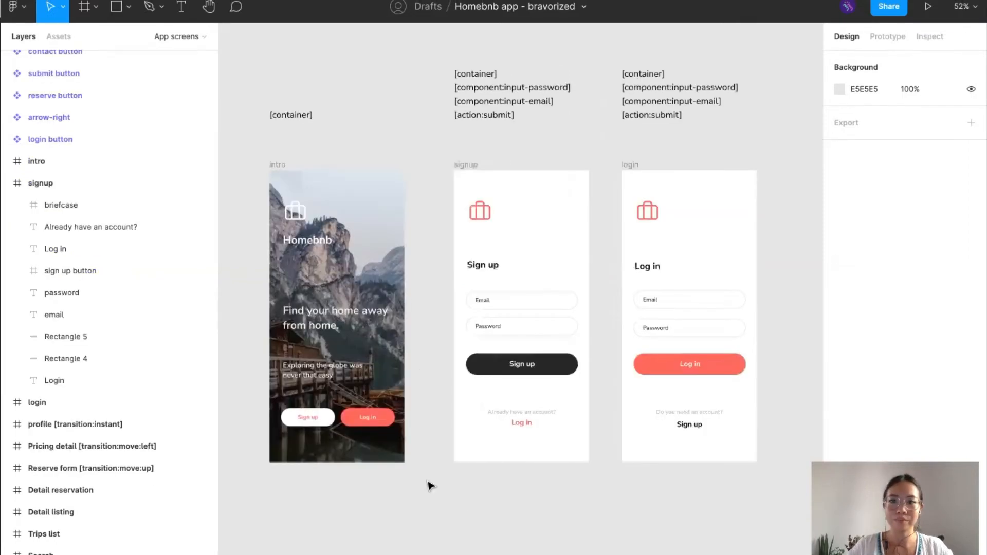
Expand the intro screen's layers and examine how its Container [container] frame is nested inside the screen frame.
scroll(429, 483, "down", 1)
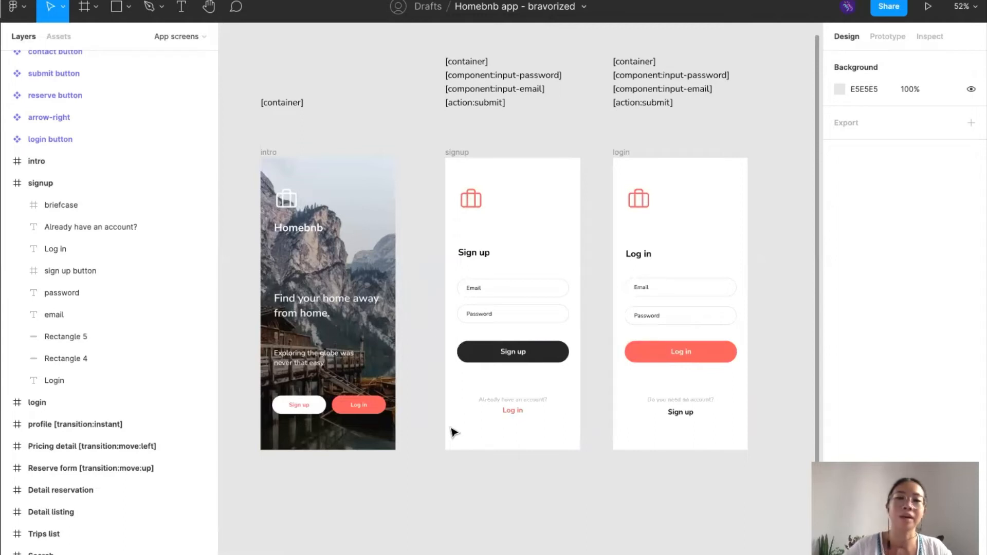
left_click(535, 106)
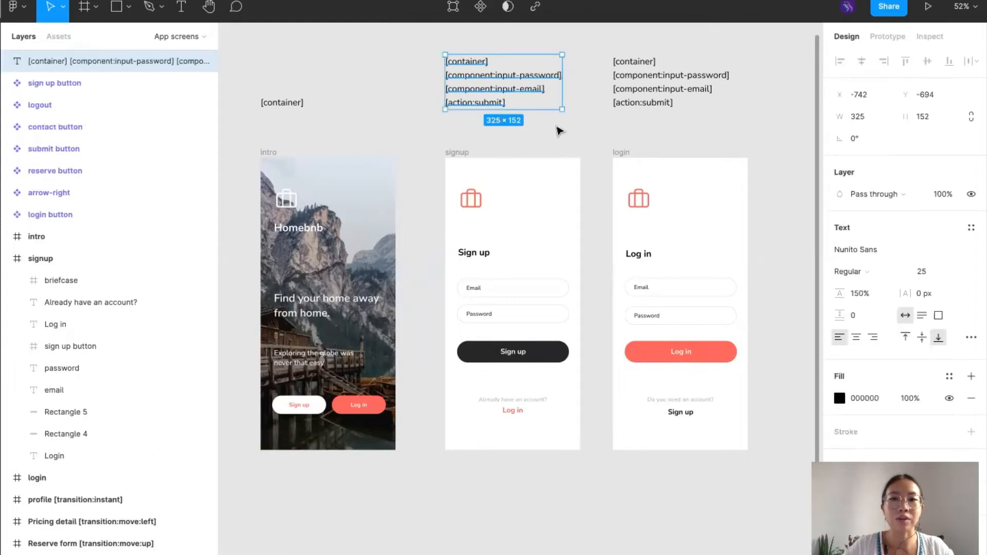
left_click(527, 132)
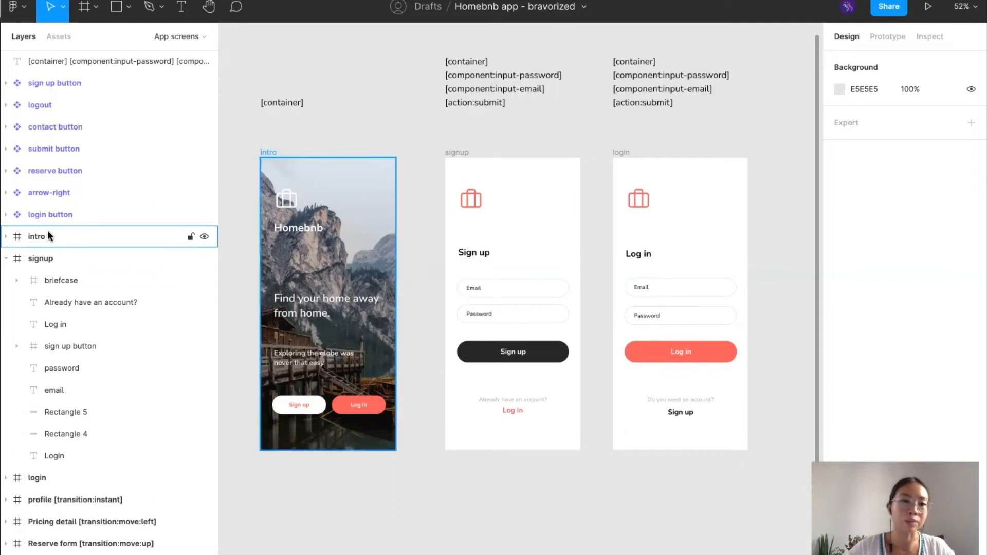
left_click(303, 168)
scroll(298, 171, "left", 2)
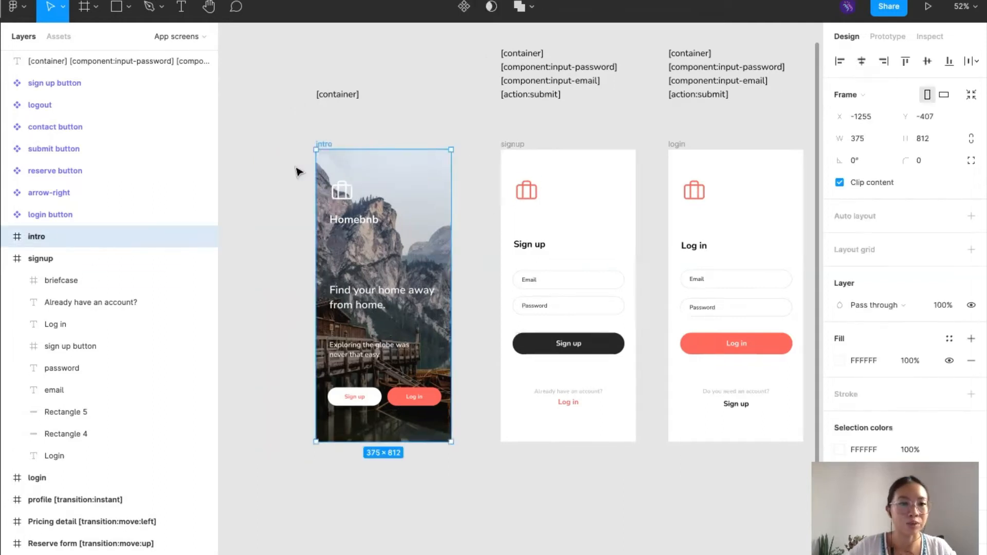
left_click(6, 237)
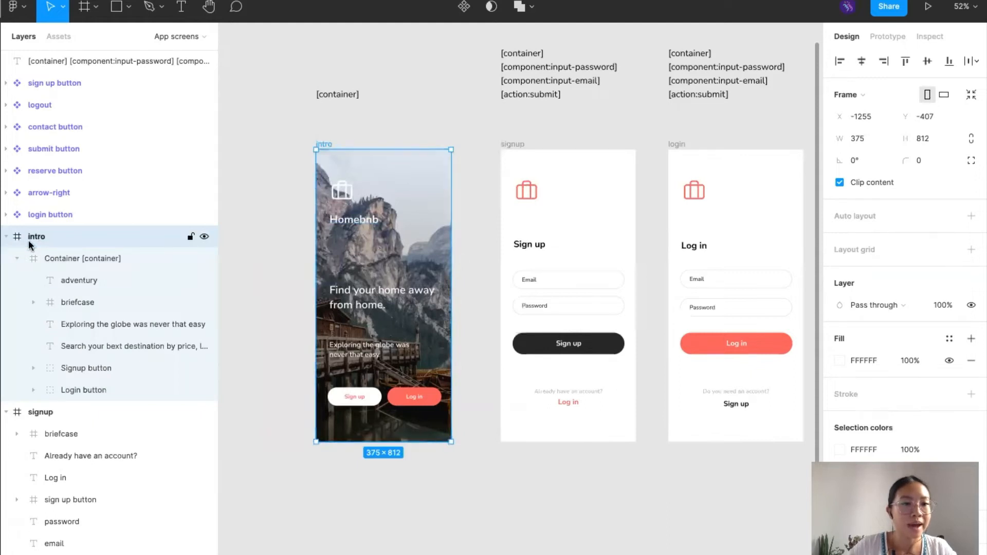
left_click(48, 259)
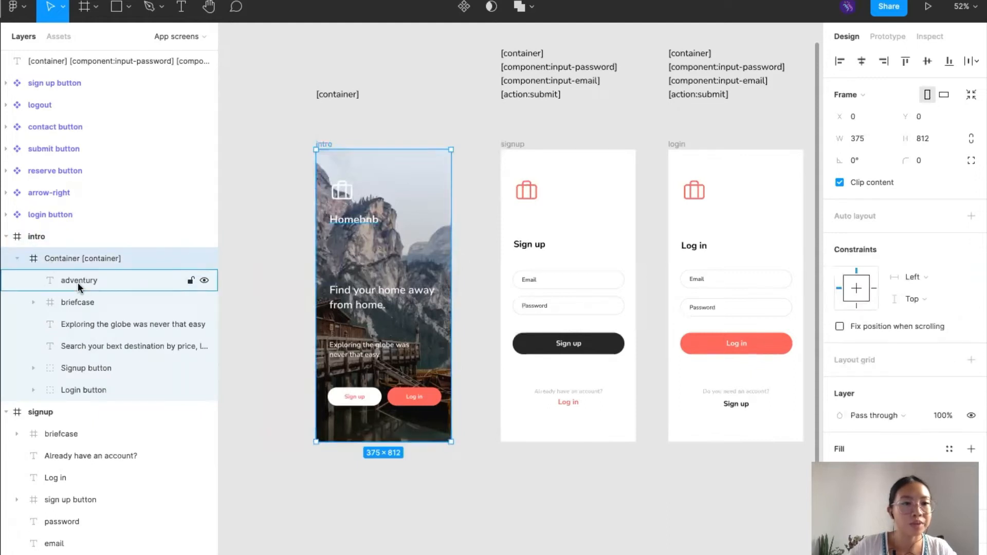
left_click(36, 236)
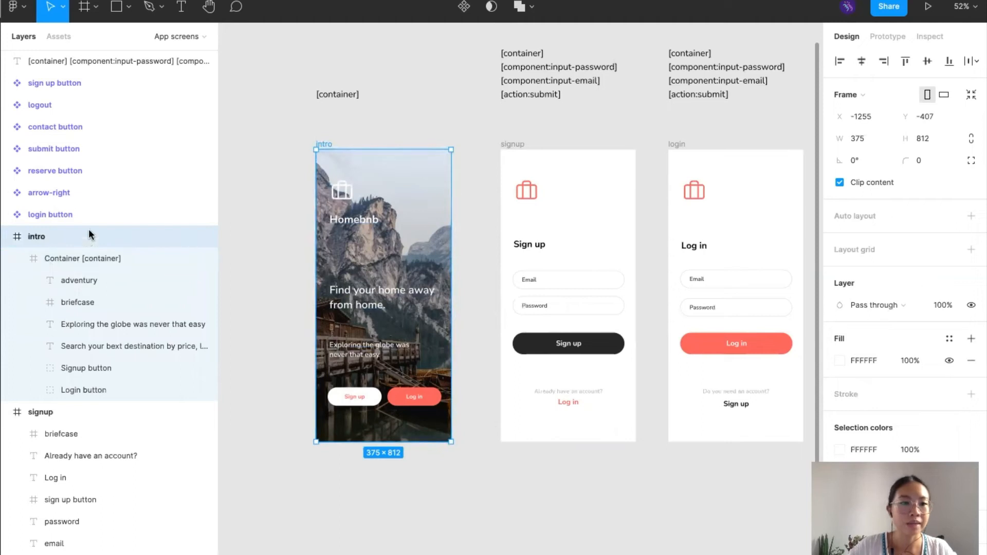
left_click(76, 259)
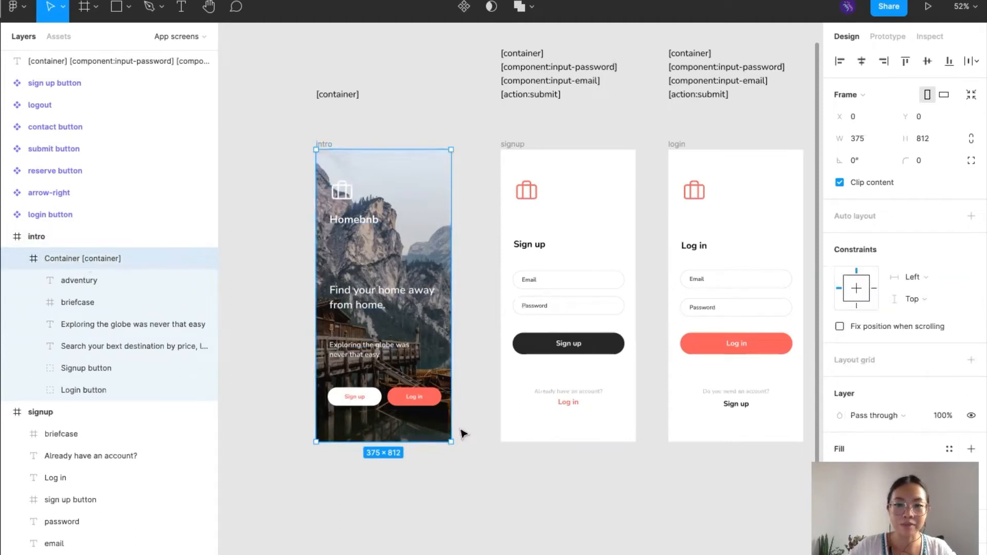
Inspect each layer inside the intro container, from the title text and briefcase icon to the Signup and Login buttons.
left_click(91, 279)
left_click(34, 368)
left_click(34, 369)
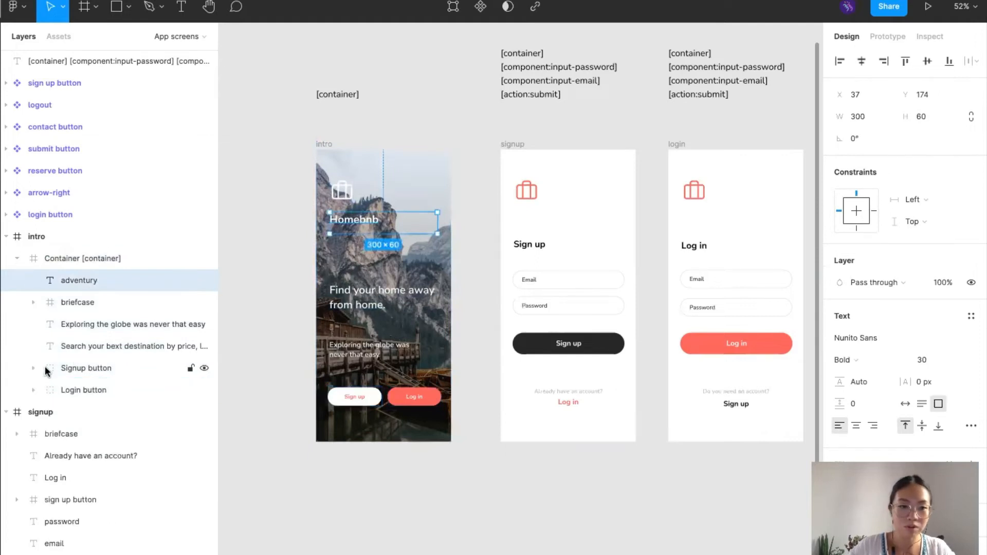
left_click(79, 304)
left_click(81, 324)
left_click(82, 346)
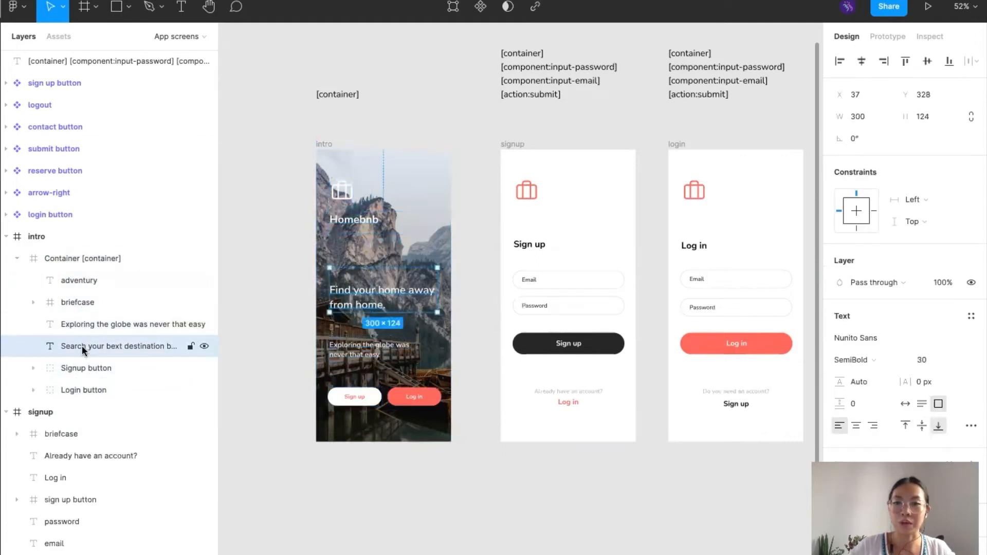
left_click(88, 370)
left_click(88, 390)
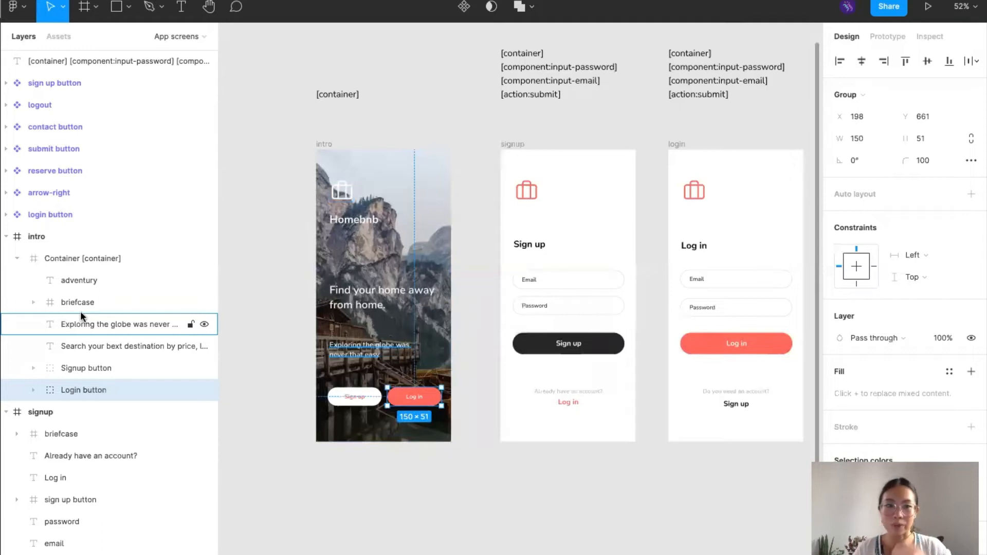
Compare the tag list above the signup screen with that screen's email field, password field and sign up button.
left_click(554, 96)
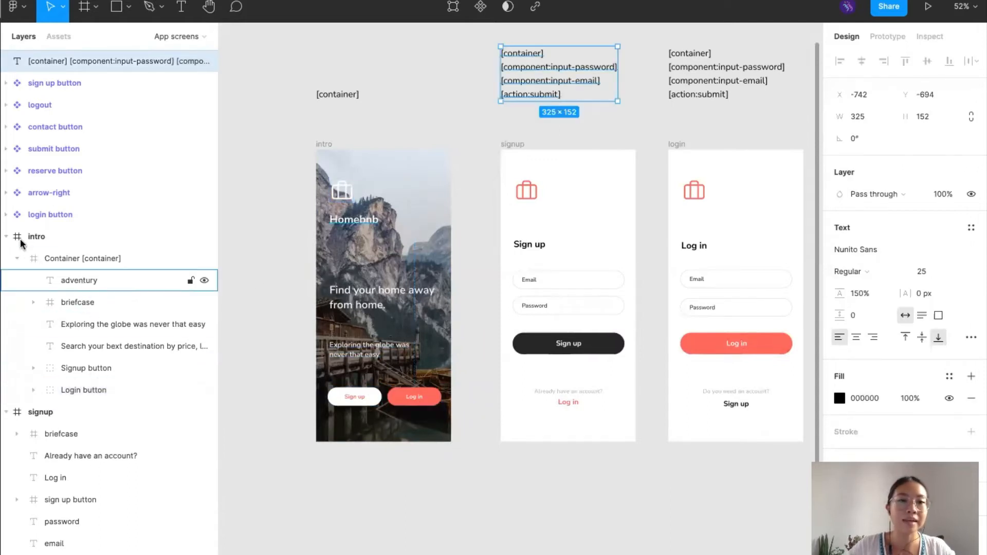
left_click(471, 348)
scroll(471, 348, "up", 5)
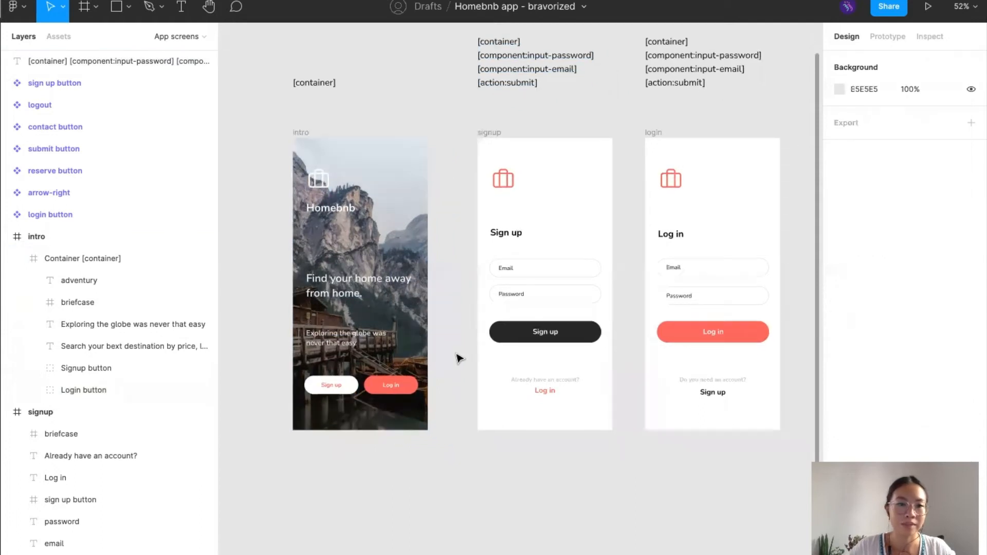
scroll(458, 358, "down", 2)
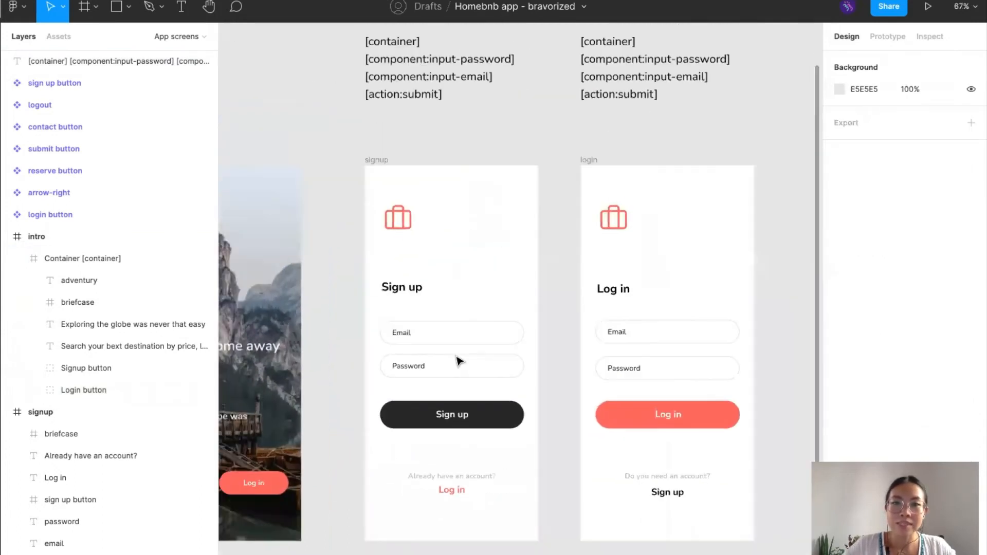
scroll(458, 358, "down", 2)
left_click(416, 103)
scroll(417, 103, "up", 1)
scroll(417, 106, "down", 2)
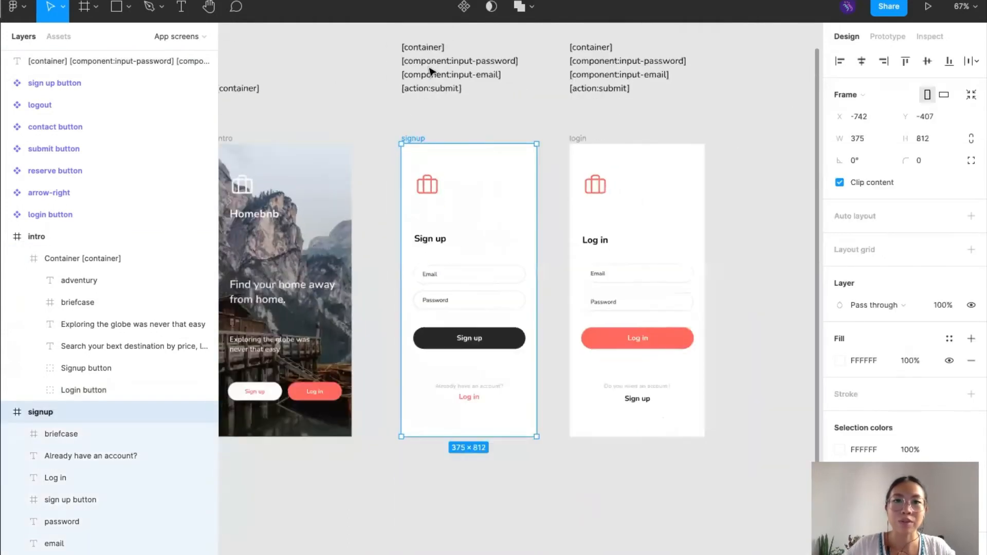
left_click(459, 70)
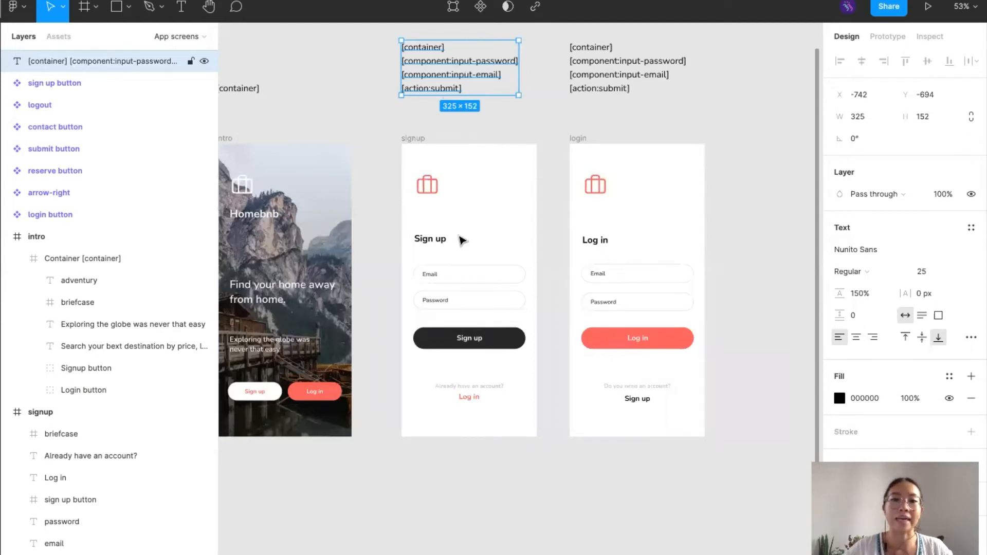
left_click(436, 277)
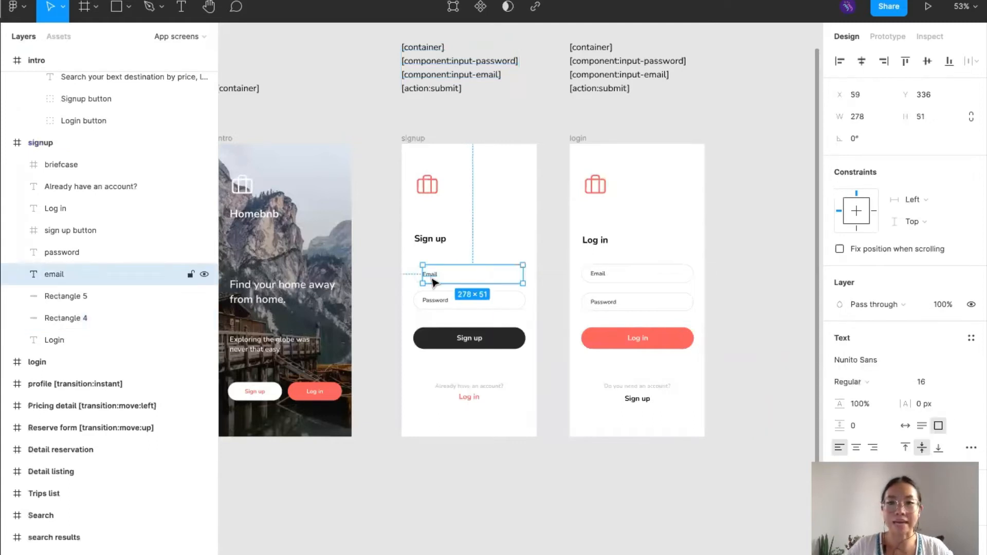
left_click(436, 302)
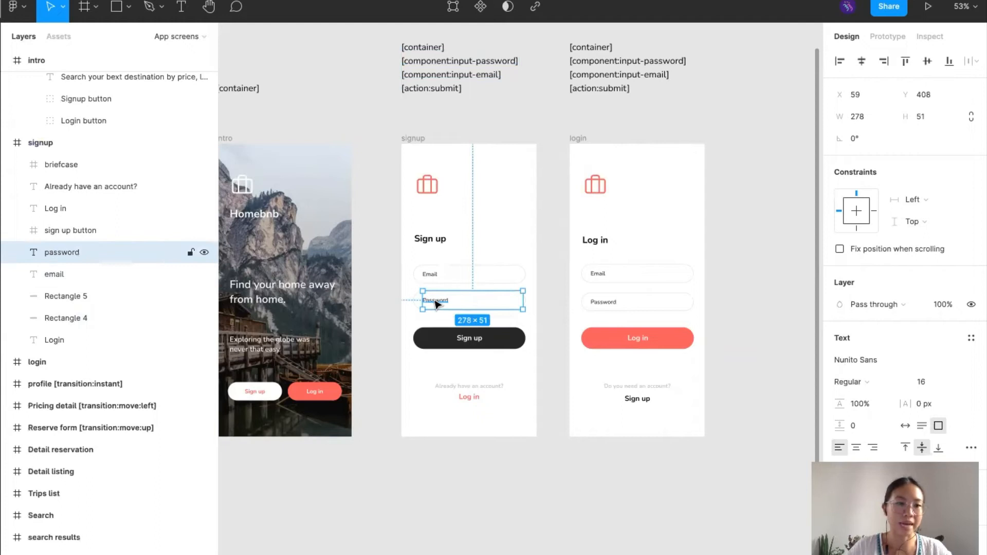
left_click(472, 345)
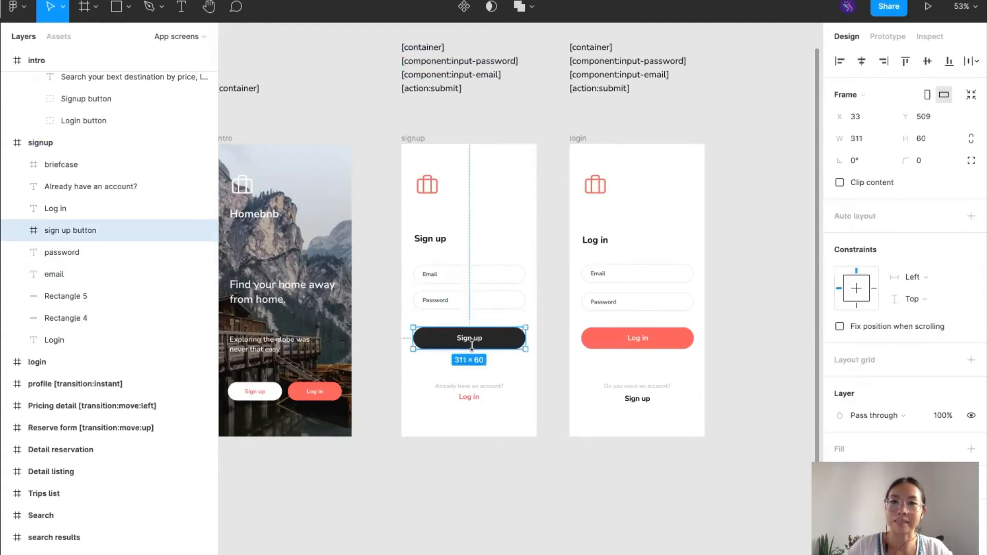
scroll(472, 345, "up", 3)
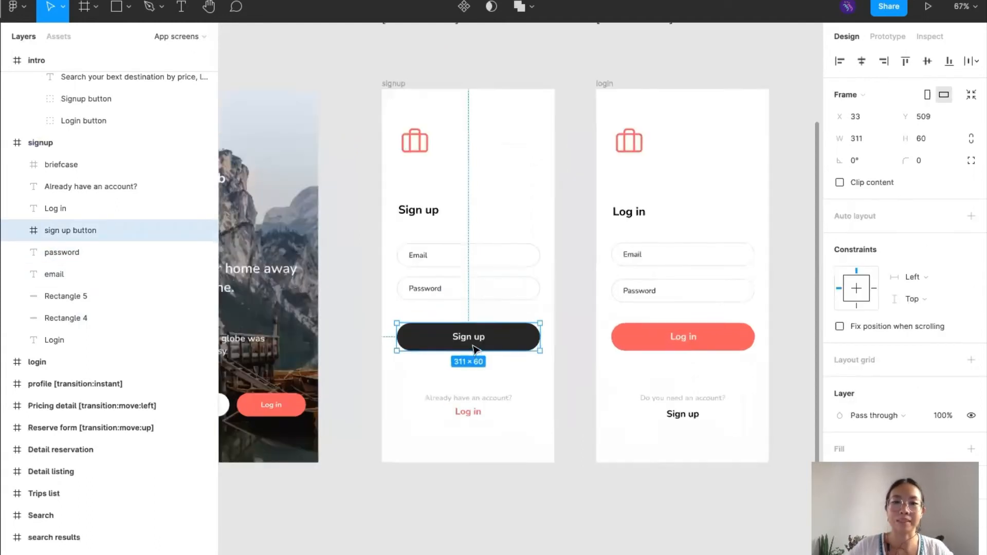
scroll(472, 345, "down", 4)
Append the tag [component:input-email], copied from the tag list, to the signup screen's email layer name.
double_click(463, 121)
triple_click(461, 117)
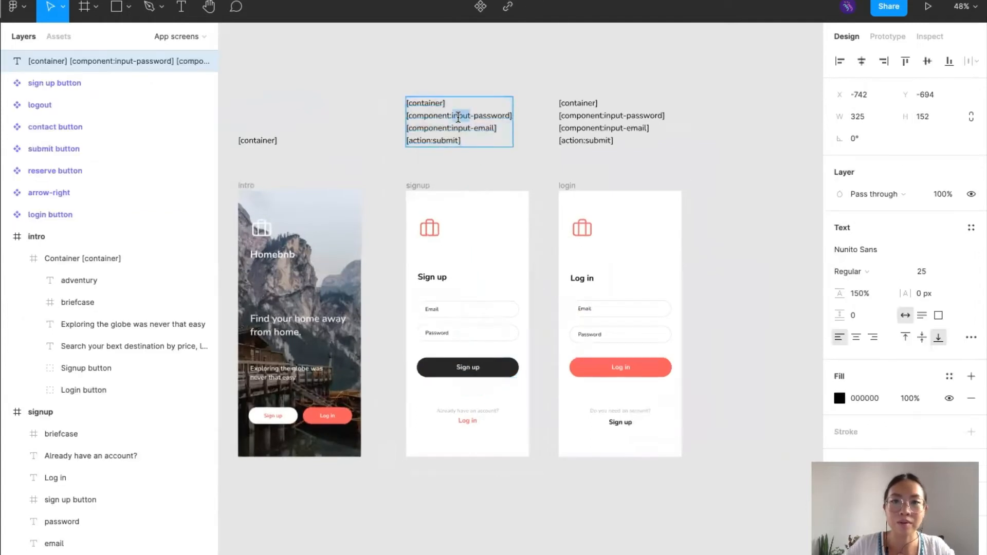
left_click(433, 311)
scroll(79, 500, "down", 5)
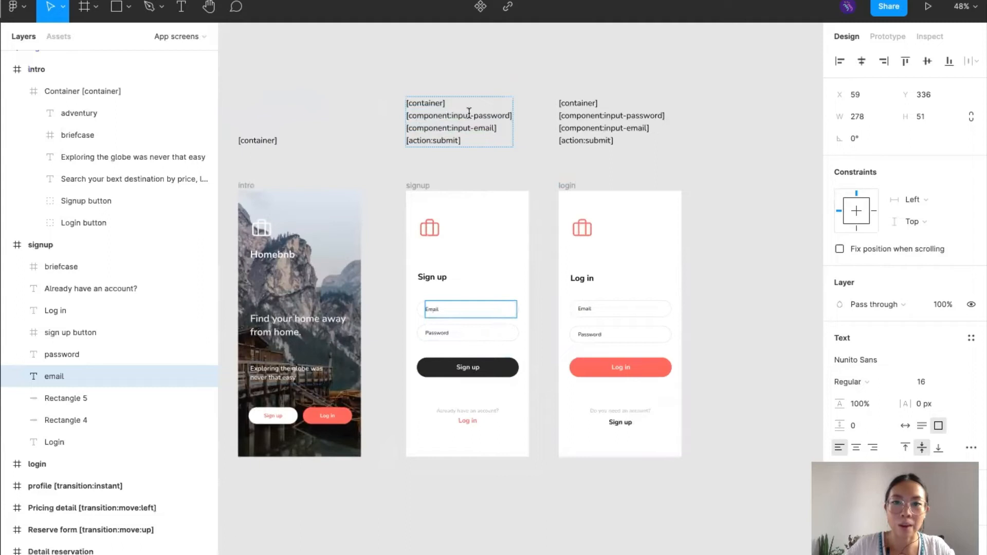
double_click(476, 128)
triple_click(475, 128)
key("ctrl+c")
left_click(442, 308)
scroll(134, 395, "down", 8)
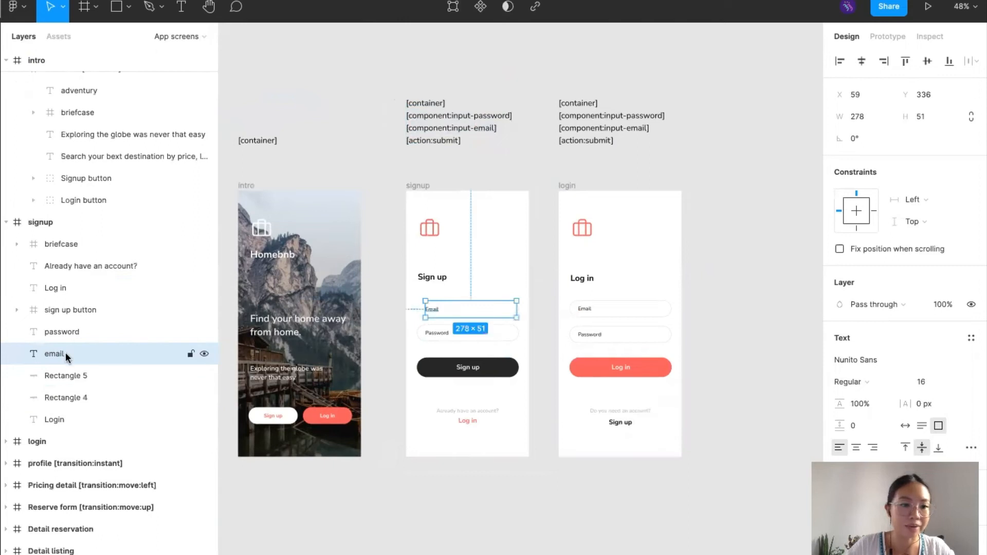
double_click(78, 353)
key("ctrl+v")
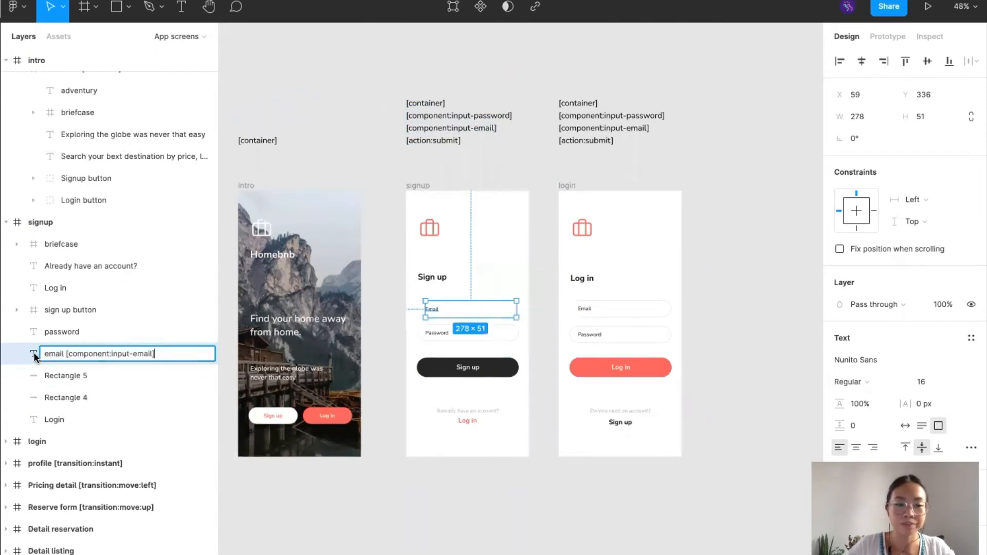
Append the copied tag [component:input-password] to the name of the signup screen's password layer.
double_click(455, 116)
double_click(456, 114)
left_click(457, 115)
key("super+c")
left_click(437, 333)
scroll(71, 363, "down", 4)
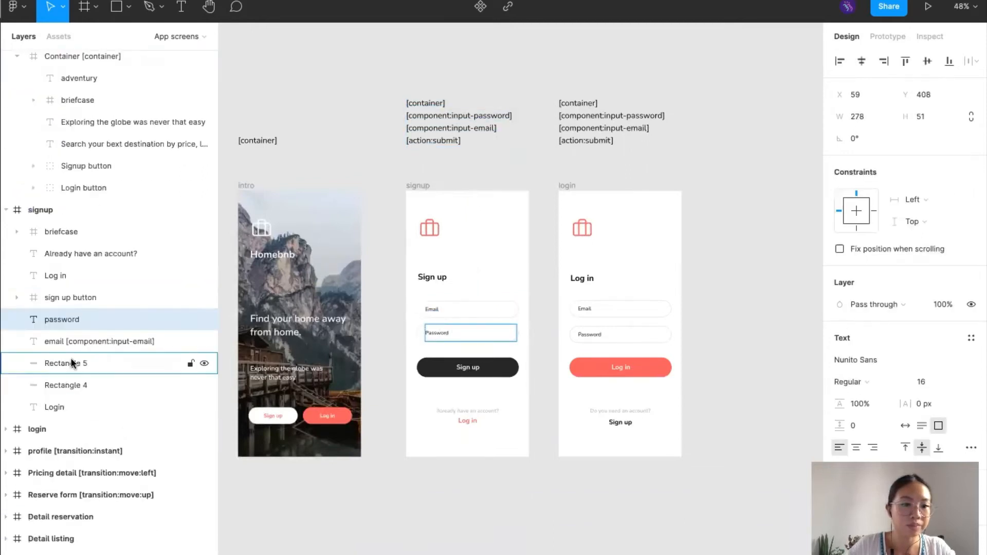
double_click(75, 315)
left_click(95, 316)
key("super+v")
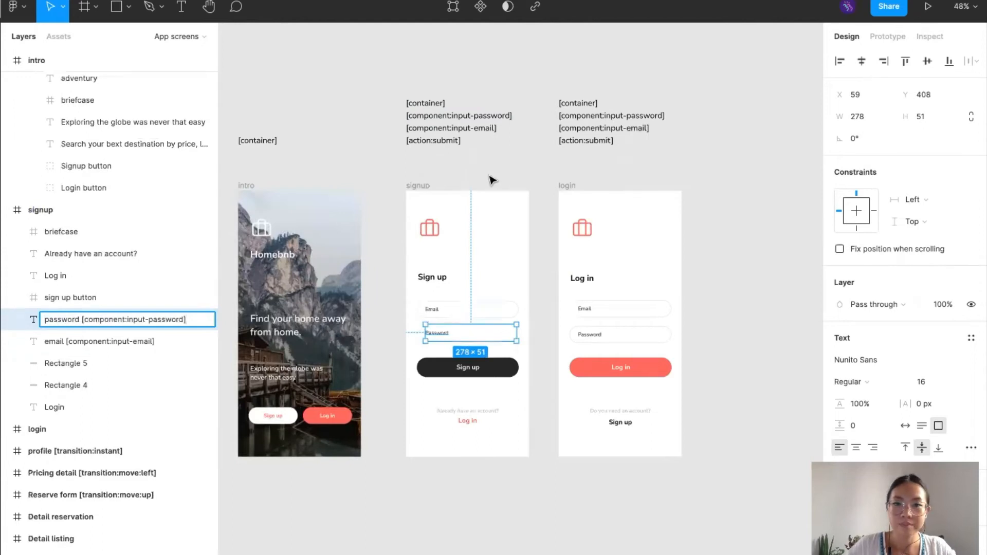
Append the copied tag [action:submit] to the signup screen's sign up button frame name and collapse that layer.
left_click(454, 161)
triple_click(439, 141)
key("ctrl+c")
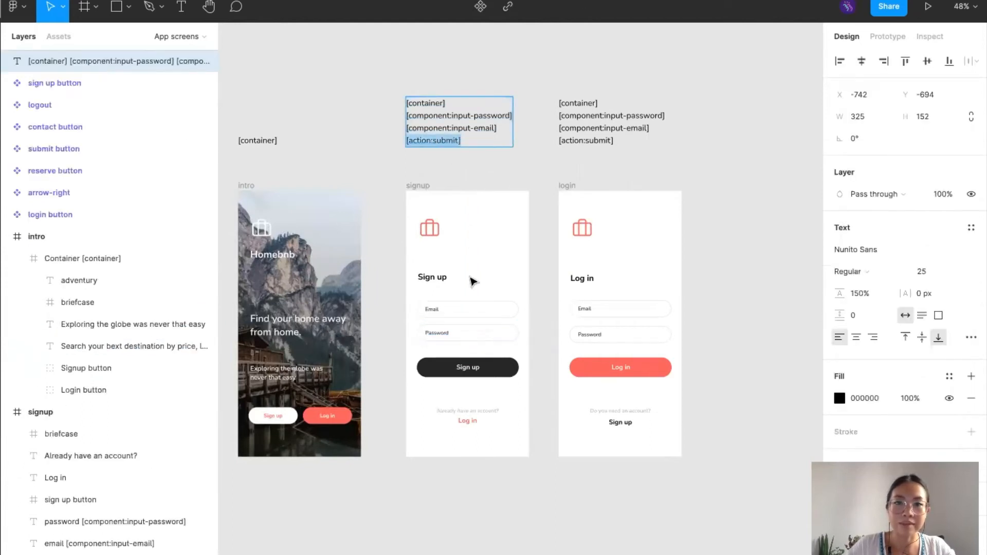
scroll(473, 281, "down", 1)
double_click(468, 354)
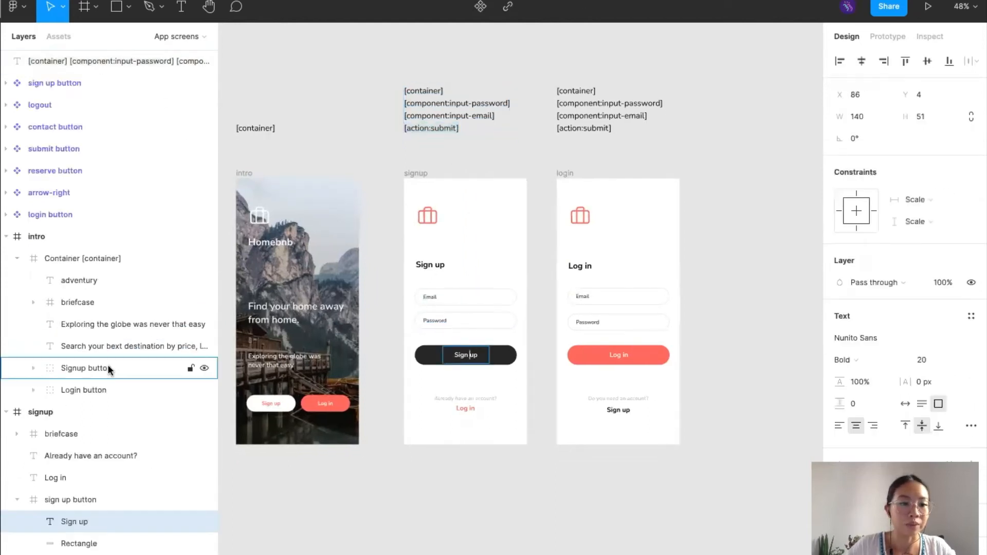
scroll(107, 365, "down", 3)
left_click(90, 326)
double_click(108, 328)
key("ctrl+v")
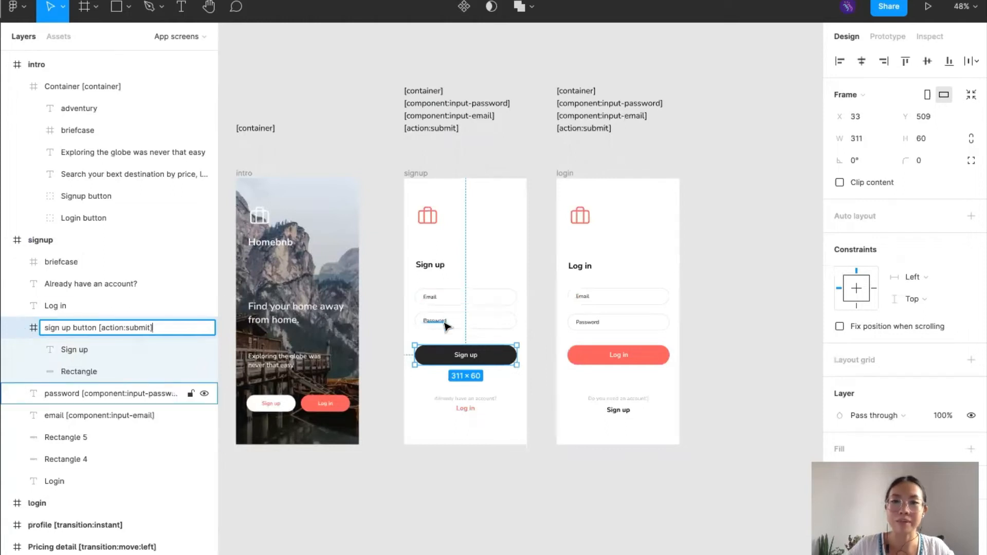
left_click(16, 329)
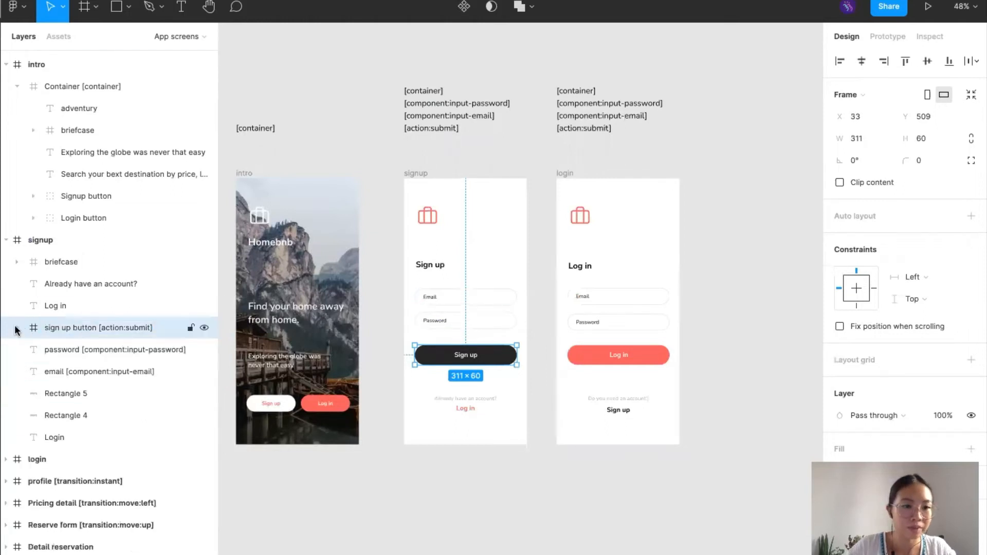
left_click(432, 97)
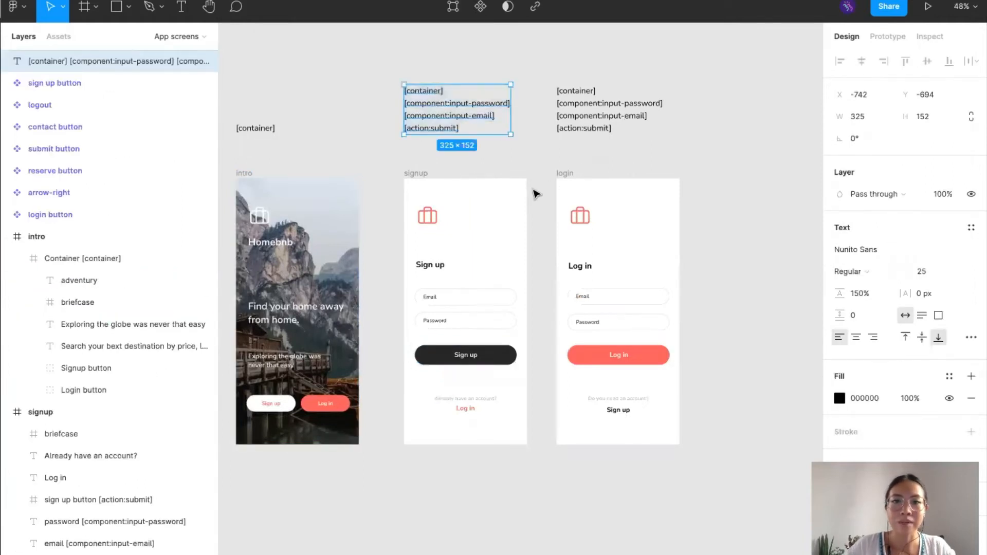
scroll(534, 194, "down", 2)
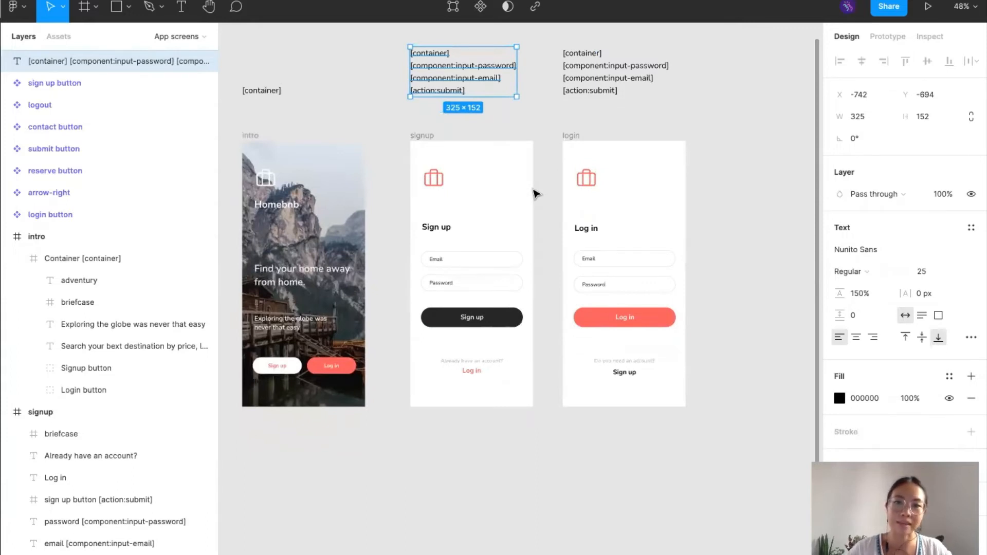
left_click(552, 225)
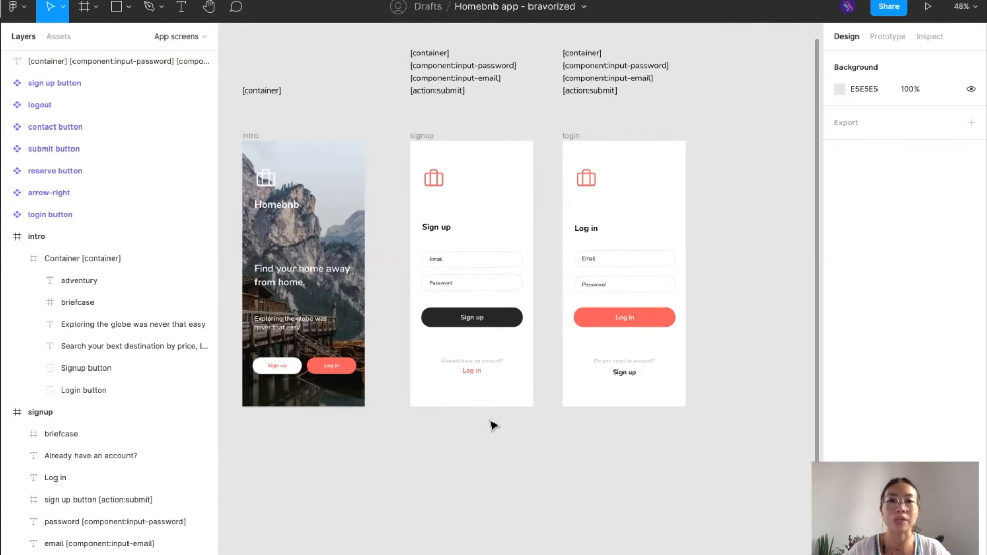
Draw a 375 × 812 frame over the whole signup screen so it encloses all of that screen's layers, and collapse it.
left_click(424, 137)
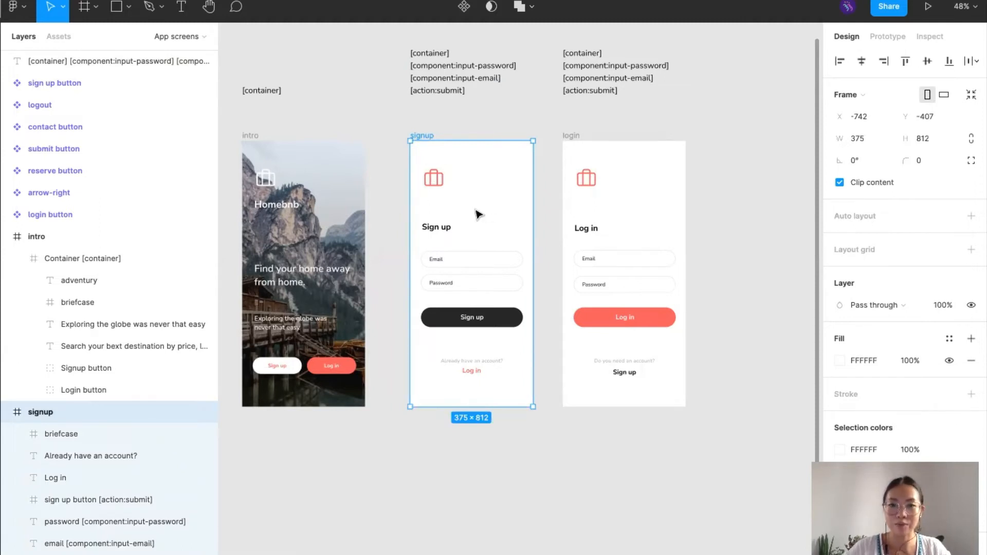
key("f")
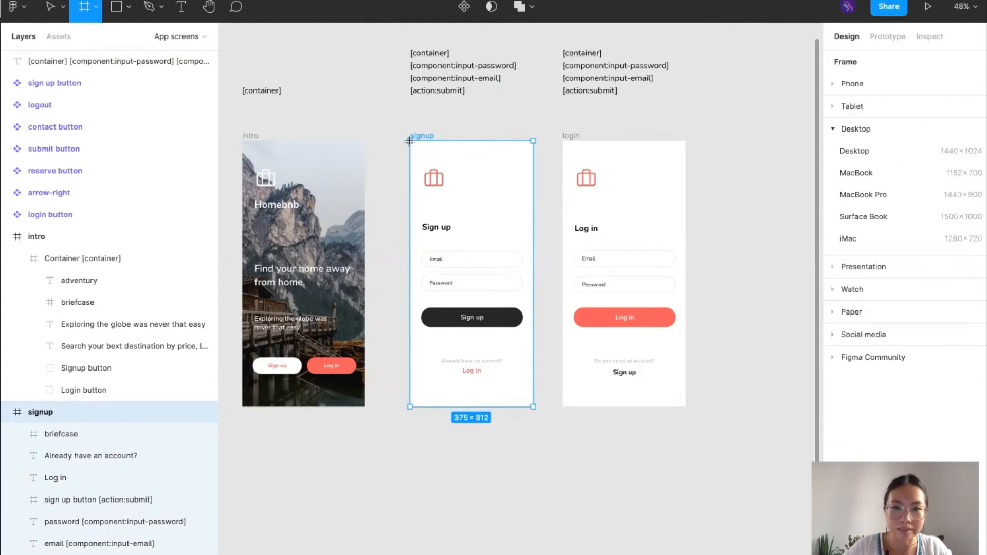
left_click_drag(425, 162, 532, 406)
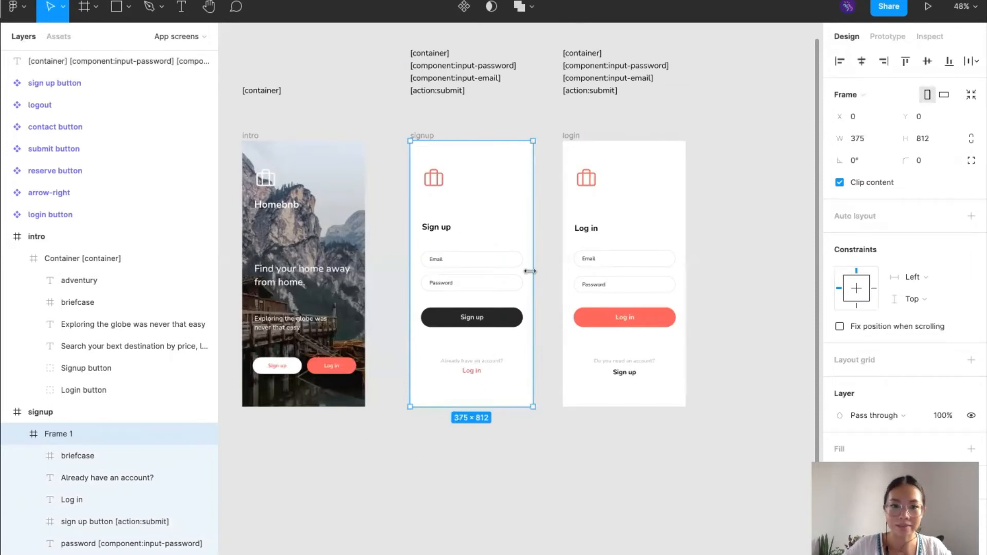
scroll(117, 440, "down", 4)
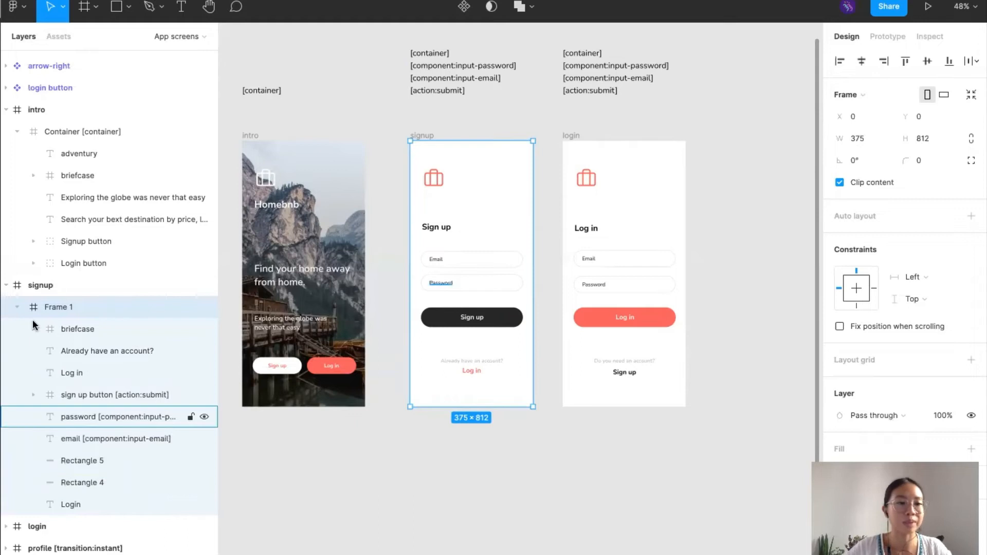
left_click(80, 330)
left_click(87, 501, "shift")
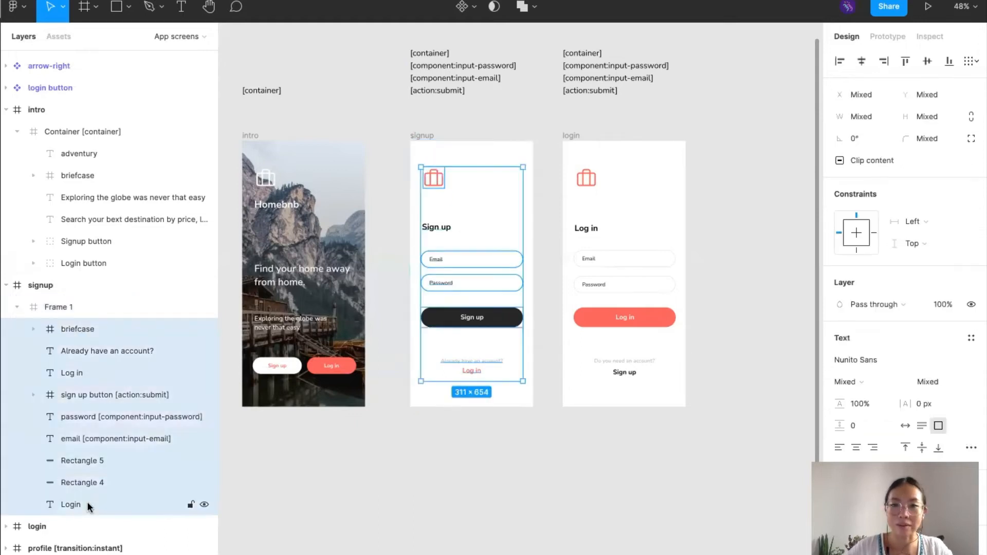
left_click(326, 463)
left_click(82, 307)
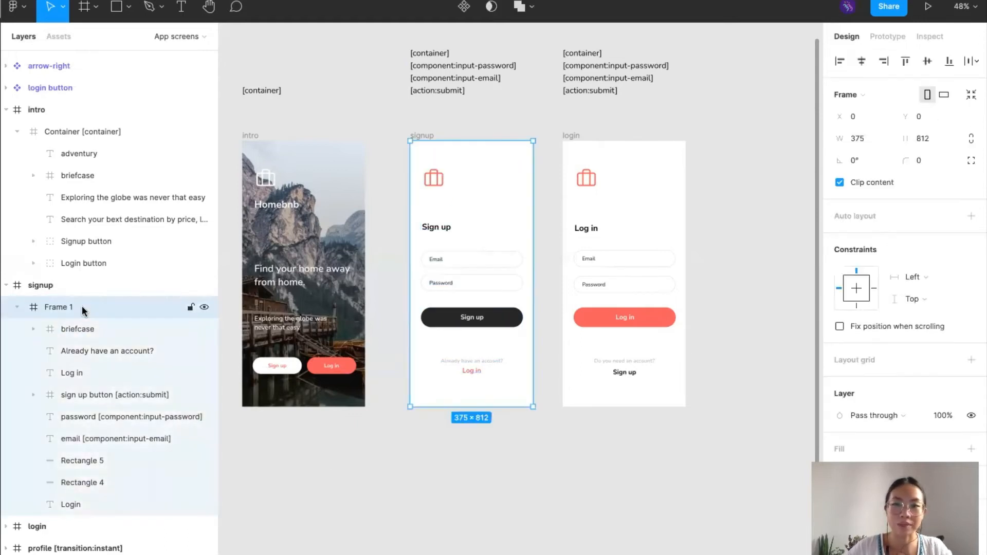
left_click(17, 308)
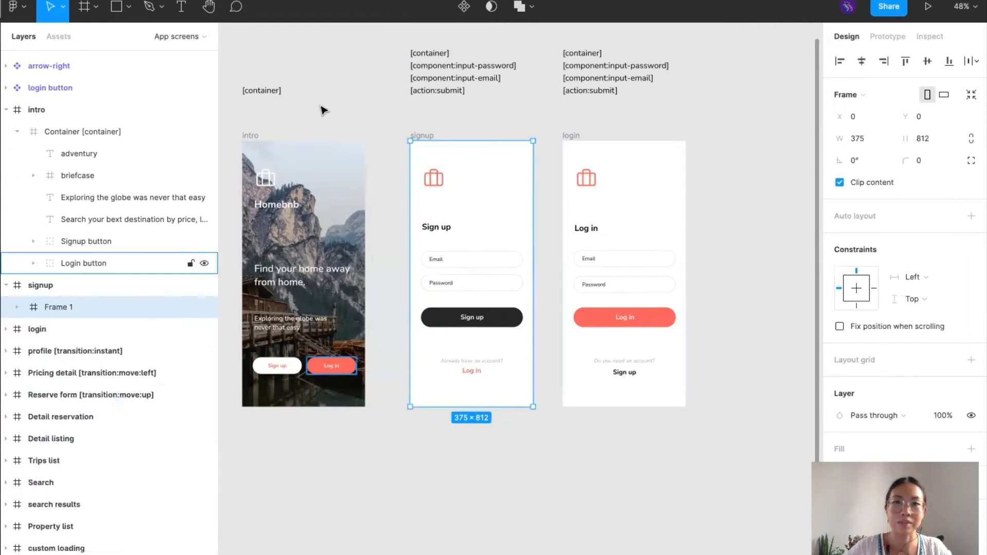
Rename the new frame inside the signup screen to [container], copying the tag from the list above that screen.
double_click(438, 51)
left_click_drag(458, 52, 407, 52)
key("ctrl+c")
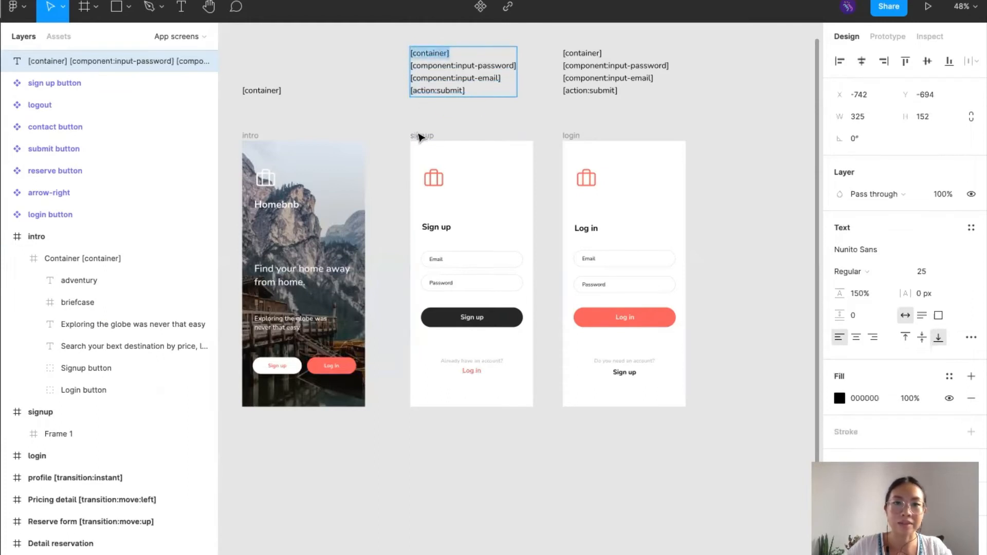
key("Escape")
double_click(86, 433)
key("ctrl+v")
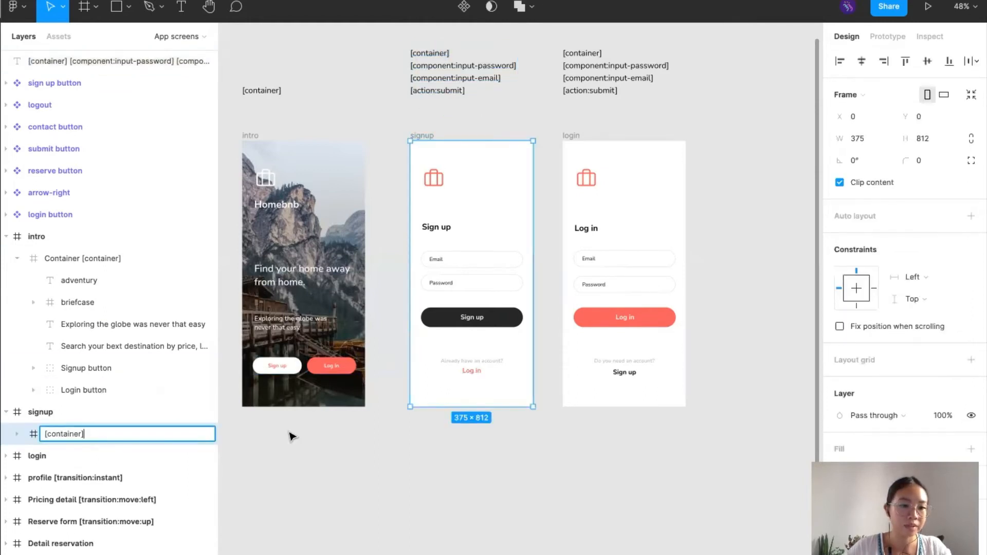
left_click(360, 448)
scroll(54, 398, "down", 1)
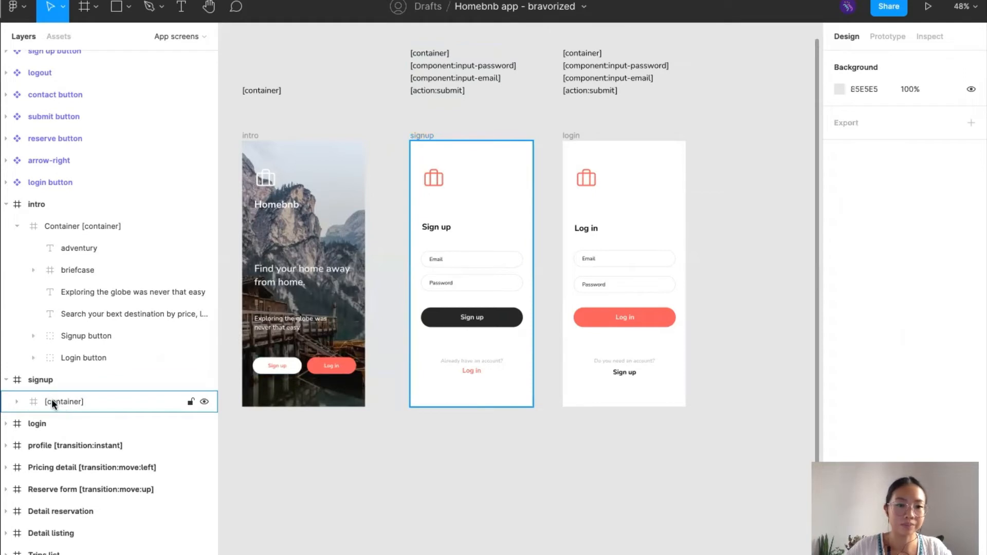
left_click(51, 399)
left_click(45, 381)
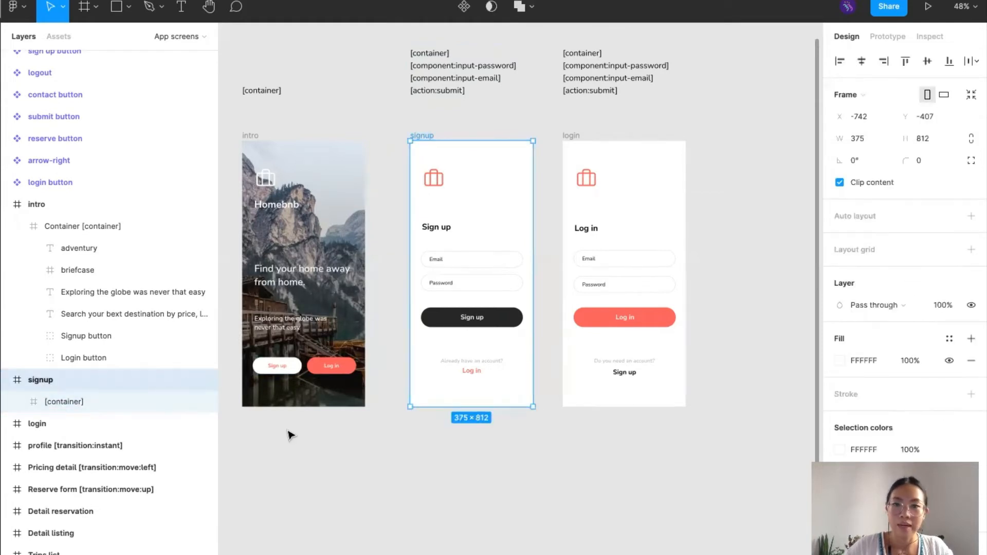
Compare the layouts of the signup and login screens and the tag lists above them.
scroll(291, 436, "left", 2)
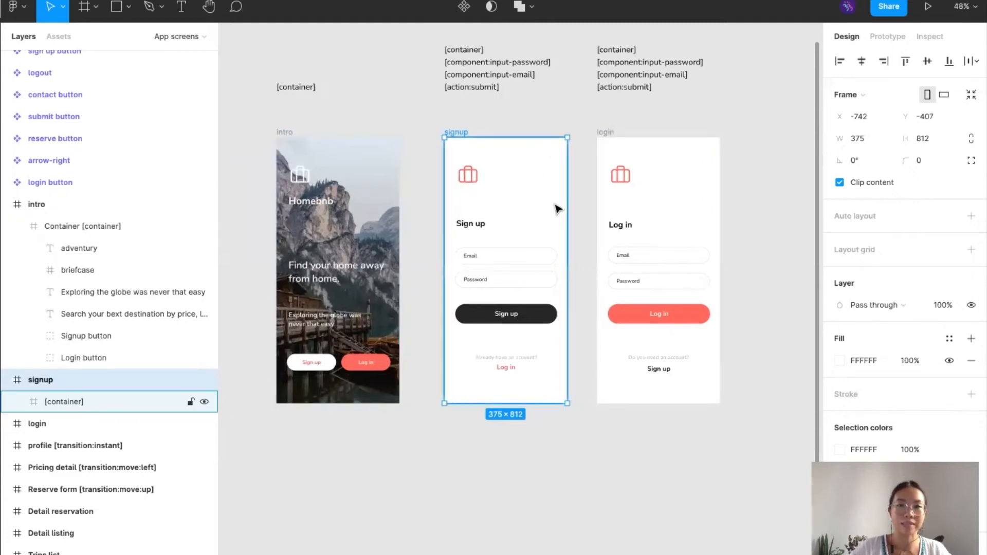
scroll(556, 205, "up", 1)
scroll(555, 205, "up", 3)
scroll(555, 205, "down", 2)
scroll(555, 205, "right", 2)
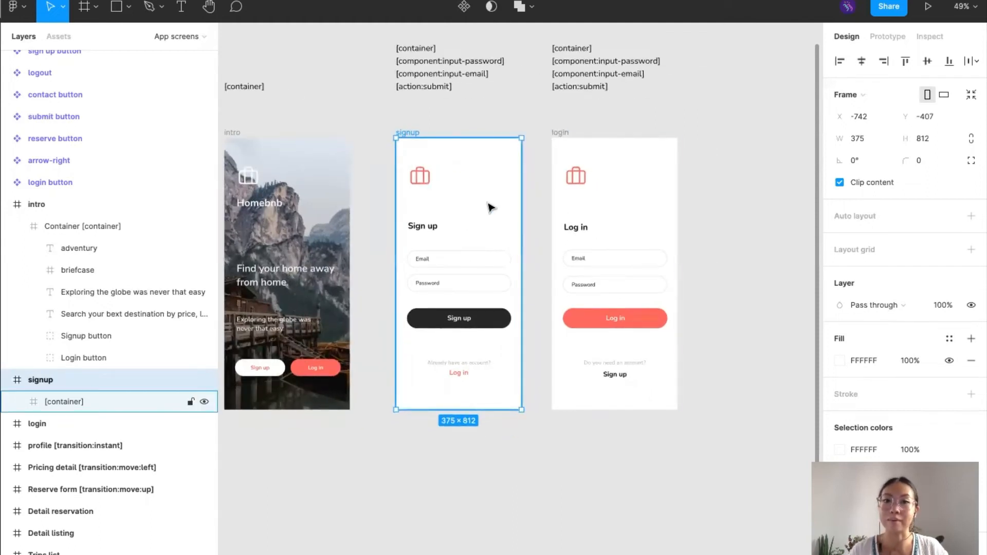
left_click(667, 176)
scroll(643, 185, "right", 1)
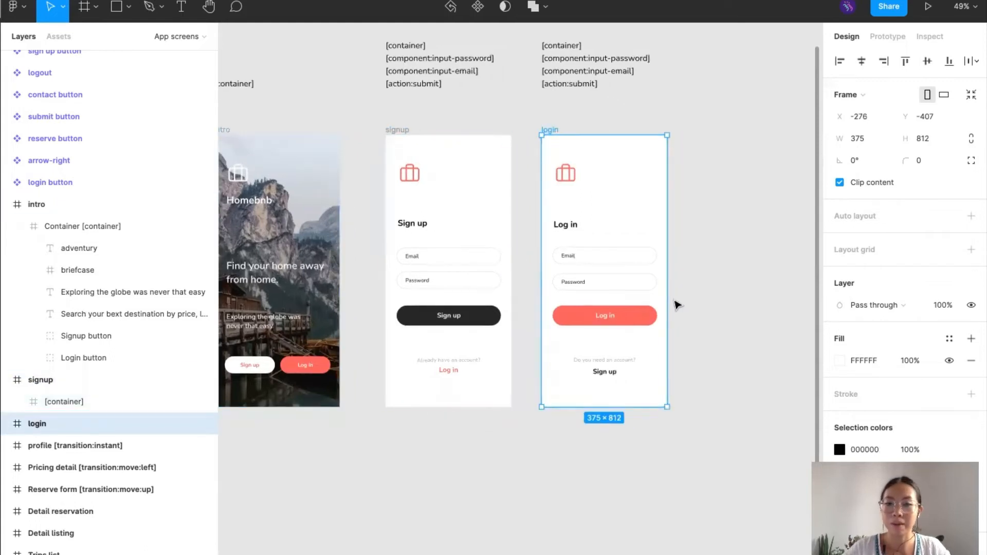
scroll(678, 305, "right", 2)
scroll(678, 305, "up", 1)
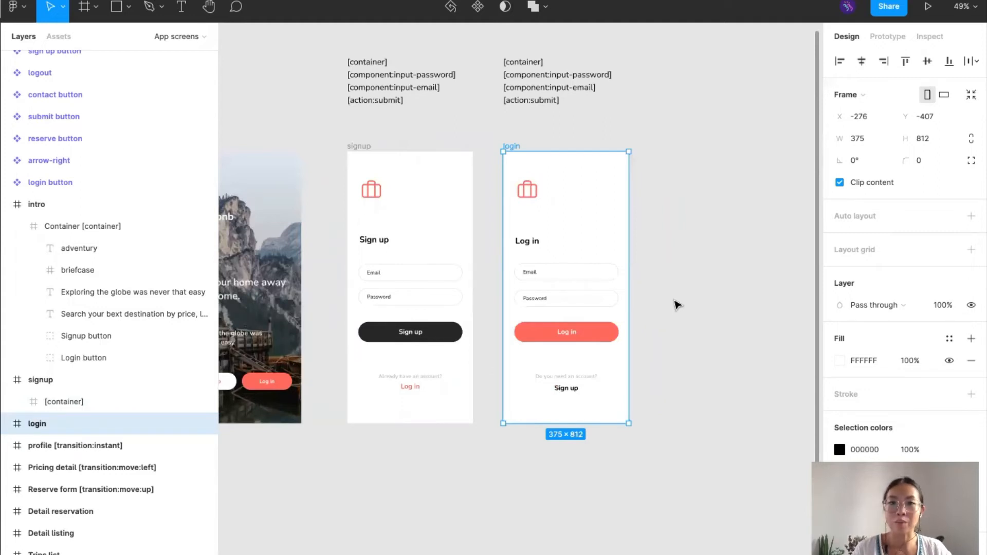
left_click(380, 151)
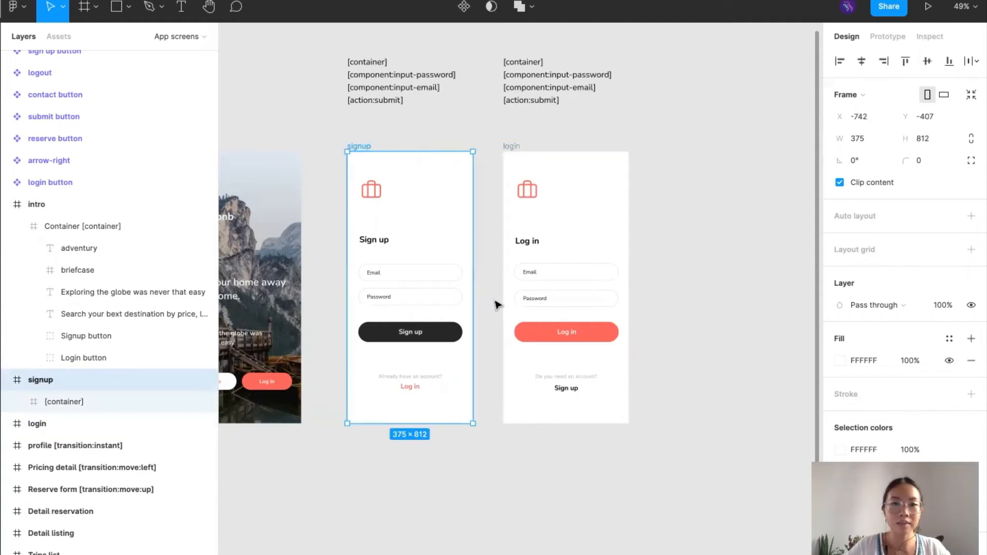
left_click(560, 237)
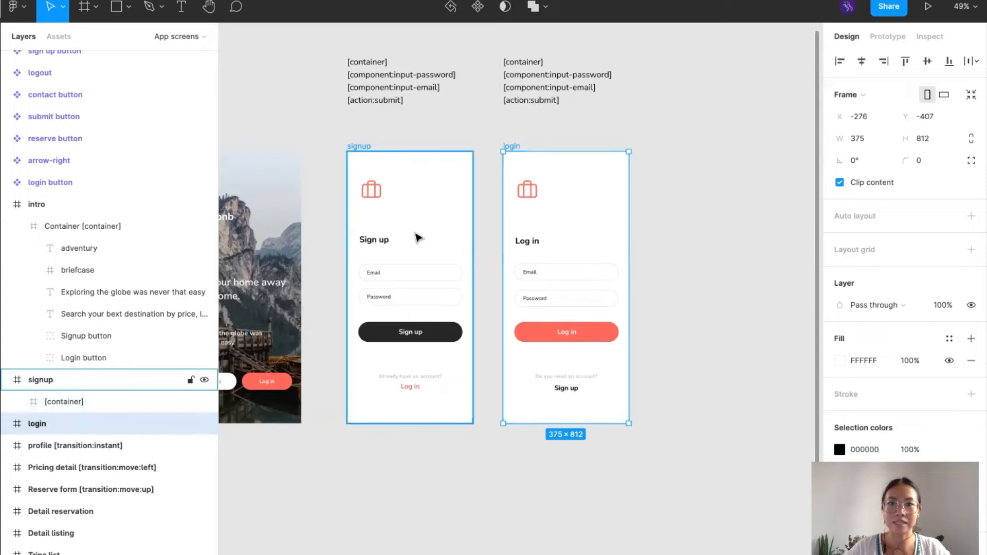
left_click(441, 236)
left_click(566, 212)
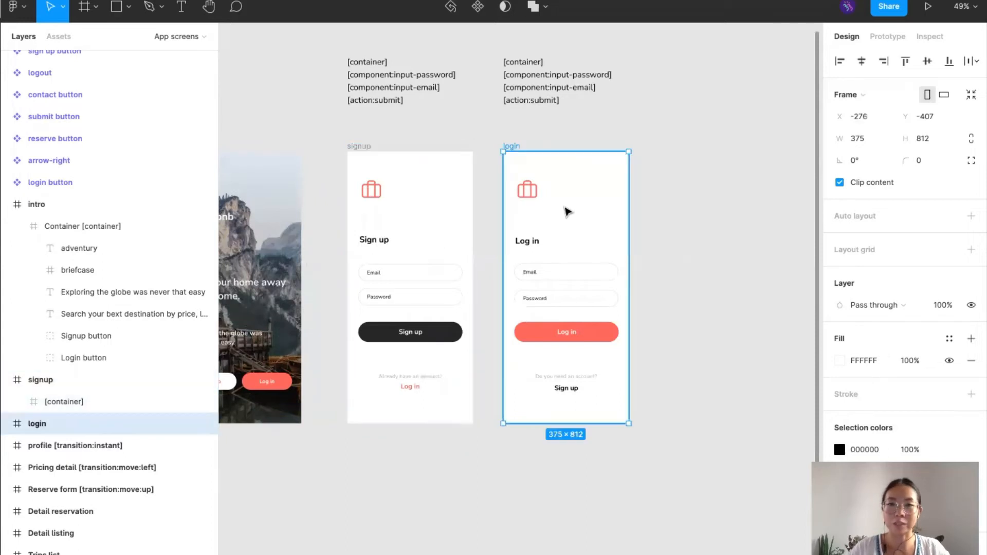
Duplicate the signup screen into the empty space below the login screen and align the copy with it at X -276, Y 513.
left_click(416, 224)
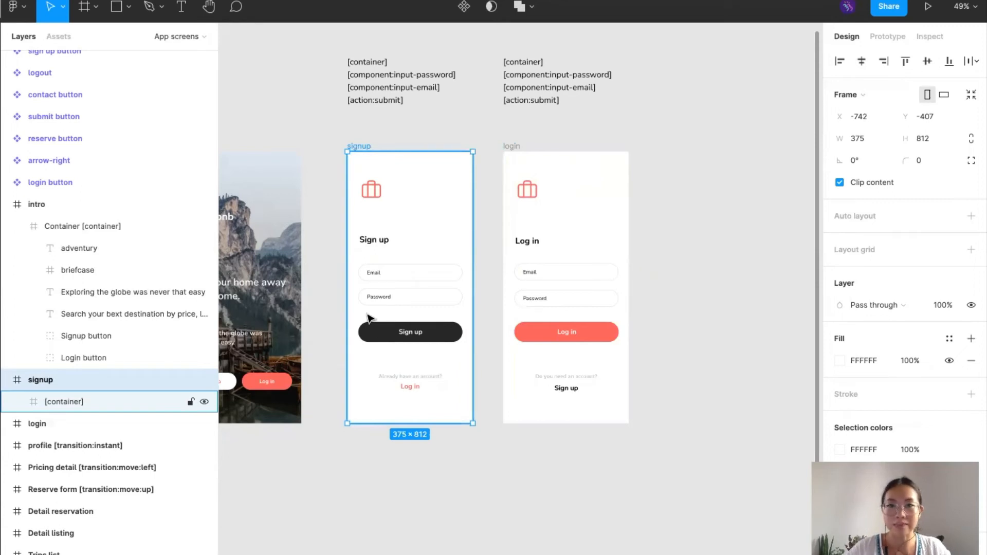
left_click_drag(410, 198, 560, 506)
scroll(560, 506, "down", 6)
scroll(558, 501, "up", 2)
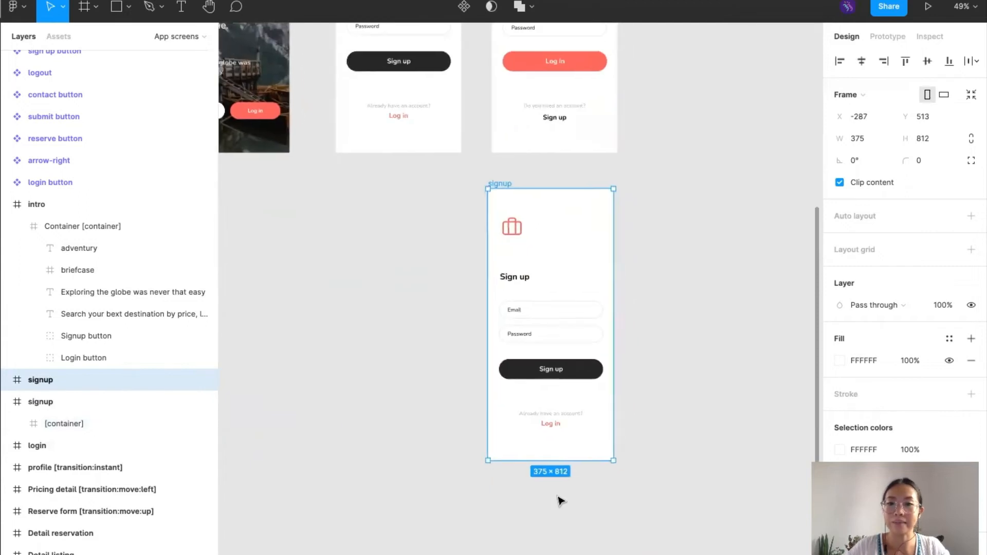
left_click_drag(575, 247, 578, 244)
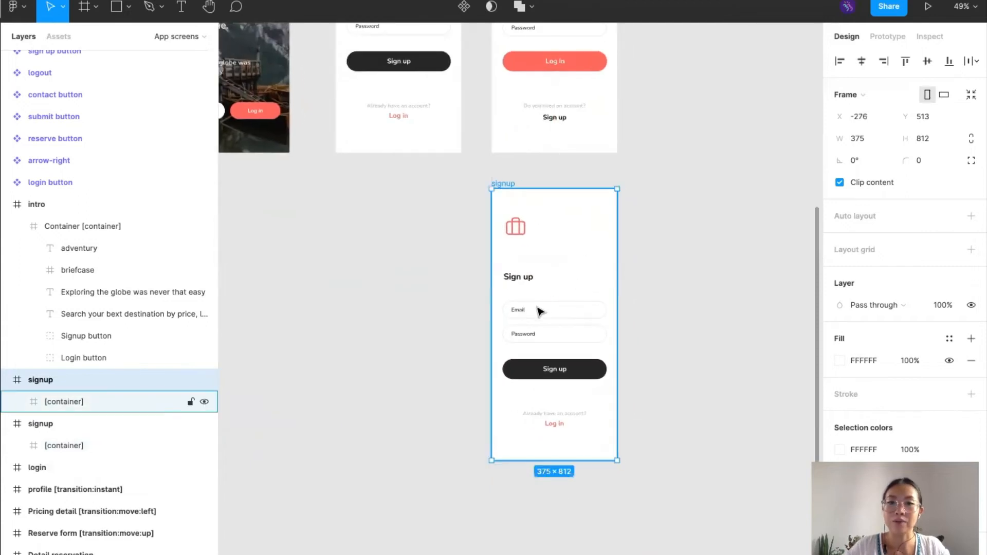
Check the tagged layers inside the duplicated signup screen and change its heading text to "Log in".
double_click(520, 308)
left_click(68, 400)
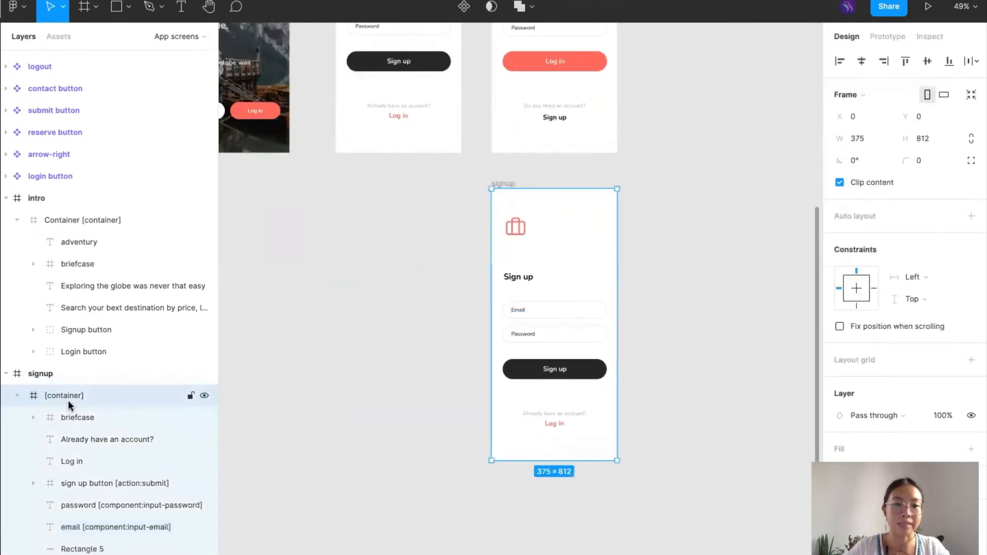
scroll(103, 416, "down", 2)
left_click(131, 425)
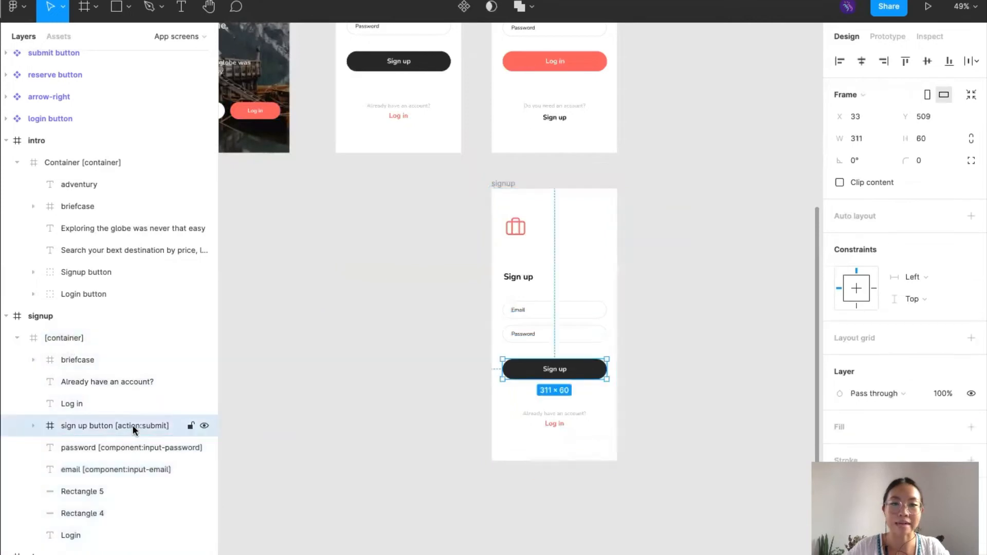
double_click(529, 276)
type("Log in")
key("Escape")
scroll(385, 302, "up", 2)
scroll(385, 302, "right", 2)
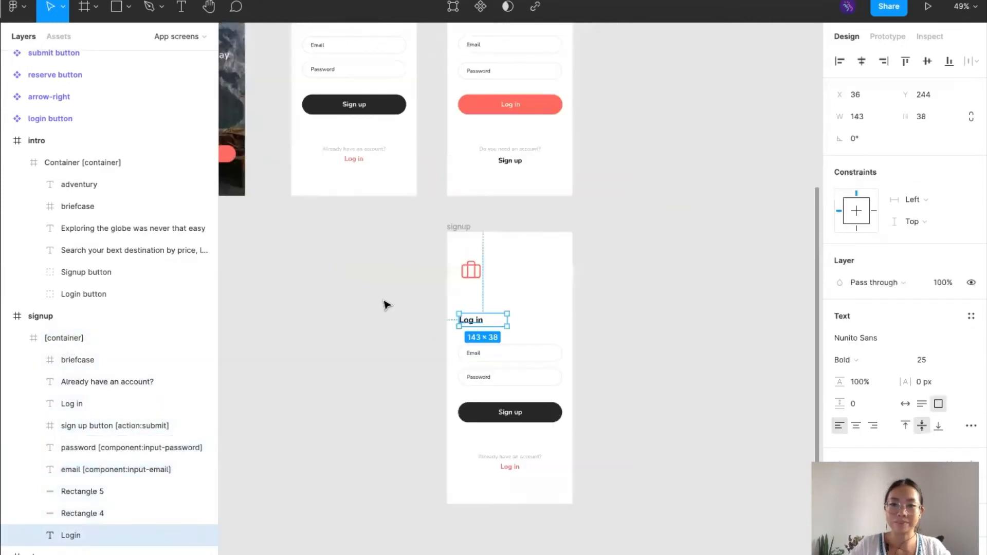
Delete the duplicated signup screen below the login screen.
left_click(464, 226)
key("Delete")
scroll(467, 232, "up", 5)
scroll(468, 230, "down", 1)
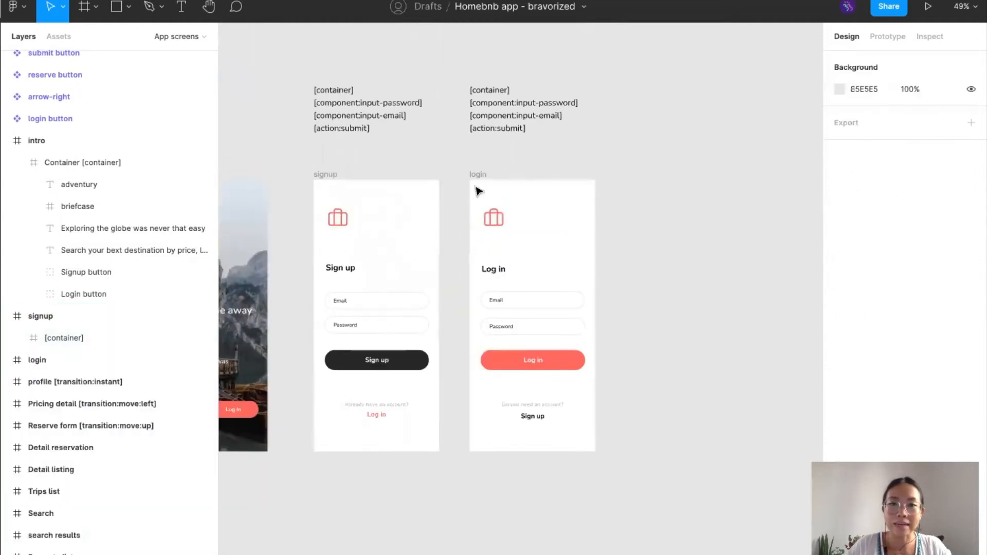
Expand the login screen's [container] layer and compare its layer names with the tag list above and with the signup screen.
left_click(477, 175)
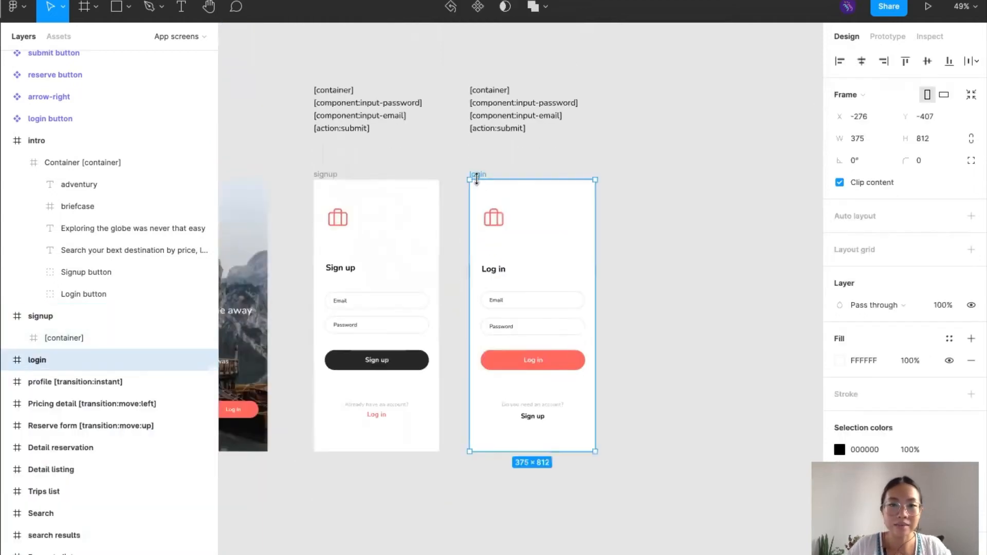
left_click(7, 361)
left_click(13, 381)
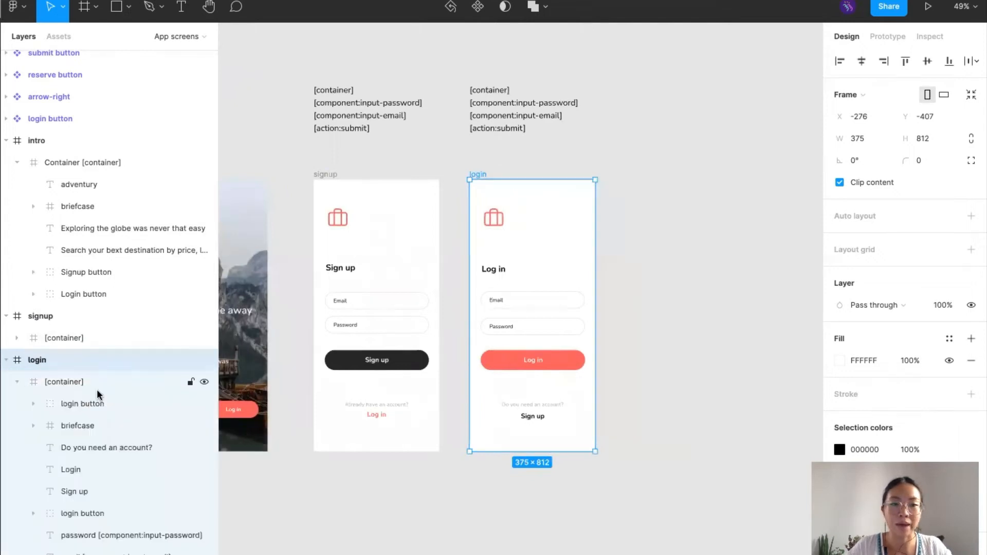
scroll(97, 393, "down", 3)
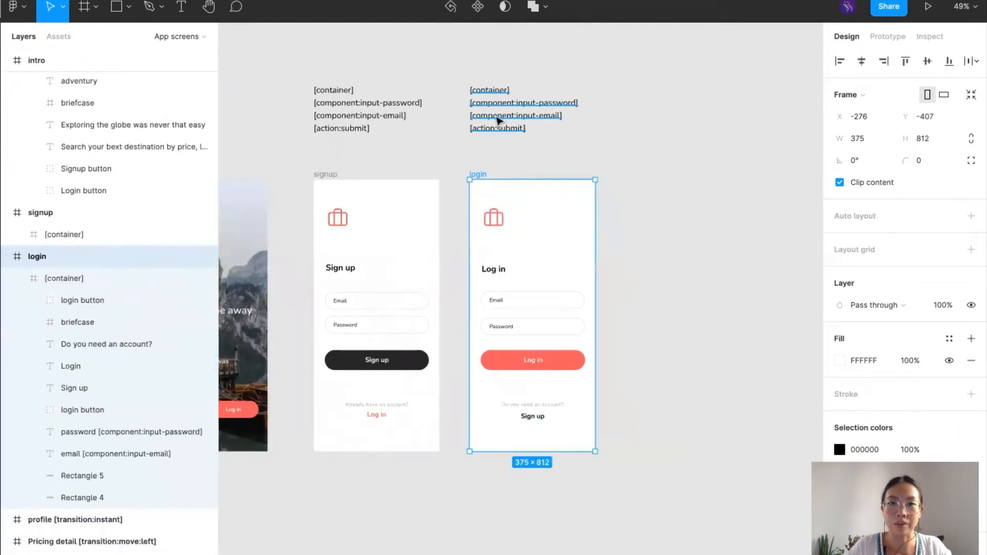
scroll(663, 154, "left", 5)
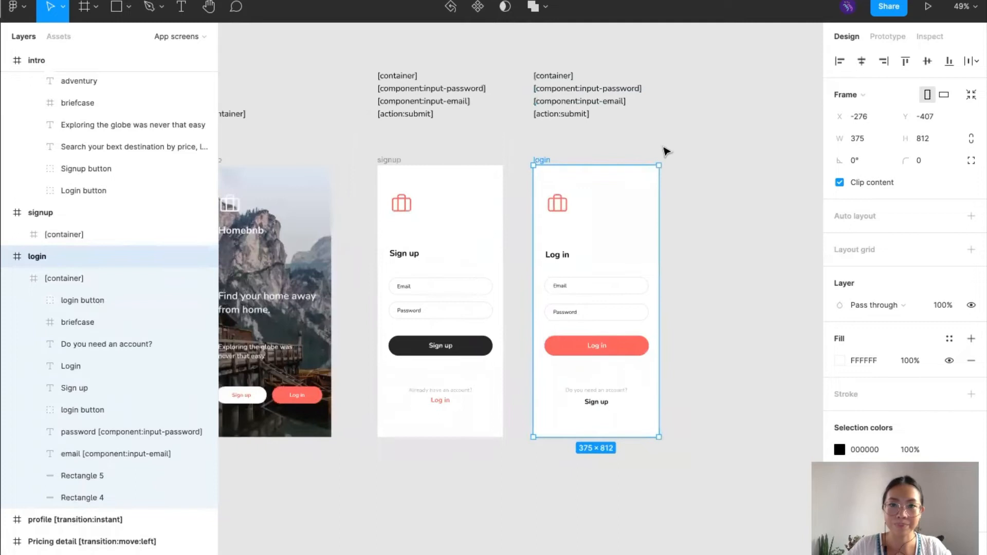
left_click(667, 151)
scroll(667, 151, "right", 4)
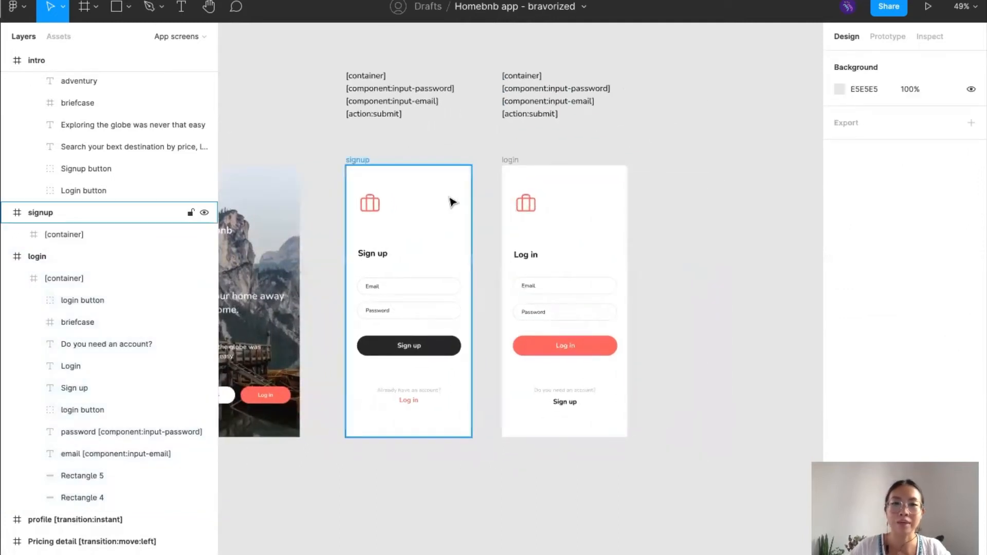
left_click(451, 202)
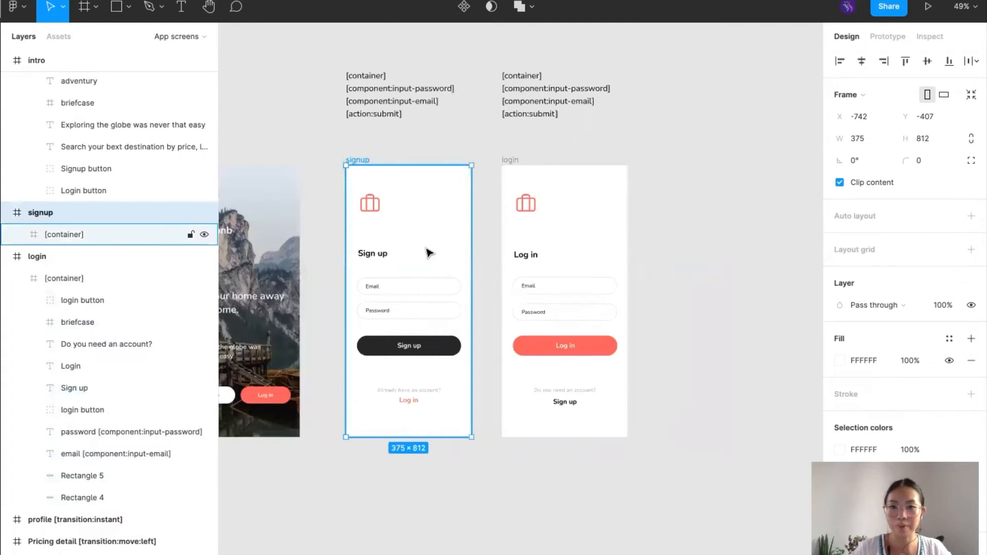
left_click(588, 223)
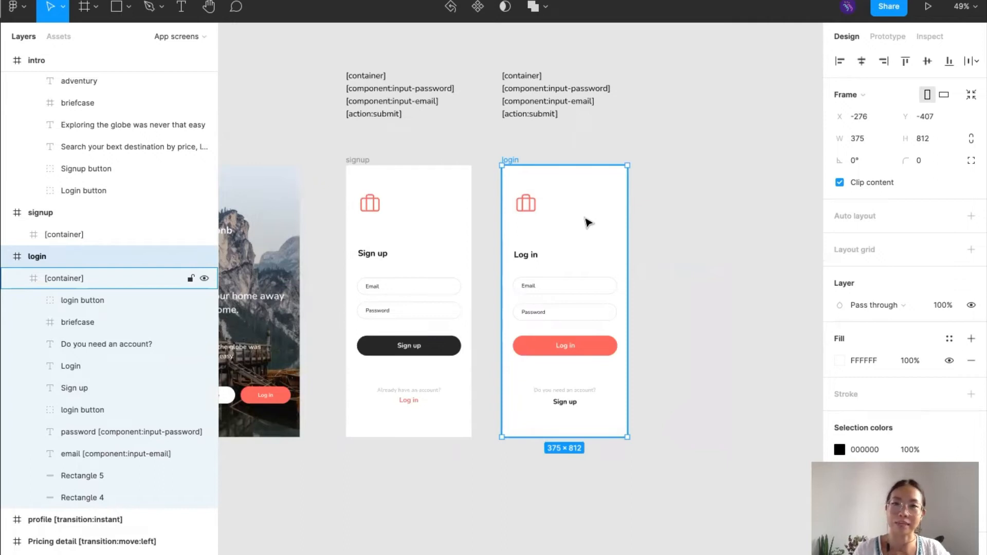
Look over the intro, signup and login screens and examine the Property list screen's heading, listing and bottom navigation.
left_click(662, 249)
scroll(664, 249, "left", 5)
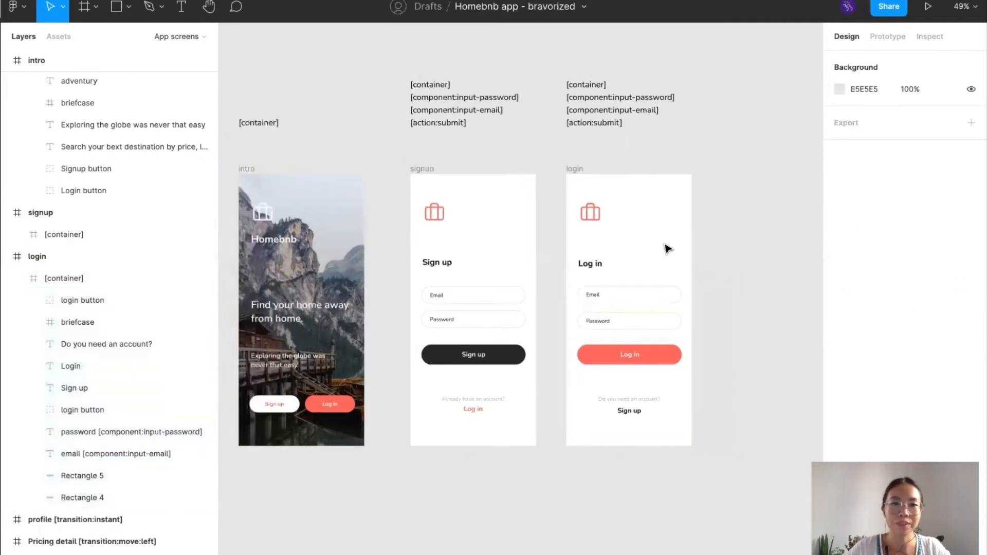
left_click(335, 156)
scroll(121, 191, "up", 2)
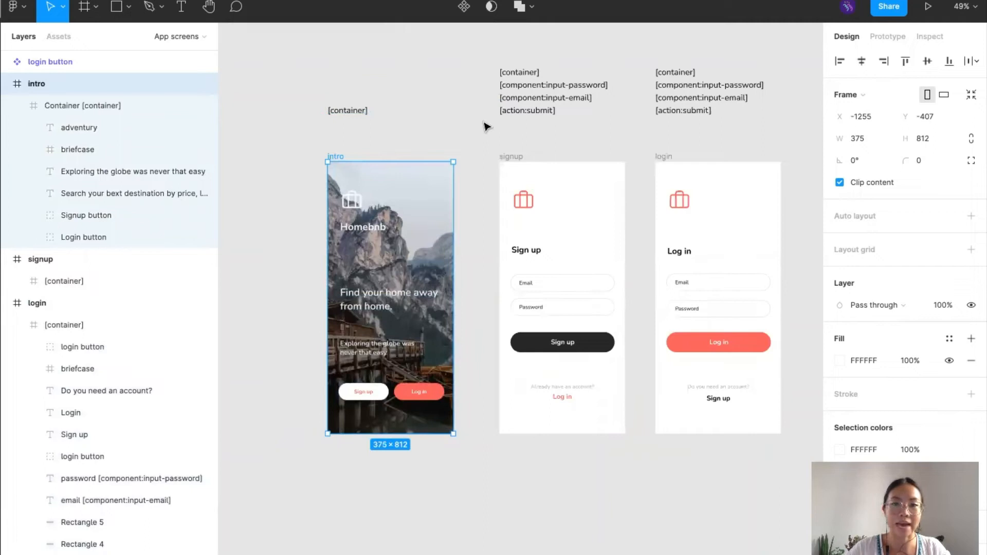
left_click(495, 231)
scroll(487, 244, "right", 10)
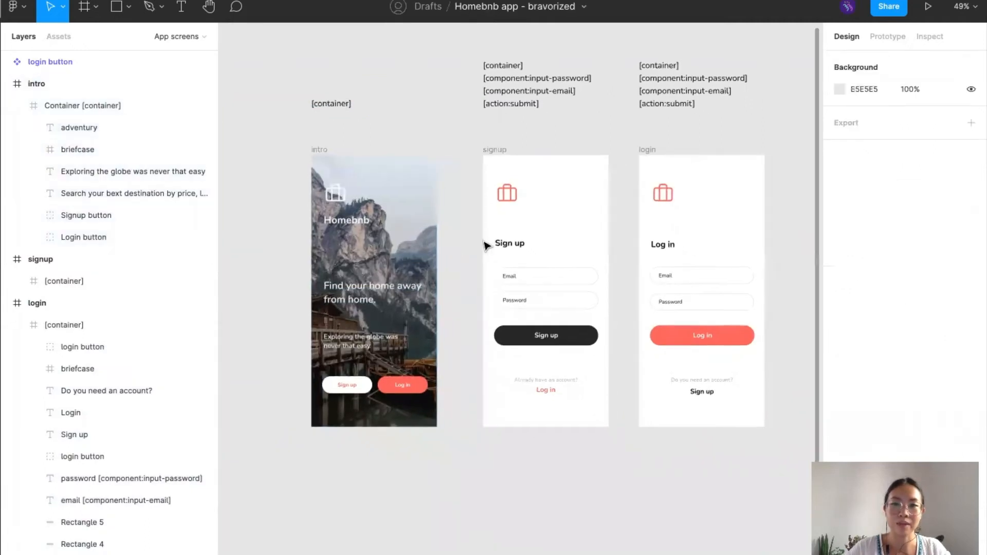
scroll(486, 246, "right", 4)
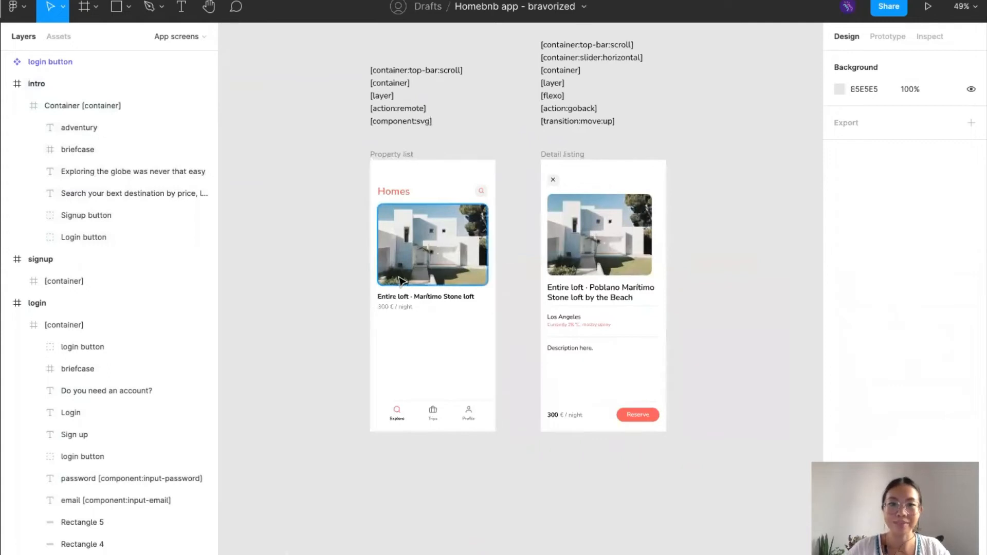
scroll(381, 171, "up", 5)
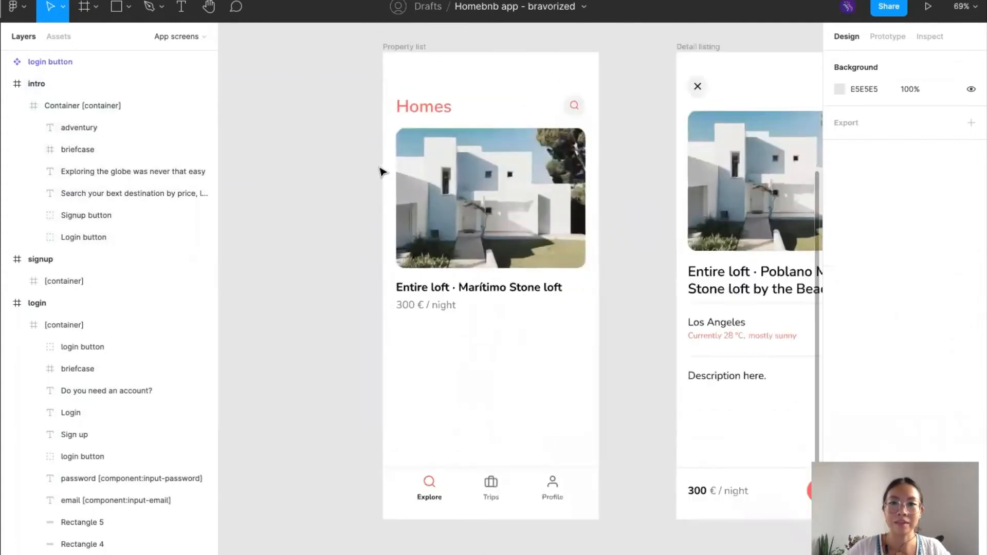
scroll(380, 168, "down", 2)
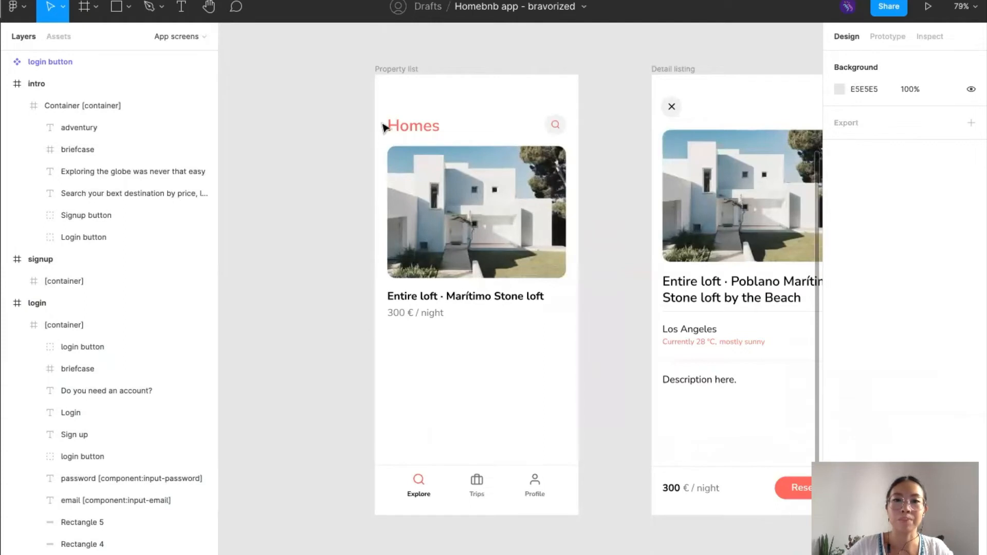
scroll(578, 238, "down", 1)
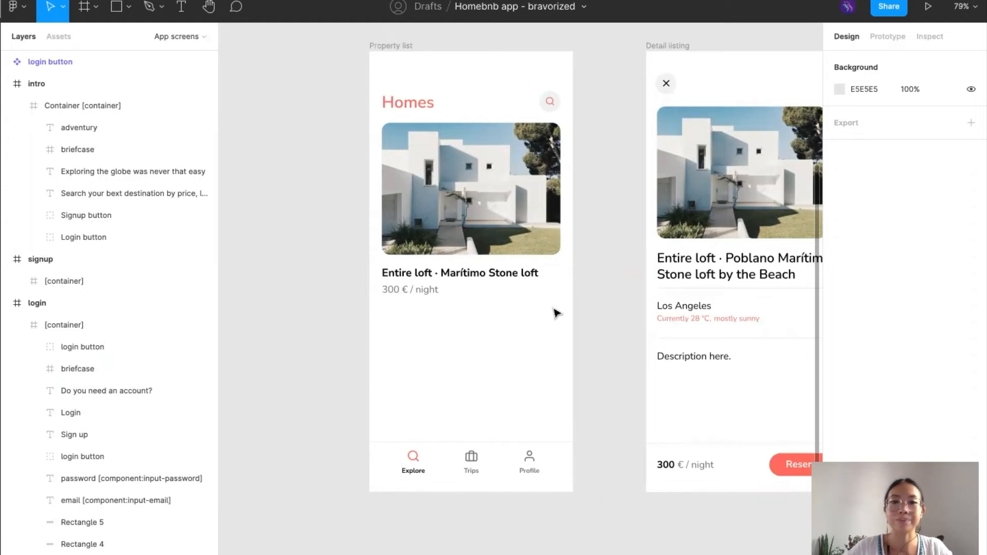
scroll(554, 311, "up", 3)
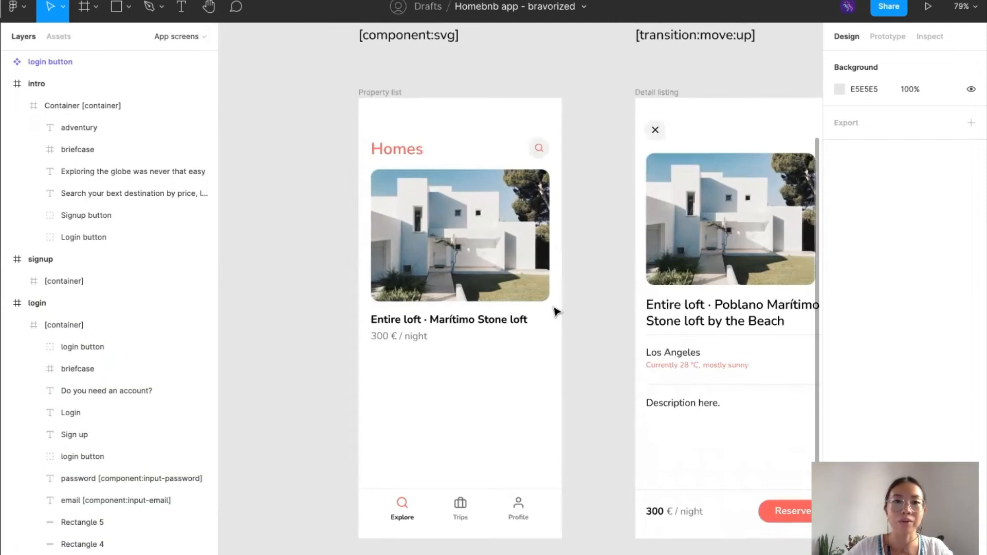
scroll(577, 260, "down", 2)
scroll(624, 138, "up", 1)
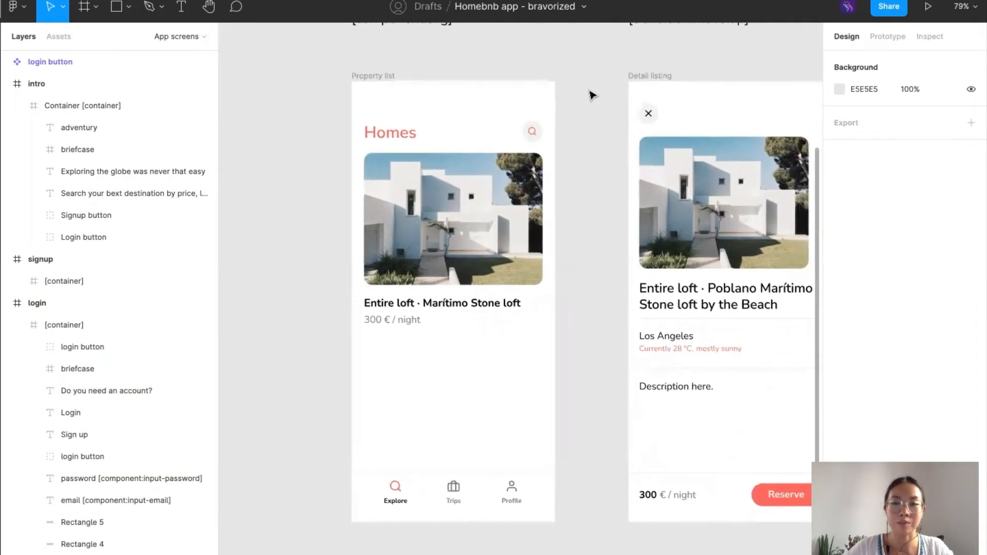
Draw a 375 × 115 frame around the Homes heading and search icon at the top of Property list and check its layers.
key("f")
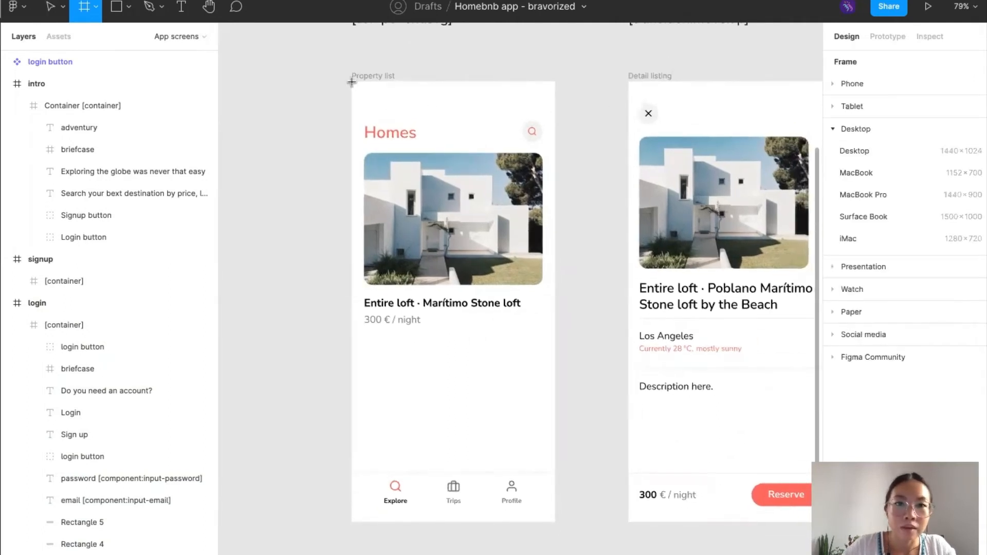
left_click_drag(375, 106, 554, 145)
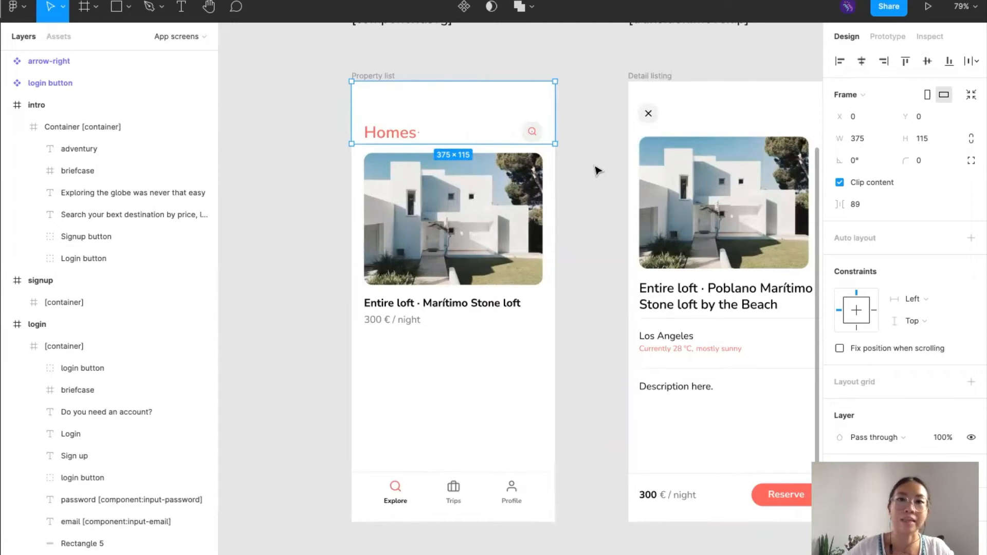
scroll(422, 132, "up", 3)
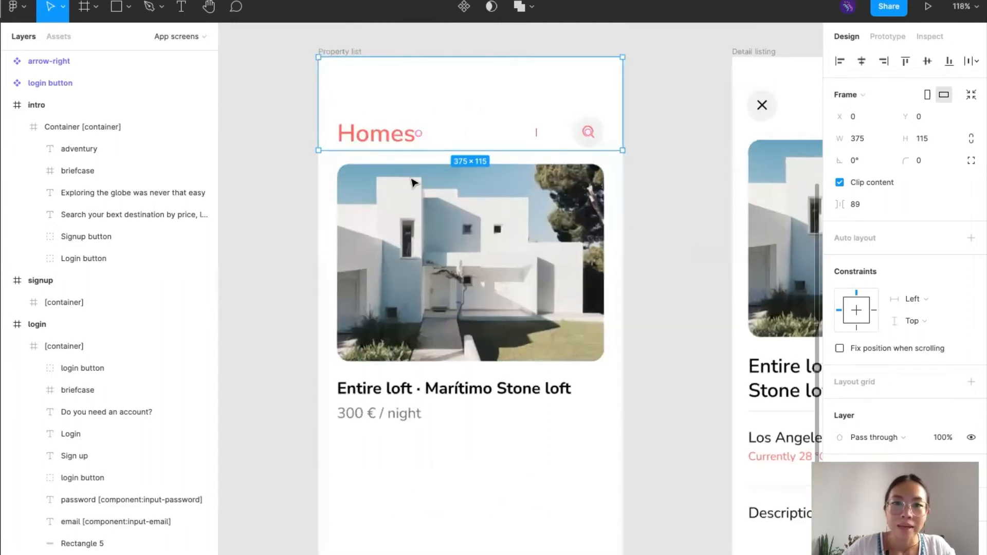
scroll(401, 169, "down", 2)
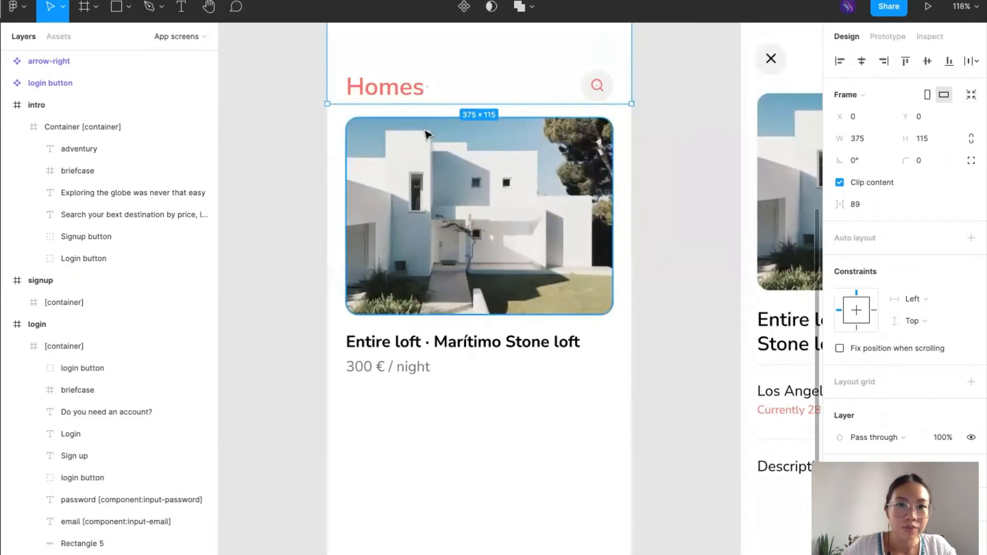
scroll(359, 46, "up", 2)
left_click(356, 43)
scroll(117, 241, "down", 3)
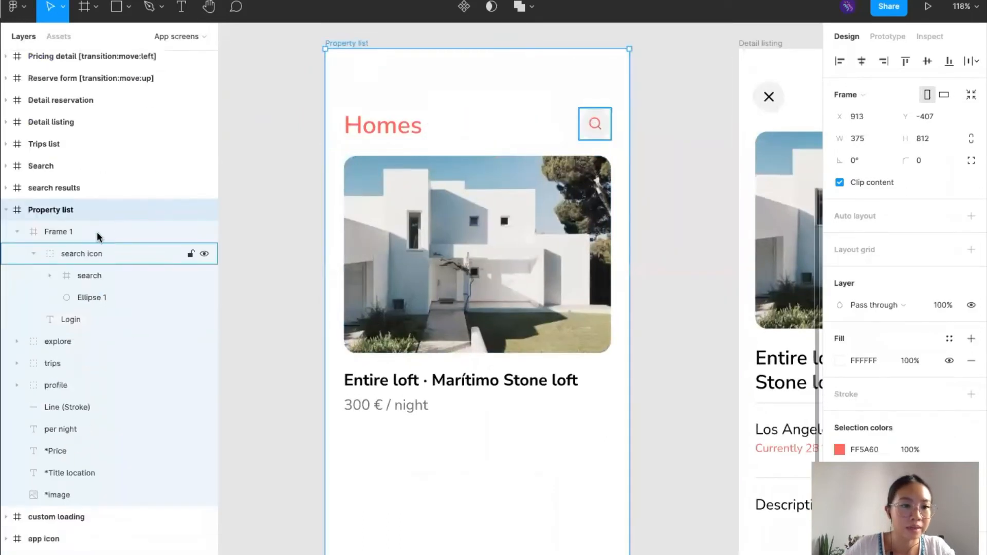
left_click(97, 232)
left_click(34, 254)
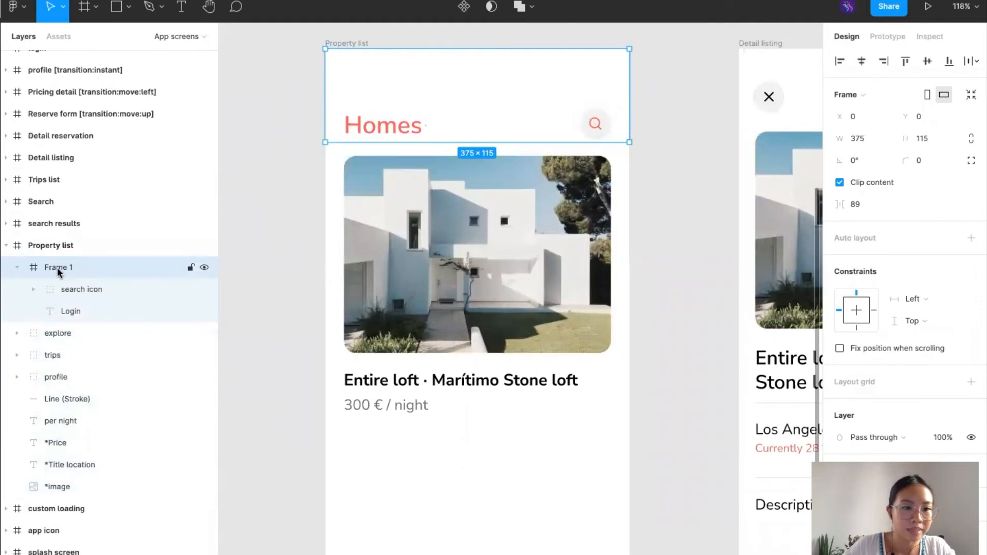
Draw a 375 × 356 frame around the Property list's house listing and move it out of the header frame in the layer hierarchy.
scroll(480, 126, "down", 3)
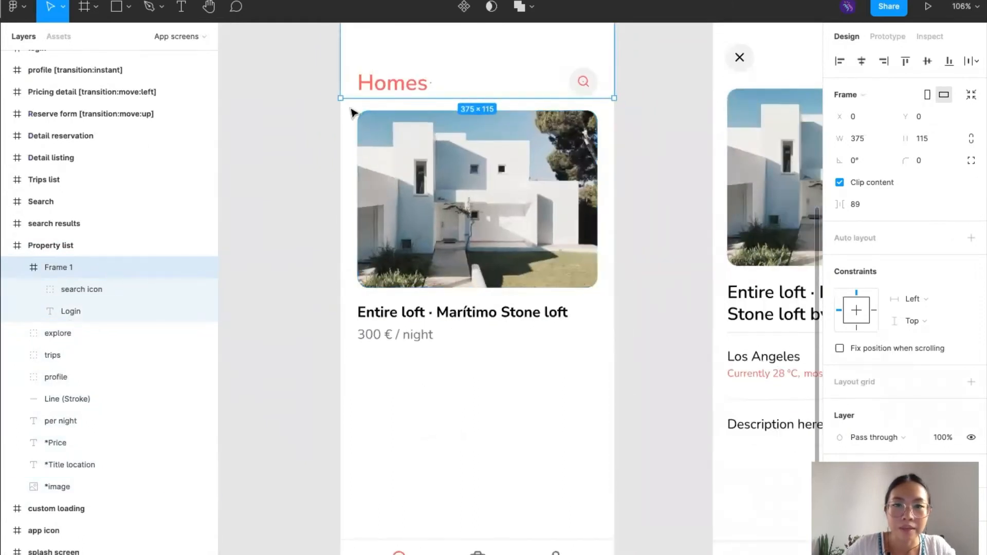
key("f")
left_click_drag(346, 111, 614, 356)
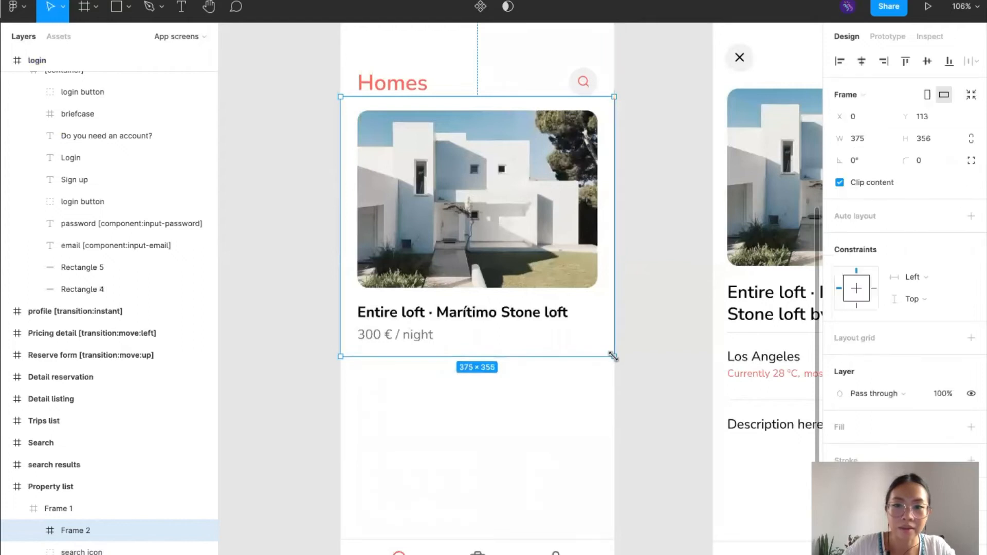
scroll(32, 399, "down", 5)
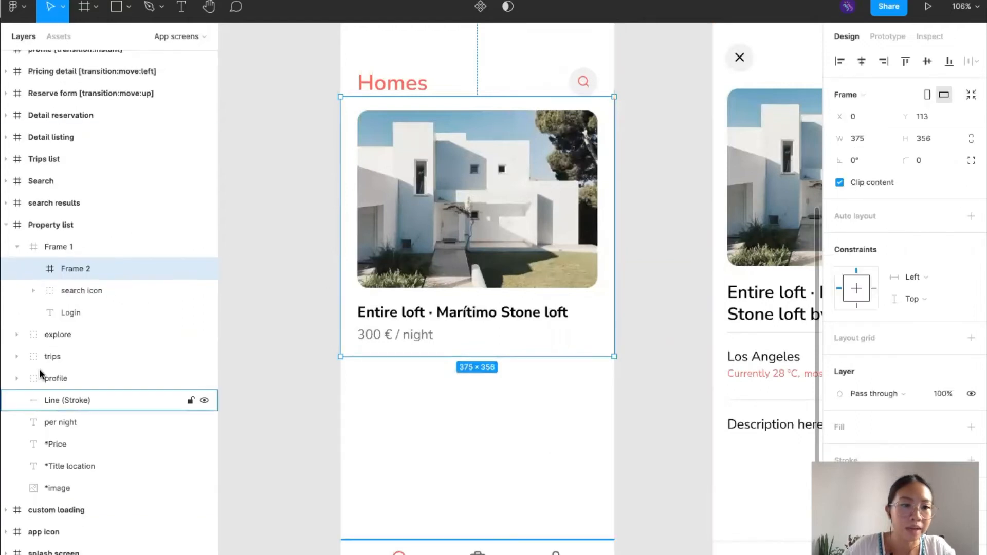
left_click_drag(63, 276, 23, 322)
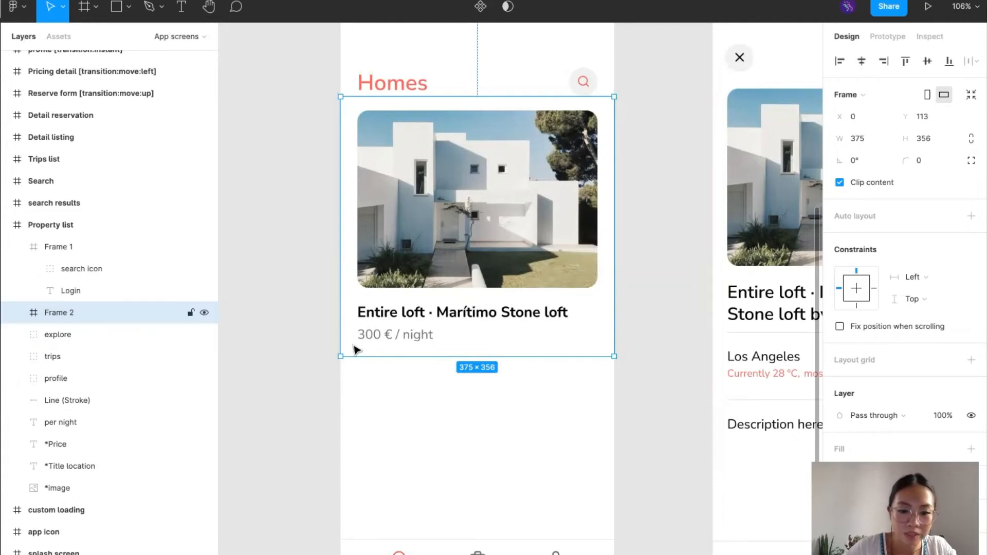
Move the listing's per night, *Price, *Title location and *image layers into the listing frame.
left_click_drag(353, 347, 557, 257, "alt")
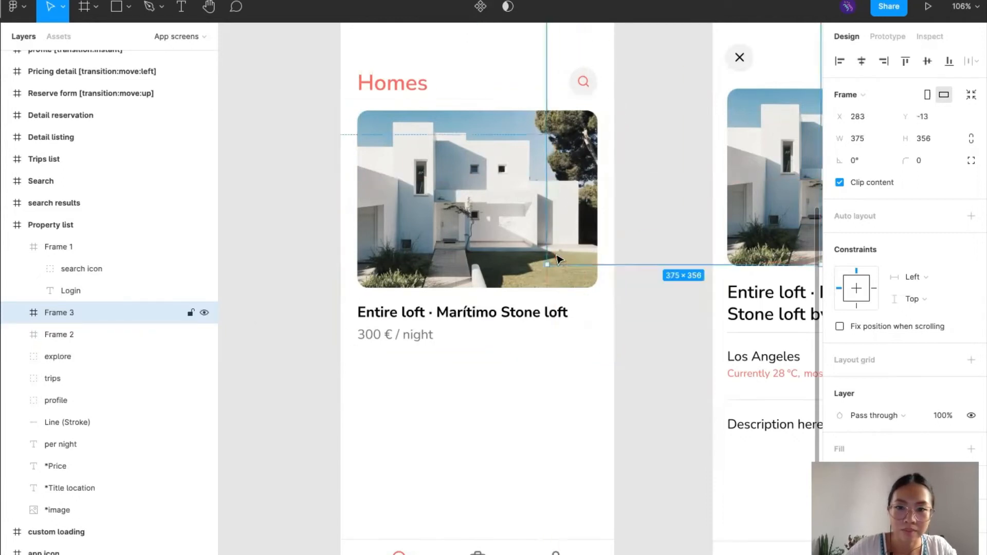
key("super+z")
left_click_drag(349, 346, 594, 143)
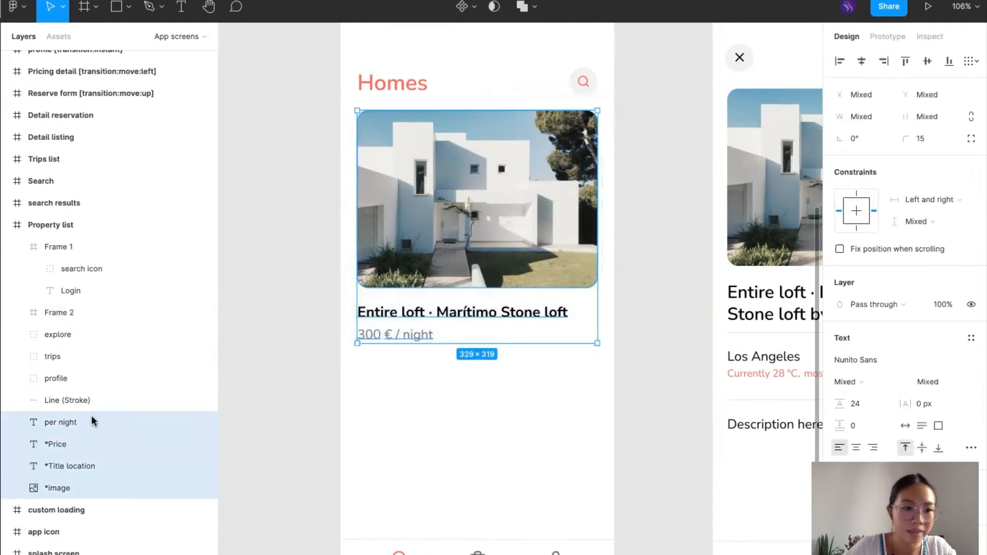
left_click_drag(74, 424, 66, 312)
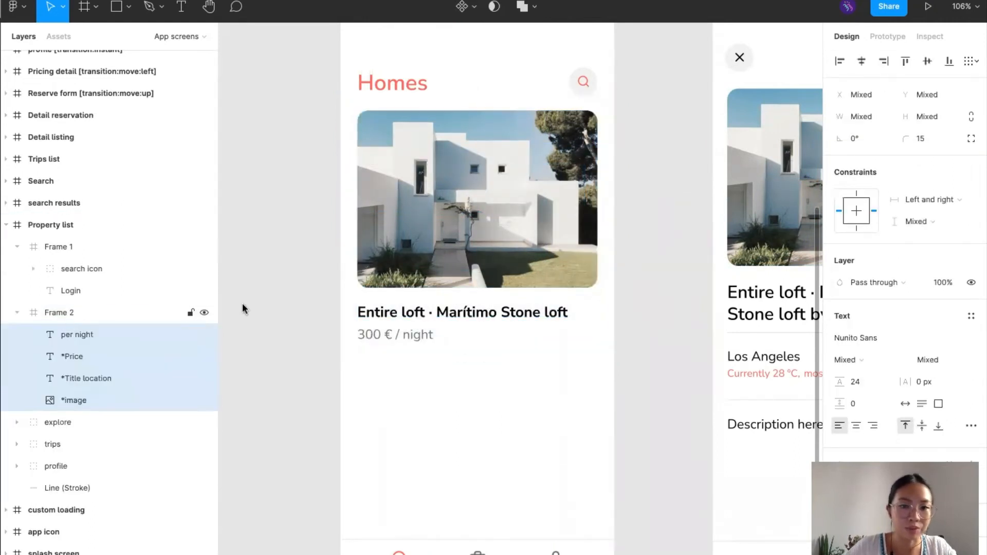
scroll(310, 324, "down", 1)
left_click(339, 297)
Draw a 375 × 94 frame around the Explore, Trips and Profile navigation and its divider line at the bottom of Property list.
scroll(300, 352, "down", 3)
scroll(300, 352, "down", 1, "ctrl")
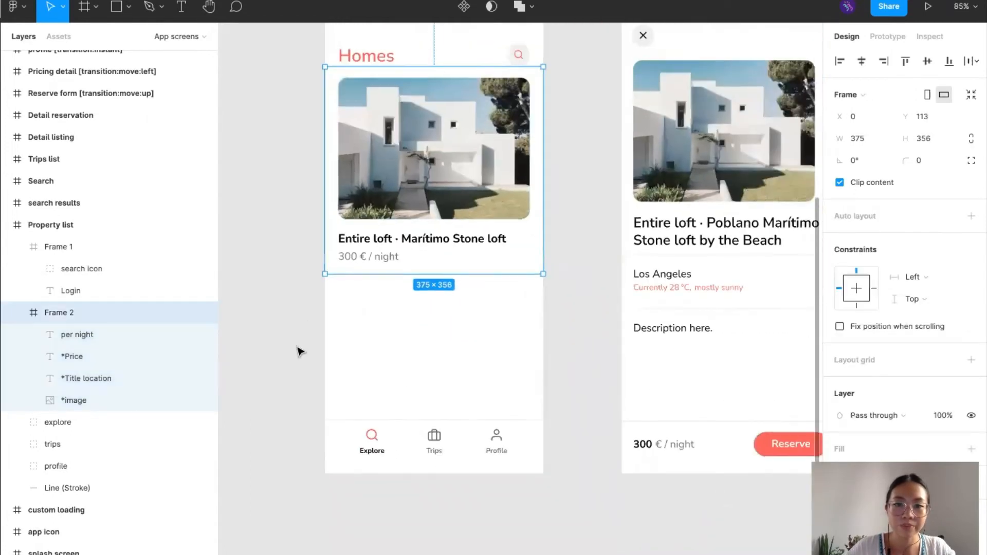
scroll(301, 349, "down", 3)
scroll(298, 348, "down", 2)
scroll(286, 319, "up", 3, "ctrl")
key("f")
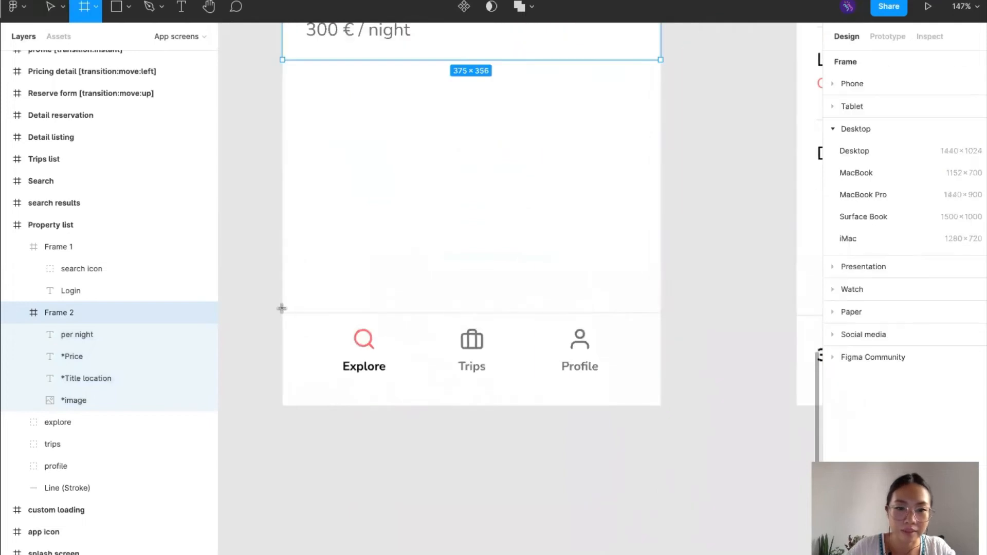
mouse_move(282, 311)
left_mouse_down()
mouse_move(458, 406)
mouse_move(452, 390)
mouse_move(661, 406)
left_mouse_up()
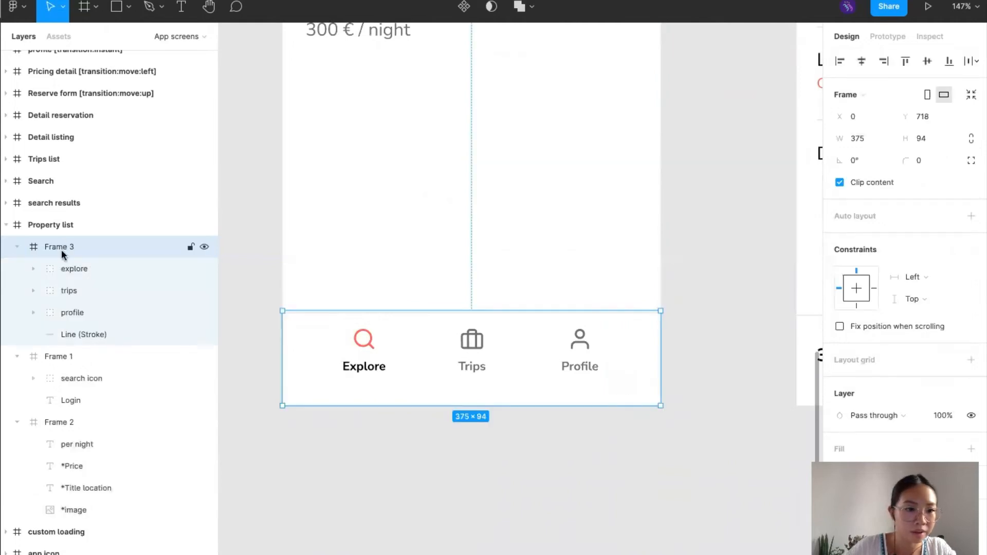
Collapse the navigation, header and listing frames in the Property list layer hierarchy and look over the screen.
left_click(17, 248)
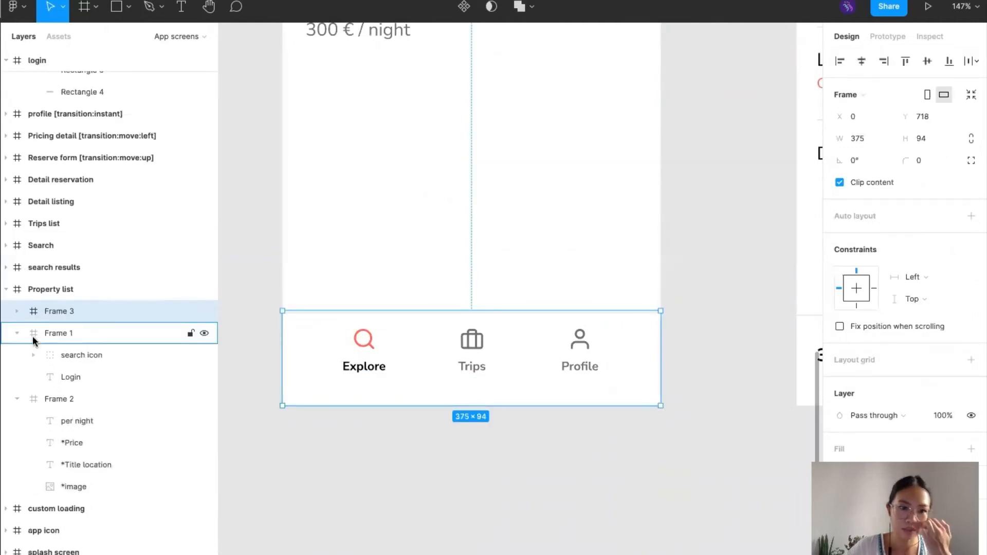
left_click(17, 333)
left_click(16, 399)
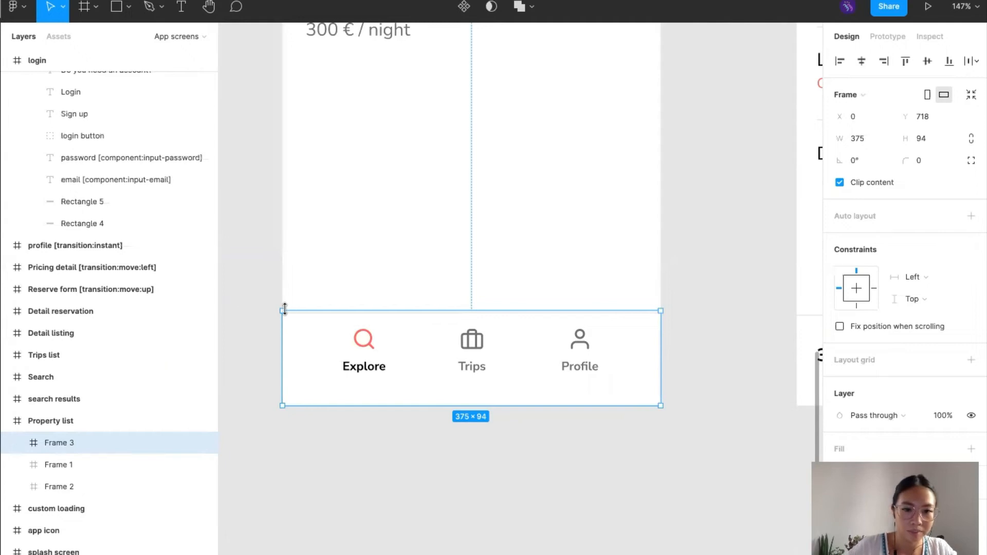
scroll(261, 317, "up", 1)
scroll(261, 317, "left", 1)
scroll(271, 358, "up", 3)
scroll(271, 358, "down", 3)
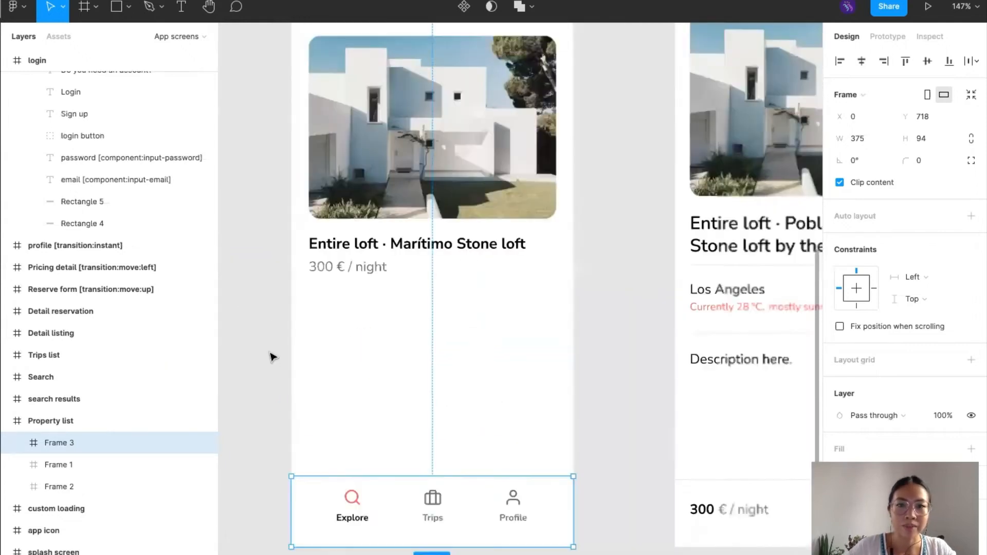
scroll(271, 355, "down", 3)
scroll(271, 355, "up", 3)
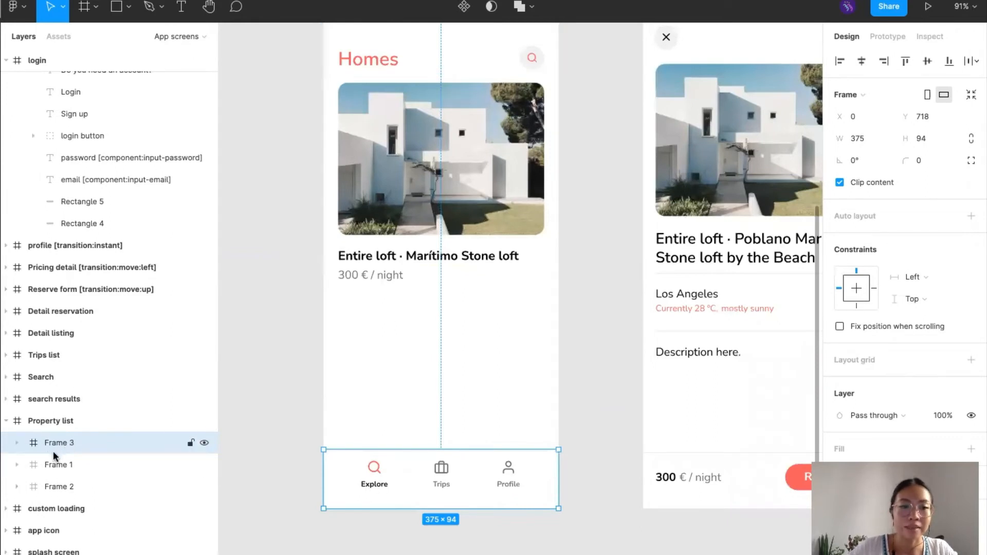
Check which layers the bottom navigation frame contains, leaving it collapsed.
left_click(17, 444)
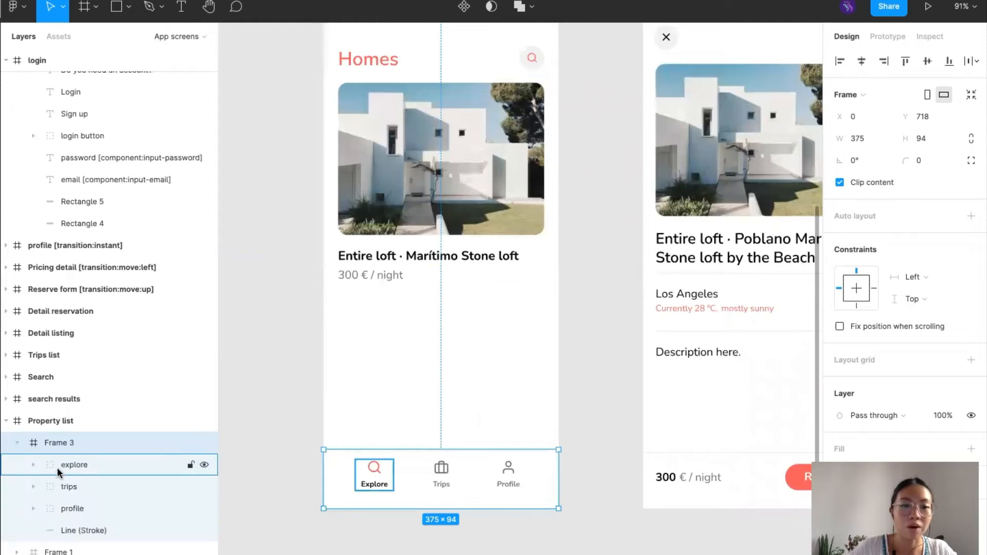
scroll(31, 437, "down", 3)
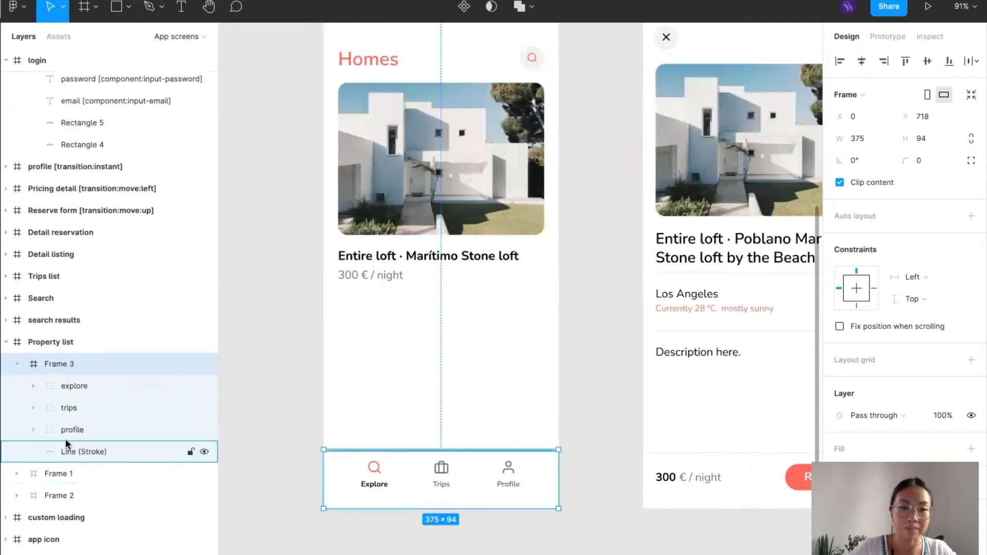
left_click(17, 363)
Open the tag list text above the Property list screen and compare it with the screen below.
scroll(297, 442, "up", 2)
scroll(295, 439, "up", 3)
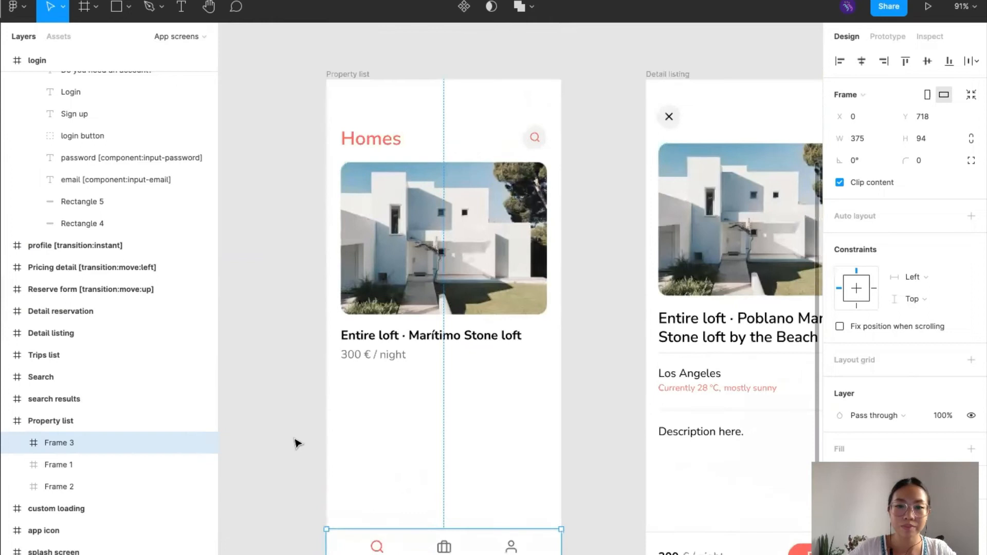
scroll(295, 439, "down", 4)
scroll(296, 443, "up", 3)
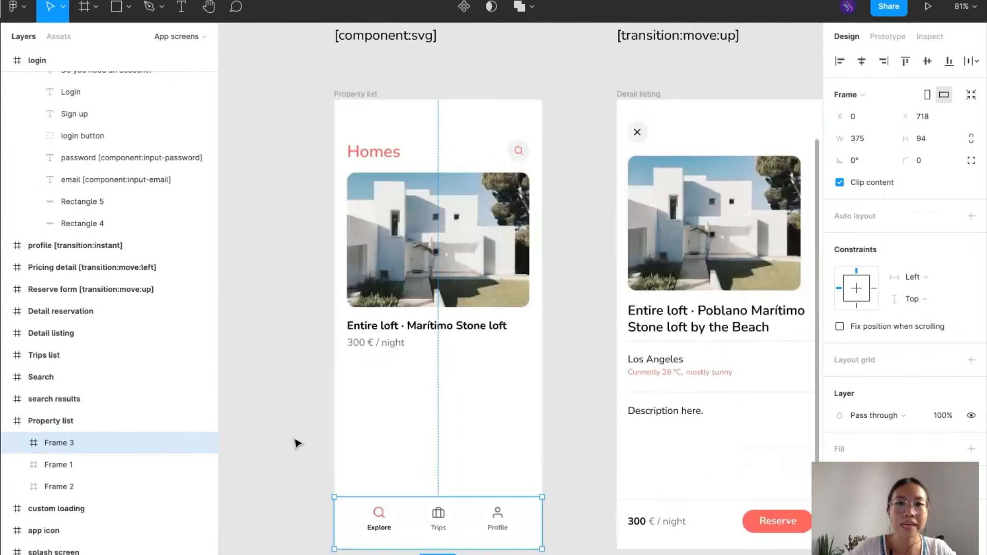
double_click(386, 176)
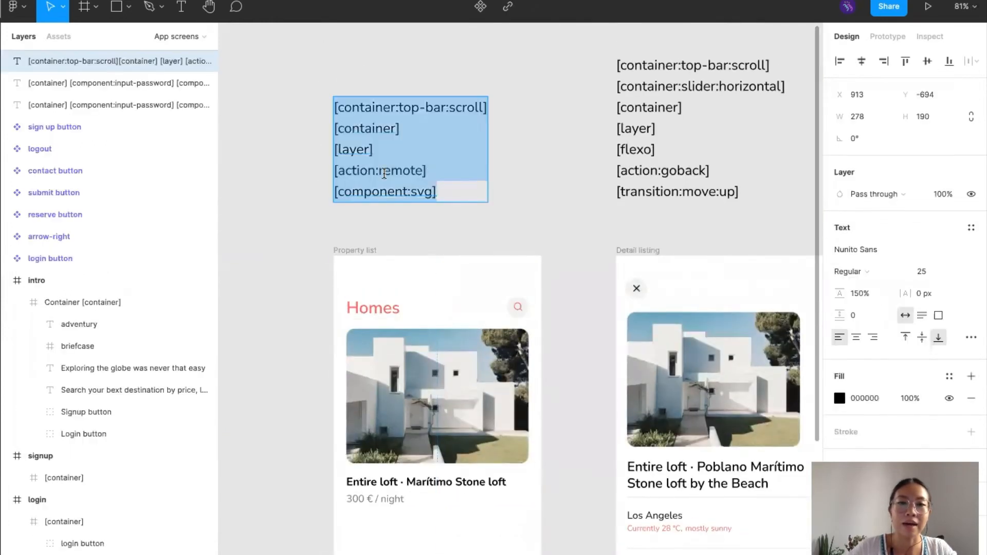
scroll(497, 221, "down", 5)
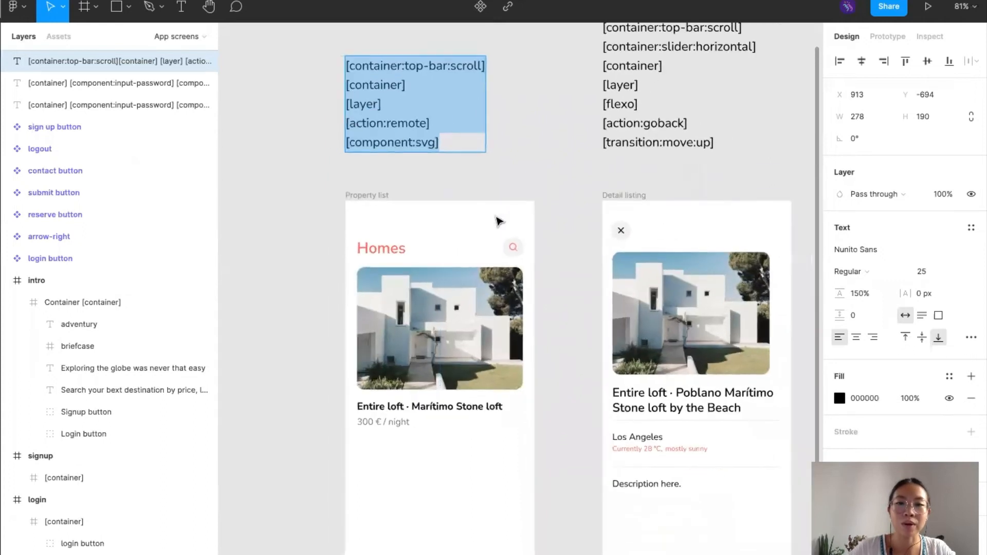
Copy the [action:remote] tag from the tag list above the Property list screen.
scroll(498, 221, "down", 1)
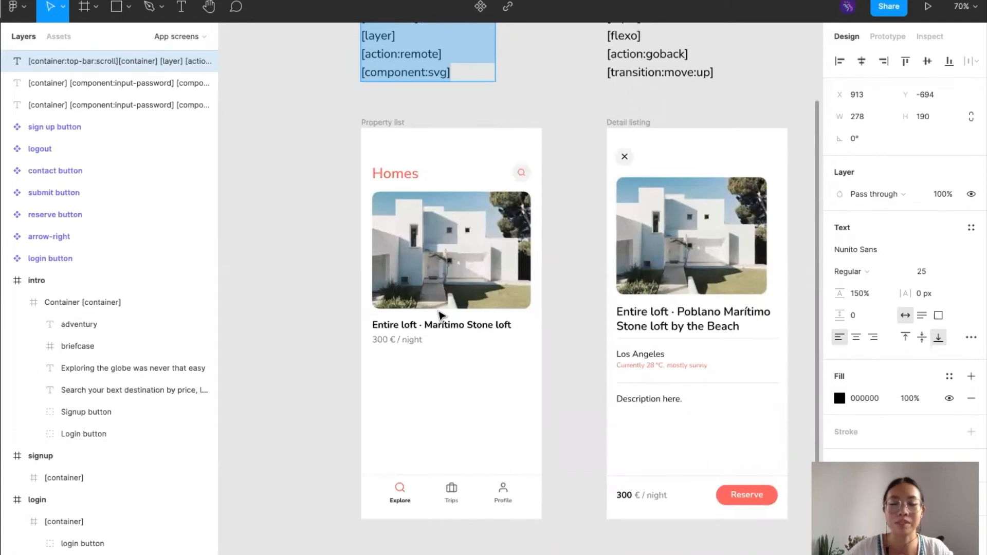
scroll(439, 315, "up", 3)
left_click_drag(438, 118, 342, 119)
key("super+c")
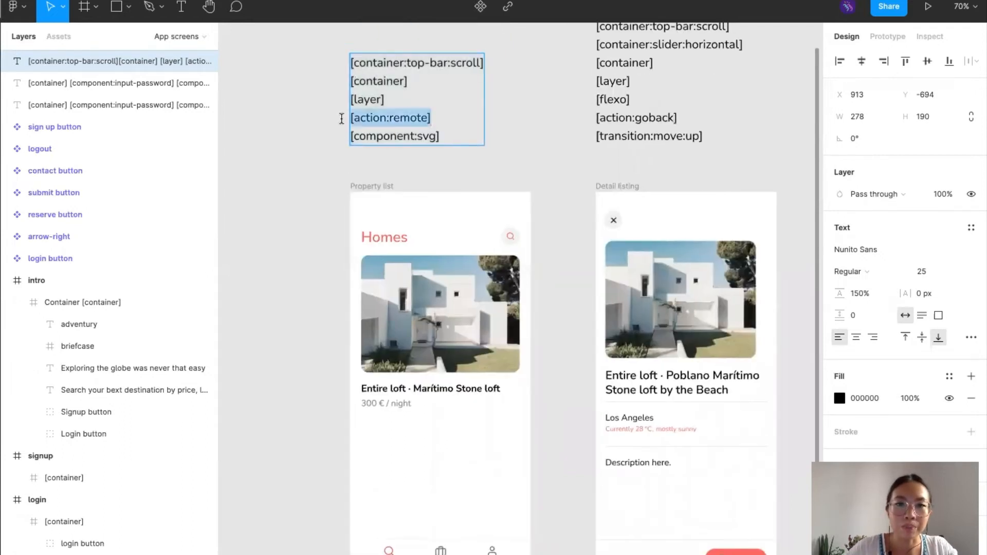
Append the copied [action:remote] tag to the profile group's name in the bottom navigation frame and collapse the group.
scroll(311, 274, "down", 3)
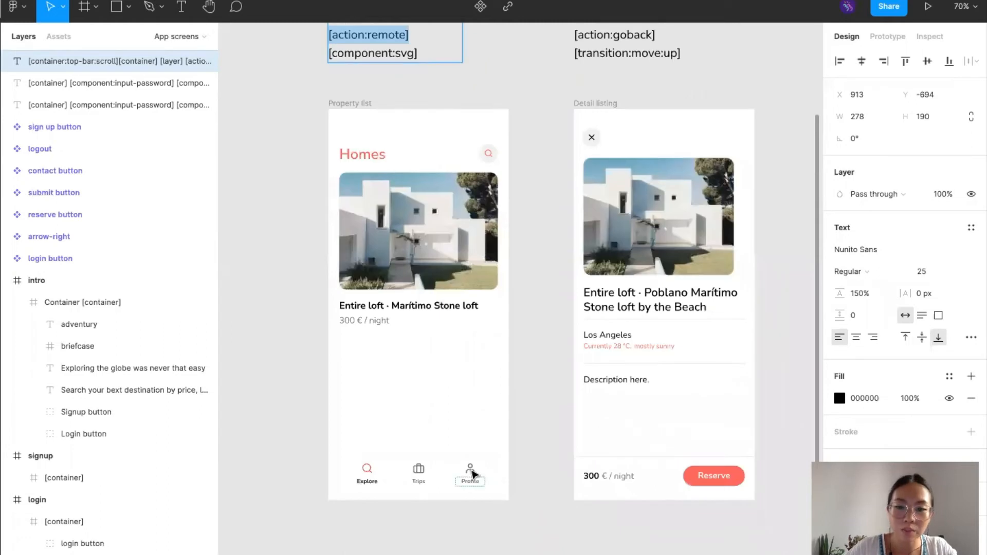
key("Escape")
left_click(470, 474)
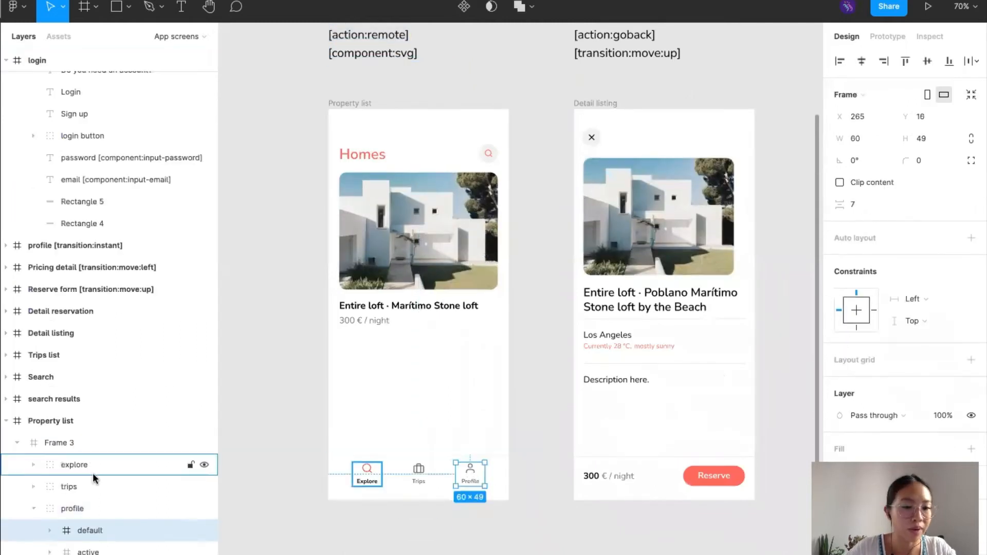
scroll(103, 427, "down", 3)
double_click(100, 400)
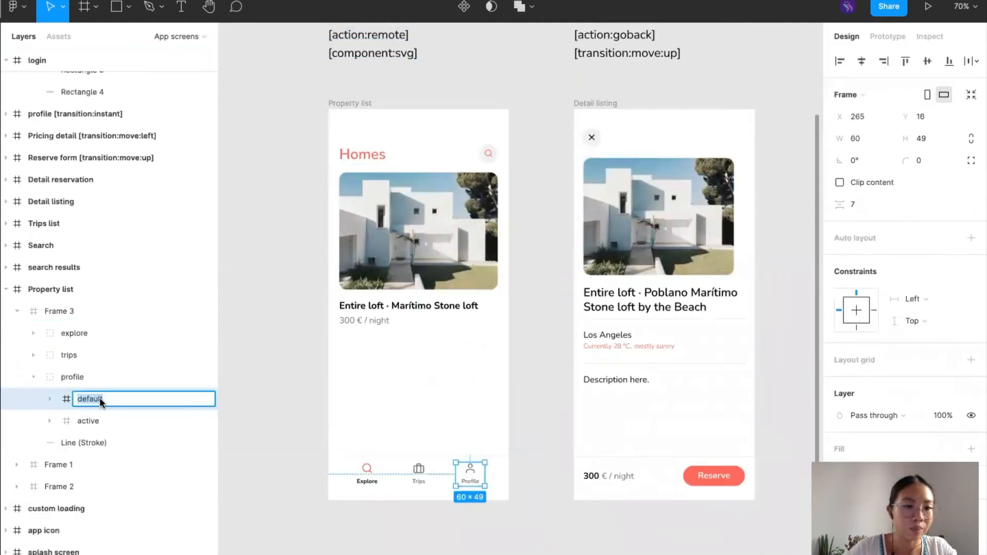
left_click(110, 402)
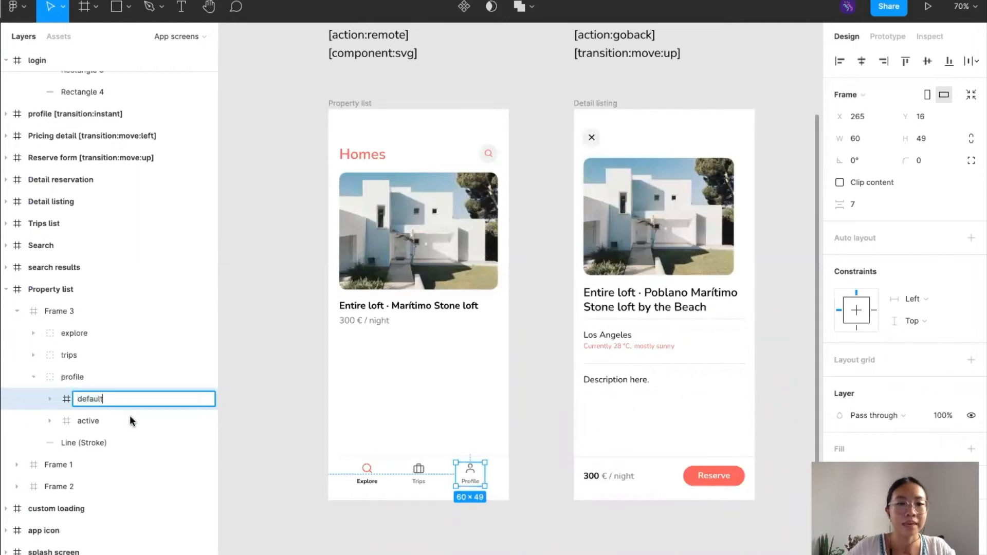
double_click(78, 378)
left_click(100, 379)
key("super+v")
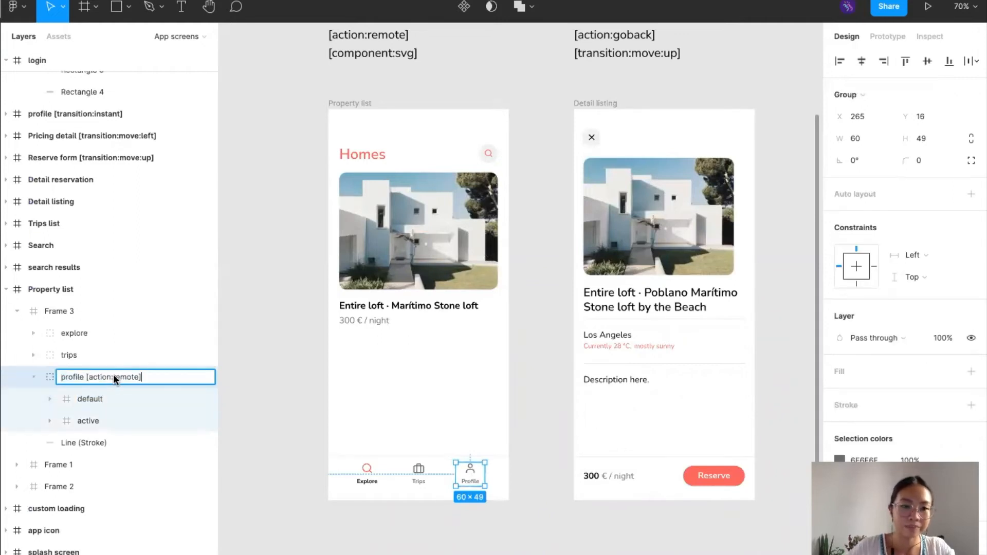
left_click(35, 378)
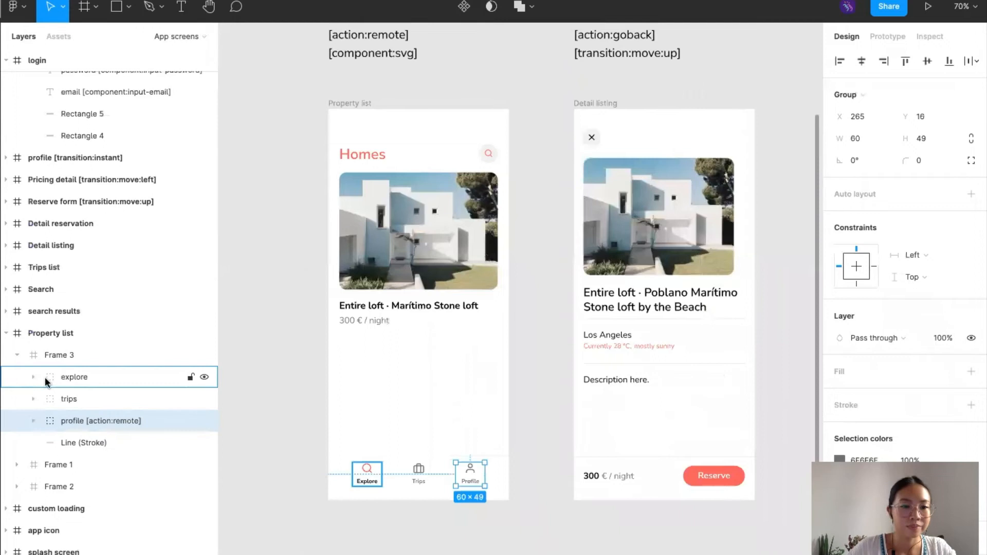
left_click(274, 417)
Copy the [component:svg] tag from the tag list above the Property list screen.
scroll(275, 416, "up", 3)
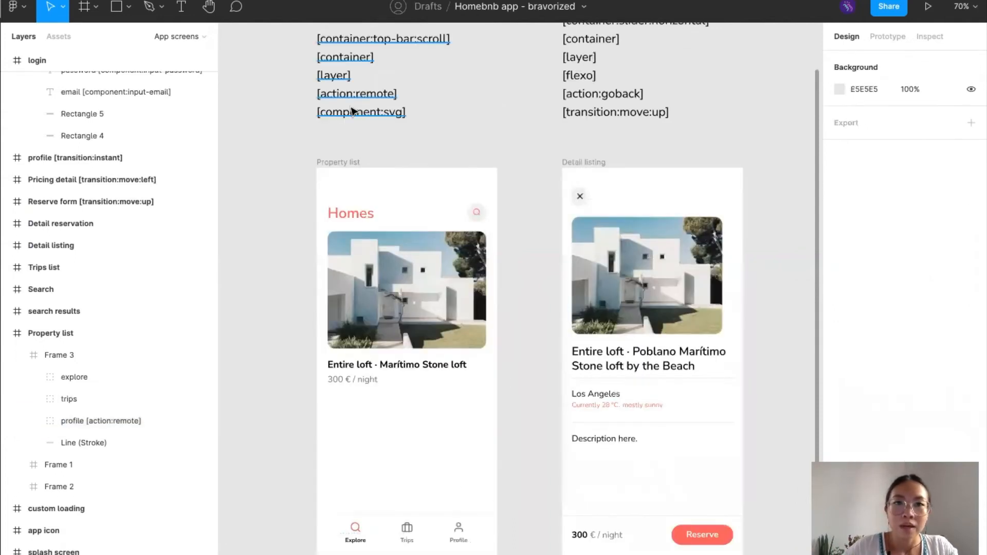
double_click(362, 111)
double_click(363, 112)
left_click_drag(403, 111, 289, 114)
key("super+c")
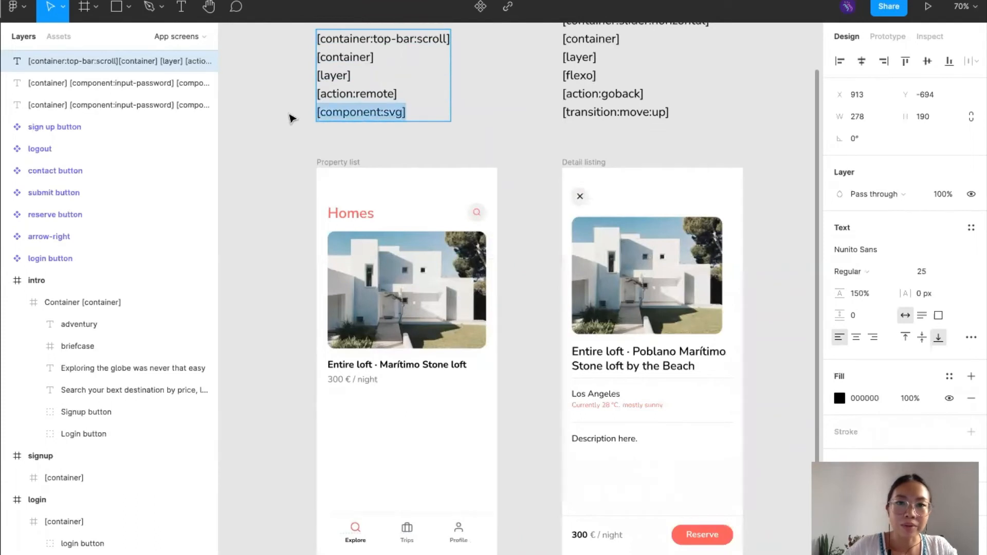
Append the copied [component:svg] tag to the name of the search frame inside the header's search icon group.
left_click(478, 212)
left_click(477, 211)
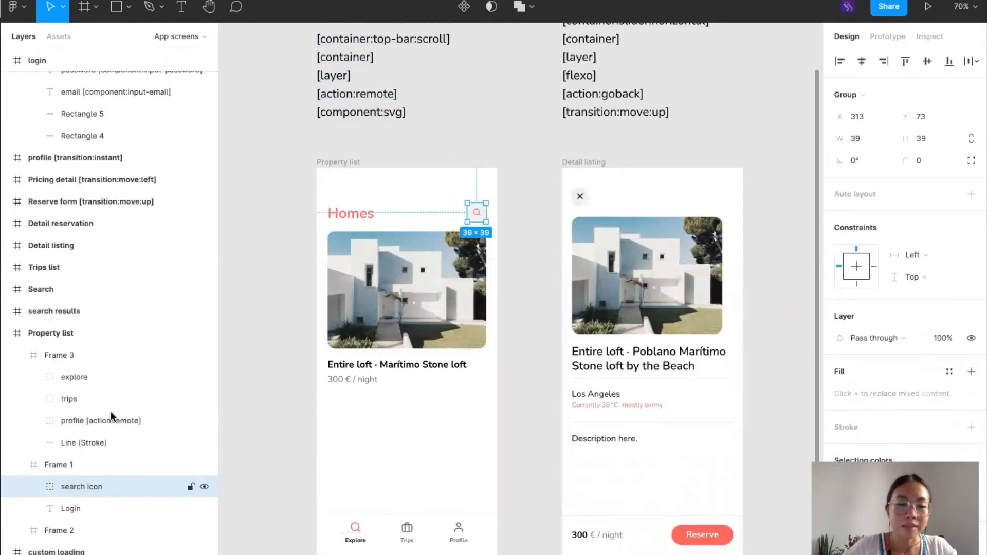
left_click(33, 443)
left_click(103, 433)
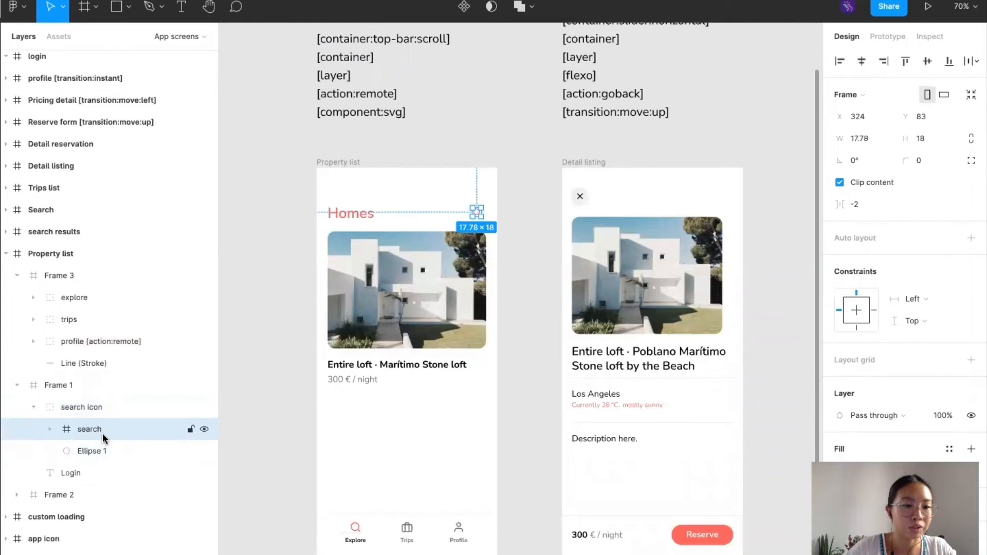
double_click(110, 430)
left_click(111, 431)
key("super+v")
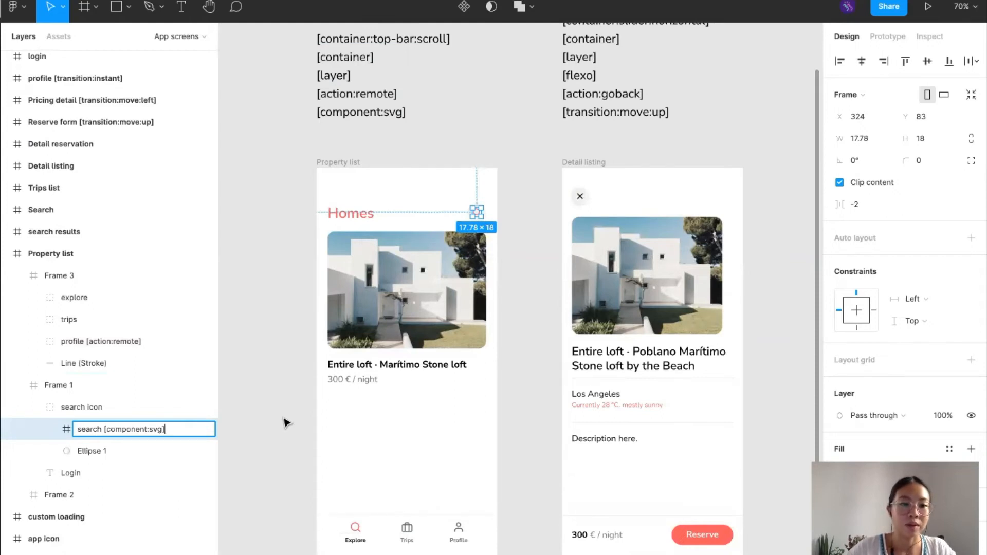
scroll(464, 148, "up", 5)
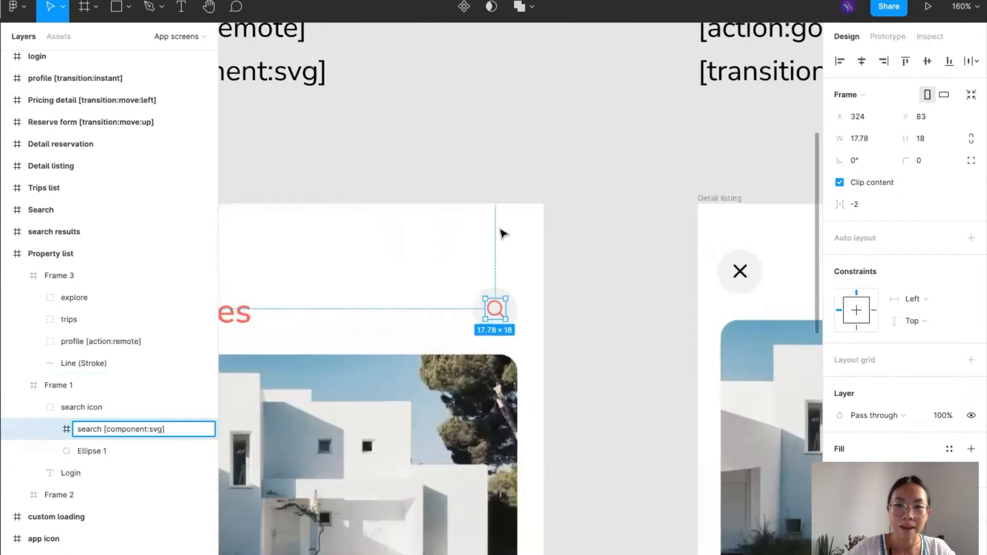
scroll(503, 232, "up", 3)
scroll(447, 314, "up", 1)
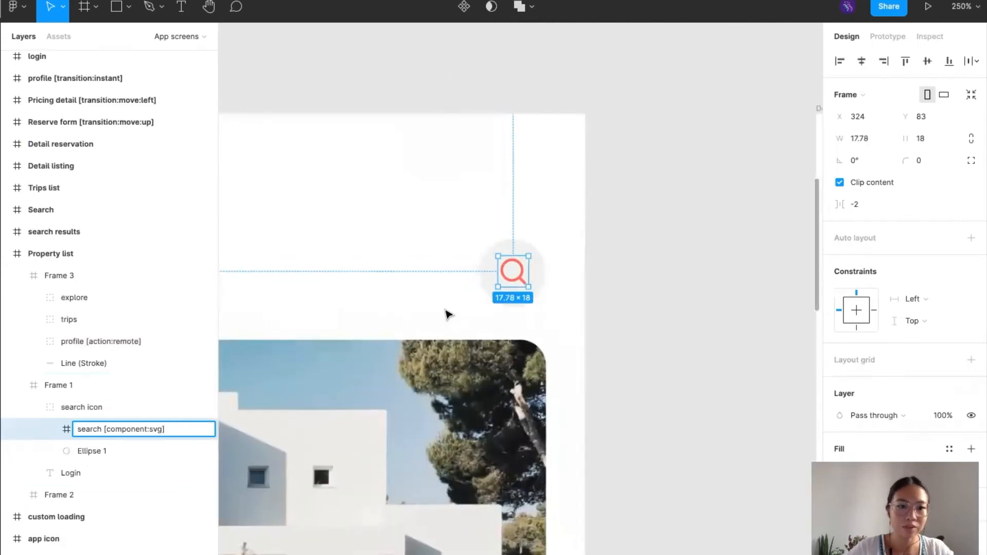
scroll(447, 313, "down", 4)
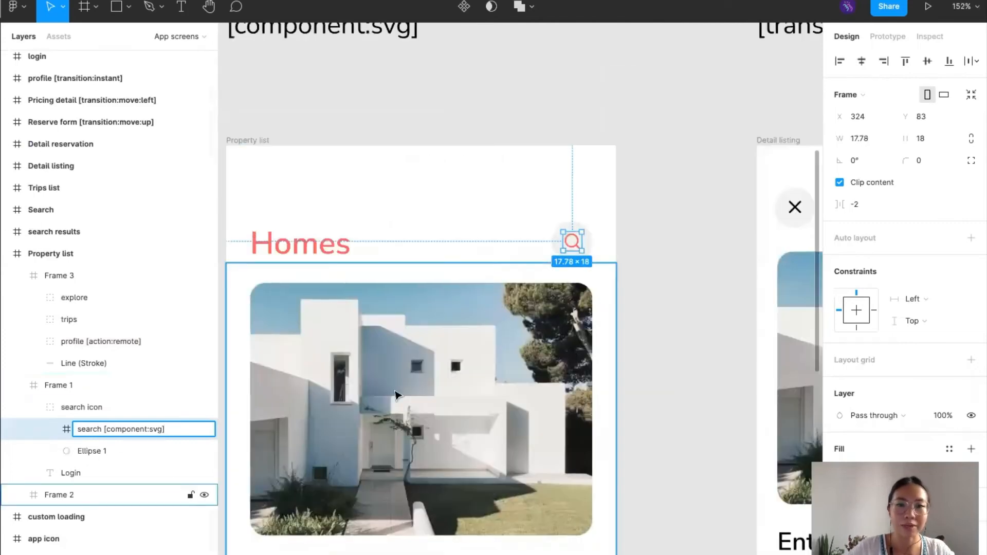
scroll(360, 390, "down", 2)
left_click(288, 381)
Review the container and layer tags listed above Property list and collapse the frames inside that screen's layer hierarchy.
scroll(286, 325, "down", 2)
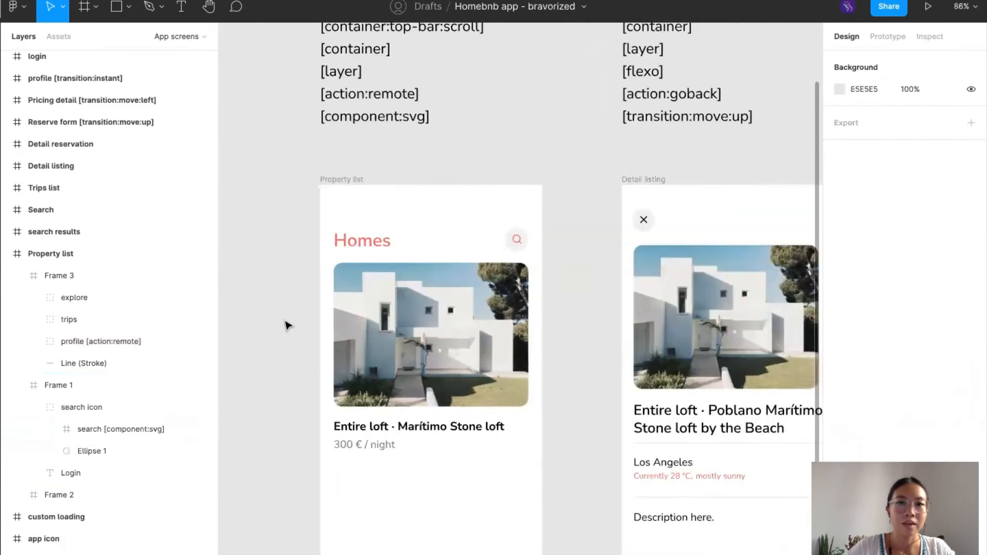
scroll(308, 232, "up", 2)
double_click(356, 91)
left_click_drag(368, 124, 301, 80)
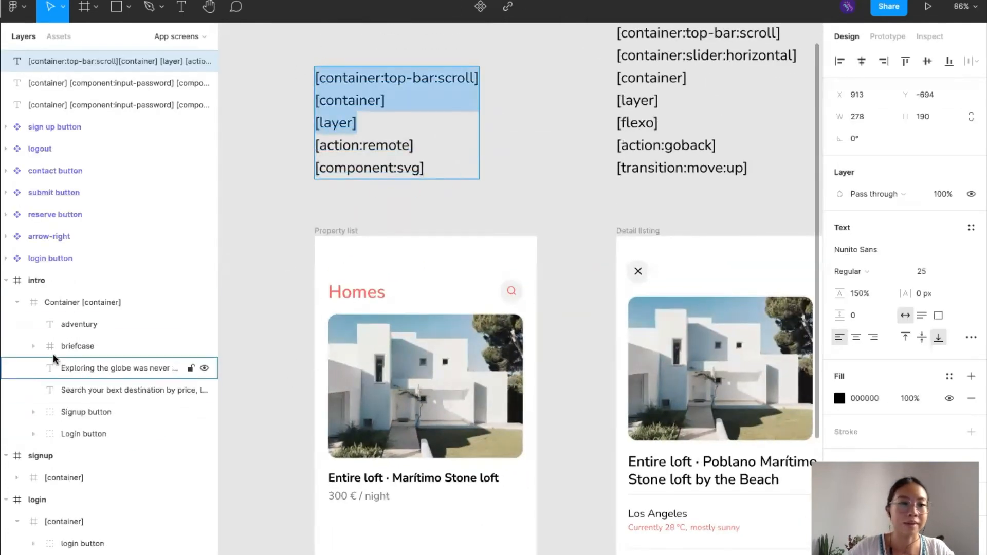
key("Escape")
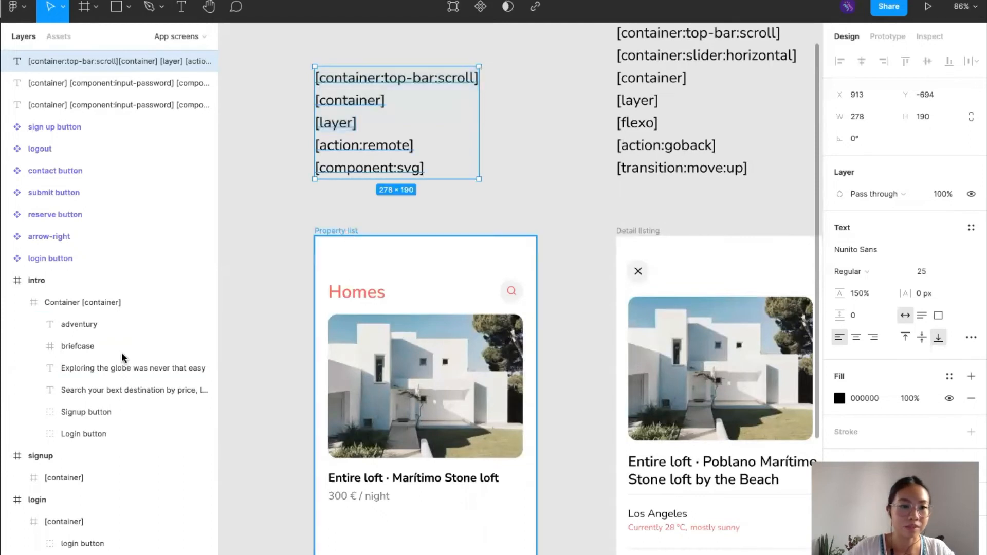
scroll(122, 357, "down", 2)
left_click(18, 269)
left_click(18, 379)
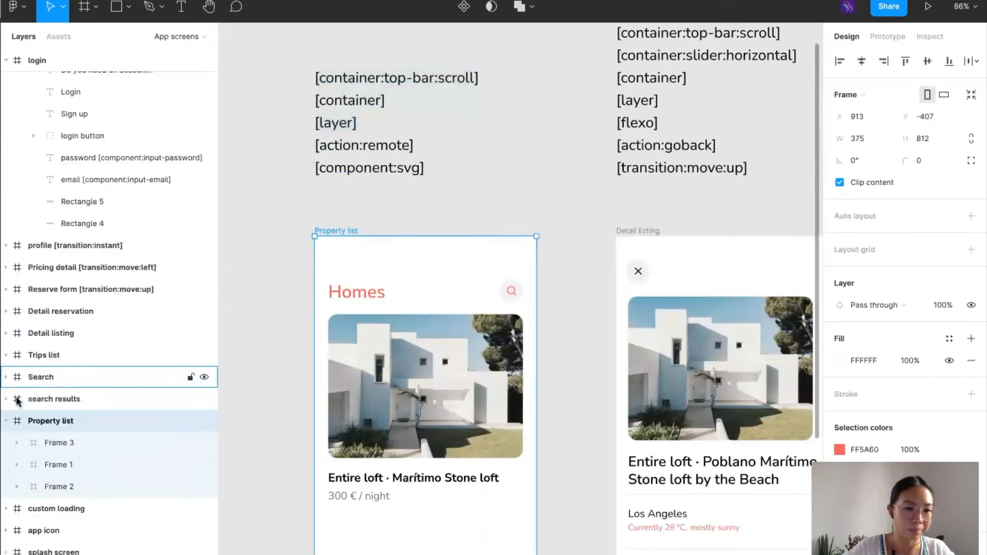
Rename the header frame holding the Homes title and search icon as "top bar".
left_click(427, 286)
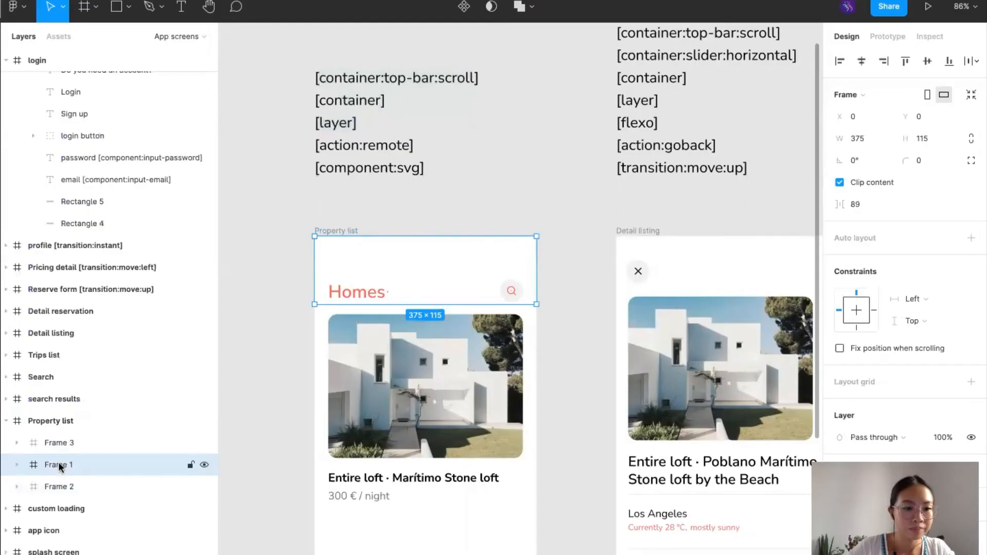
double_click(57, 462)
type("top bar")
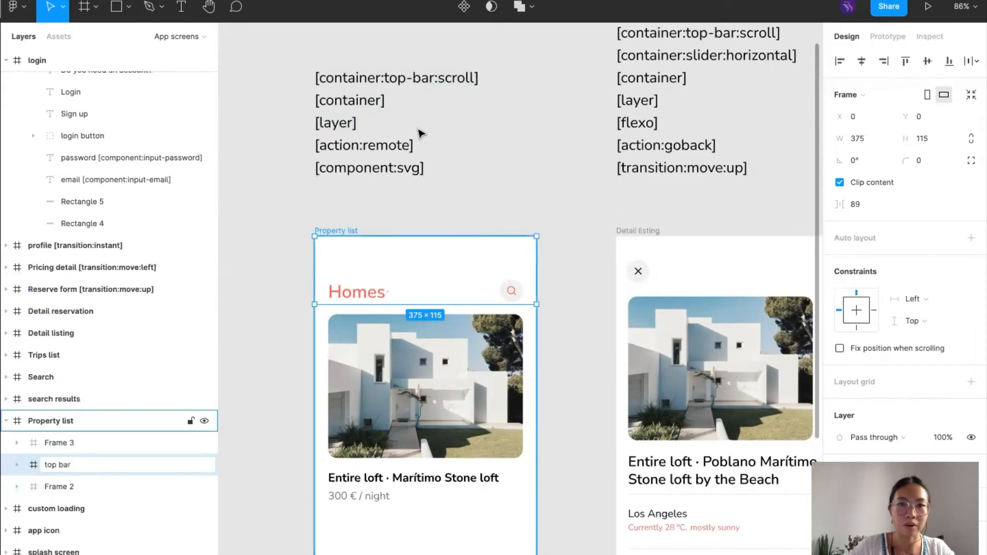
Copy the [container:top-bar:scroll] tag from the list above Property list and append it to the top bar frame's name.
double_click(434, 78)
left_click(435, 79)
left_click_drag(477, 80, 314, 80)
key("ctrl+c")
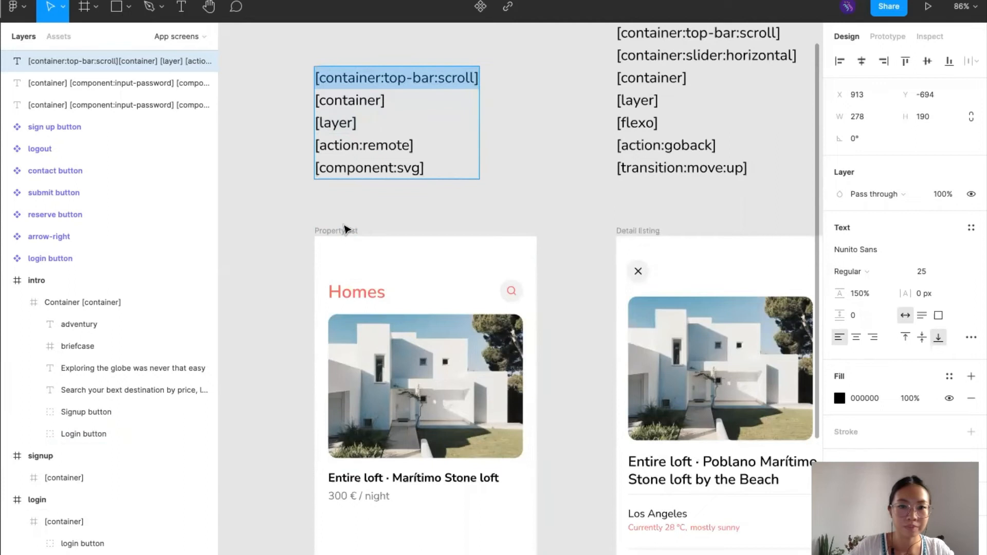
left_click(353, 258)
double_click(85, 466)
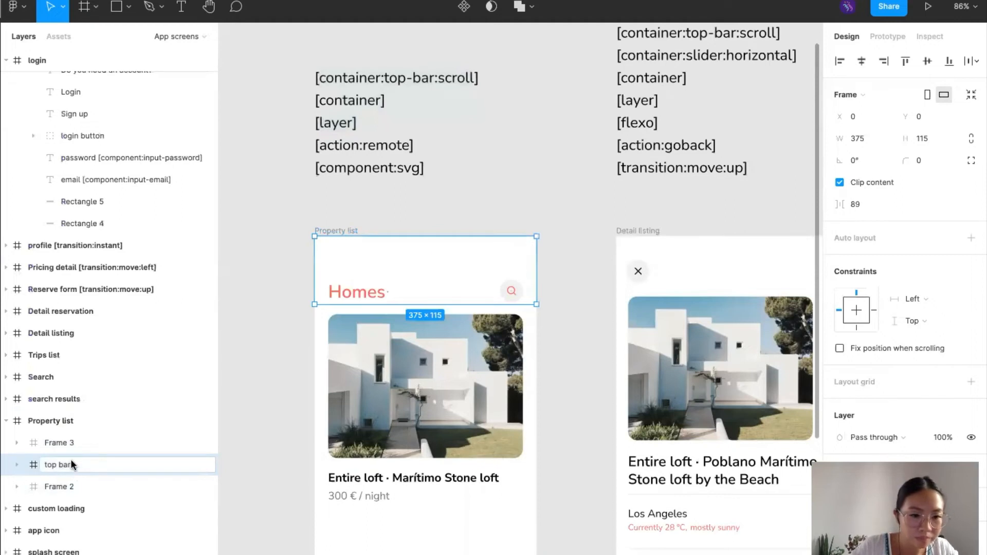
key("ctrl+v")
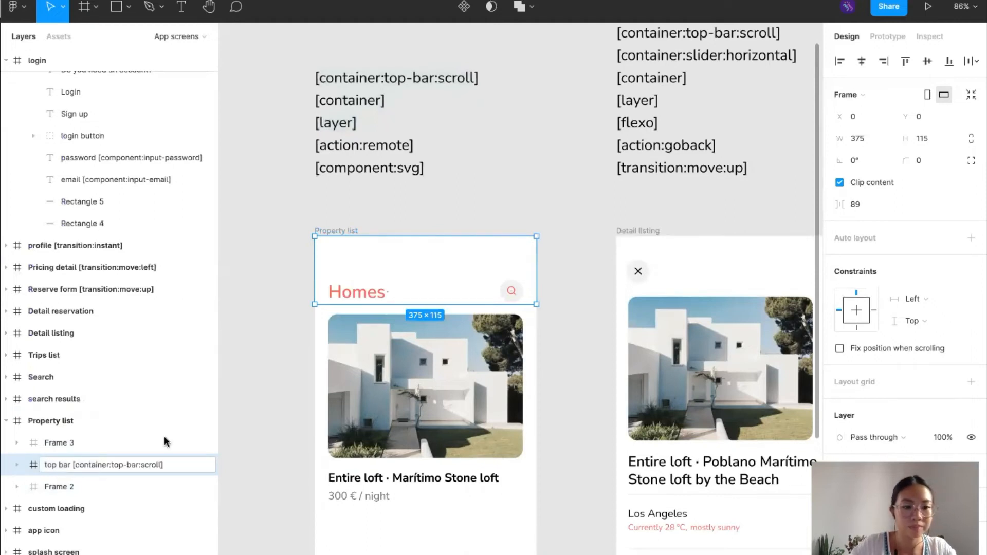
left_click(284, 375)
Copy the [container] tag and rename the frame around the property photo, title and price as "list item [container]".
double_click(368, 107)
left_click(368, 103)
left_click_drag(384, 100, 312, 101)
key("Escape")
left_click(348, 377)
double_click(62, 488)
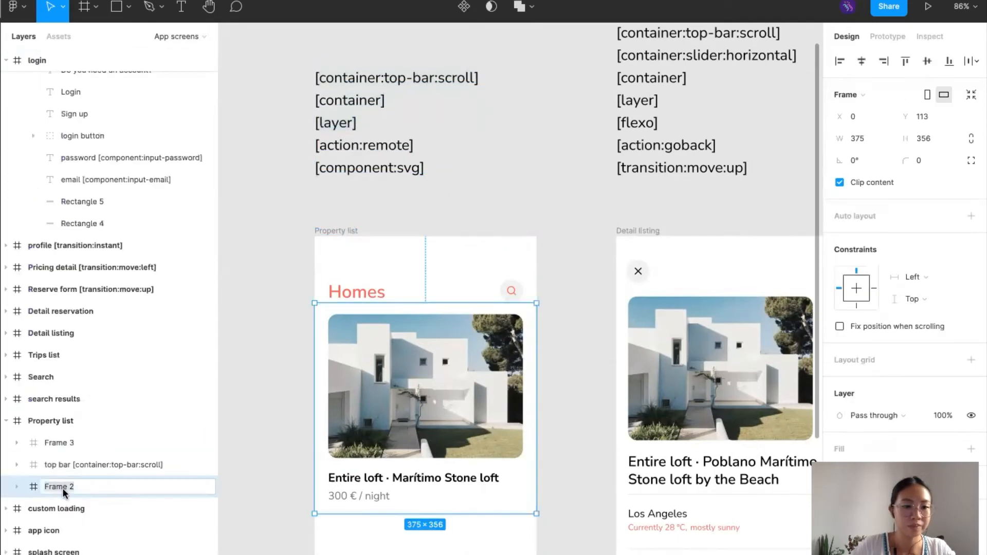
type("list item [container]")
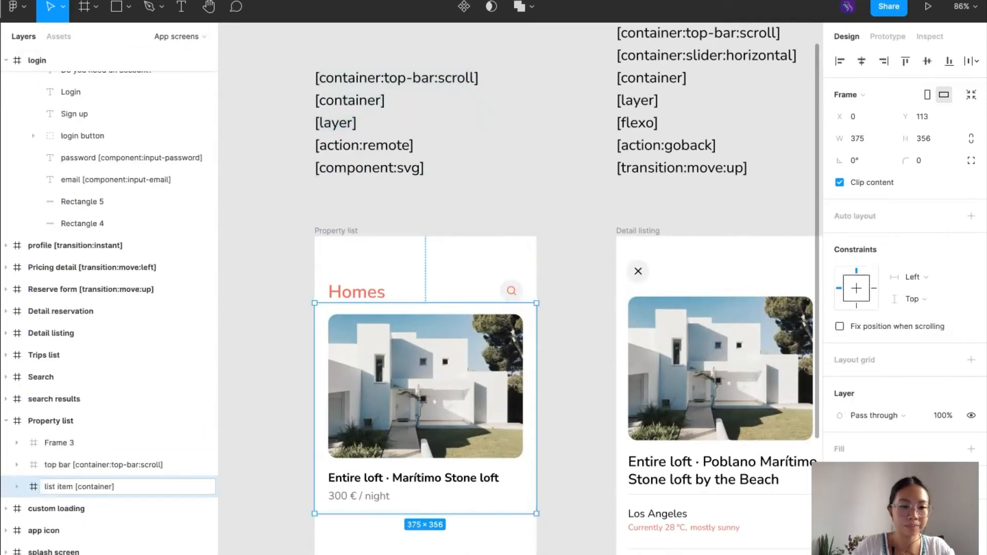
left_click(272, 440)
Copy the [layer] tag and rename the bottom navigation frame in Property list as "menu [layer]".
double_click(358, 132)
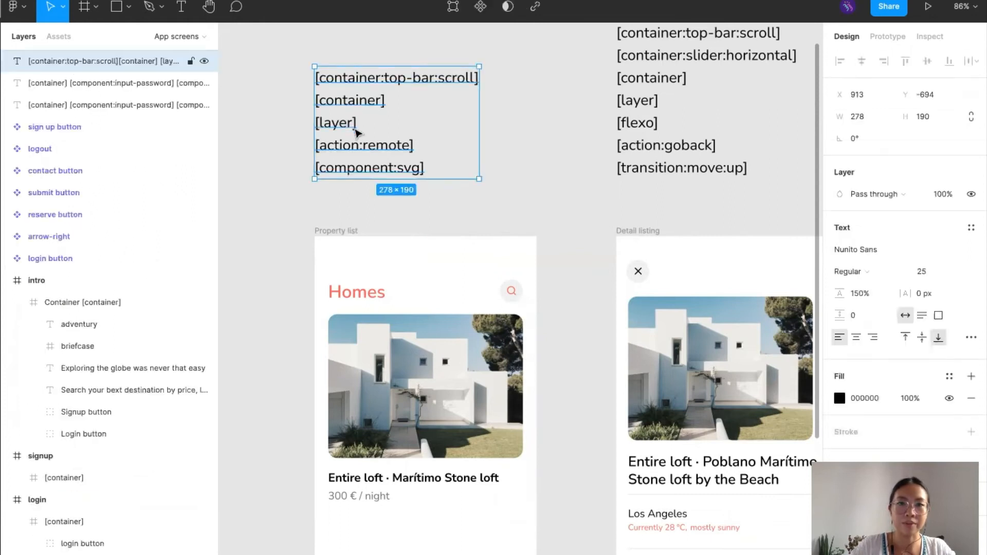
left_click_drag(357, 133, 311, 124)
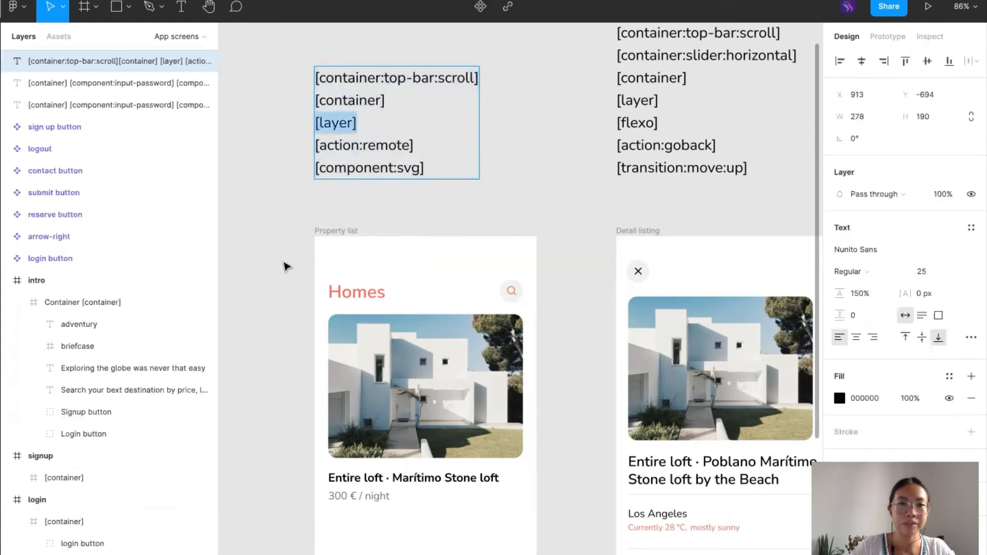
scroll(402, 442, "down", 5)
left_click(399, 441)
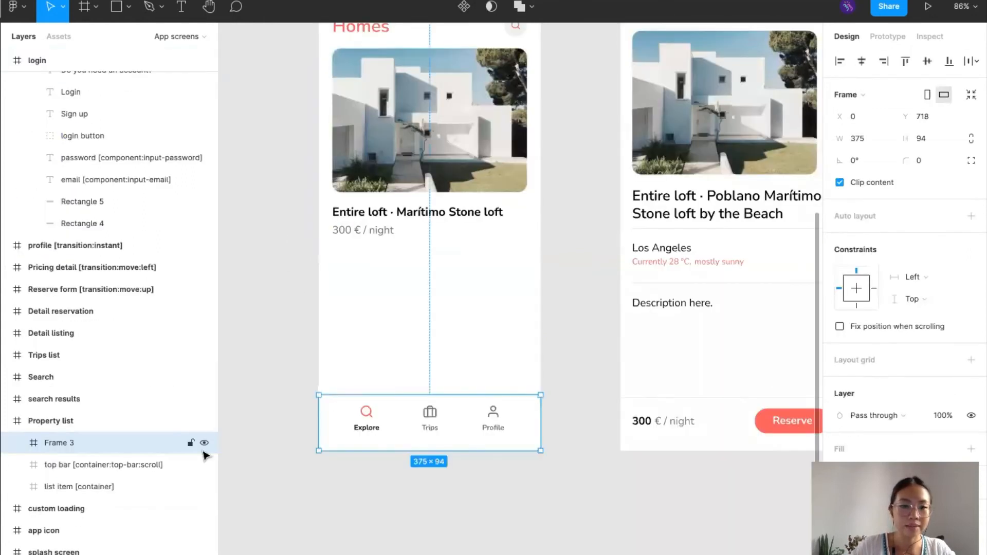
double_click(57, 443)
type("menu")
type("[layer]")
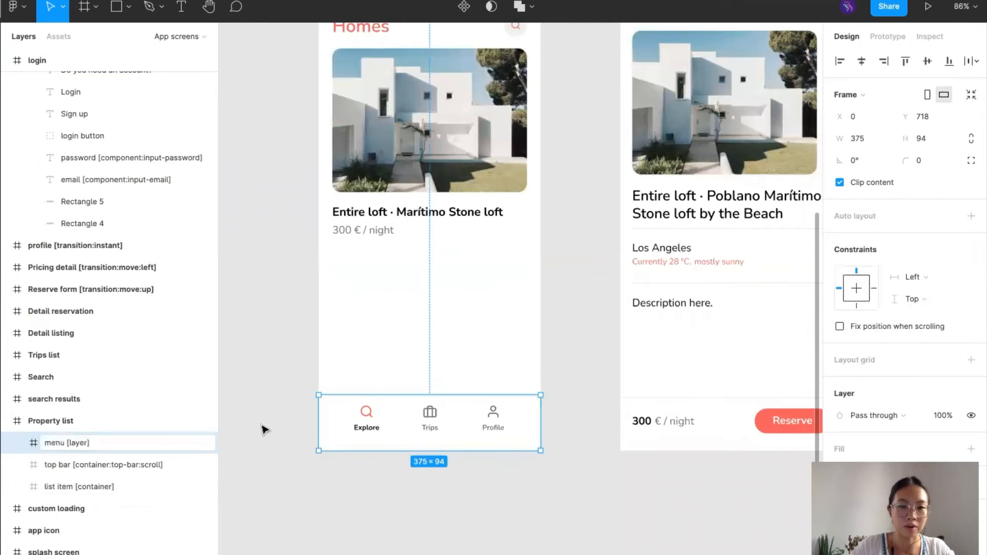
left_click(262, 426)
Select the Property list screen and look over its tag list and the neighbouring Detail listing screen.
scroll(262, 425, "up", 2)
scroll(262, 425, "down", 3)
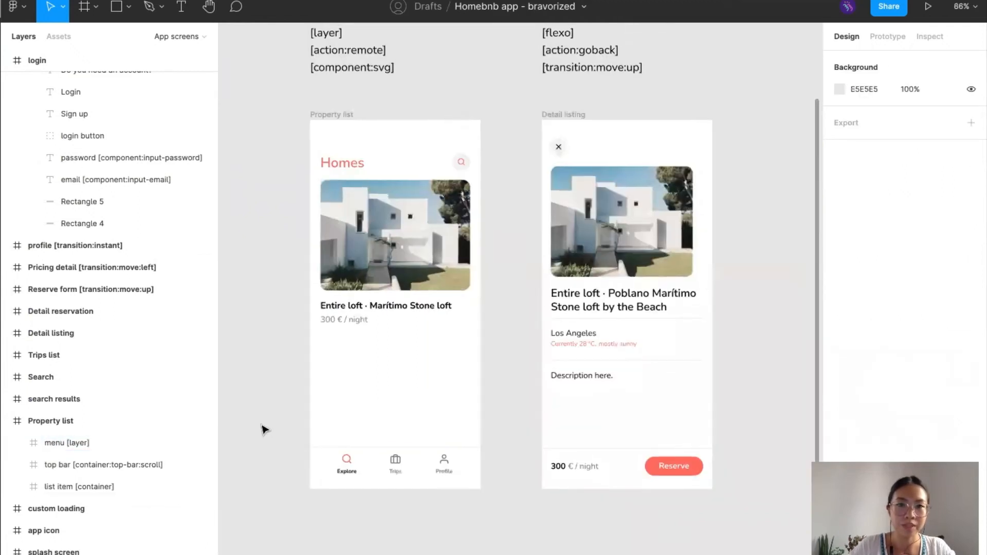
scroll(263, 430, "up", 1)
left_click(350, 125)
scroll(315, 164, "up", 1)
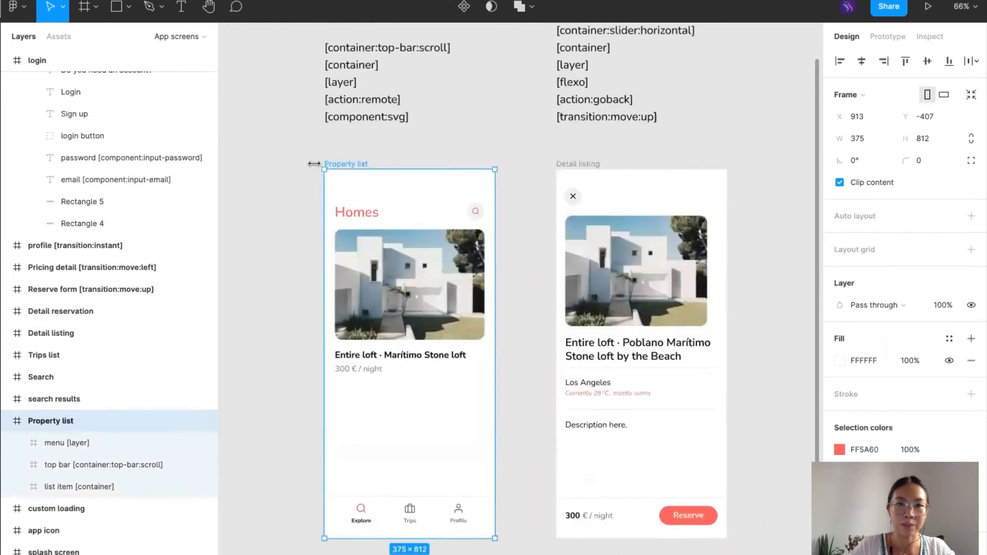
scroll(314, 163, "down", 2)
scroll(314, 164, "left", 1)
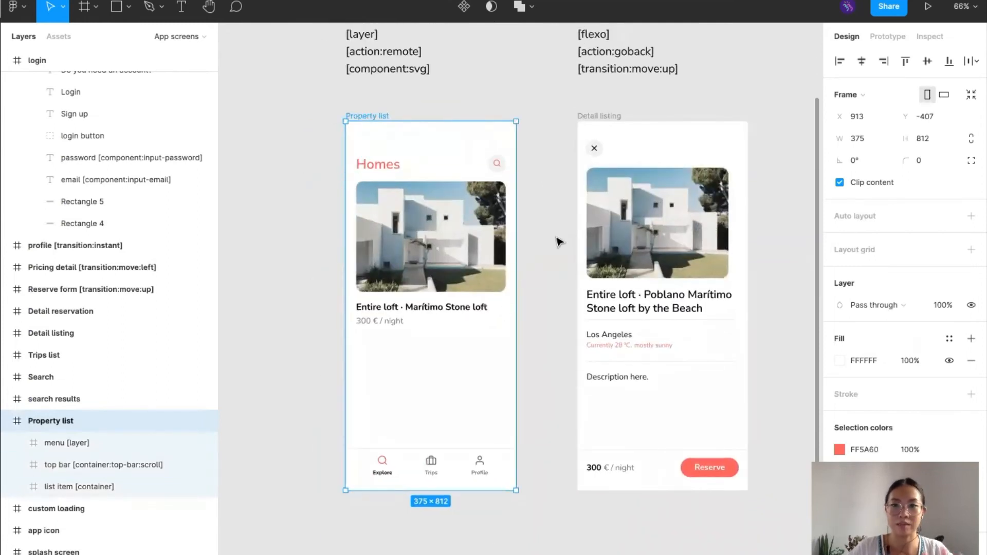
scroll(559, 241, "right", 2)
scroll(559, 242, "up", 1)
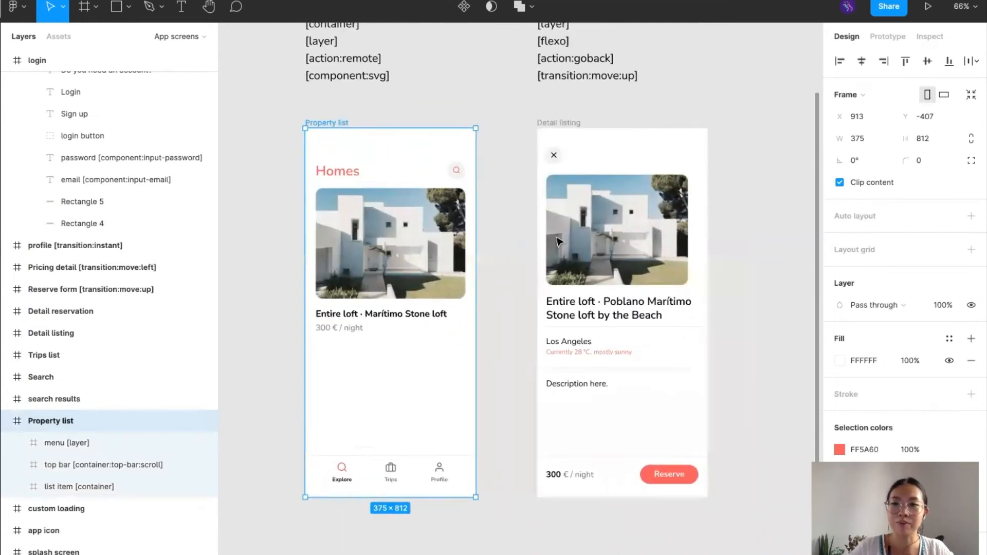
Select the Detail listing screen and look over its content beside the Property list screen and the tags above it.
scroll(742, 196, "right", 1)
scroll(764, 294, "right", 2)
scroll(763, 294, "down", 1)
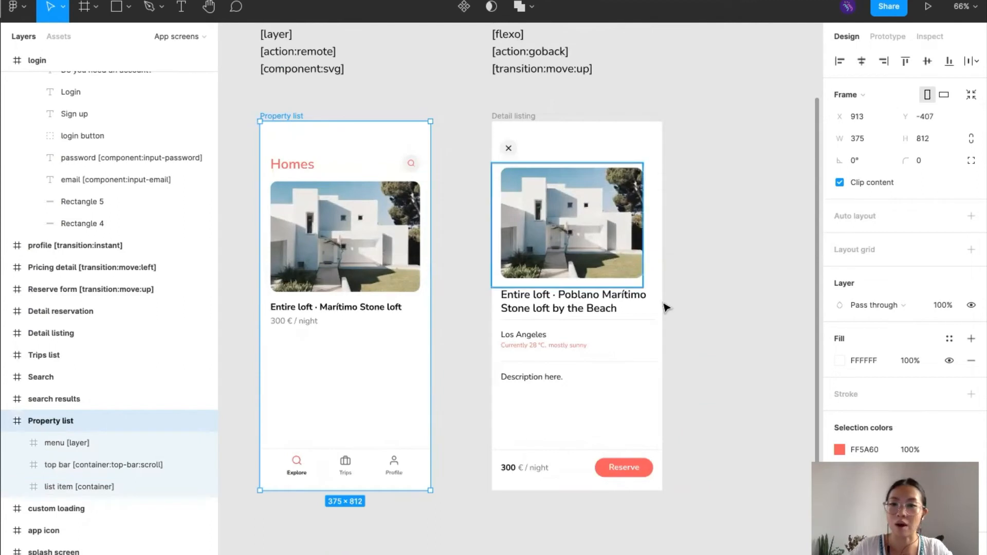
scroll(662, 307, "right", 4)
scroll(662, 306, "up", 1)
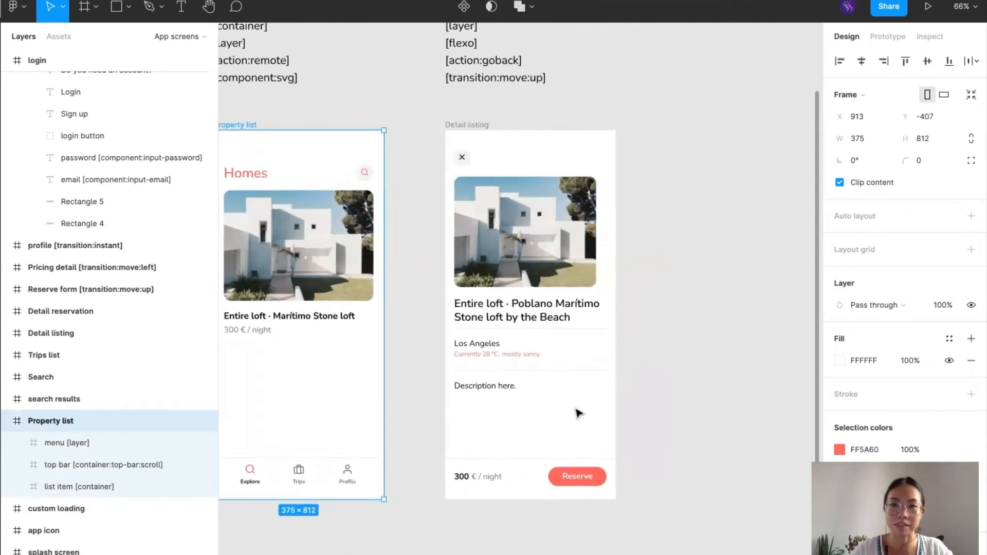
scroll(578, 410, "up", 5)
scroll(578, 410, "right", 2)
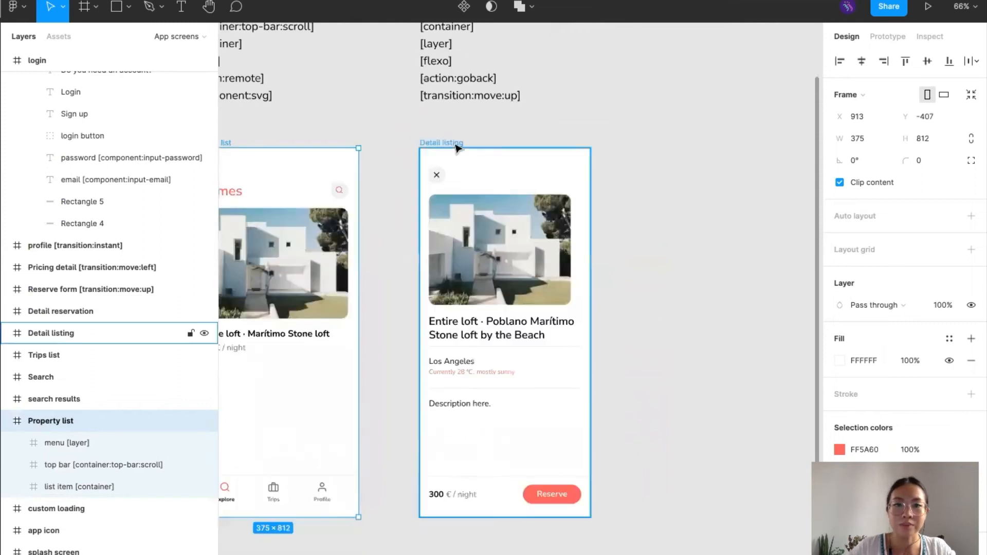
left_click(51, 333)
scroll(257, 407, "left", 3)
scroll(257, 407, "down", 3)
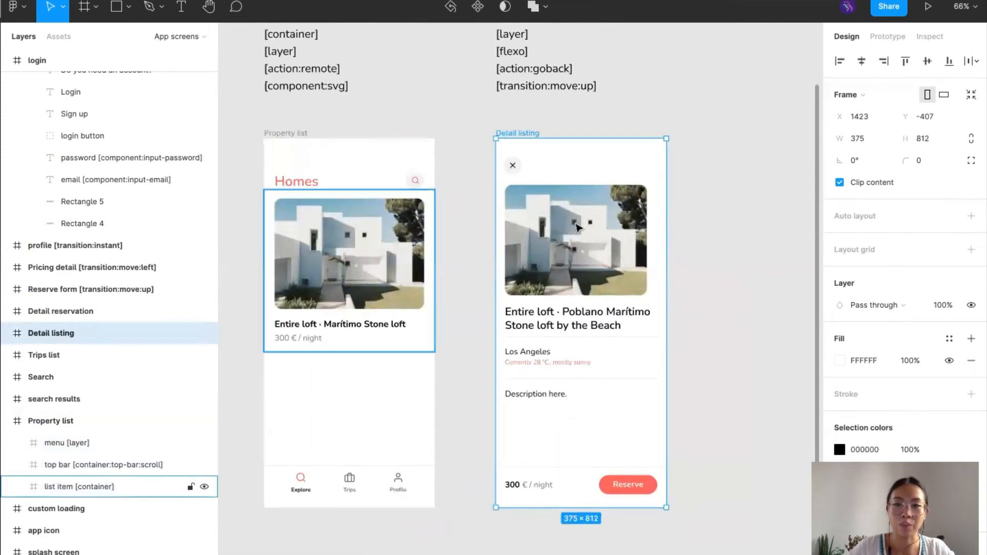
scroll(577, 222, "right", 4)
scroll(578, 227, "right", 1)
scroll(579, 227, "up", 1)
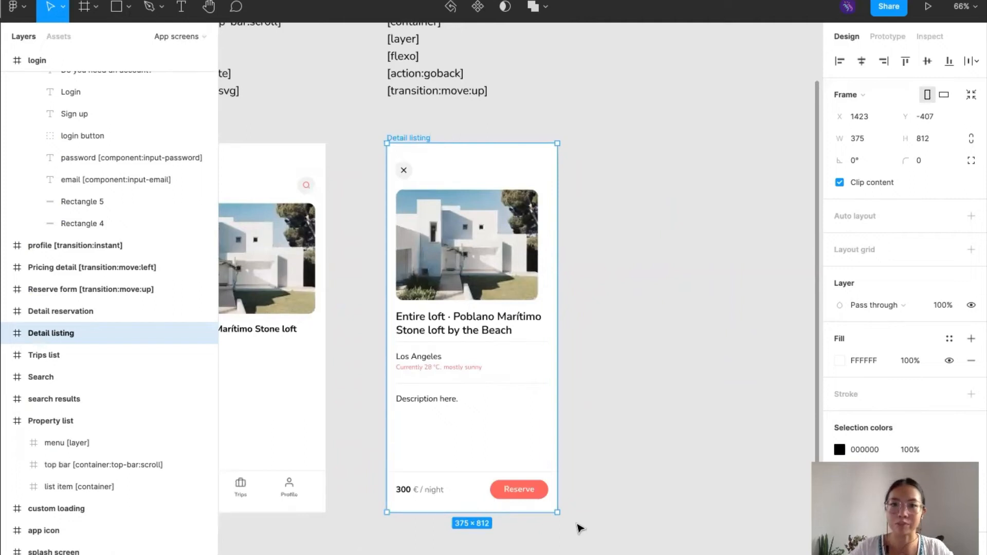
scroll(590, 364, "up", 1)
scroll(591, 364, "down", 3)
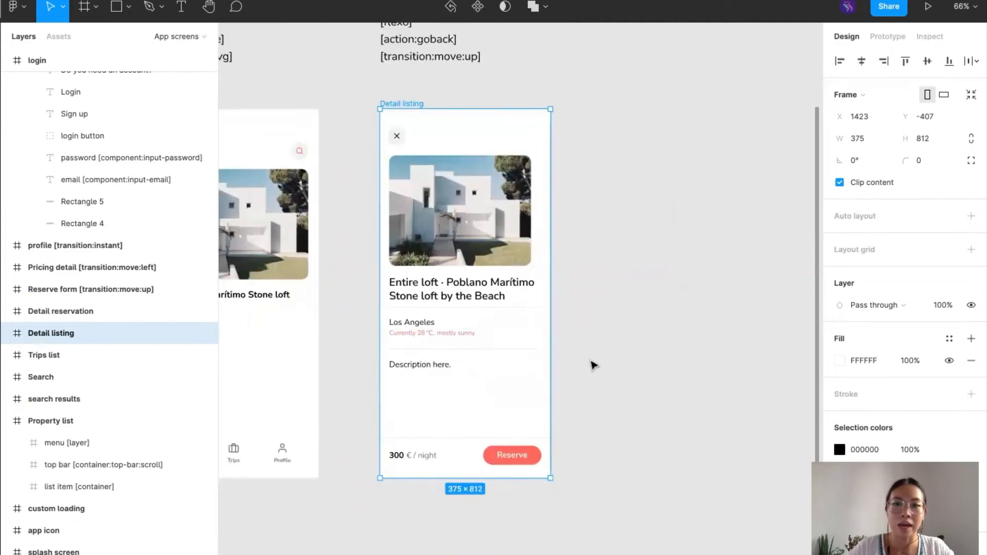
scroll(593, 365, "up", 5)
Insert a blank line between [layer] and [flexo] in the tag list above Detail listing.
left_click(418, 156)
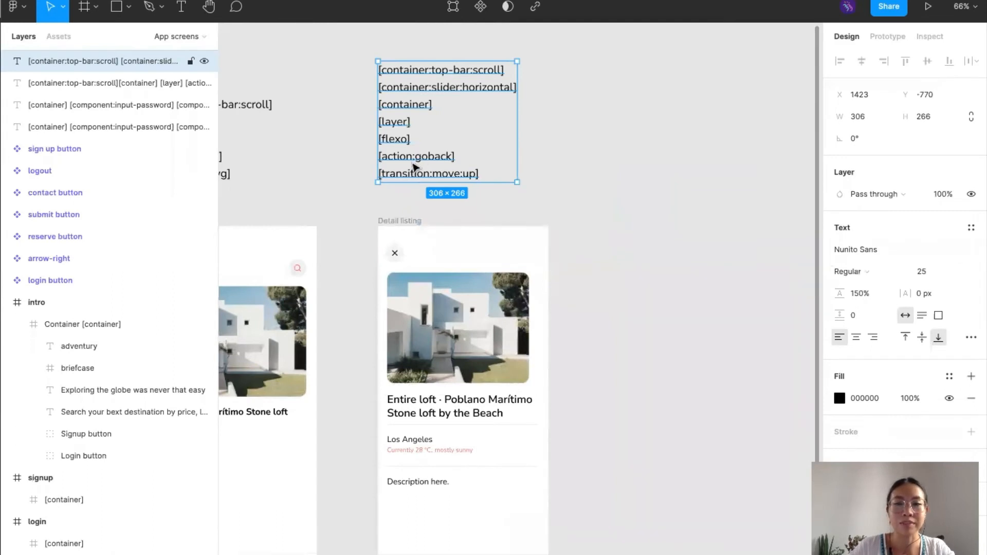
left_click(430, 490)
scroll(417, 165, "up", 1)
double_click(417, 163)
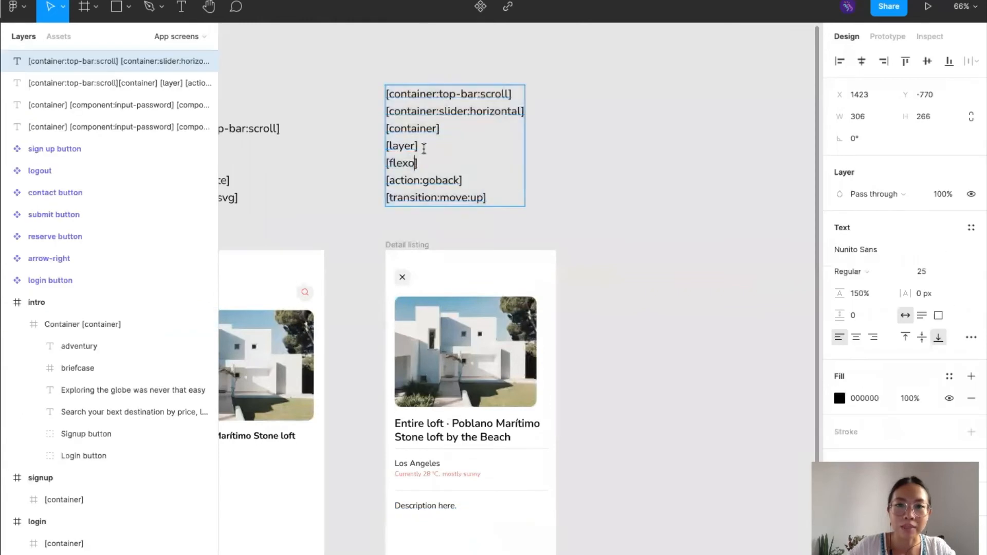
key("Return")
left_click(400, 162)
mouse_move(389, 162)
left_mouse_down()
mouse_move(504, 199)
mouse_move(380, 162)
left_mouse_up()
scroll(602, 257, "down", 2)
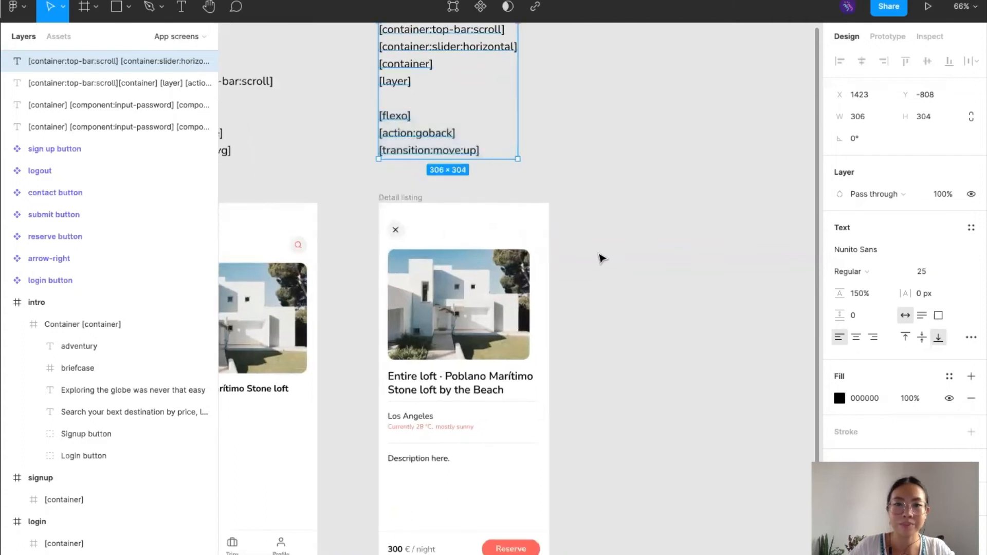
Copy the [flexo] tag from the list and append it to the *Description text layer's name in Detail listing.
left_click(396, 116)
left_click_drag(410, 117, 369, 119)
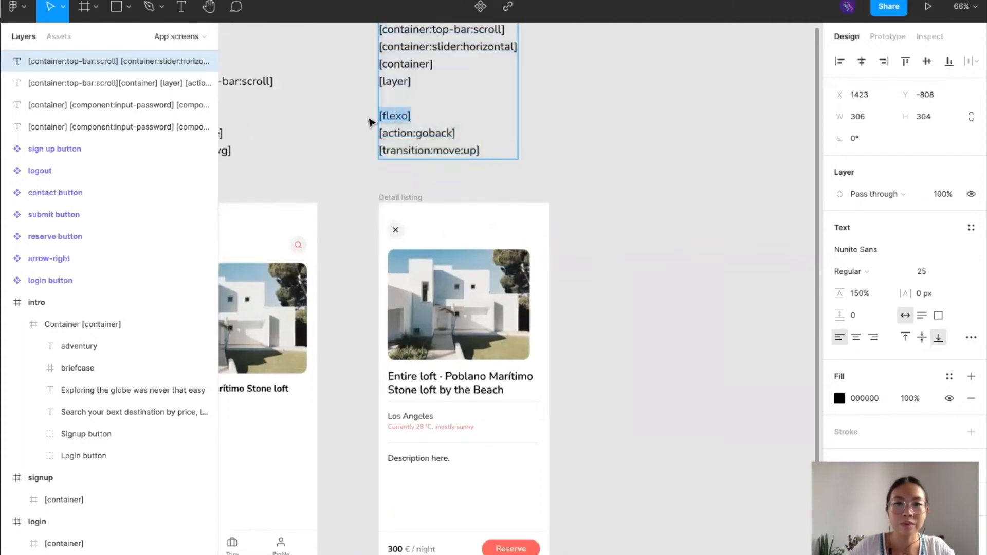
scroll(421, 370, "down", 3)
left_click(420, 393)
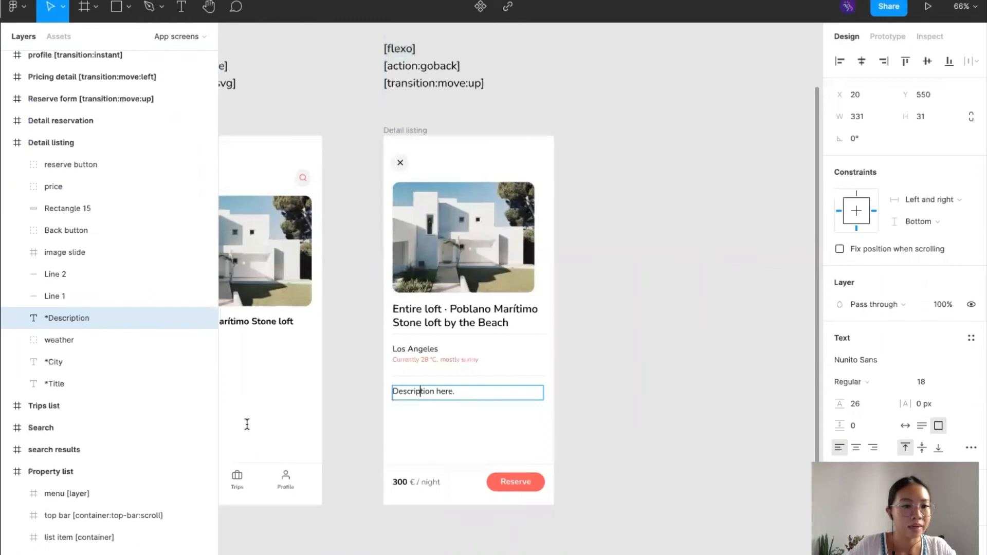
double_click(61, 318)
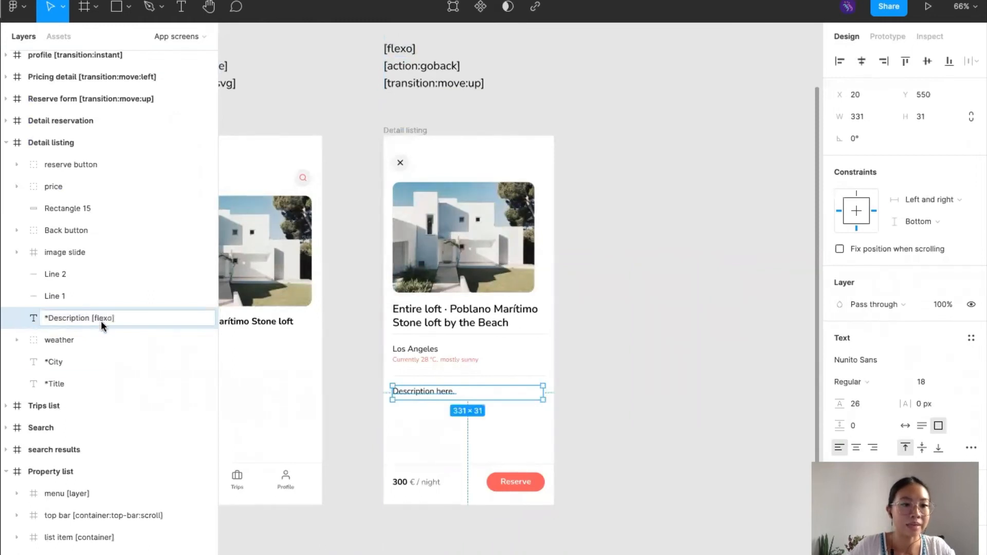
left_click(625, 382)
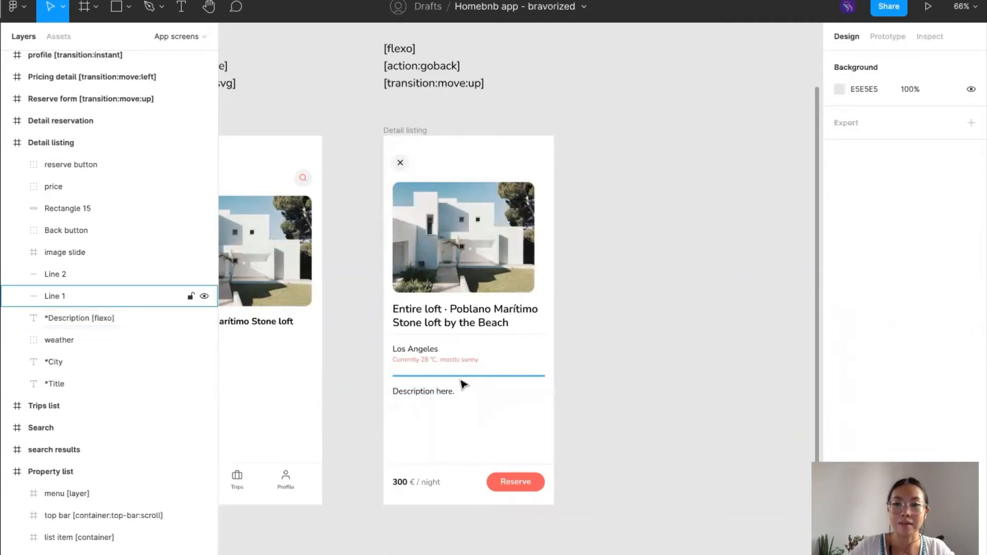
left_click(451, 393)
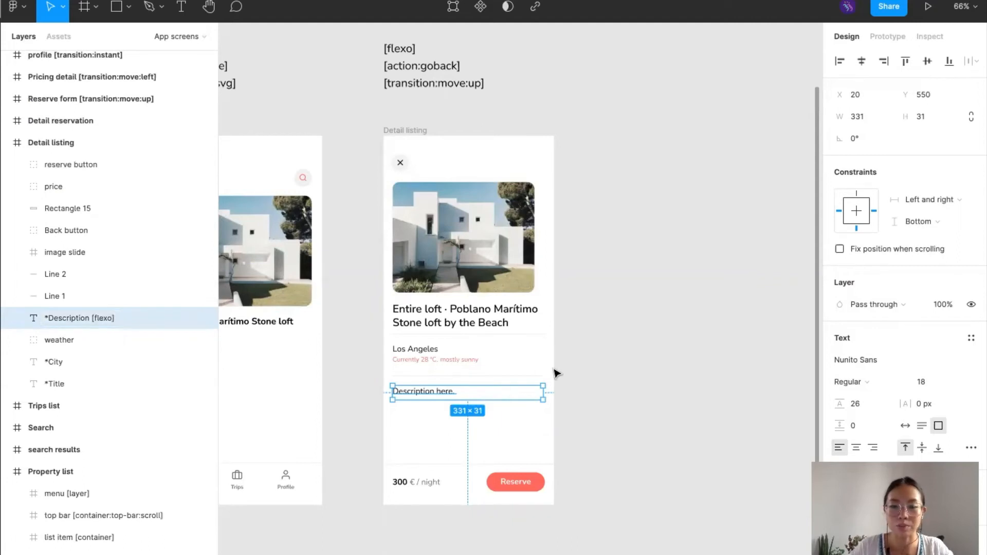
scroll(481, 426, "down", 3)
scroll(481, 426, "up", 2)
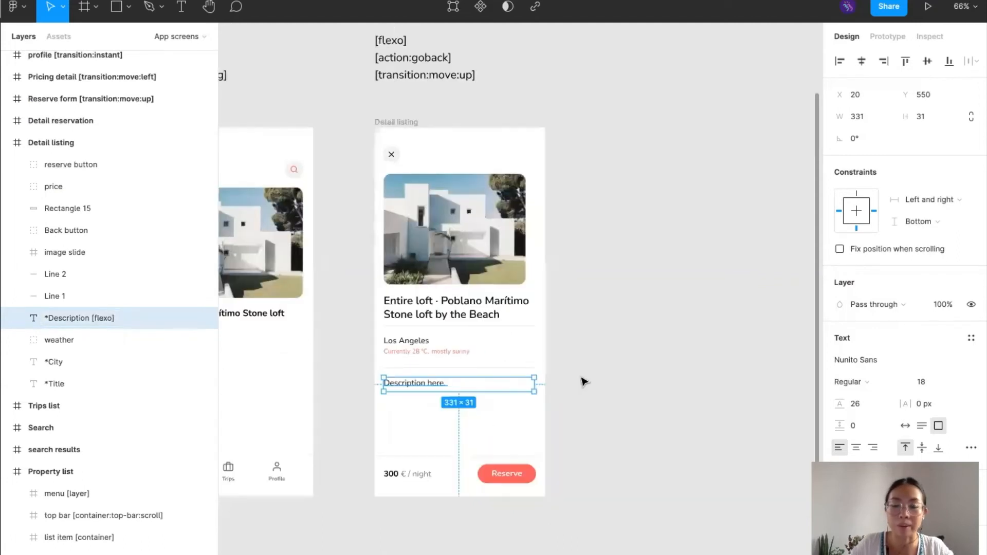
scroll(582, 380, "up", 1)
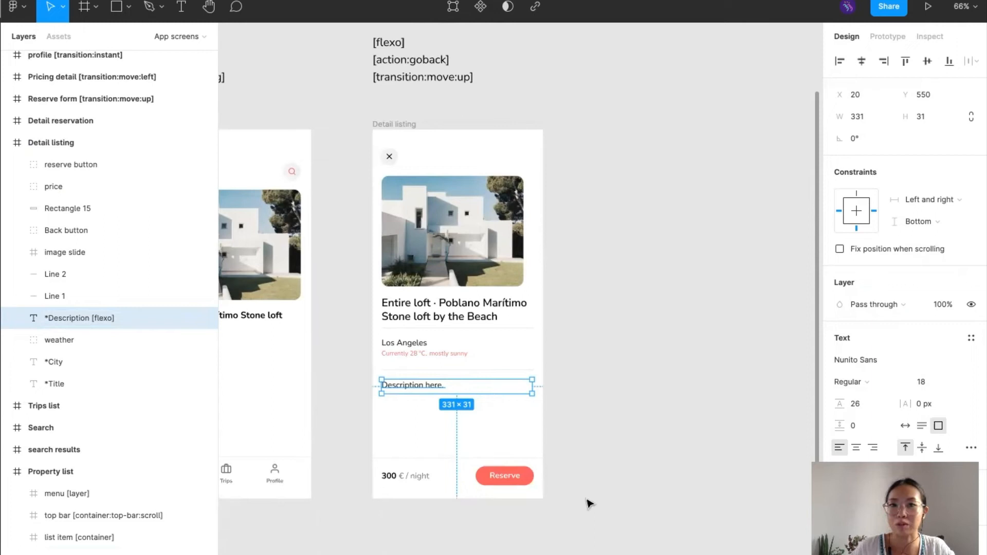
scroll(587, 352, "up", 1)
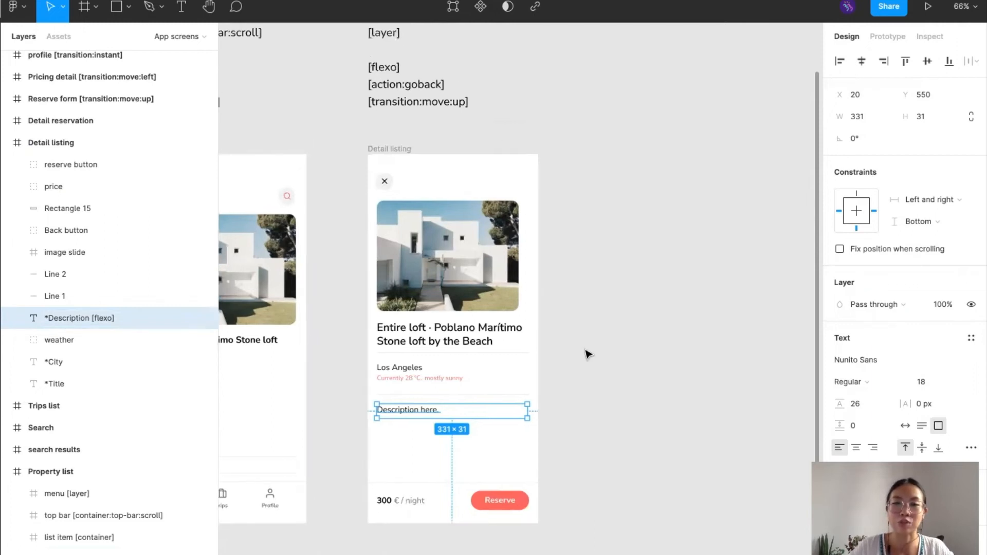
Copy the [action:goback] tag and append it to the Back button layer's name in Detail listing.
scroll(588, 355, "up", 2)
double_click(421, 123)
left_click_drag(438, 122, 352, 119)
key("Escape")
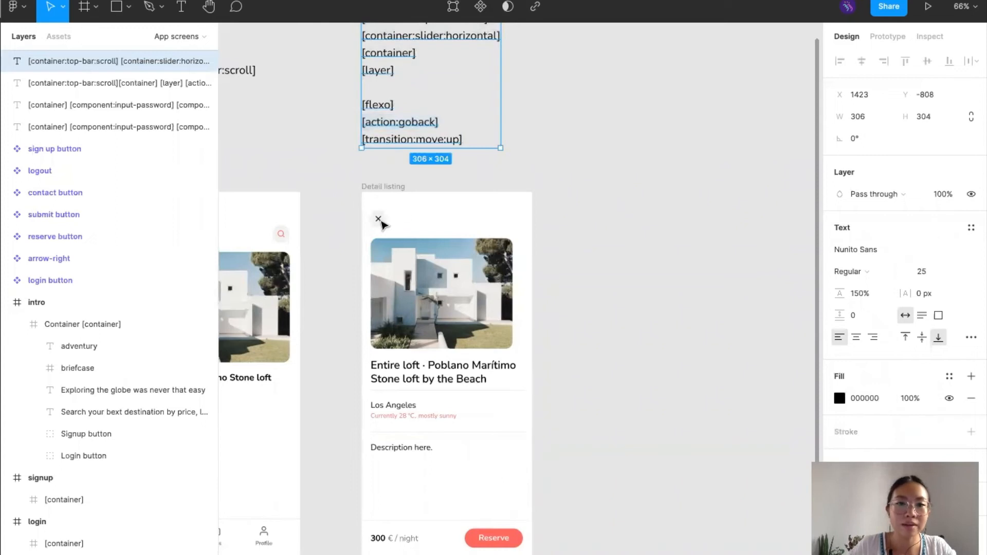
left_click(379, 220)
double_click(68, 318)
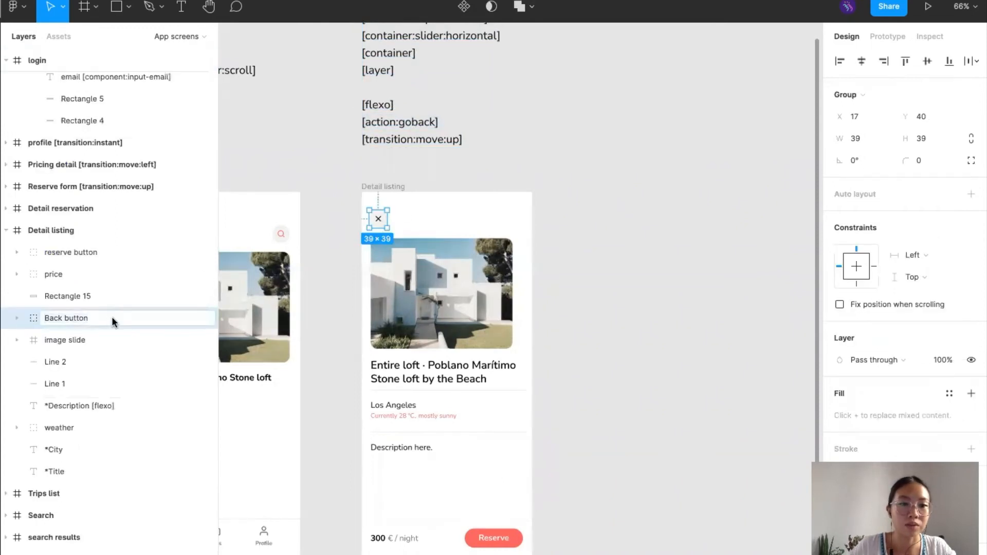
key("Return")
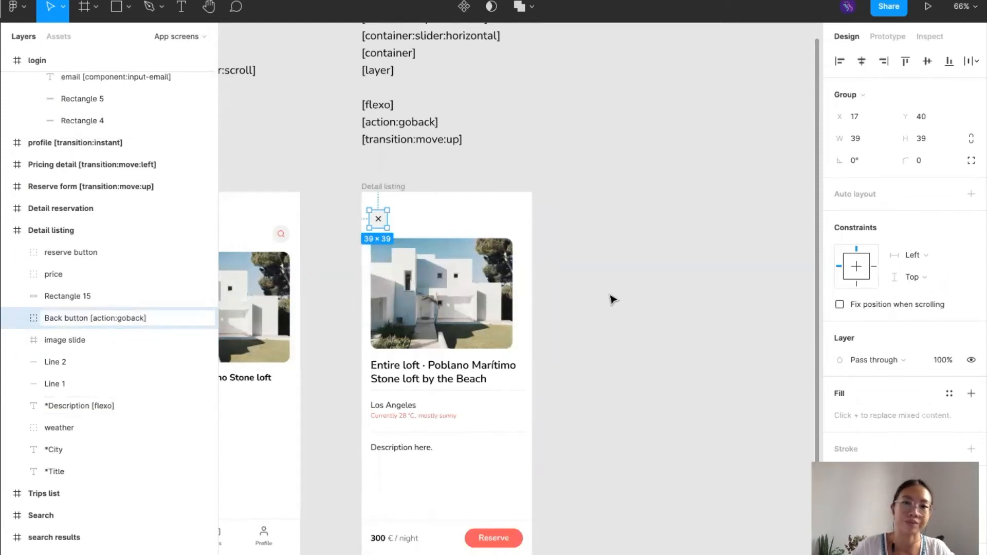
left_click(612, 299)
Insert a blank line between [action:goback] and [transition:move:up] in the Detail listing tag list and highlight the transition tag.
double_click(444, 126)
key("Return")
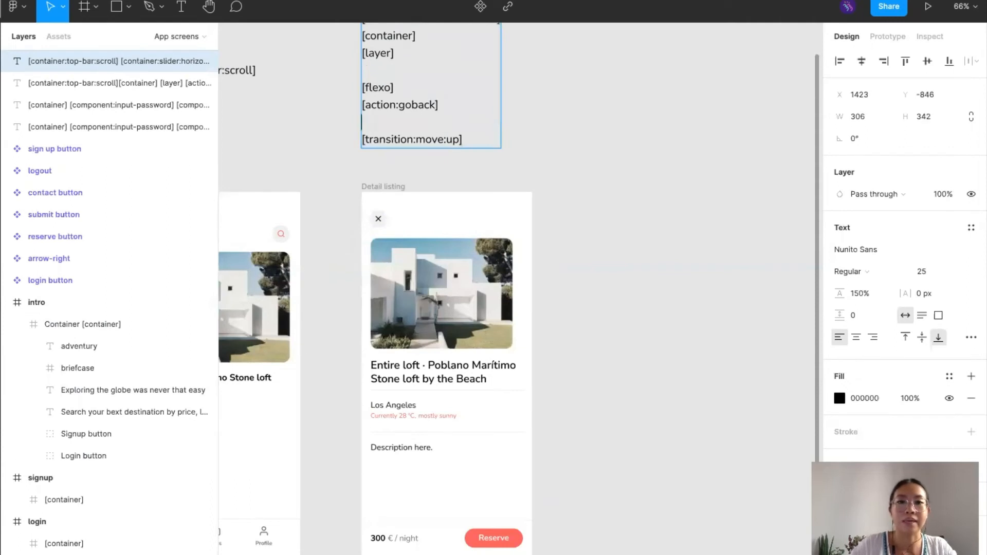
triple_click(415, 137)
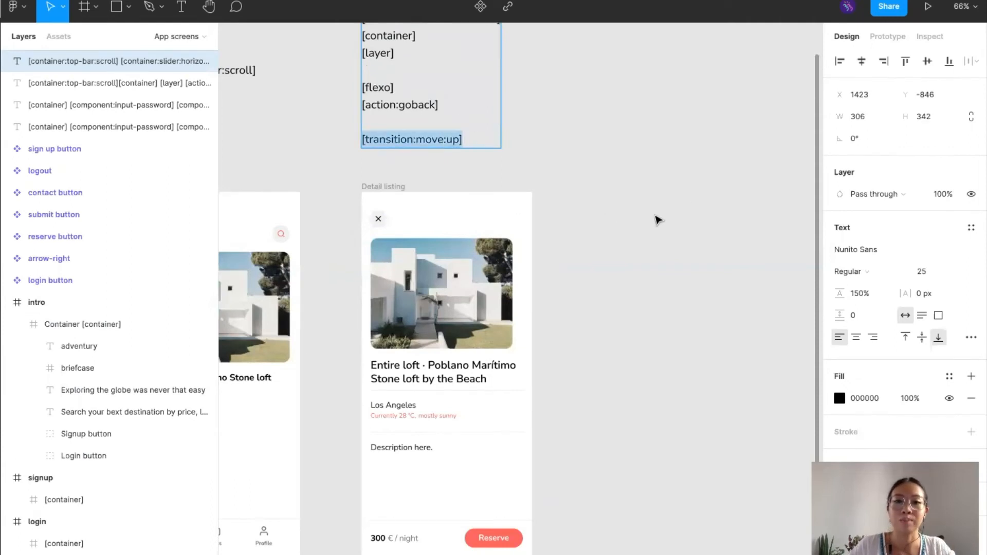
scroll(658, 220, "down", 2)
key("Escape")
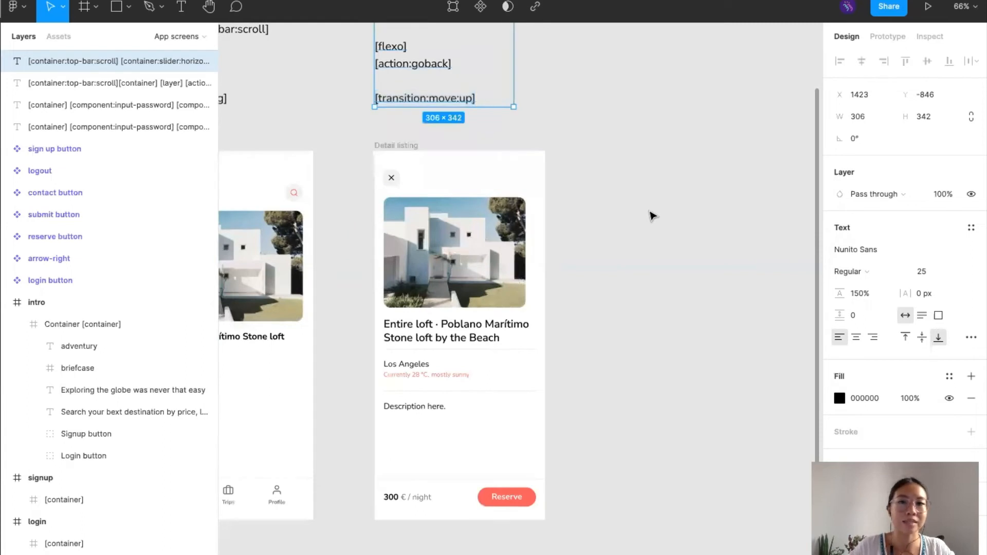
Highlight the tags from [container:top-bar:scroll] through [layer] in the list above Detail listing.
scroll(650, 212, "up", 5)
key("Escape")
double_click(411, 174)
left_click_drag(416, 175, 369, 121)
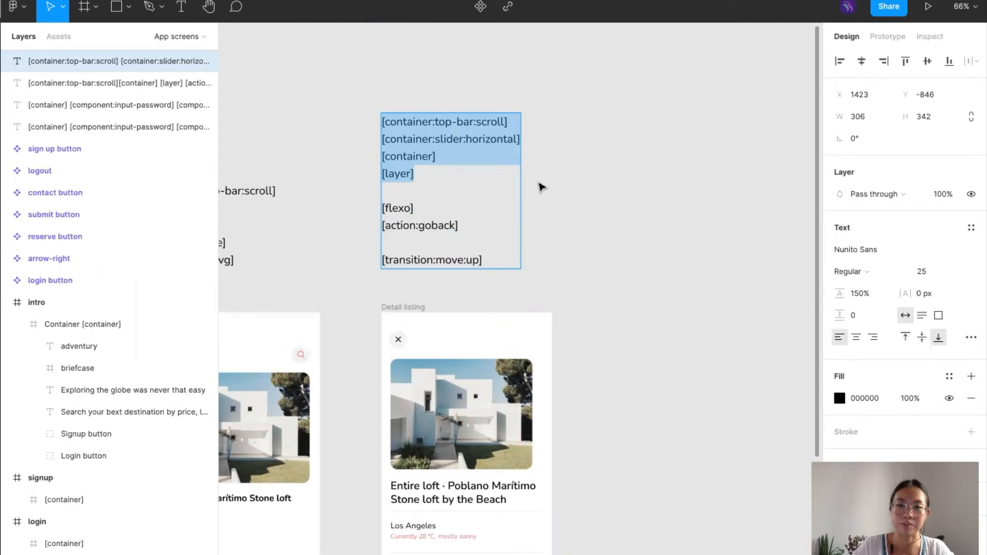
scroll(541, 186, "down", 5)
key("Escape")
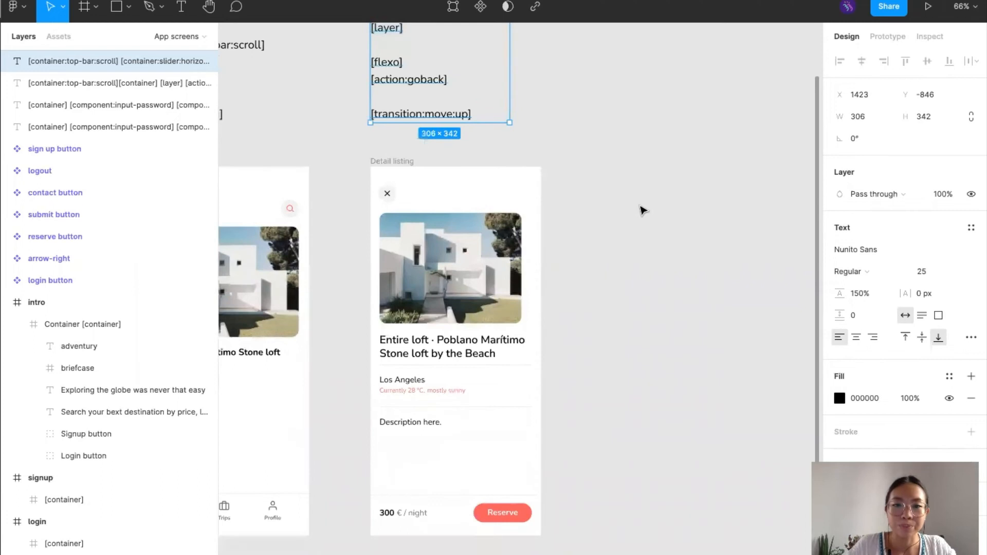
Examine Detail listing's back button area, content and price bar, comparing them with the Property list screen.
scroll(642, 211, "down", 1)
scroll(642, 210, "left", 1)
scroll(378, 226, "up", 3)
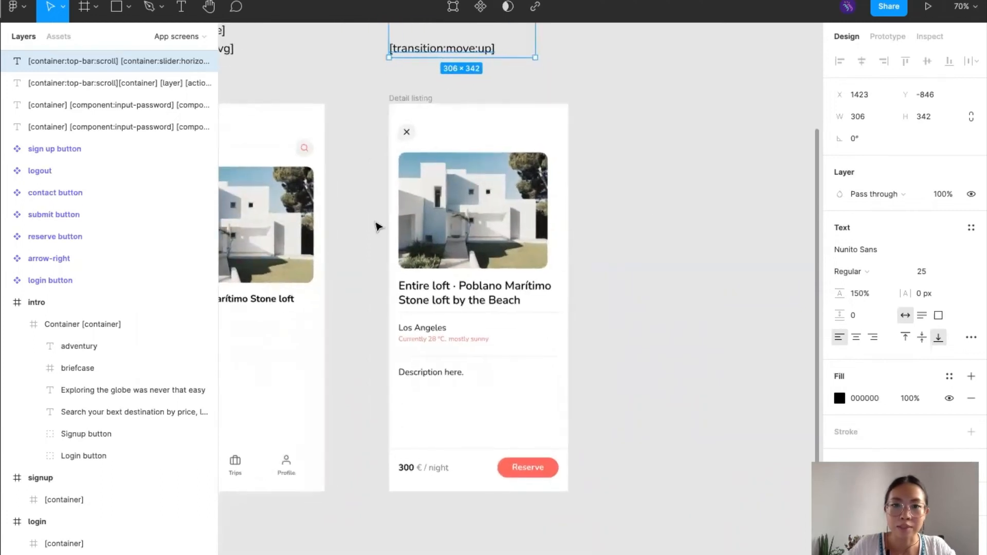
left_click(410, 111)
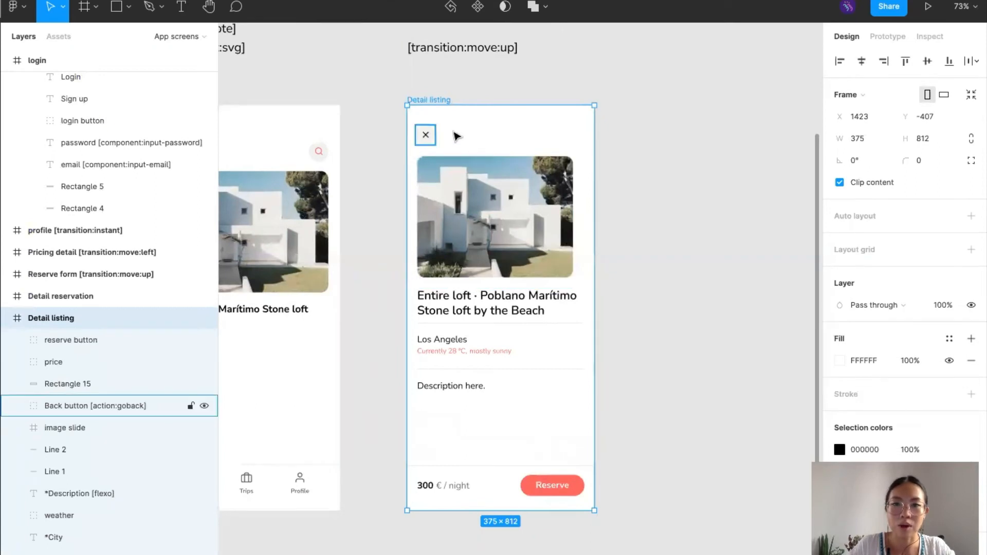
left_click(411, 119)
scroll(360, 129, "left", 3)
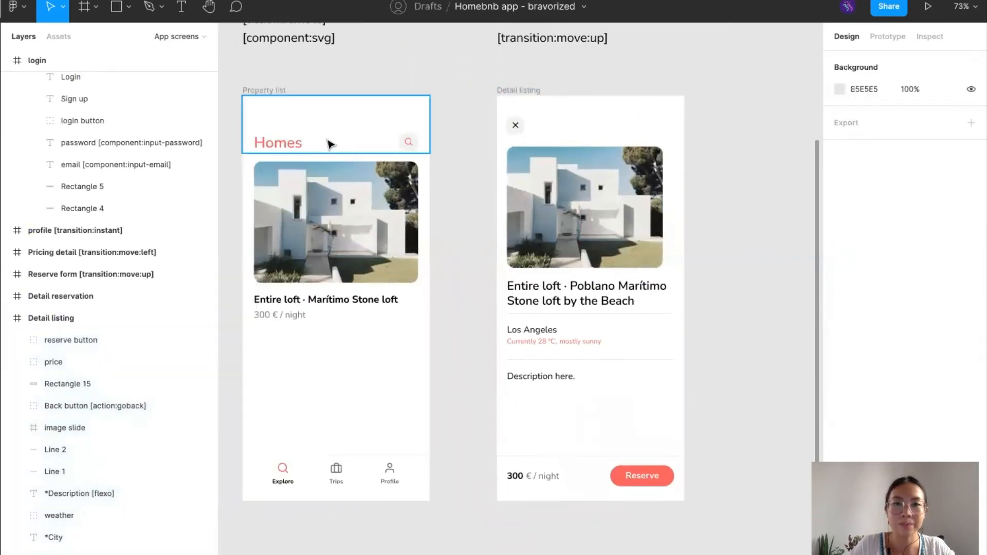
scroll(367, 118, "right", 5)
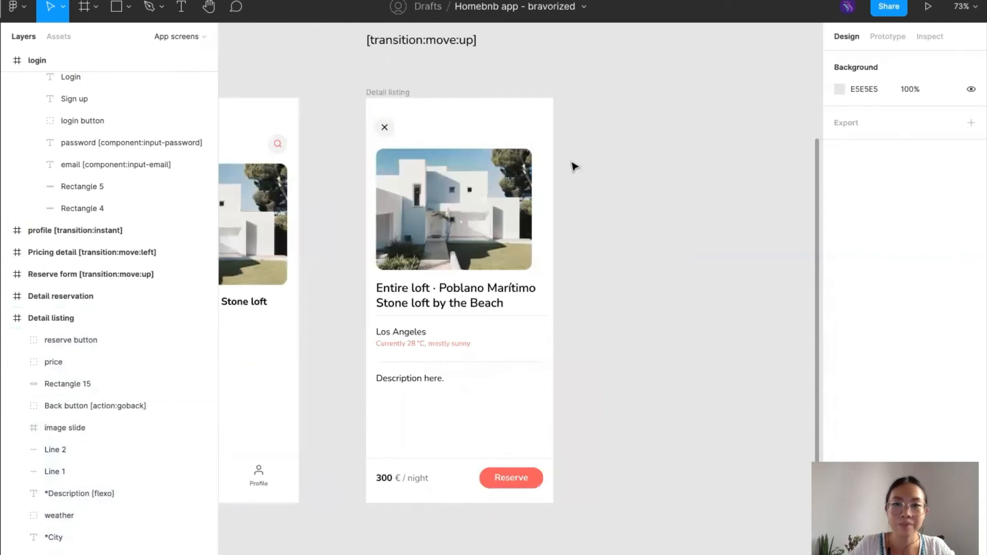
scroll(573, 163, "right", 2)
scroll(568, 199, "up", 1)
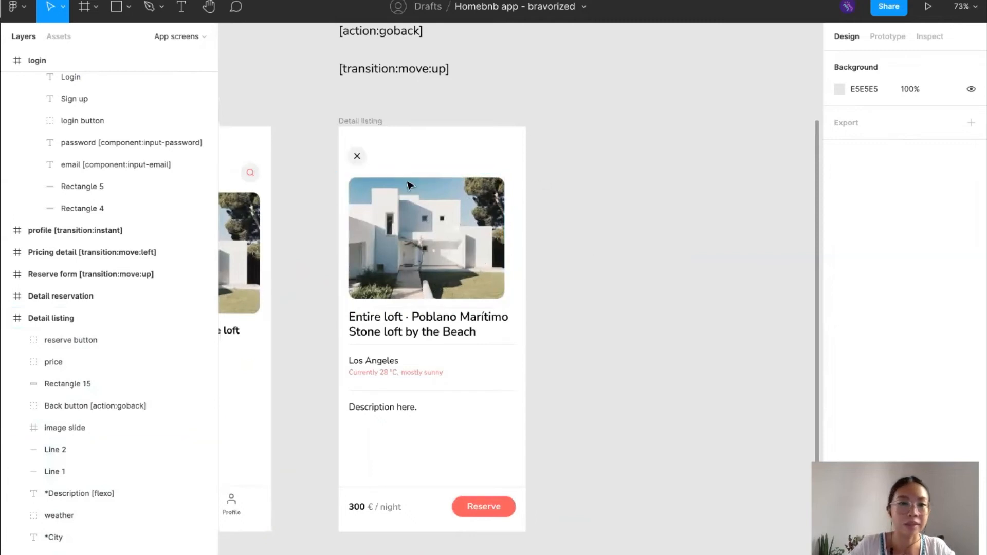
scroll(339, 350, "down", 3)
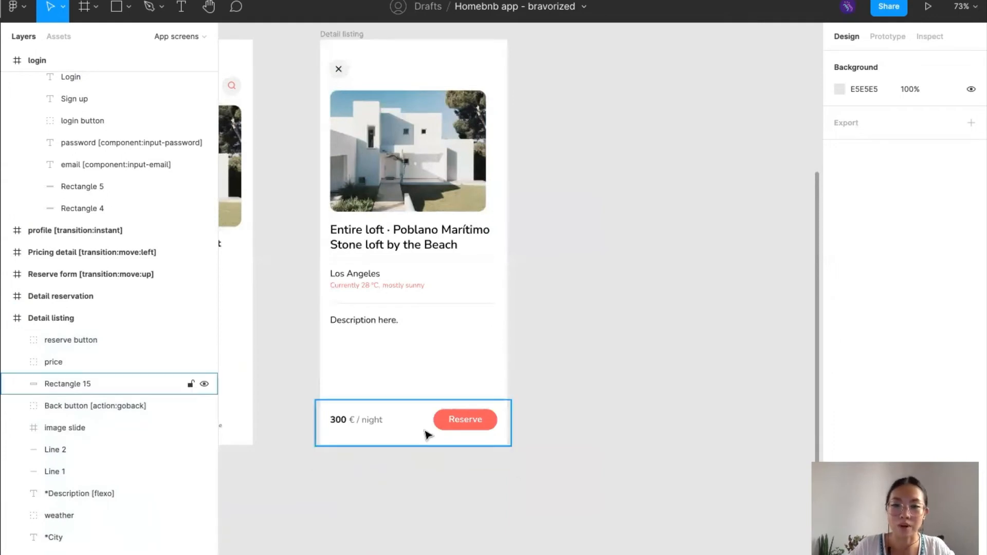
scroll(418, 435, "left", 3)
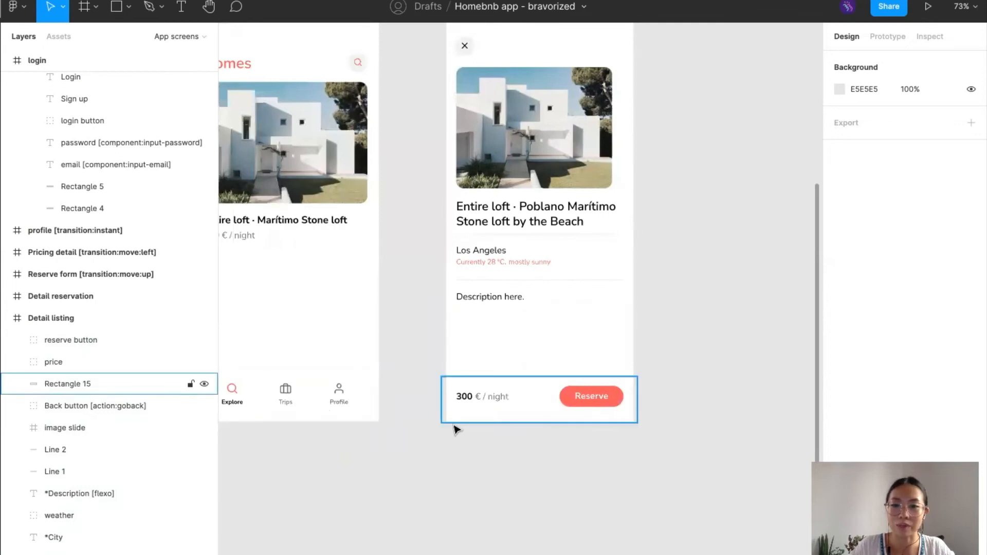
scroll(457, 430, "right", 2)
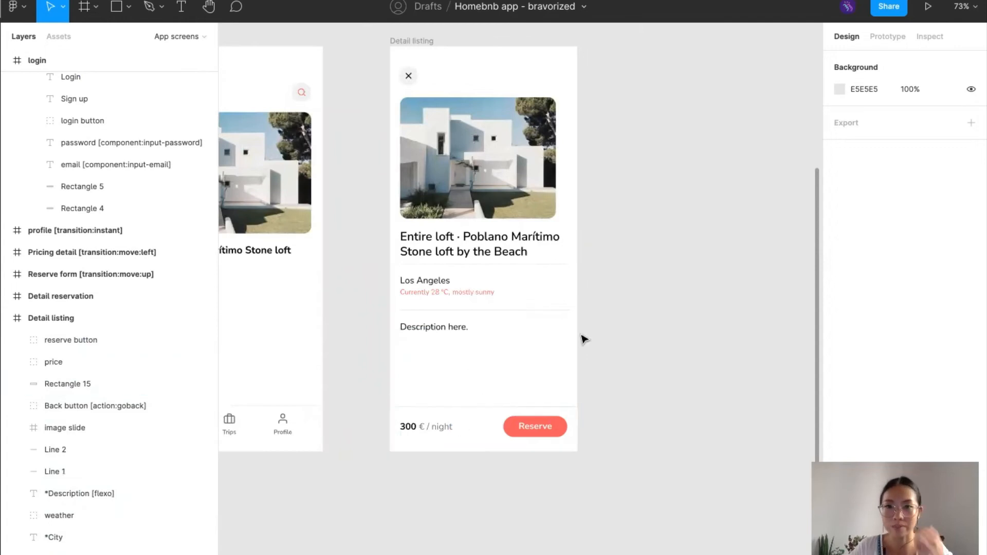
Draw a frame of about 375 × 92 around the back button across the upper edge of Detail listing.
scroll(584, 339, "up", 3)
scroll(581, 340, "right", 1)
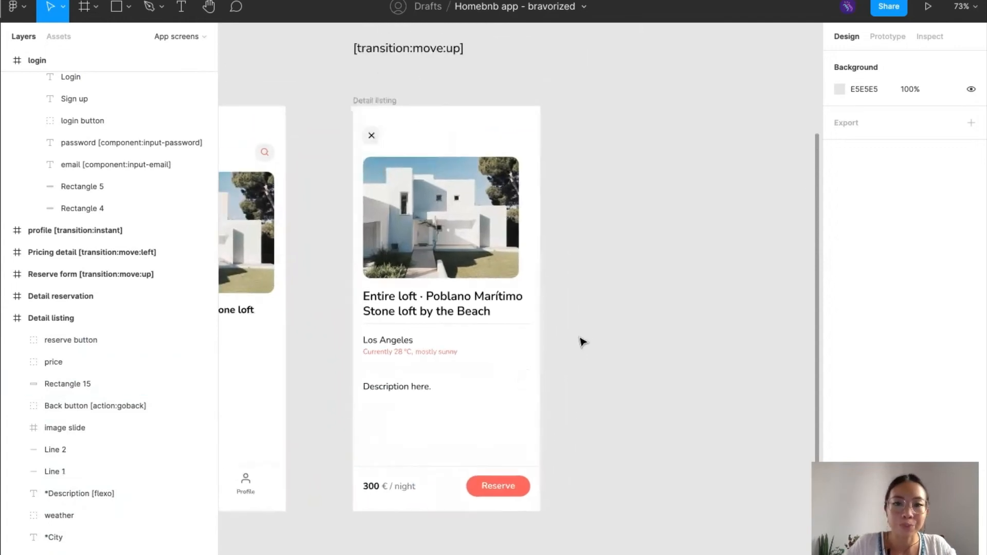
scroll(580, 342, "up", 2)
scroll(580, 342, "left", 1)
key("f")
left_click_drag(375, 200, 562, 246)
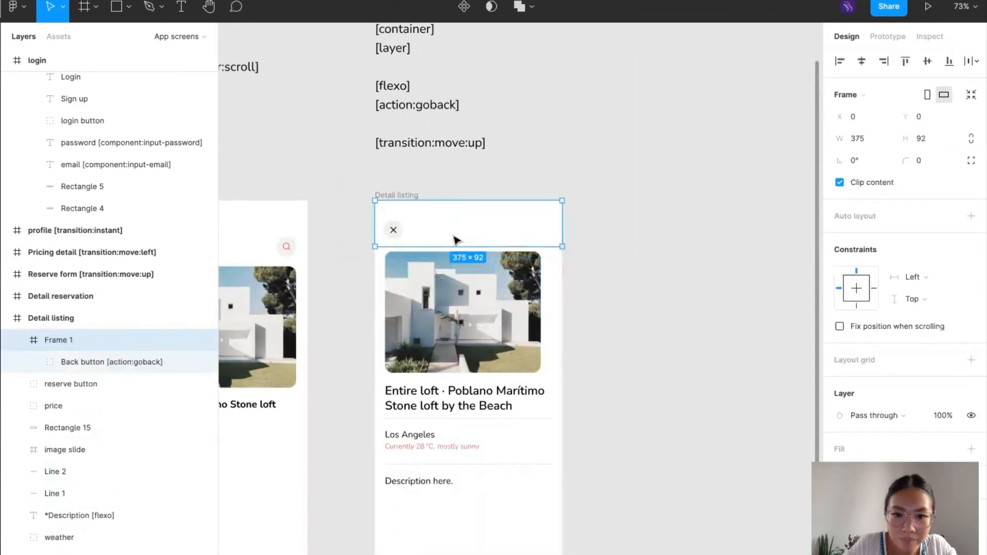
Draw a frame of about 375 × 267 around the listing photo and align its upper edge with the back button frame at Y 92.
scroll(448, 236, "up", 5)
scroll(448, 236, "up", 3)
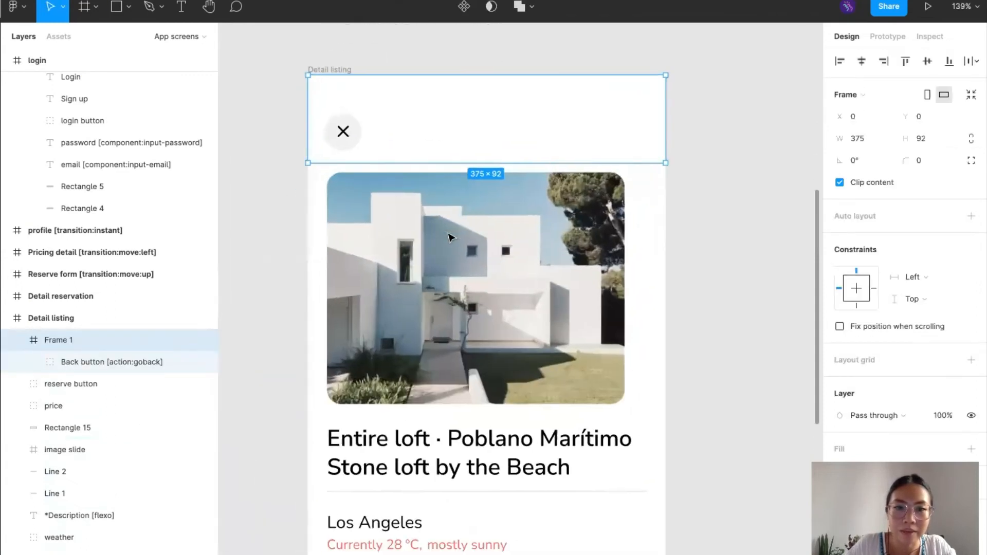
key("f")
mouse_move(308, 162)
left_mouse_down()
mouse_move(529, 412)
mouse_move(666, 419)
left_mouse_up()
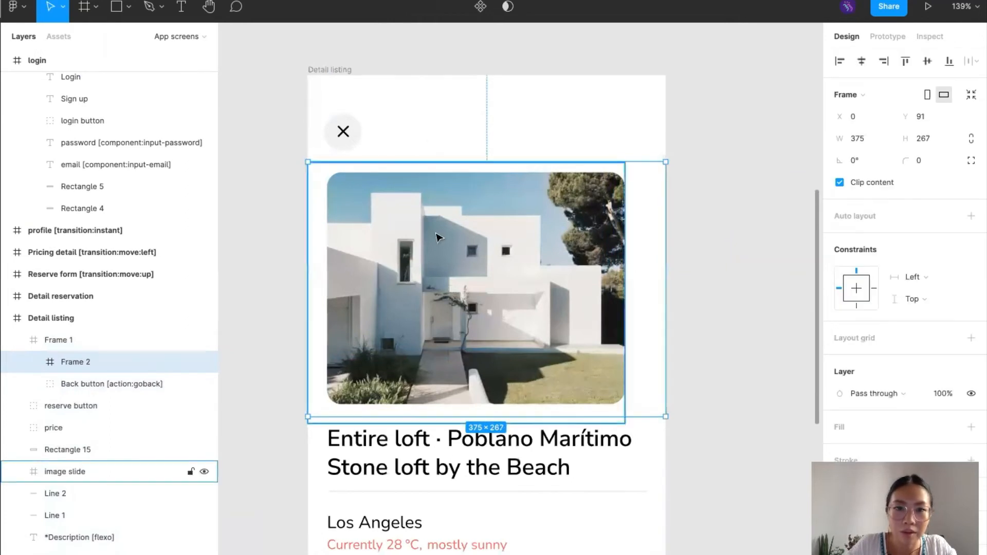
scroll(430, 134, "up", 5)
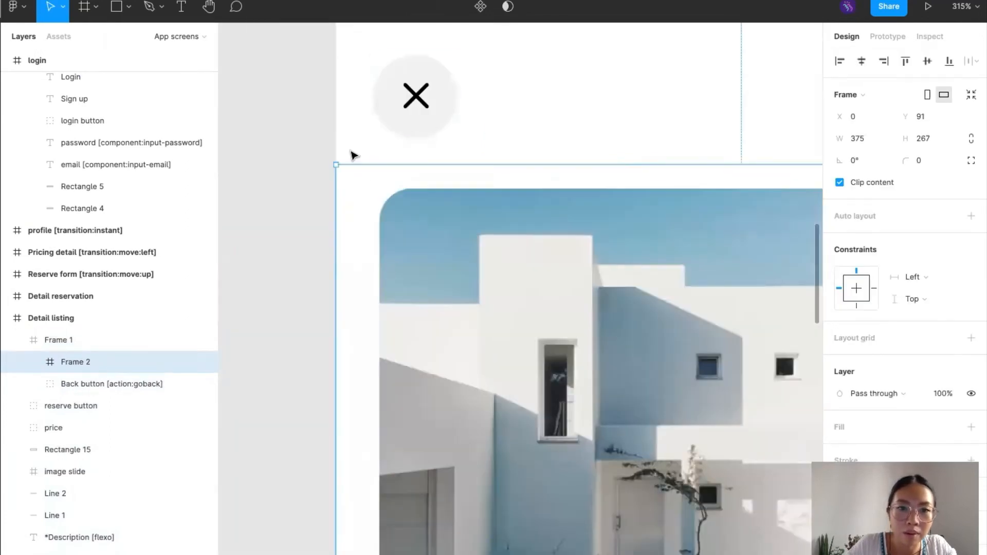
scroll(353, 155, "up", 5)
left_click_drag(351, 188, 350, 191)
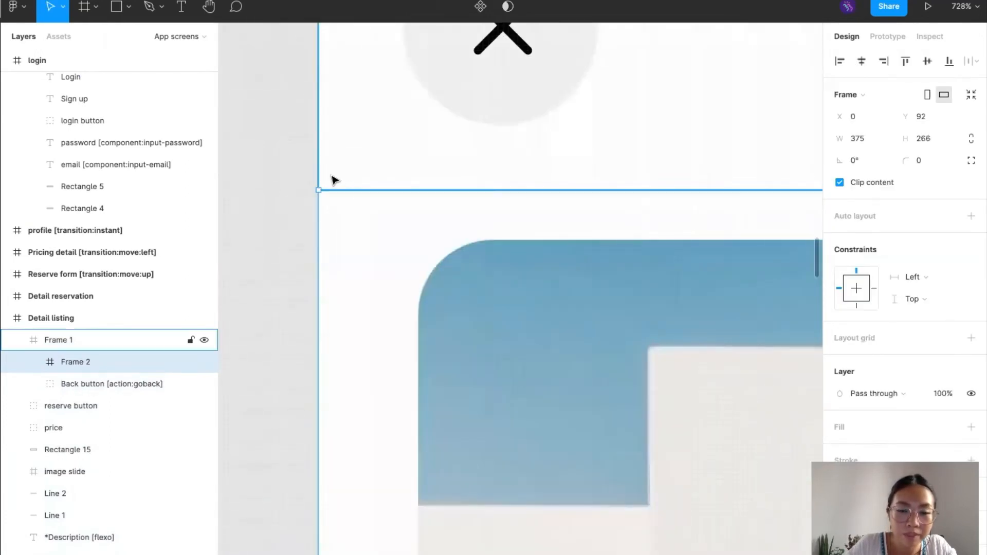
Extend the lower edge of the photo frame down to the start of the listing title, making it 273 high.
scroll(333, 181, "down", 6)
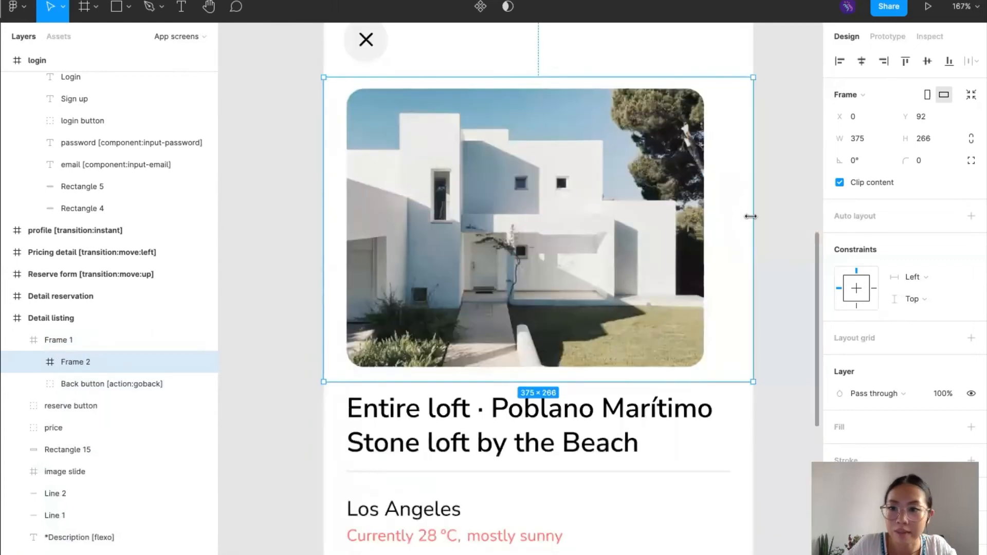
scroll(746, 221, "up", 2)
scroll(749, 269, "down", 5)
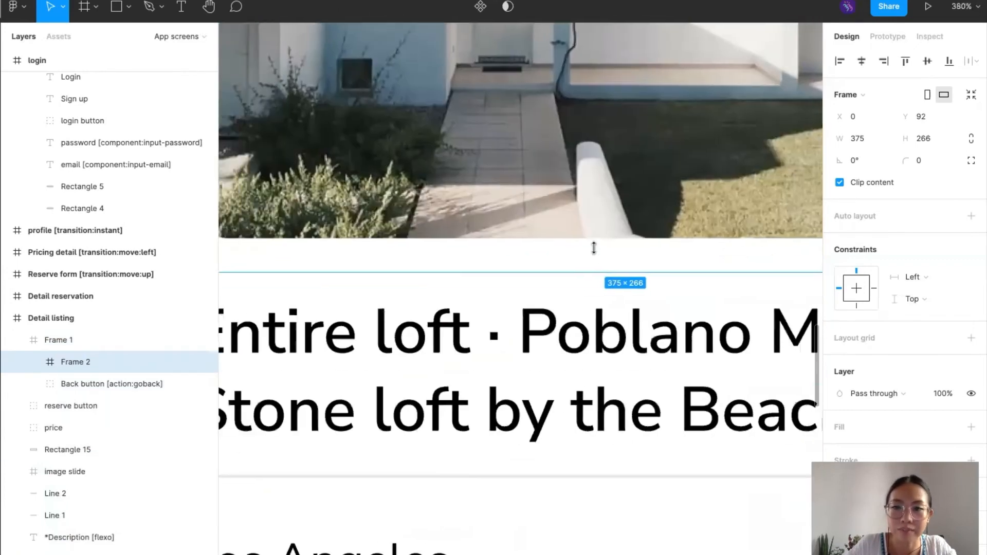
left_click_drag(584, 273, 583, 289)
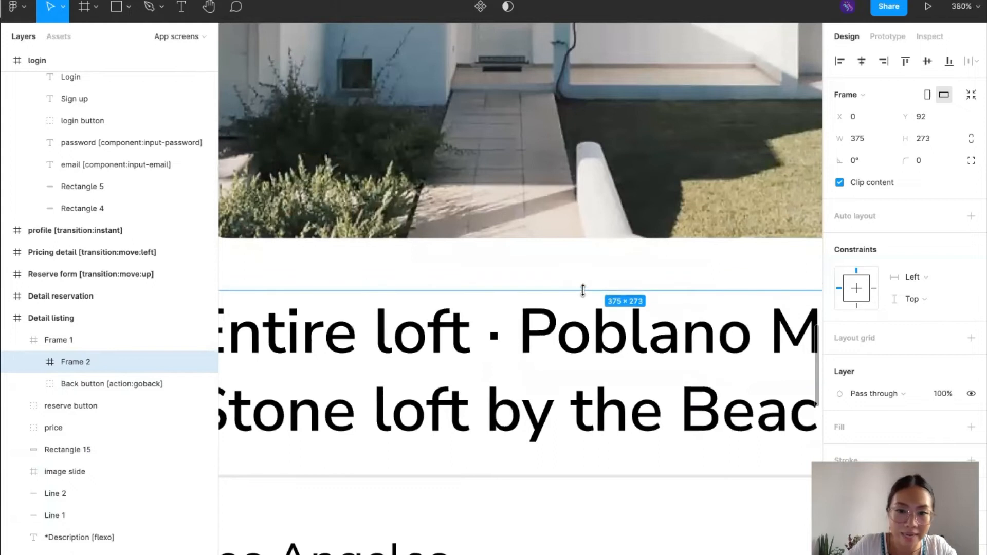
scroll(622, 224, "left", 5)
scroll(571, 254, "down", 6)
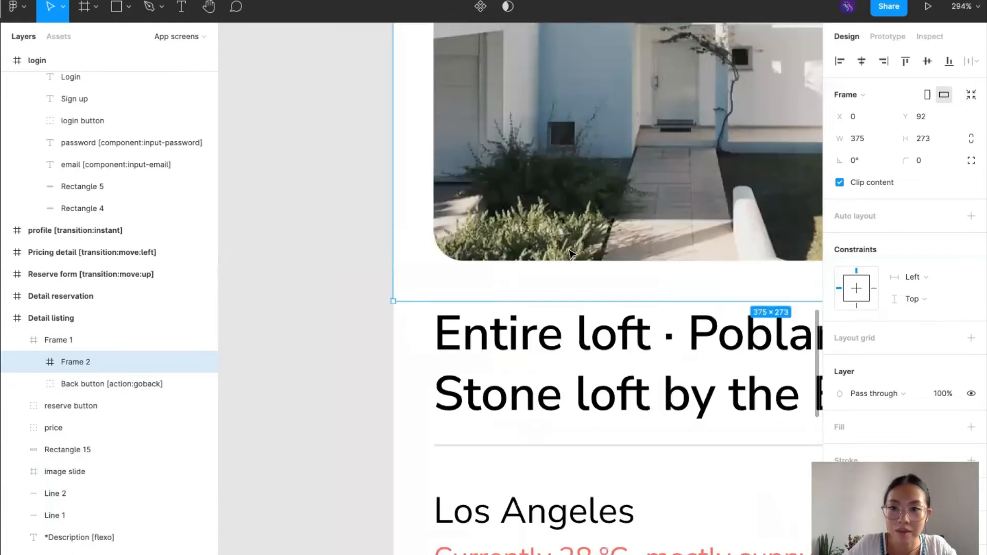
scroll(657, 269, "up", 8)
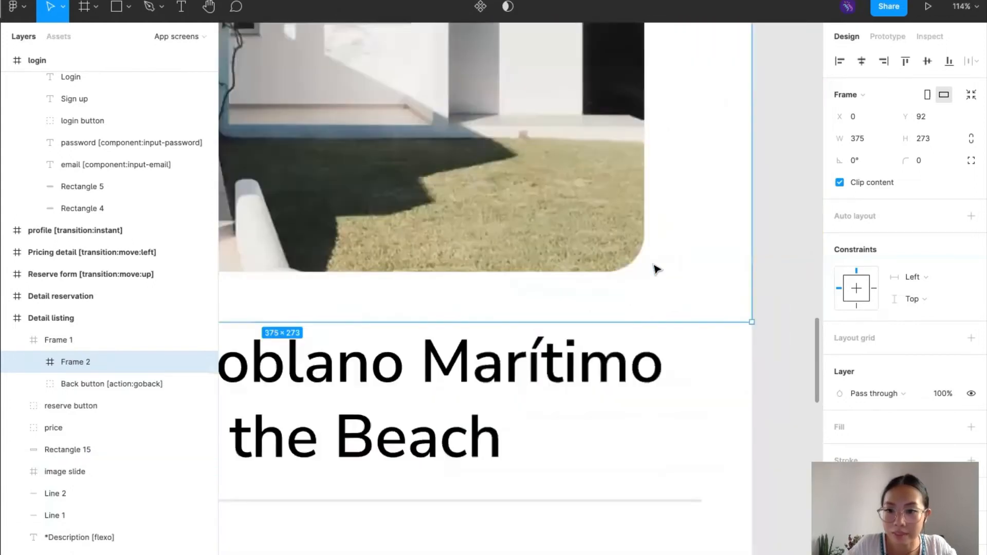
scroll(572, 220, "down", 8)
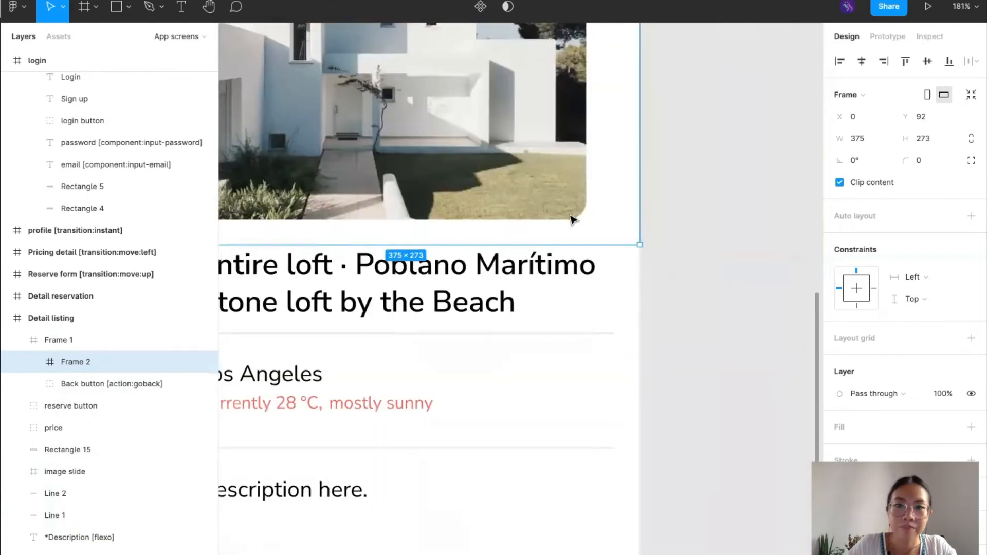
Move Frame 2 out of Frame 1 to directly under Detail listing, and nest the image slide layer inside it.
left_click_drag(127, 359, 52, 395)
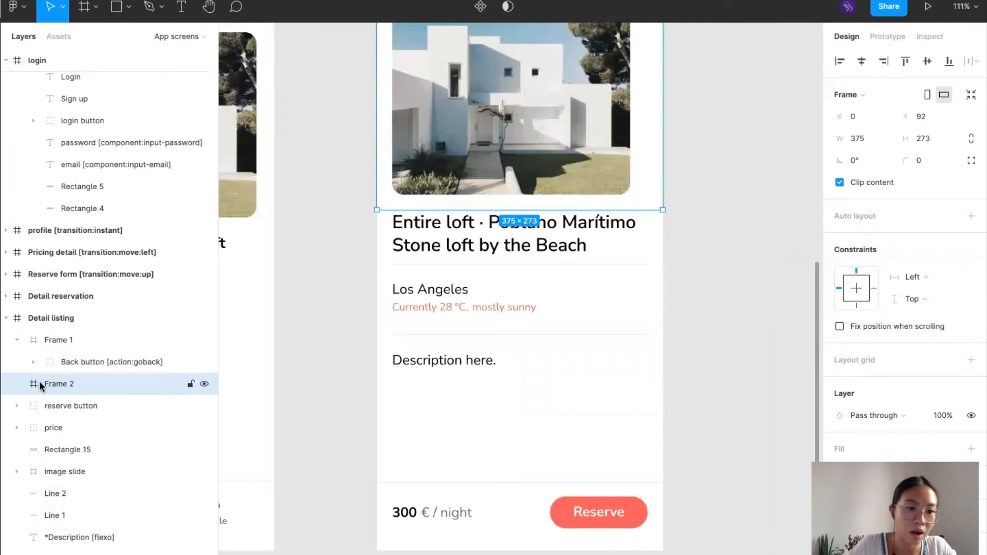
left_click(16, 339)
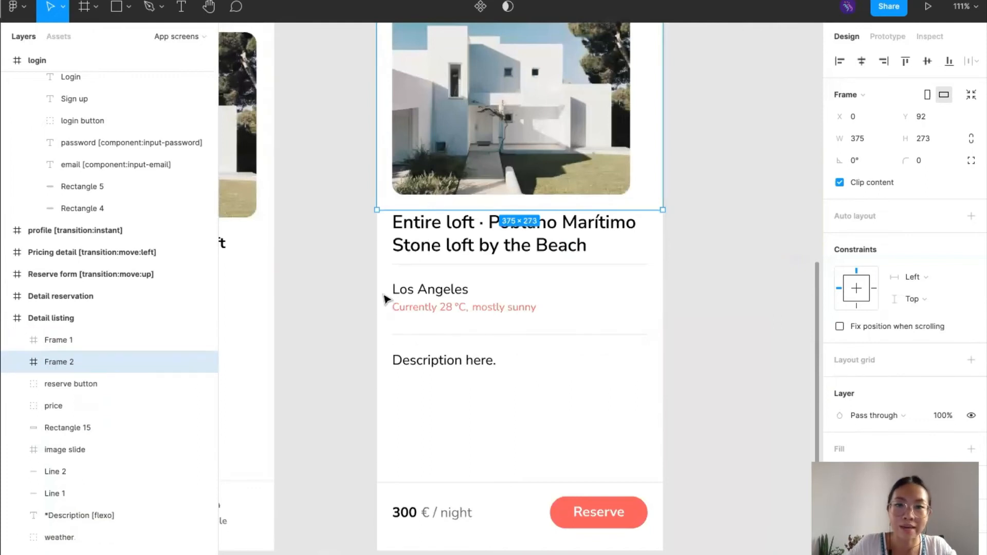
scroll(383, 297, "down", 2)
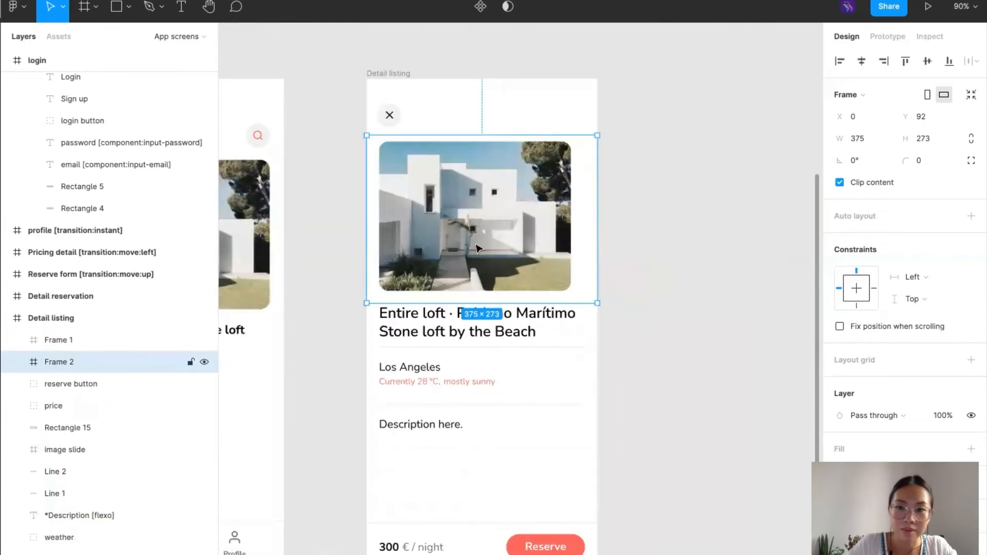
scroll(105, 457, "down", 4)
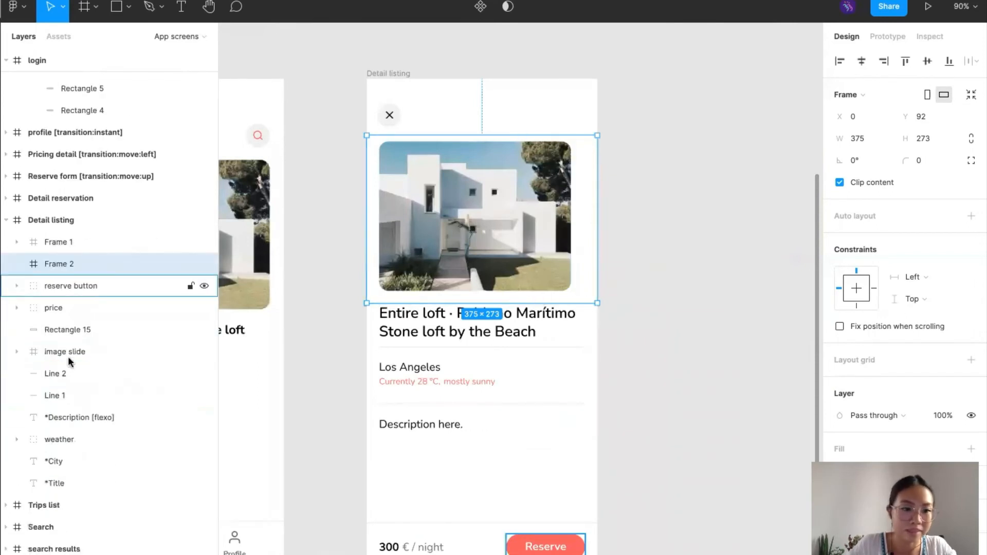
left_click_drag(57, 353, 72, 261)
Draw a frame about 376 wide around the title, city, weather and description, and lower its upper edge to make it 251 high.
left_click(479, 329)
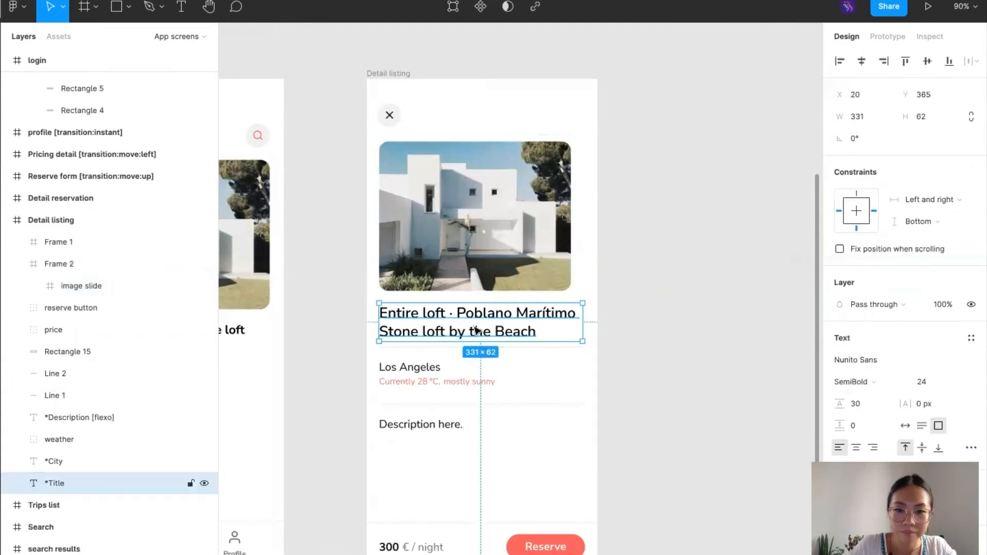
left_click(599, 290)
scroll(489, 348, "down", 2)
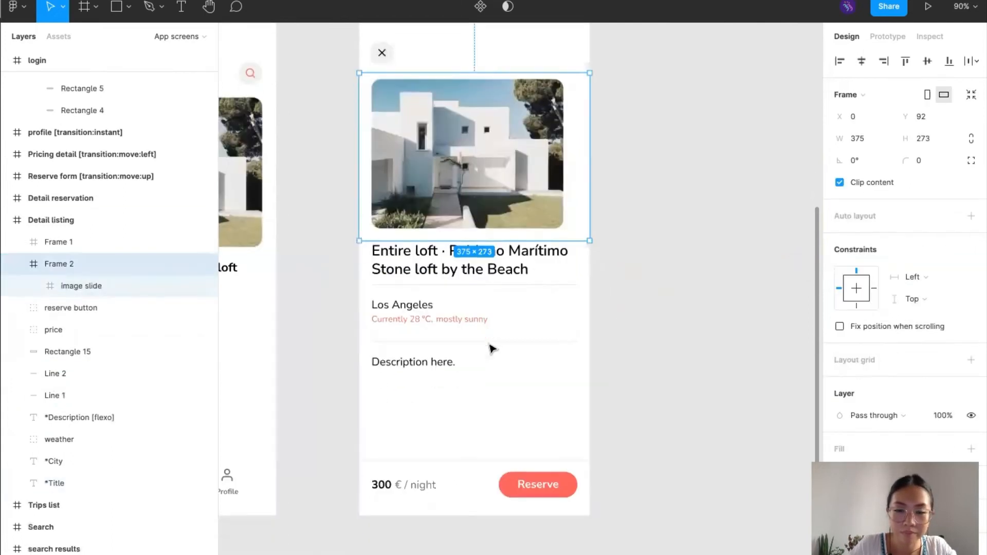
left_click(489, 341)
left_click(376, 230)
key("f")
mouse_move(359, 238)
left_mouse_down()
mouse_move(602, 397)
mouse_move(591, 405)
mouse_move(588, 393)
left_mouse_up()
scroll(417, 264, "up", 5)
scroll(342, 216, "up", 6)
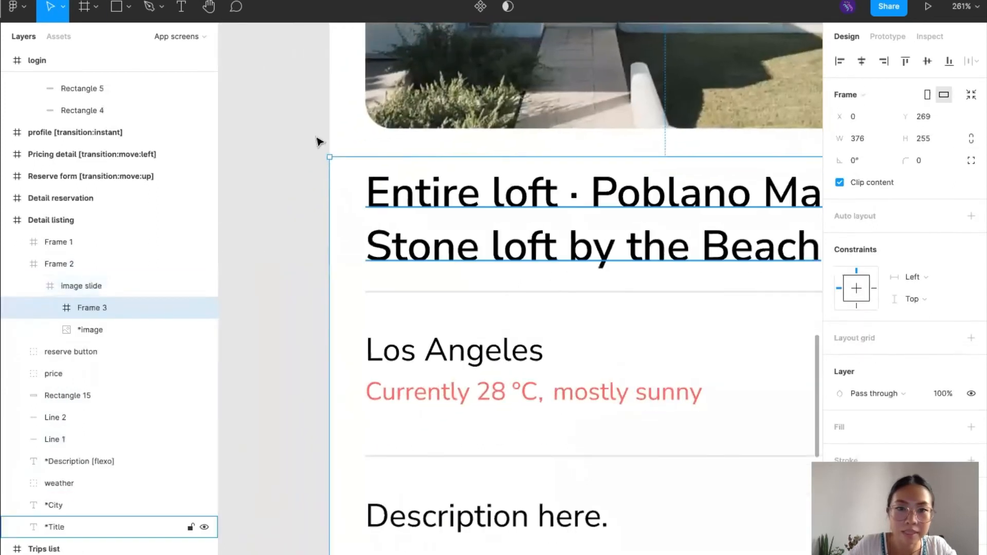
left_click_drag(342, 232, 341, 235)
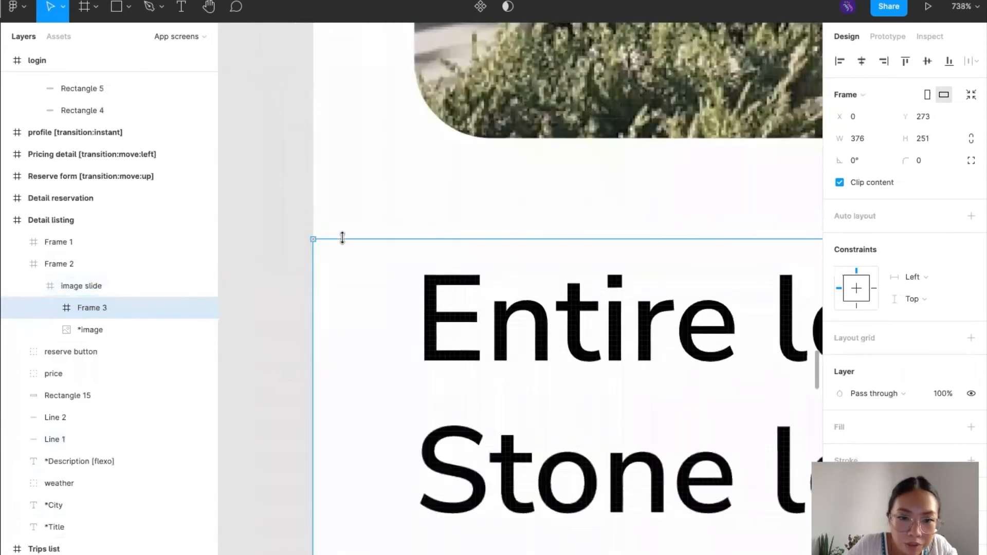
scroll(346, 206, "down", 5)
scroll(344, 205, "down", 2)
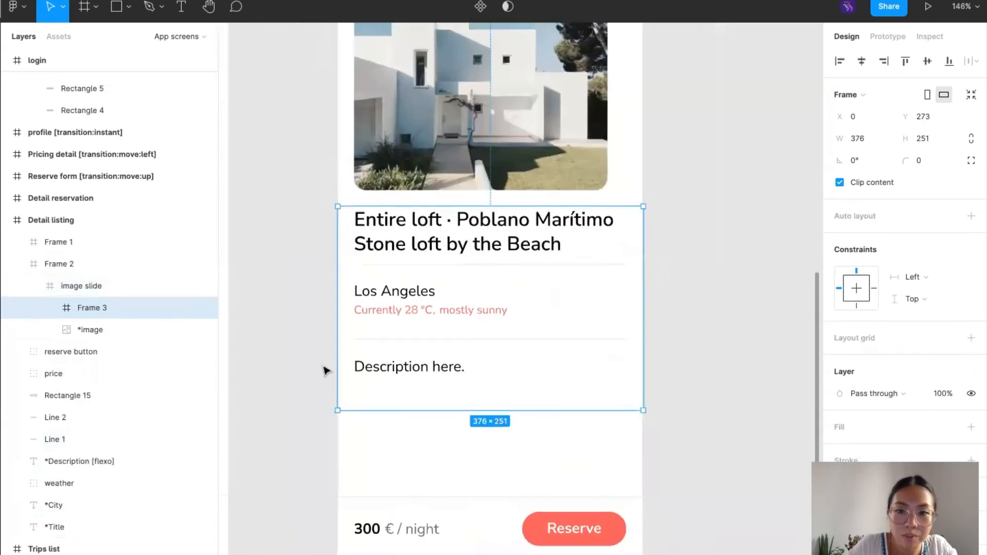
Move Frame 3 out of image slide to directly under Detail listing, and nest the title, city, weather, description and both lines inside it.
scroll(326, 368, "down", 2)
left_click_drag(93, 309, 66, 332)
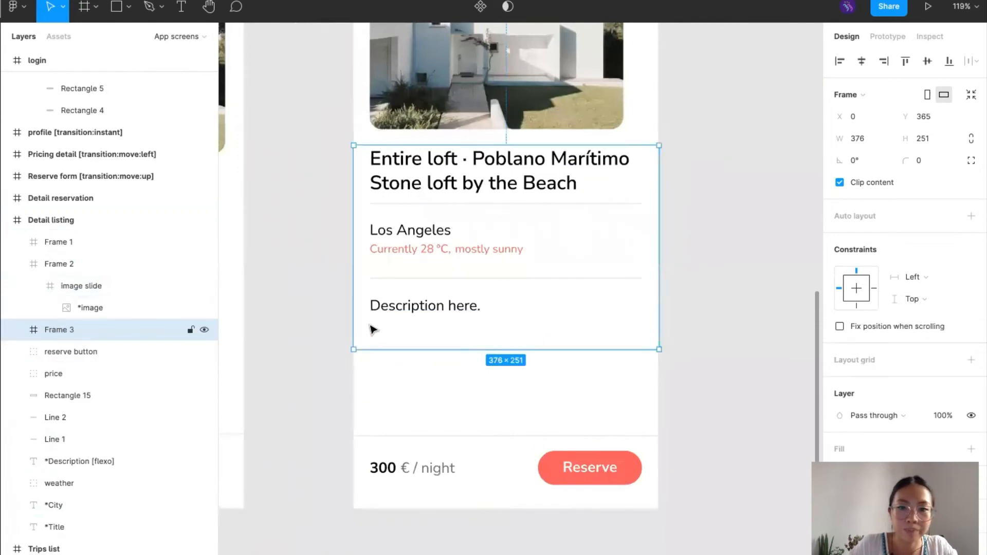
left_click_drag(370, 325, 578, 175)
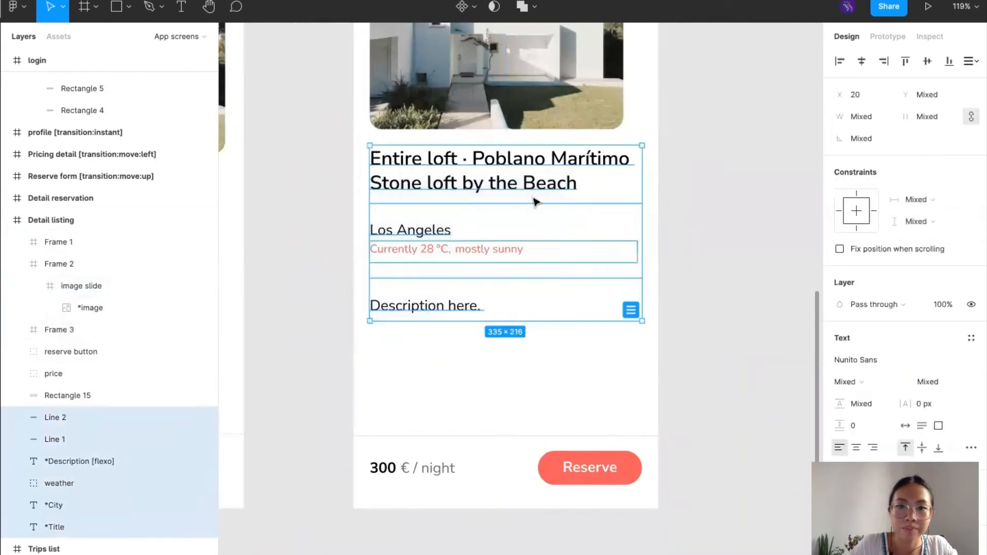
left_click_drag(48, 417, 57, 331)
left_click(399, 345)
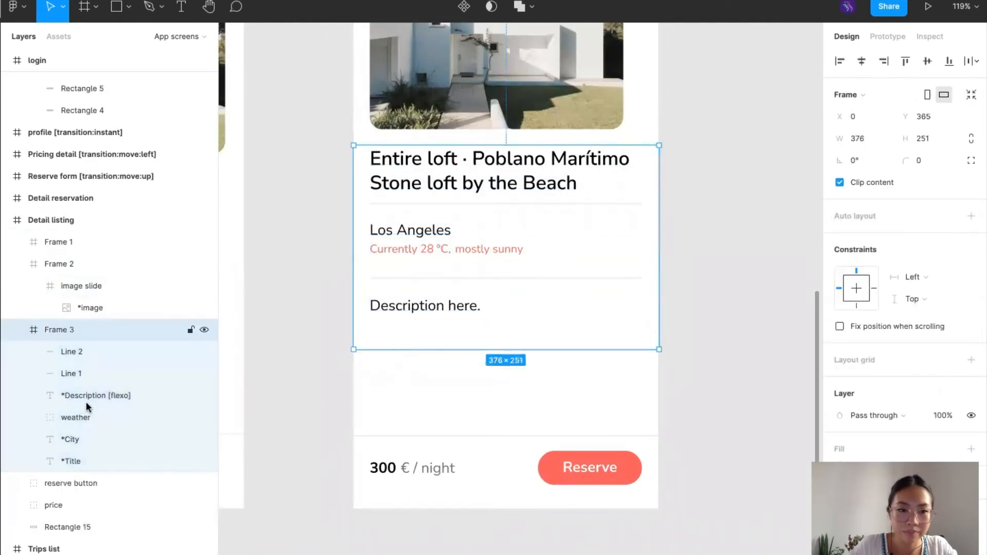
left_click(16, 329)
left_click(17, 264)
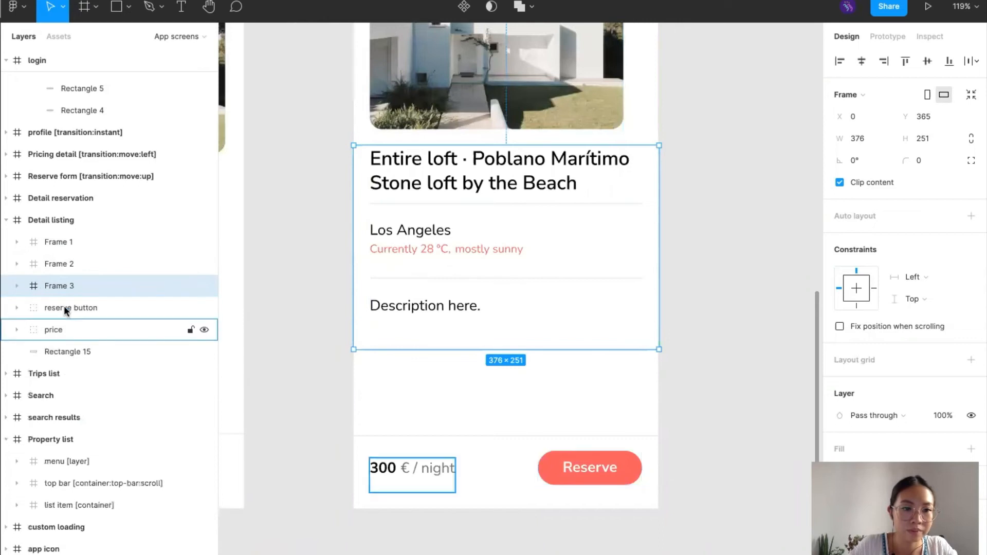
Draw a 375 × 90 frame around the price and Reserve button at the lower end of Detail listing.
scroll(324, 348, "down", 5)
scroll(324, 348, "up", 3)
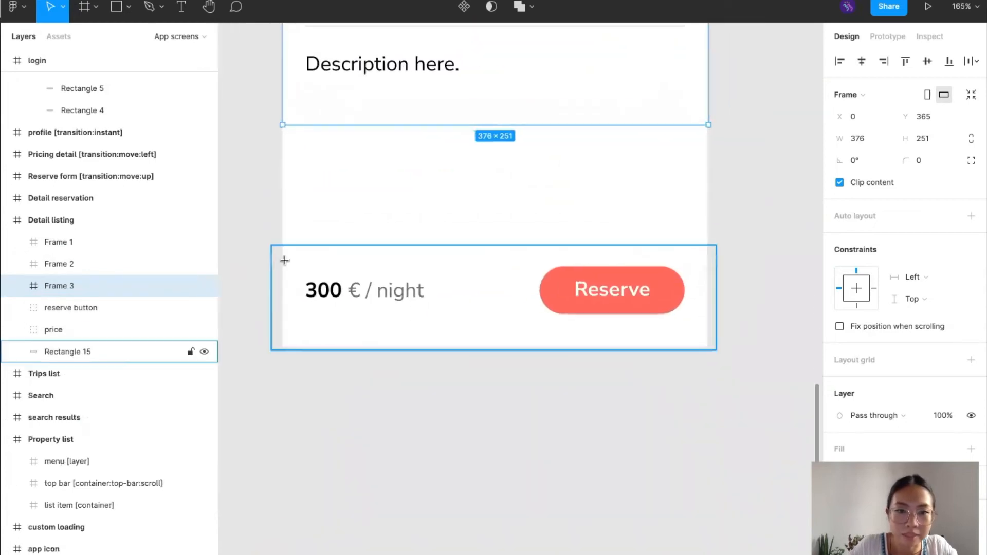
key("f")
mouse_move(282, 242)
left_mouse_down()
mouse_move(582, 353)
mouse_move(706, 348)
left_mouse_up()
left_click_drag(522, 242, 522, 245)
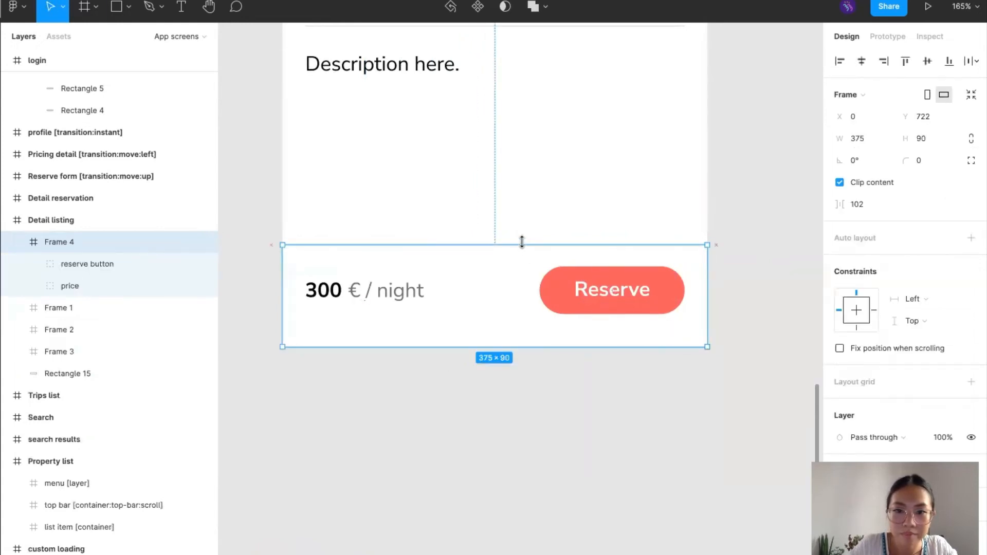
left_click(17, 243)
Move the background Rectangle 15 into Frame 4 with the price and reserve button.
left_click(49, 332)
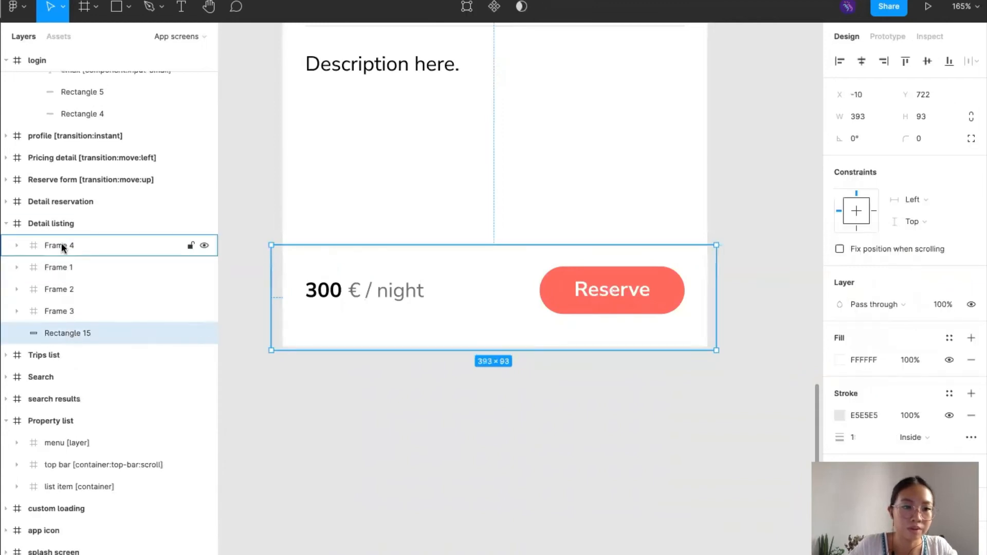
left_click_drag(61, 245, 61, 245)
left_click(17, 246)
left_click(16, 268)
left_click_drag(61, 289, 70, 337)
left_click(16, 267)
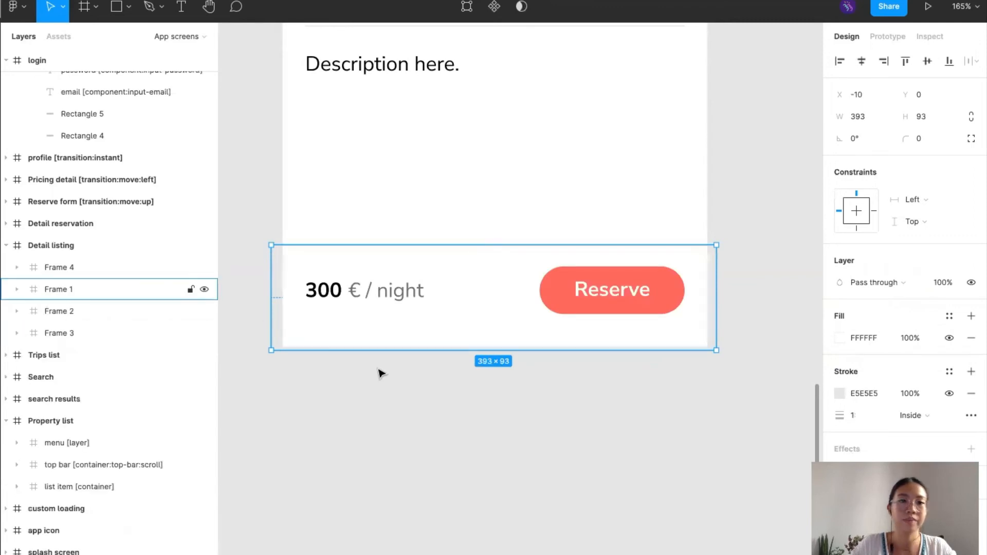
Rename Frame 4, which holds the price and Reserve button, as reserve bar.
scroll(382, 373, "down", 5)
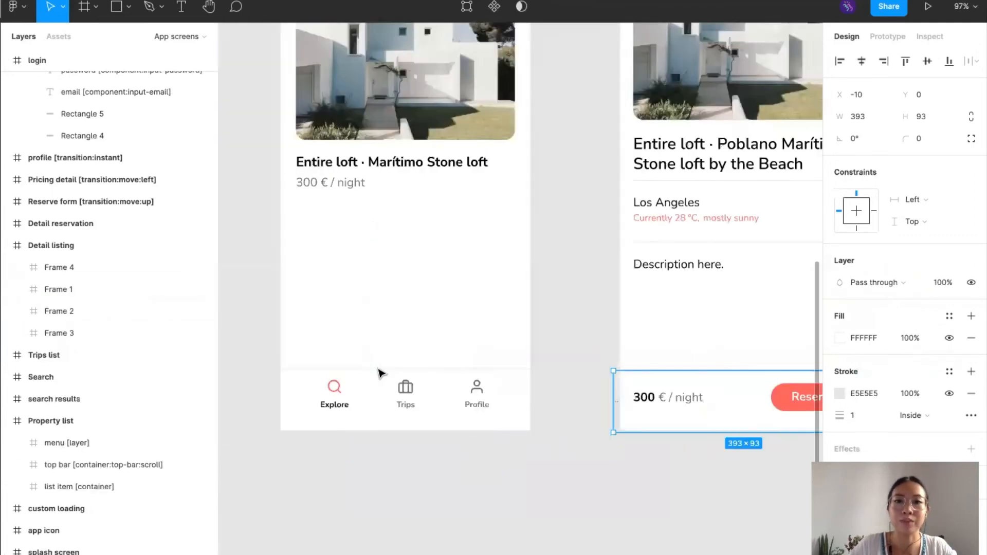
scroll(382, 374, "up", 1)
scroll(368, 214, "right", 5)
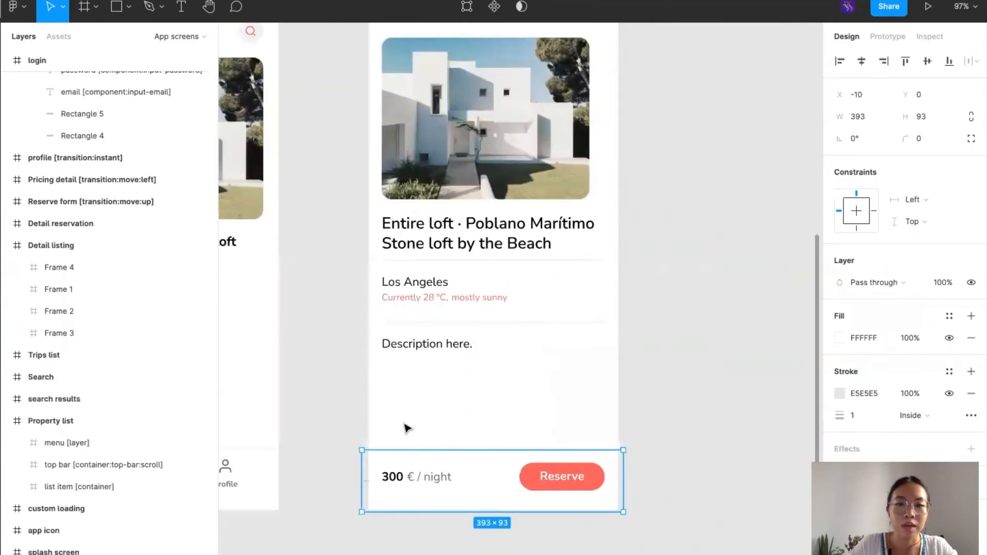
double_click(58, 270)
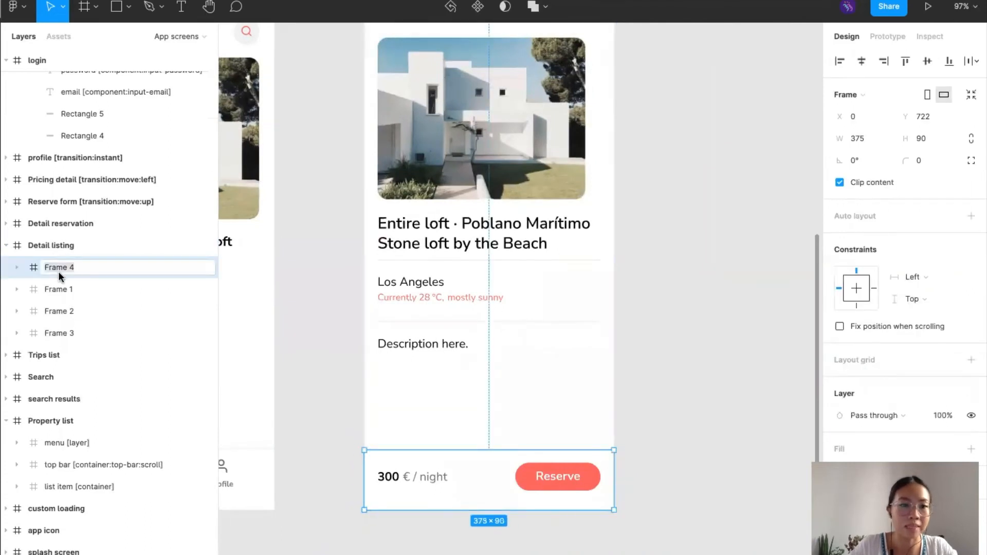
type("reser")
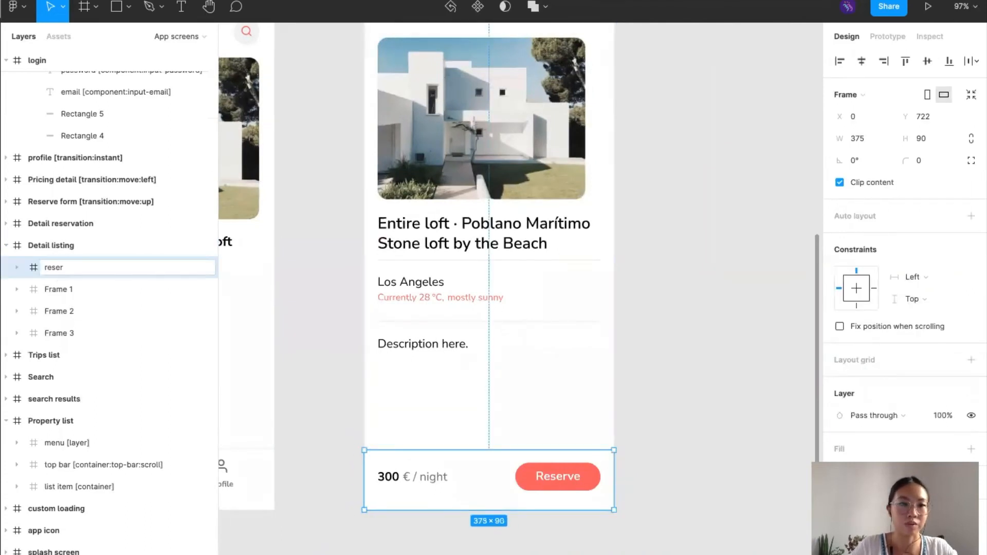
type("ve bar")
Rename Frame 1, which holds the back button, as top bar.
left_click(58, 290)
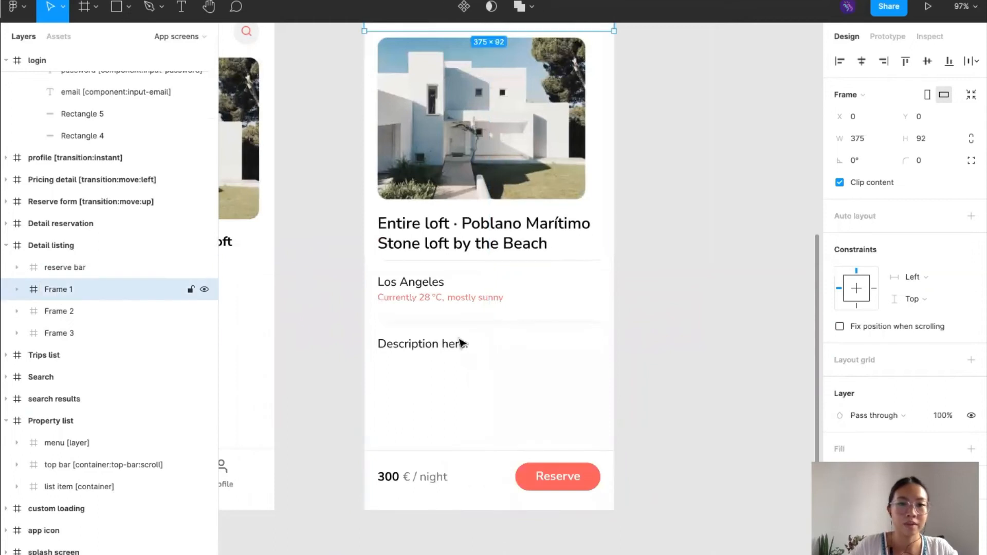
scroll(458, 340, "up", 3)
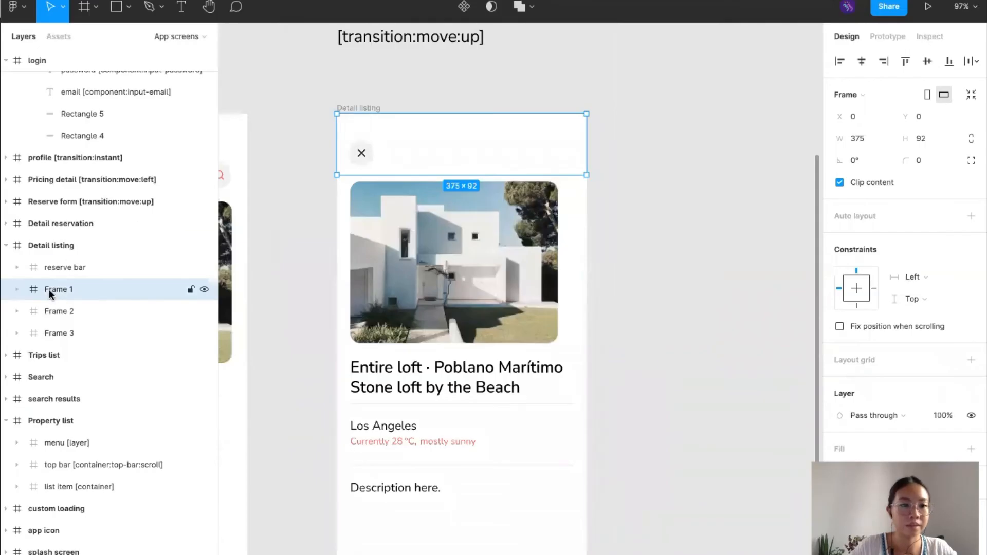
double_click(51, 289)
type("top bar")
Rename Frame 2, which holds the listing photo, as image slider.
left_click(57, 310)
double_click(57, 310)
type("image slider")
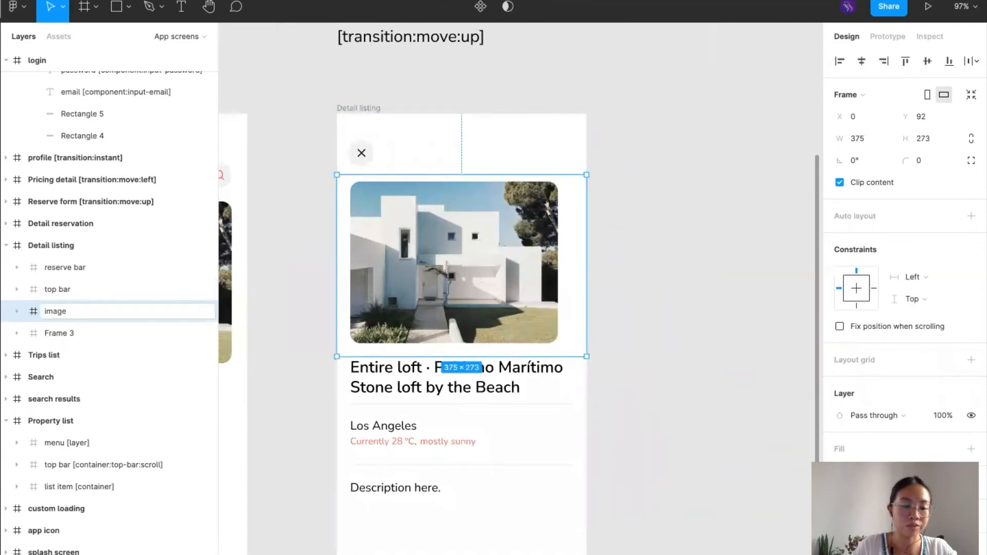
left_click(17, 311)
left_click(17, 311)
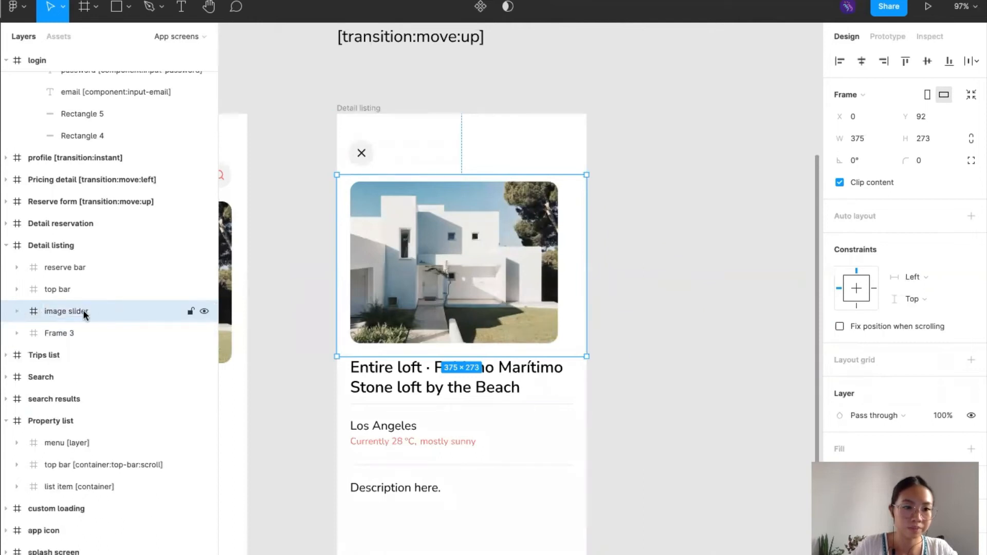
Rename Frame 3, which holds the listing's title, city, weather and description, as listing descrip and collapse it.
left_click(17, 333)
left_click(61, 333)
double_click(61, 333)
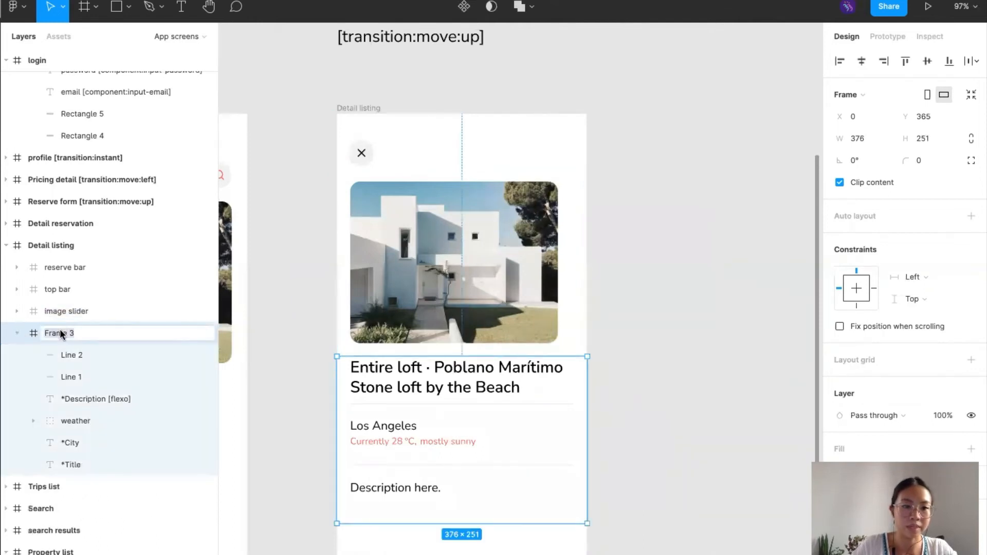
type("descrip")
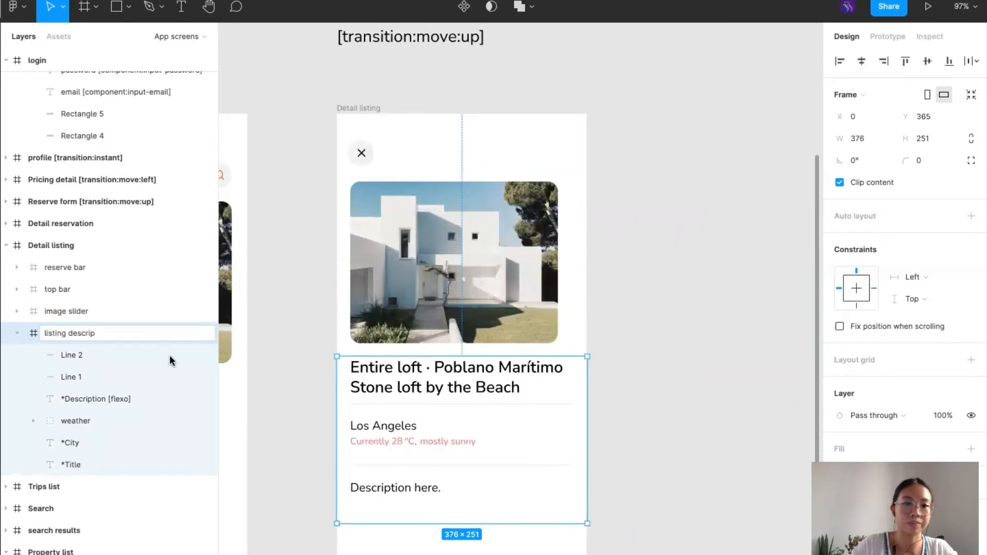
left_click(285, 369)
left_click(17, 333)
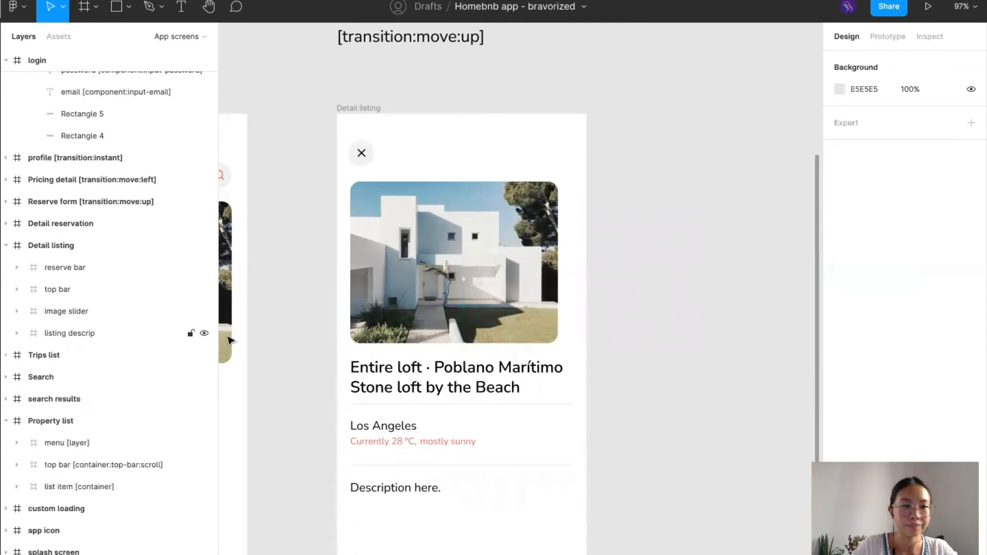
Append the noted [container:top-bar:scroll] tag to Detail listing's top bar frame name, and move reserve bar below listing descrip in the layer order.
scroll(330, 335, "up", 4)
scroll(329, 334, "down", 3)
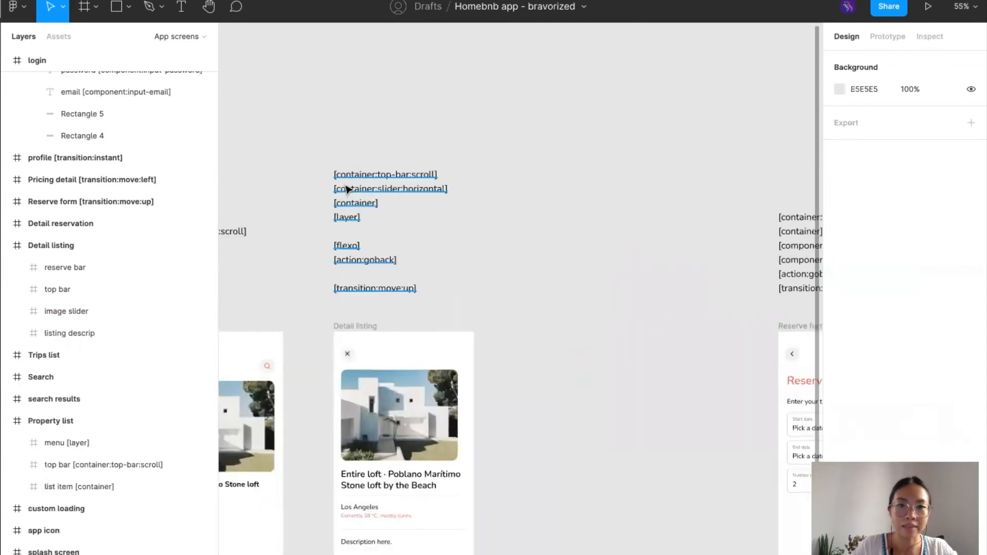
double_click(368, 175)
triple_click(367, 175)
key("ctrl+c")
scroll(519, 303, "down", 3)
left_click(452, 211)
double_click(66, 317)
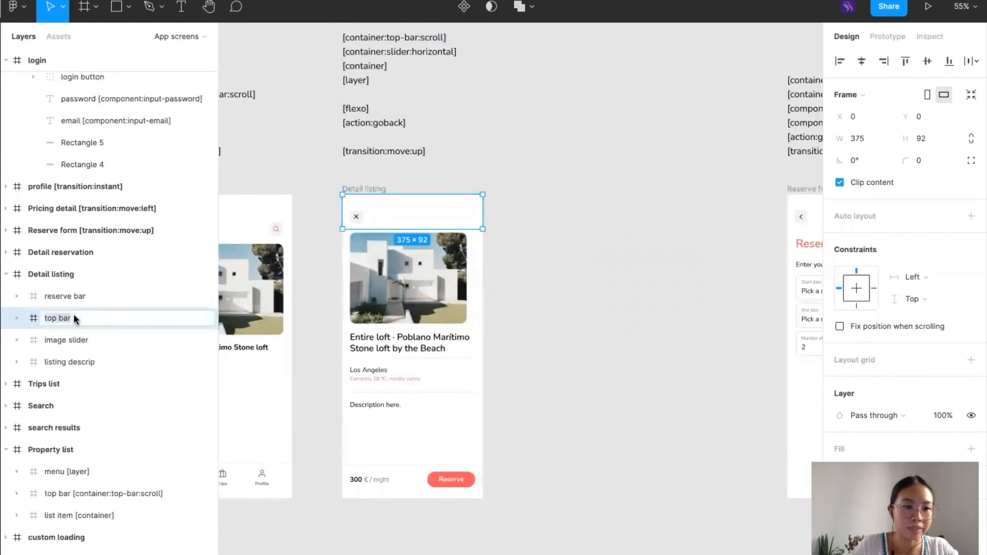
key("ctrl+v")
left_click_drag(58, 298, 70, 365)
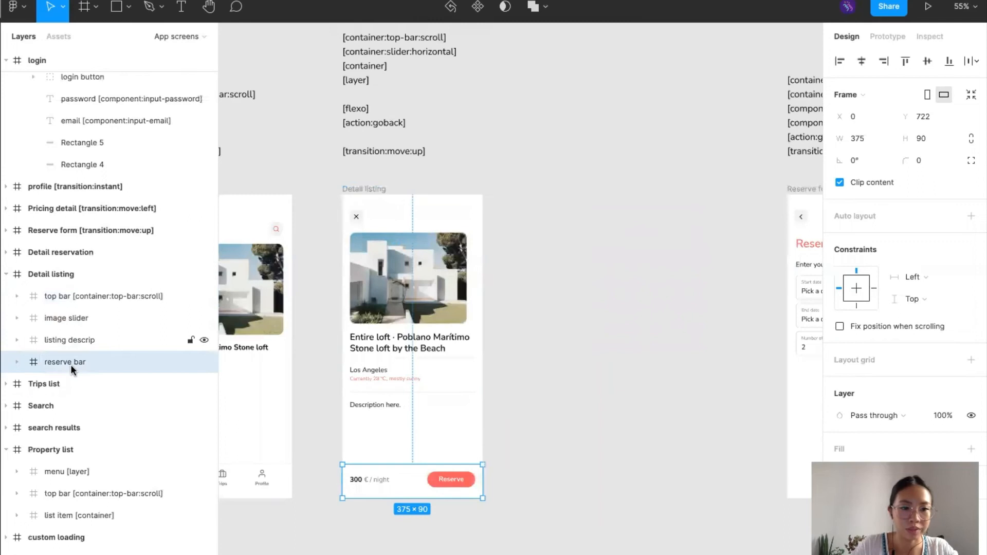
Append the [container:slider:horizontal] tag from the notes above the screen to the image slider frame's name.
left_click(66, 316)
scroll(573, 273, "up", 3)
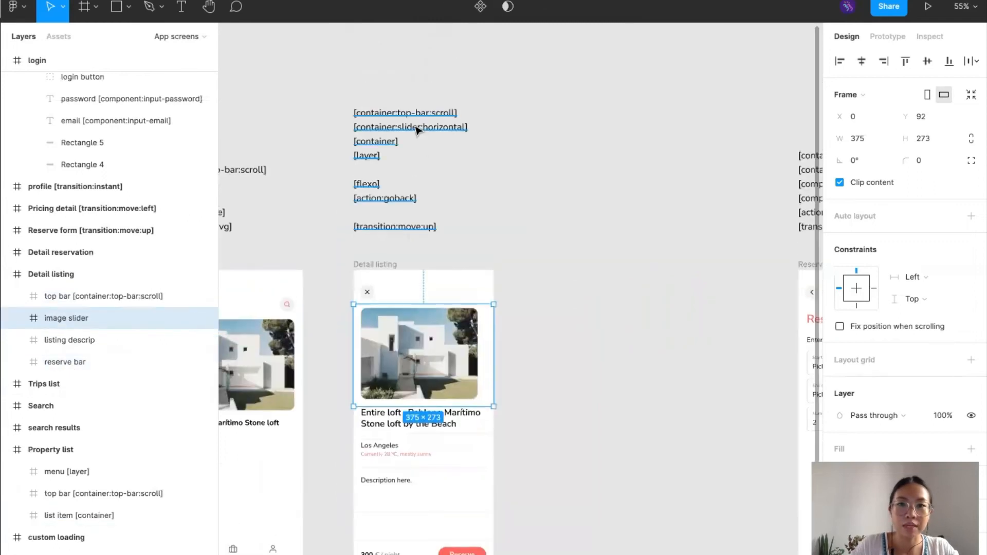
double_click(417, 127)
left_click(434, 127)
left_click_drag(467, 127, 353, 124)
key("ctrl+c")
left_click(436, 381)
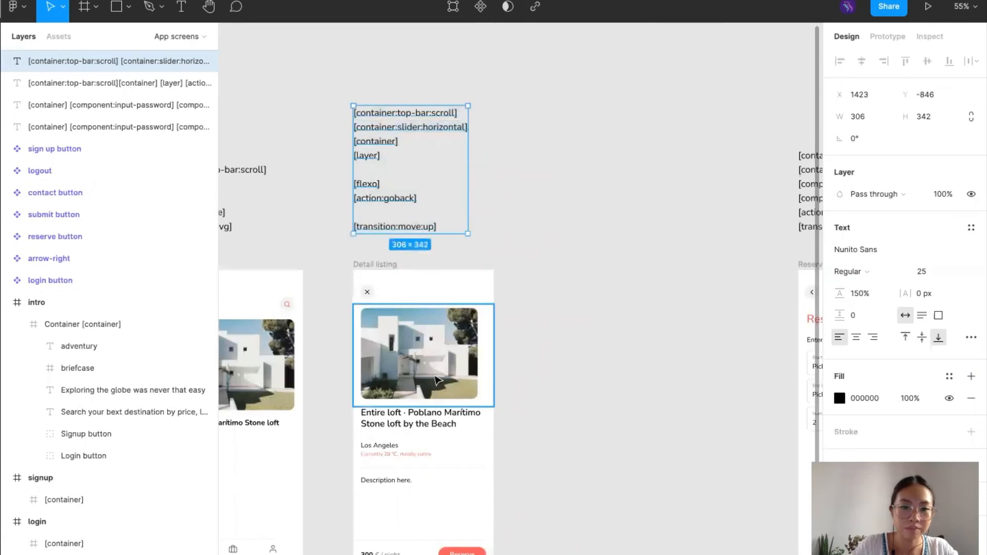
double_click(88, 318)
key("Right")
key("ctrl+v")
Append the [container] tag from the notes to the listing descrip frame's name.
left_click(427, 438)
double_click(386, 143)
left_click_drag(398, 142, 345, 143)
key("ctrl+c")
left_click(461, 454)
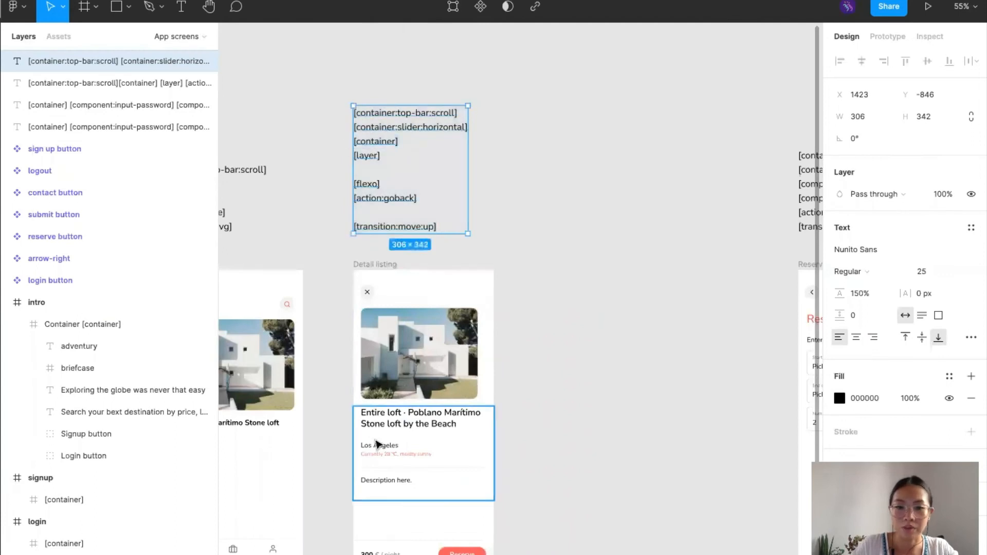
double_click(112, 322)
key("Right")
key("ctrl+v")
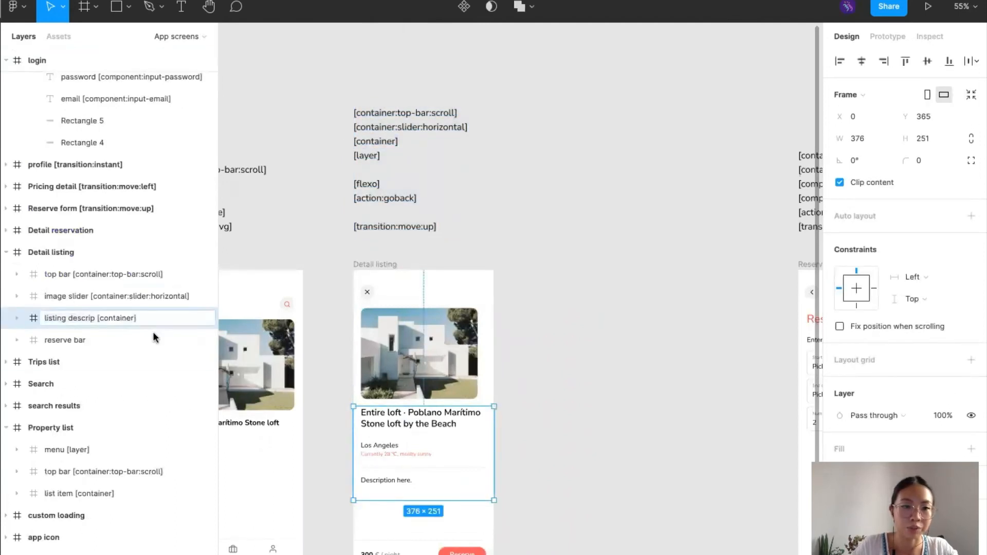
Append the [layer] tag from the notes to the name of the reserve bar frame in Detail listing.
left_click(396, 187)
double_click(372, 155)
left_click_drag(386, 155, 353, 156)
key("ctrl+c")
key("Escape")
scroll(639, 346, "down", 3)
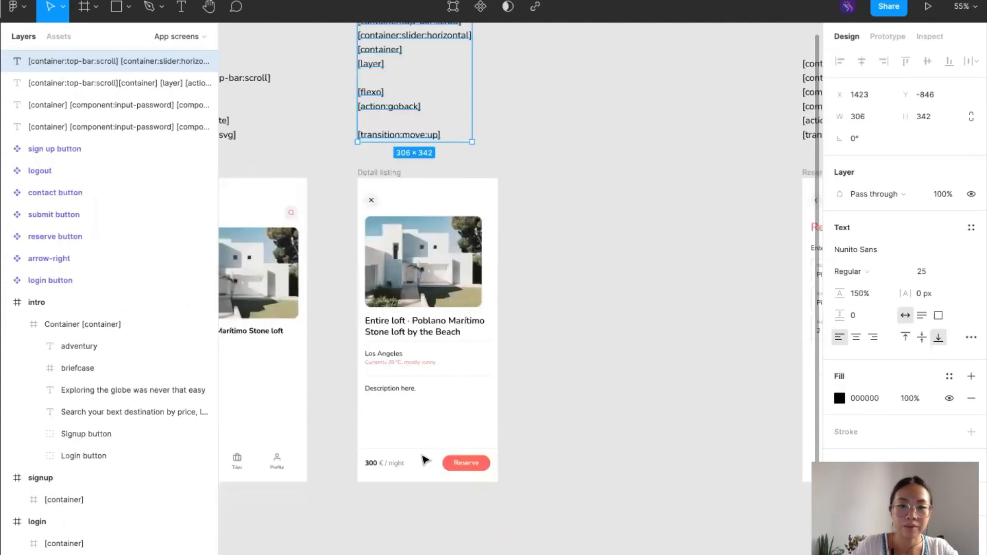
left_click(427, 460)
double_click(80, 330)
key("Right")
key("ctrl+v")
left_click(647, 308)
Copy the [transition:move:up] tag from the Detail listing notes and append it to the intro frame's name.
scroll(647, 309, "up", 2)
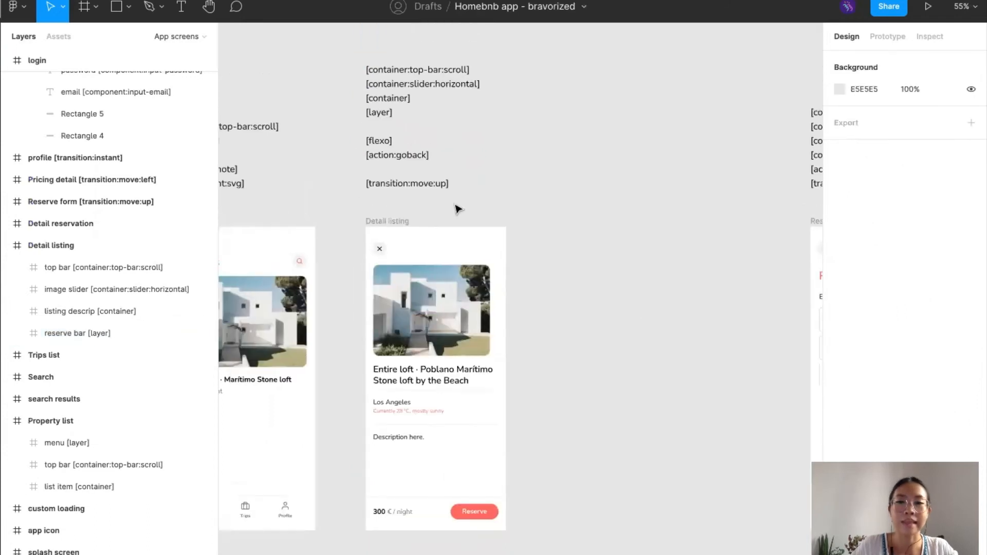
double_click(439, 183)
left_click(439, 183)
left_click_drag(449, 184, 355, 183)
key("ctrl+c")
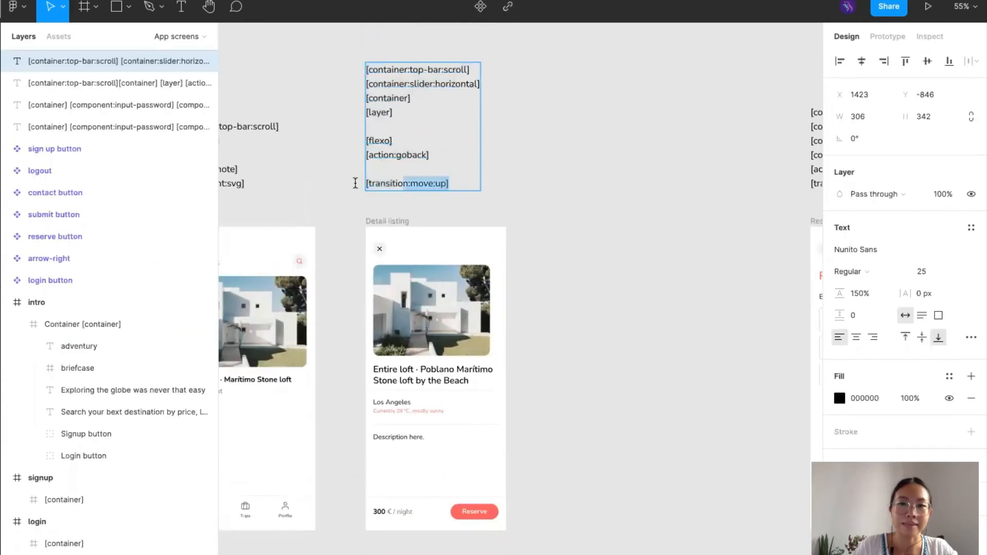
left_click(52, 302)
double_click(61, 302)
key("Right")
key("ctrl+v")
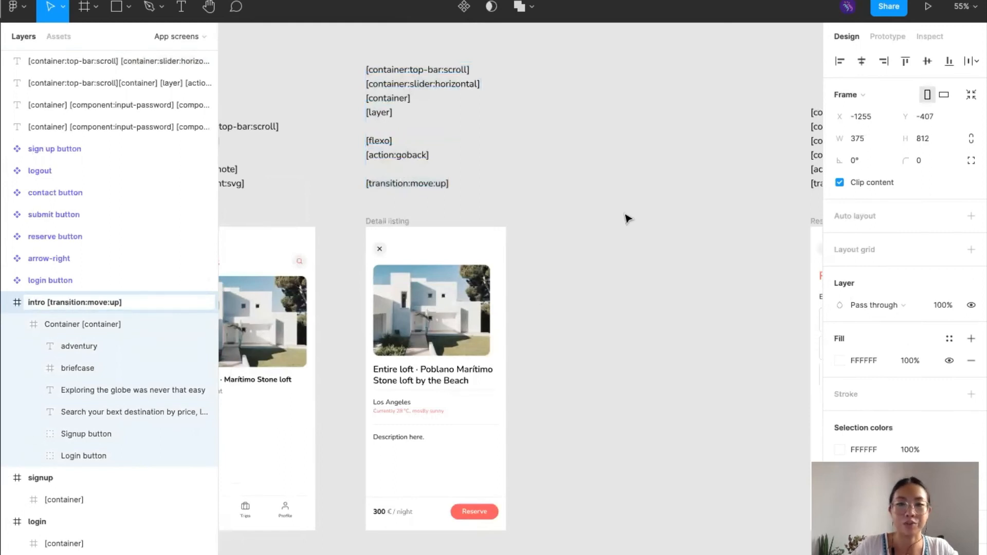
Append the copied [transition:move:up] tag to the Detail listing screen's frame name.
scroll(622, 217, "left", 3)
scroll(622, 217, "down", 1)
left_click(310, 294)
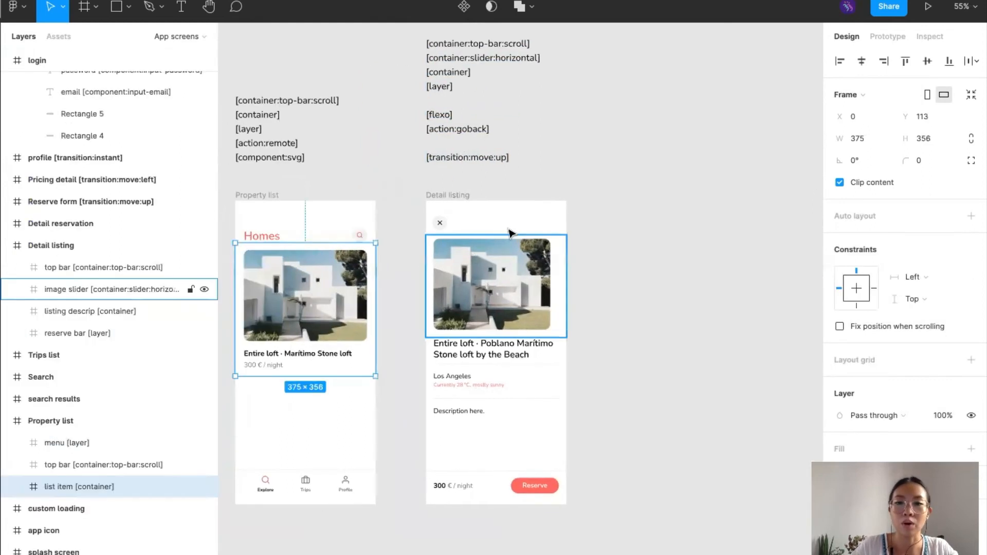
left_click(461, 198)
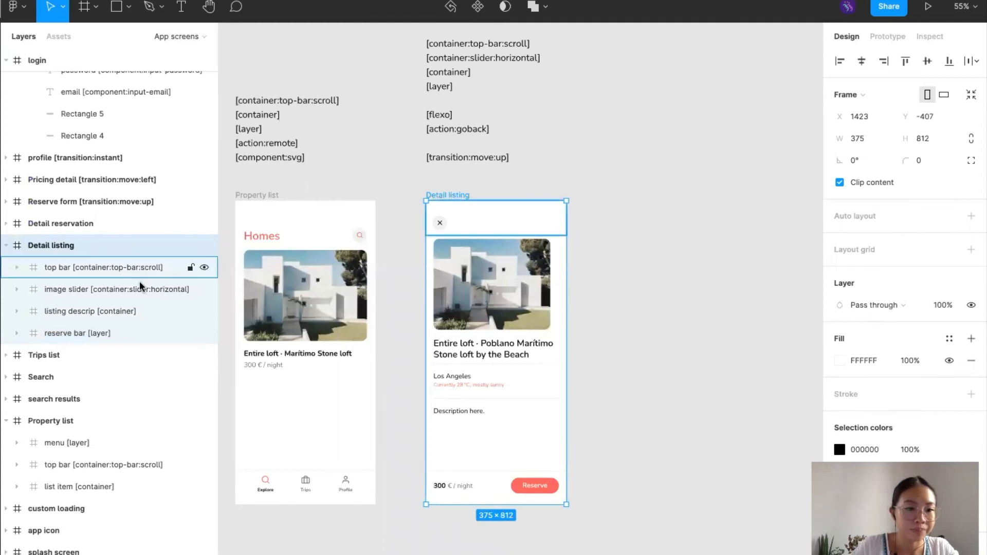
double_click(77, 245)
left_click(85, 245)
key("super+v")
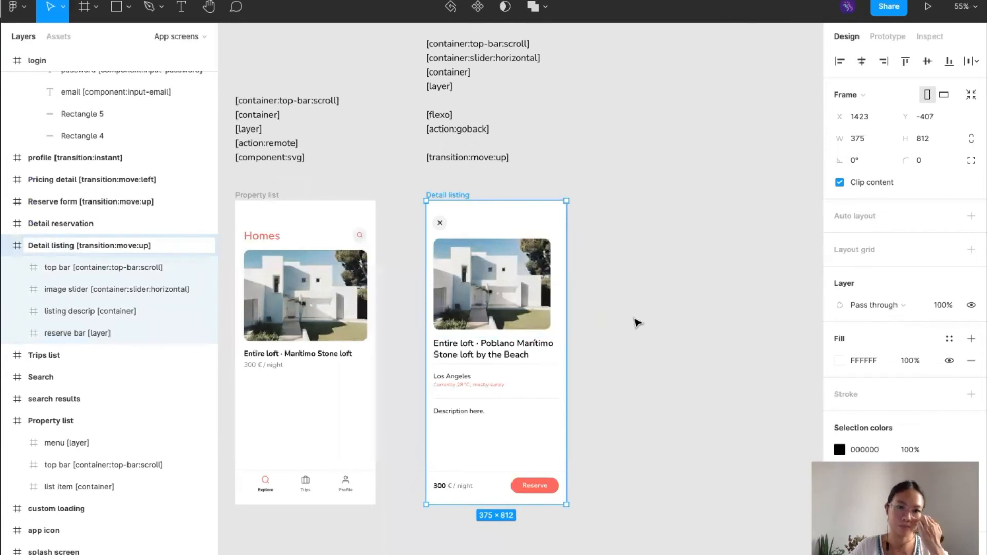
left_click(637, 323)
Review the tagged Detail listing screen and the tag notes above the Reserve form and Pricing detail screens.
left_click(517, 288)
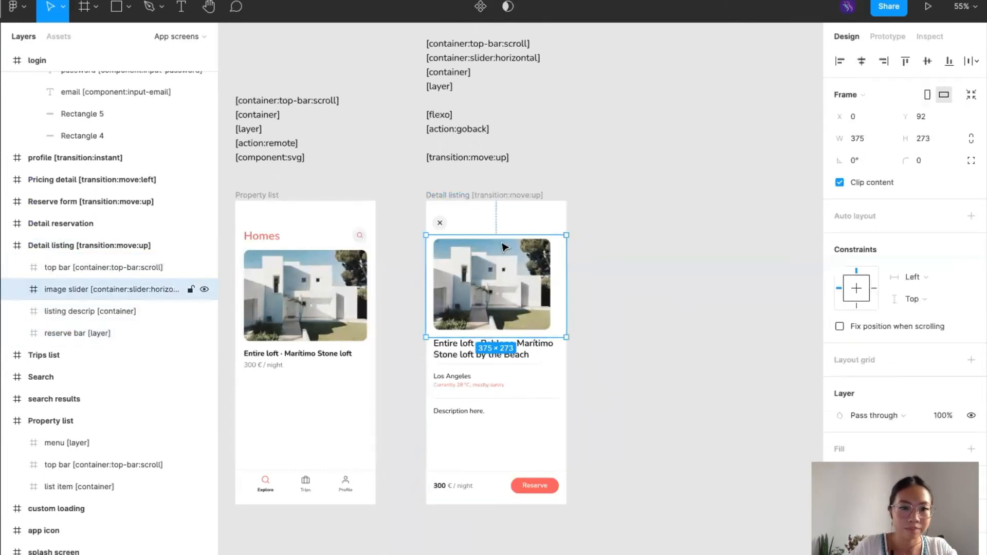
scroll(535, 386, "down", 2)
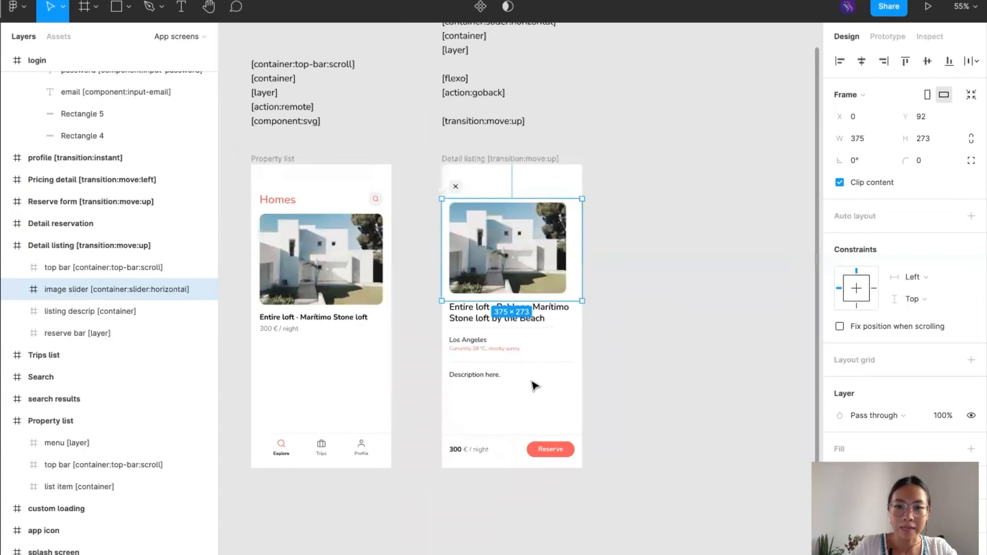
scroll(535, 385, "up", 3)
scroll(536, 384, "down", 3)
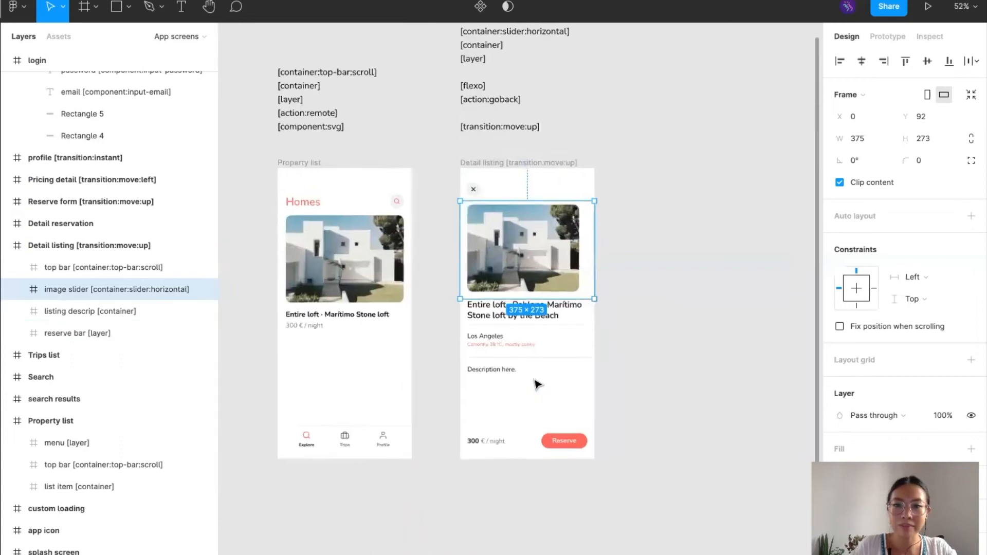
left_click(582, 473)
scroll(590, 485, "right", 5)
scroll(589, 486, "right", 5)
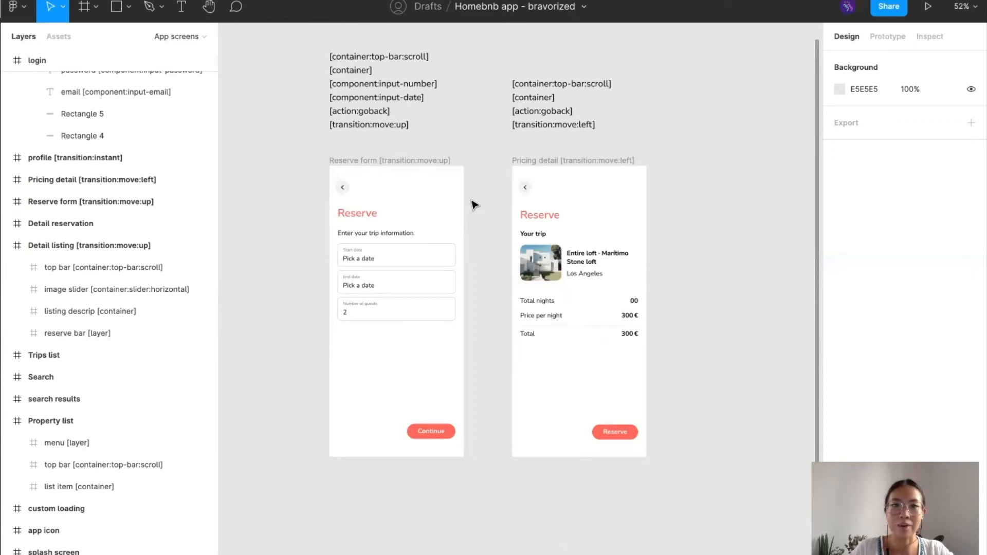
scroll(469, 222, "up", 3)
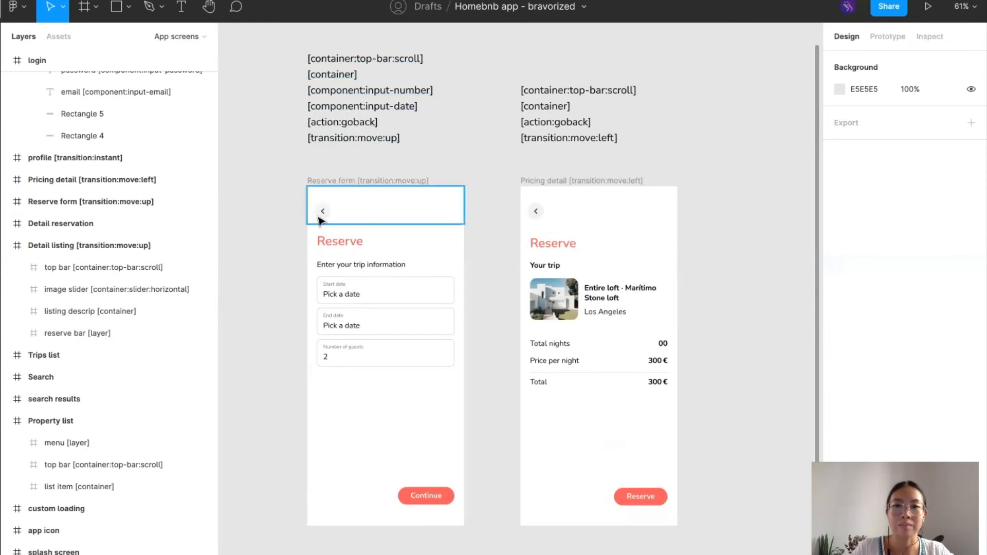
scroll(319, 221, "left", 6)
scroll(318, 221, "right", 4)
scroll(318, 221, "right", 3)
scroll(319, 221, "down", 1)
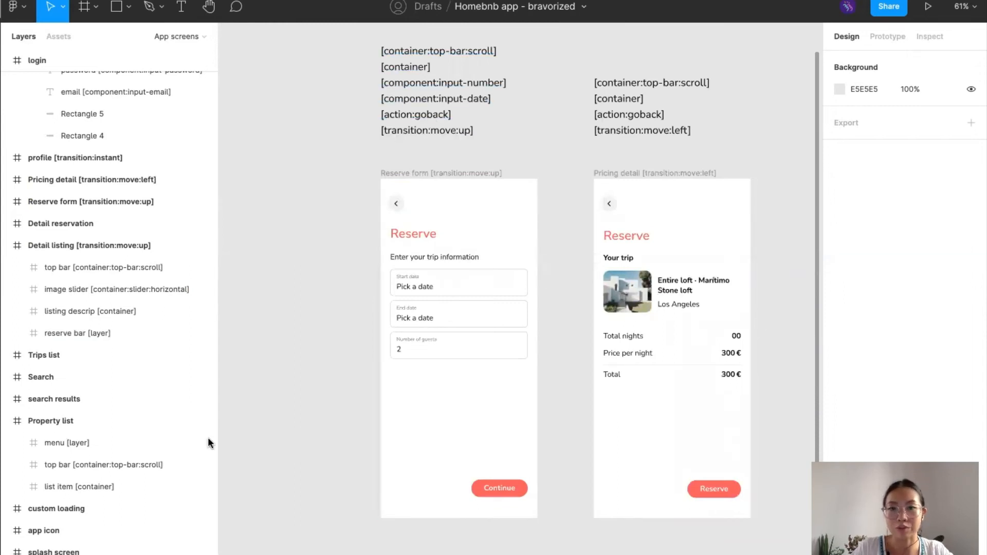
scroll(322, 370, "right", 3)
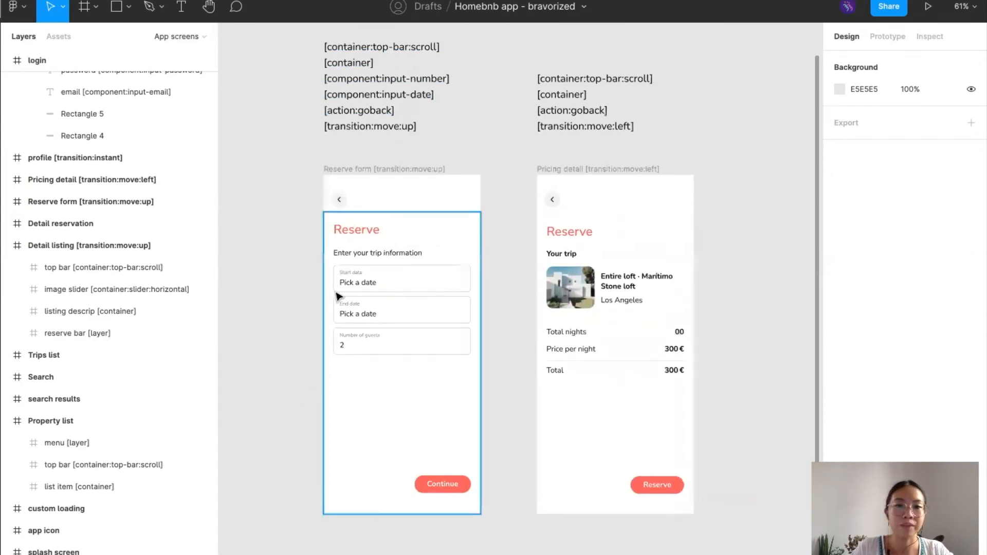
Examine the tagged layers of Reserve form and Pricing detail, including both top bars, the trip overview and the start and end date fields.
left_click(362, 207)
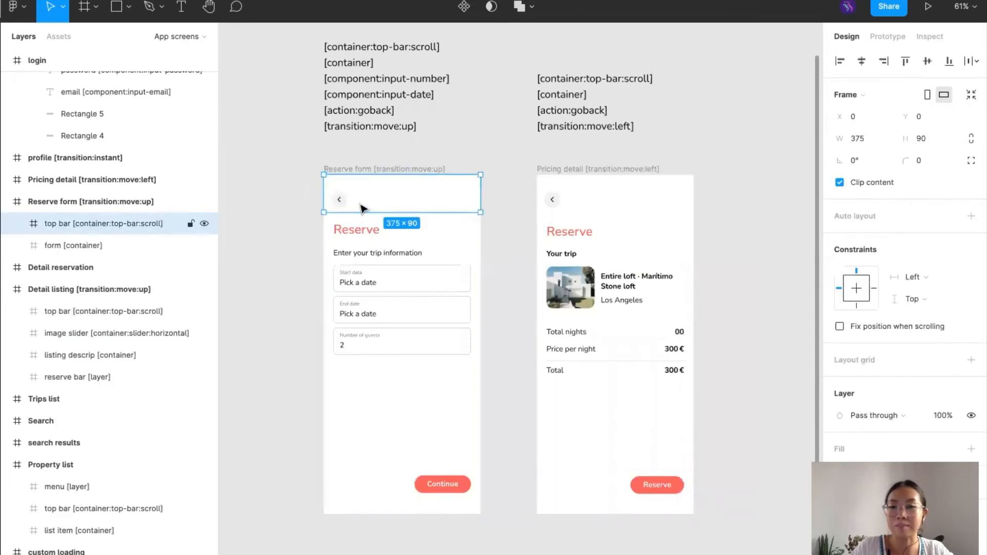
left_click(620, 193)
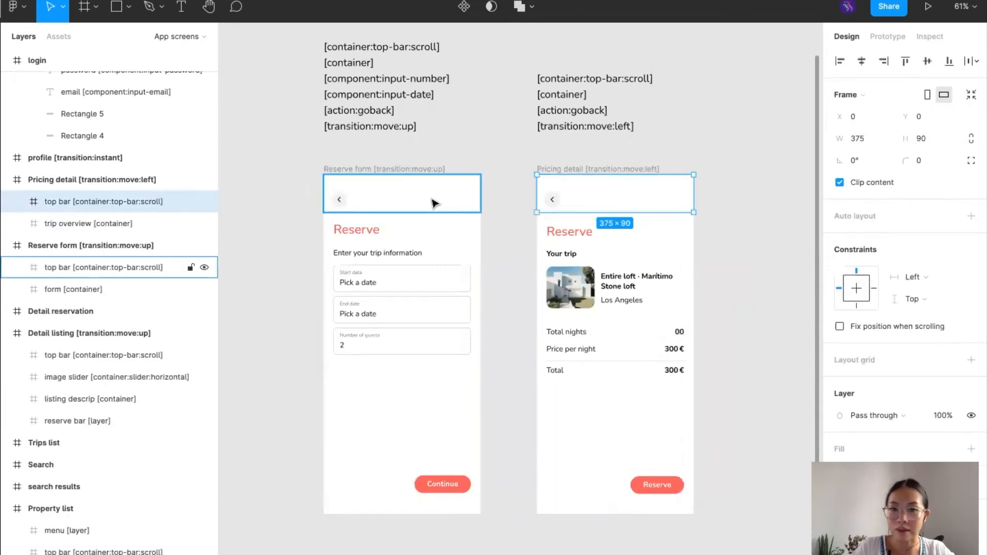
left_click(435, 203)
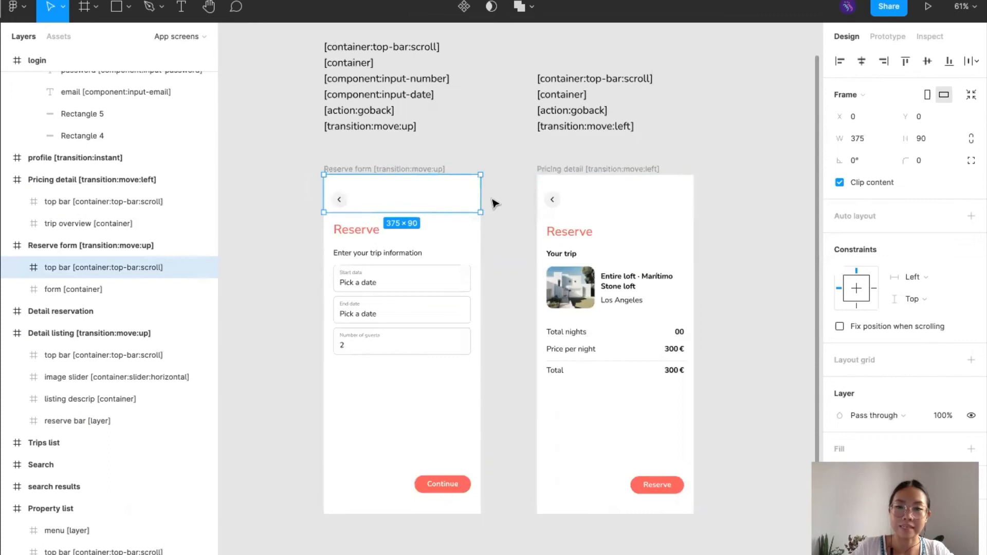
left_click(495, 405)
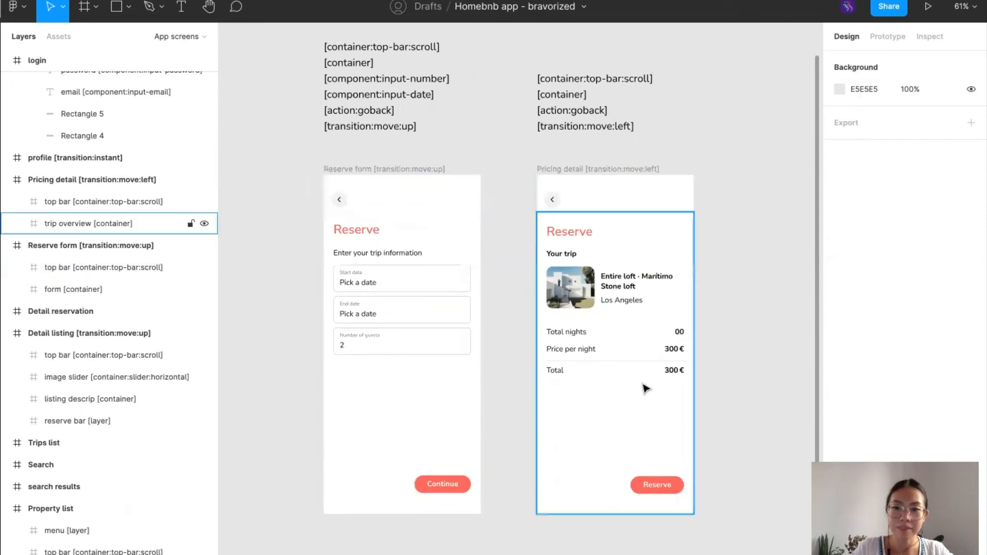
left_click(643, 389)
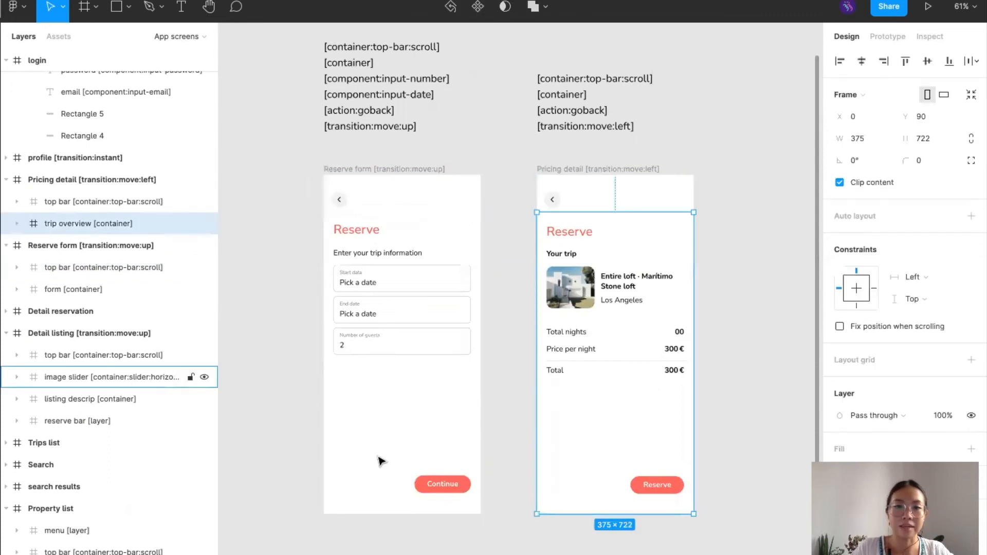
double_click(368, 287)
left_click(368, 287)
left_click(371, 314)
left_click(288, 312)
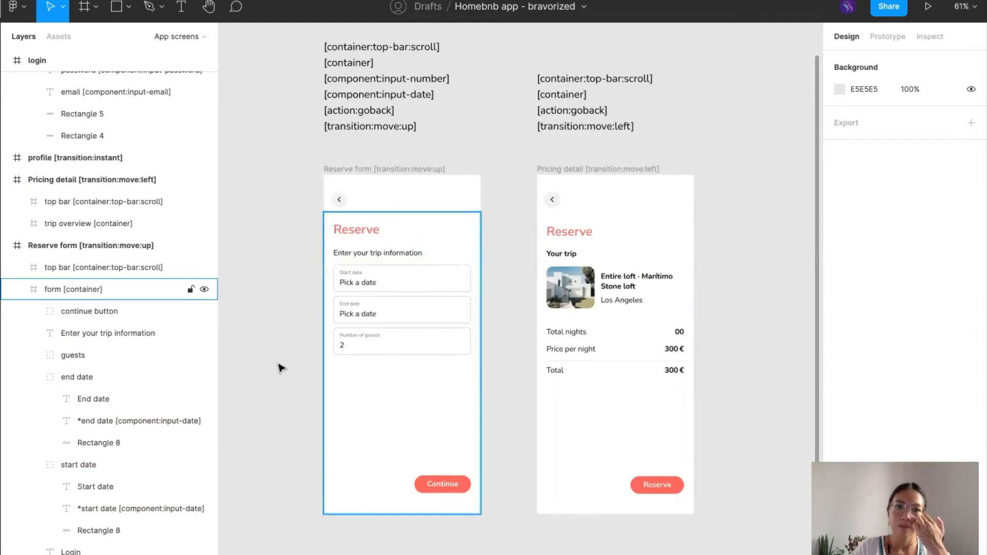
Look over the Pricing detail and Reserve form layouts and go on to the Trips list and Detail reservation screens.
scroll(330, 335, "up", 1)
scroll(330, 336, "right", 4)
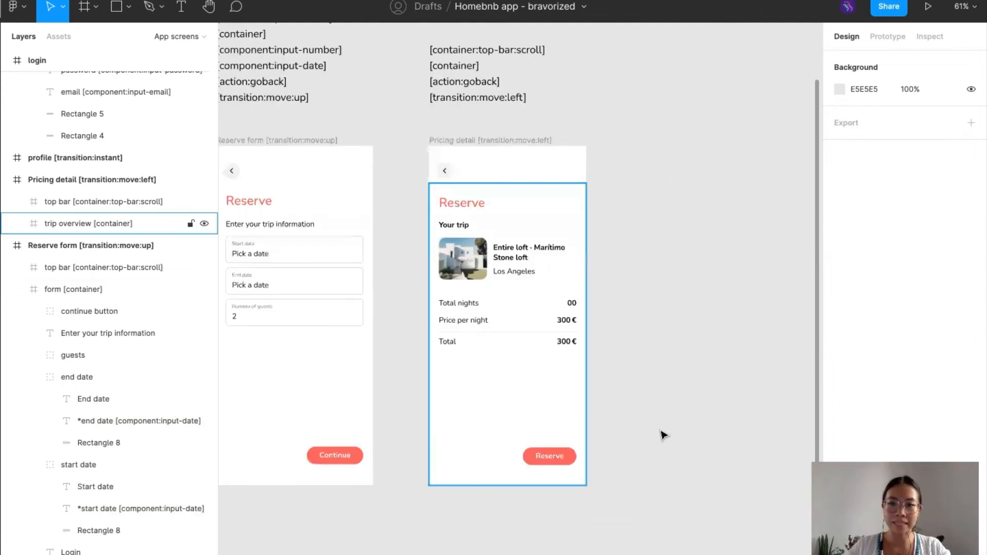
scroll(621, 363, "up", 2)
scroll(621, 363, "down", 1)
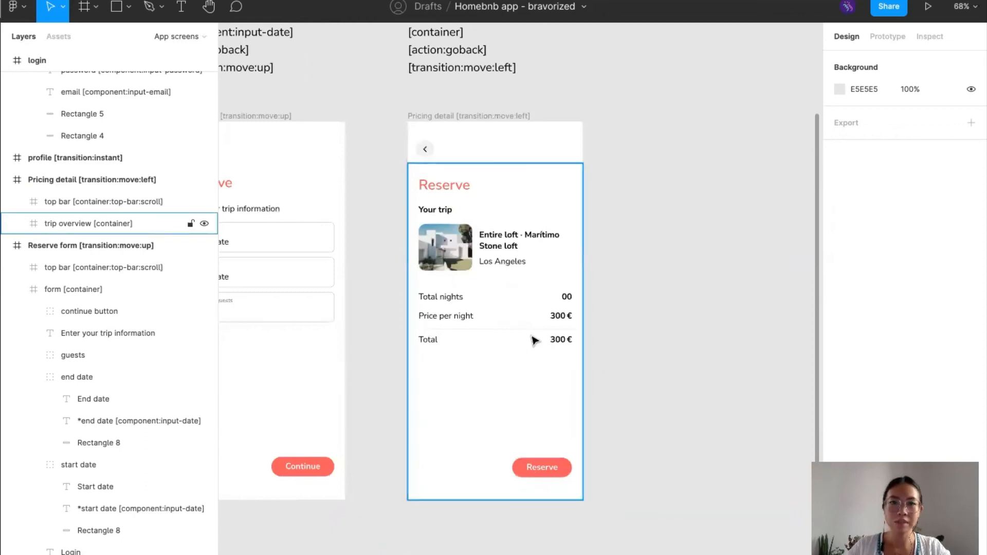
scroll(355, 219, "left", 2)
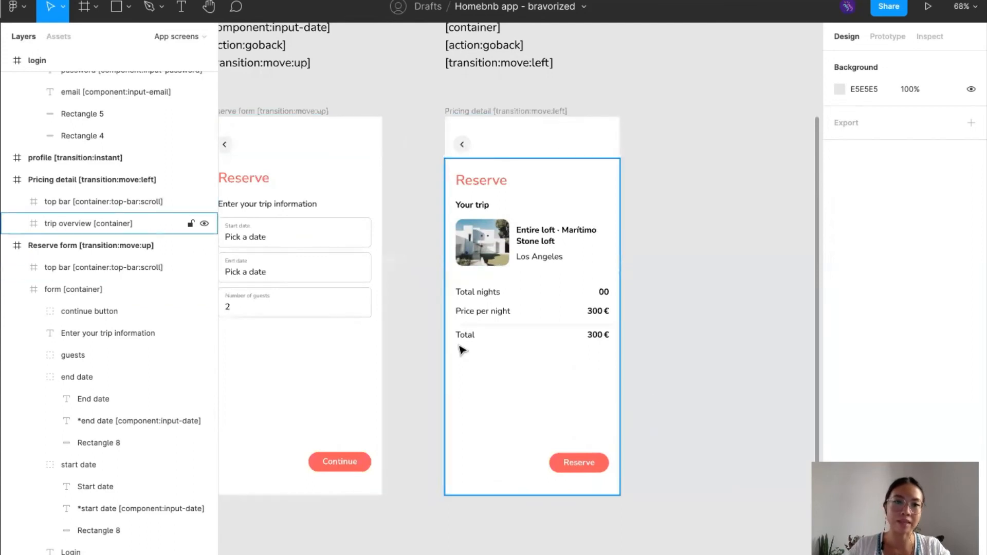
scroll(458, 348, "left", 3)
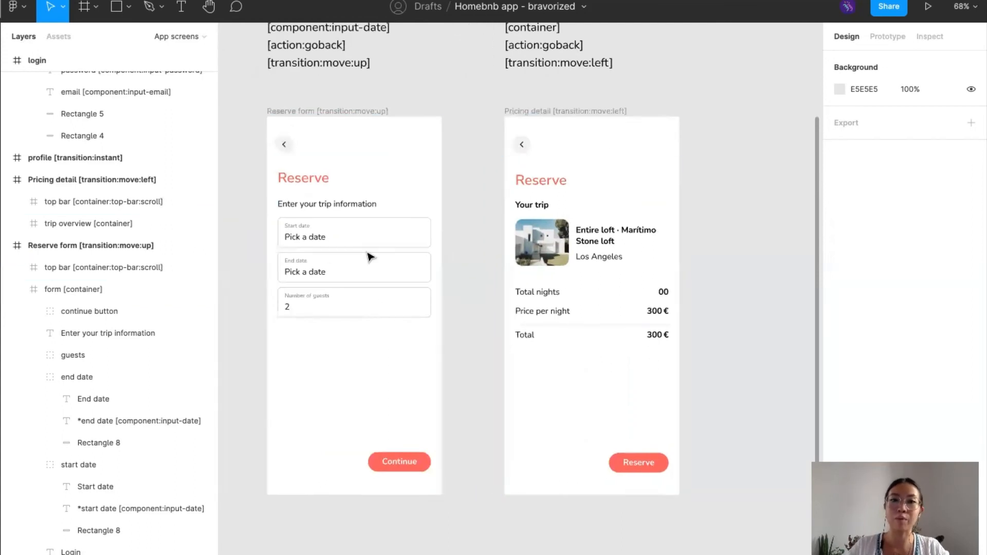
scroll(368, 271, "right", 10)
scroll(368, 271, "down", 3, "ctrl")
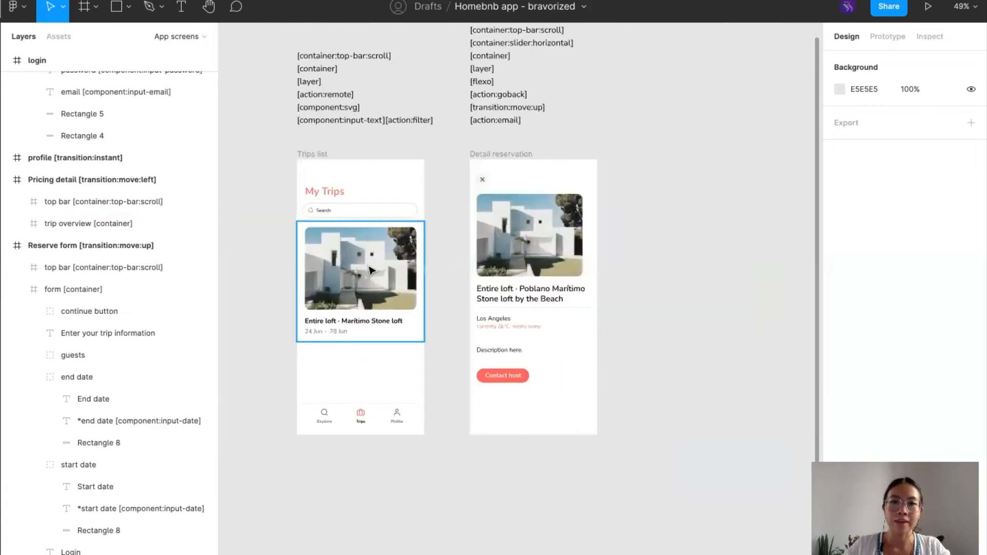
Compare the Trips list and Detail reservation screens and their tag notes with the Property list and Detail listing screens.
scroll(369, 271, "up", 4, "ctrl")
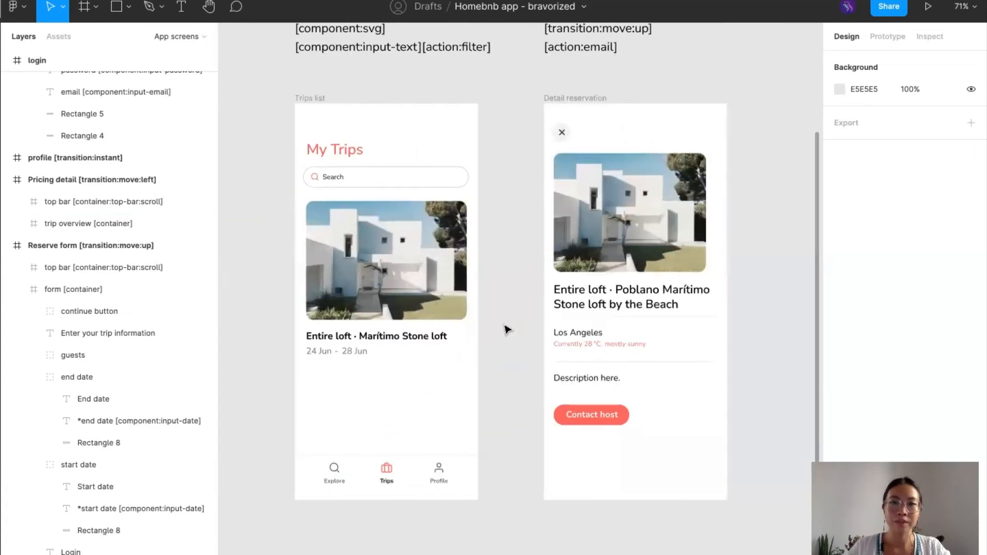
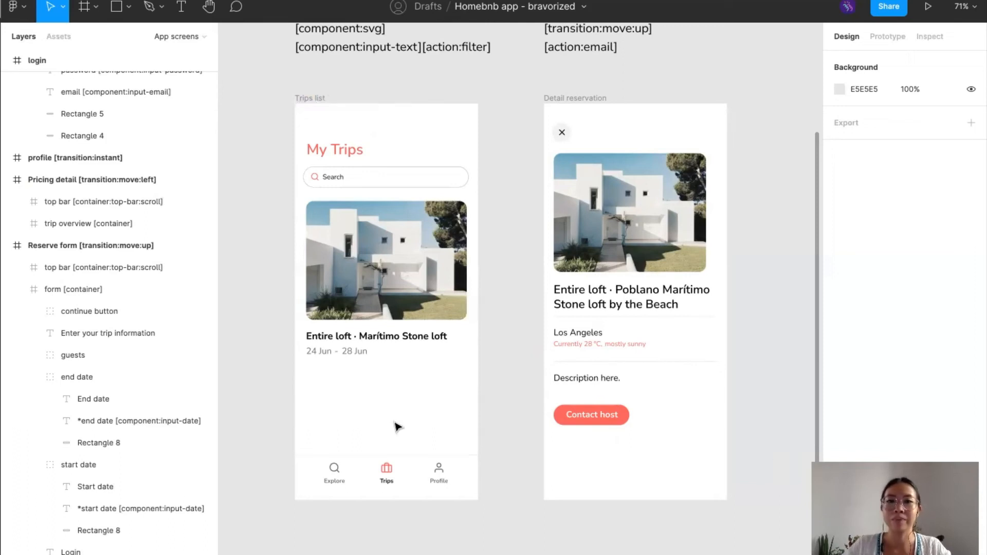
scroll(397, 427, "left", 10)
scroll(396, 428, "down", 5)
scroll(397, 427, "left", 5)
scroll(397, 428, "up", 2)
scroll(396, 427, "up", 3)
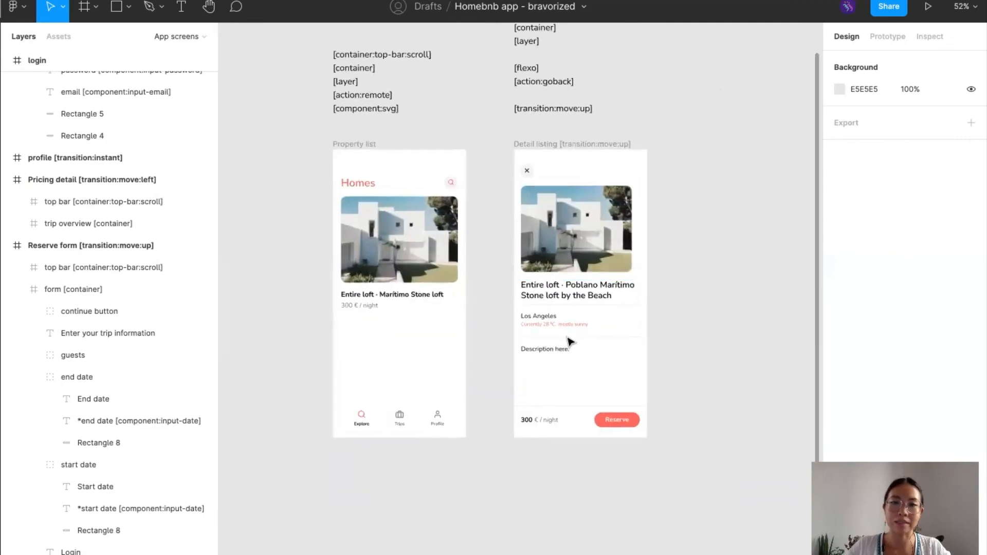
scroll(569, 341, "down", 4)
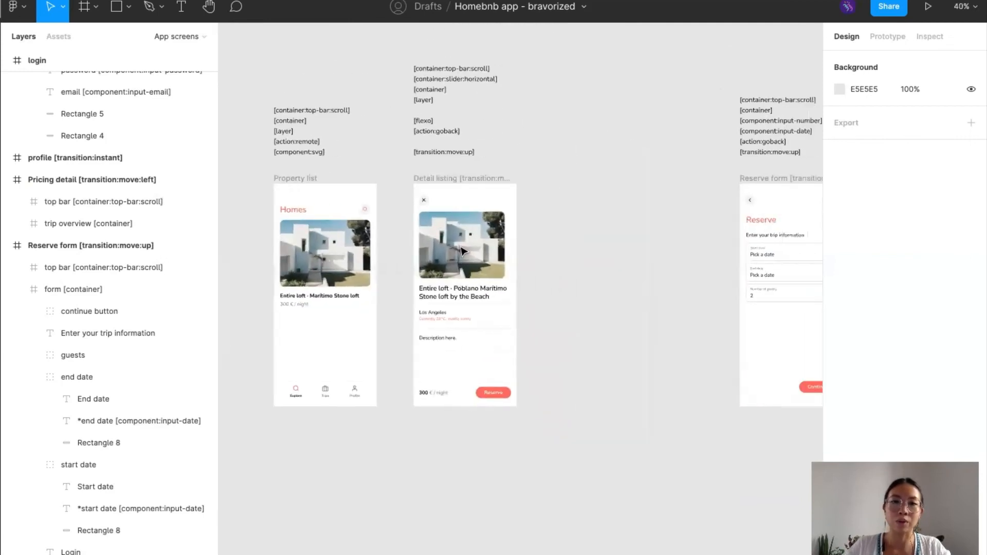
left_click(296, 178)
left_click(451, 178, "shift")
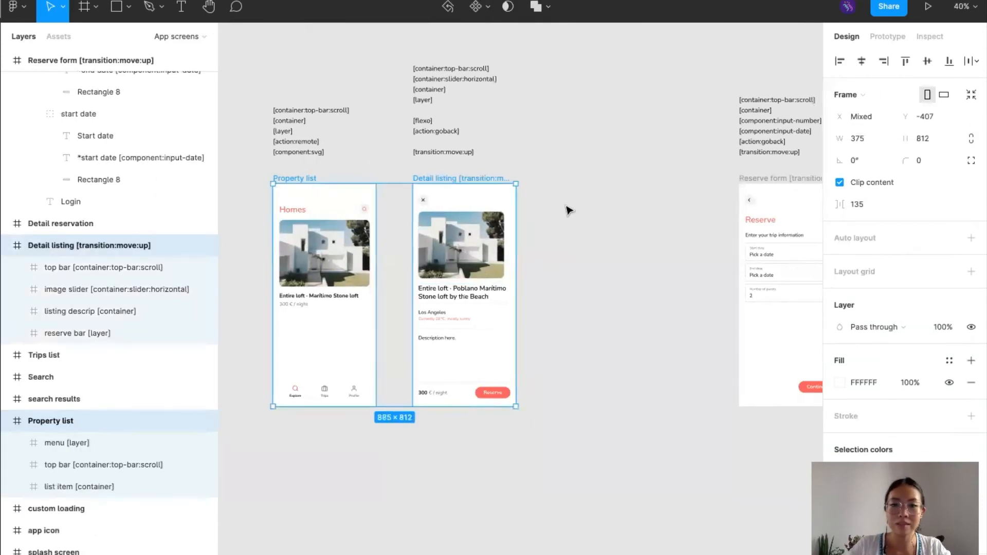
scroll(567, 209, "right", 2)
scroll(467, 348, "right", 5)
scroll(469, 353, "right", 8)
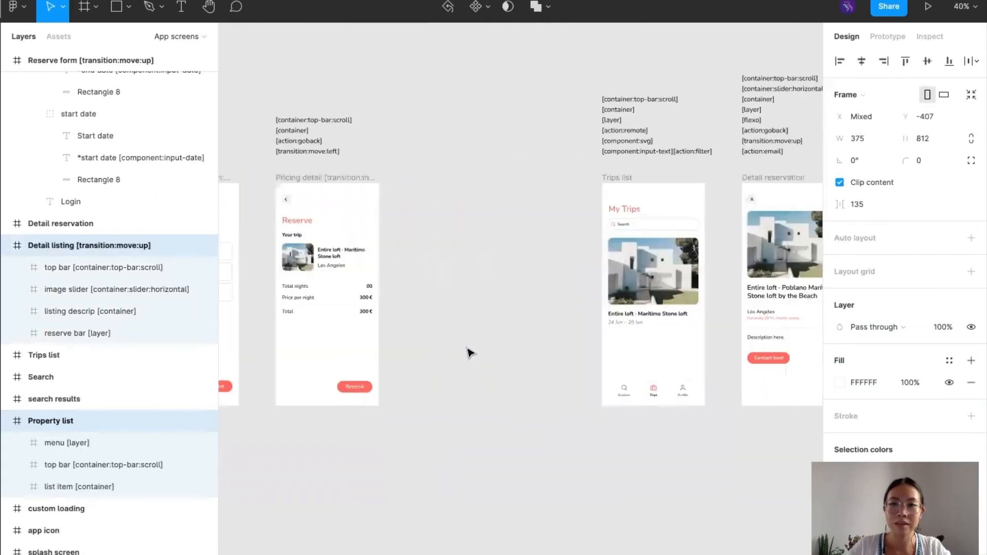
scroll(312, 225, "up", 2)
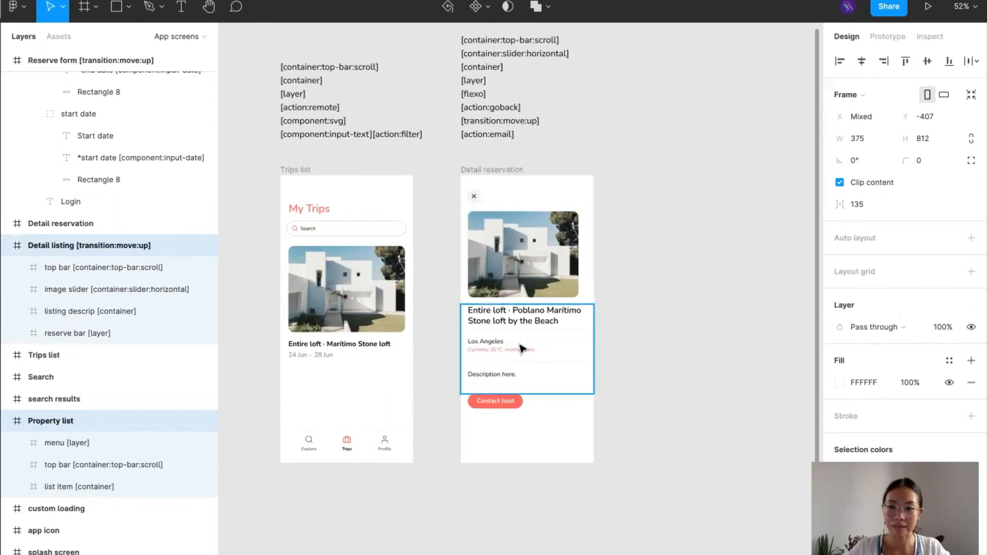
Expand the button container of Detail reservation down to the contact button's default and pressed layers.
left_click(493, 419)
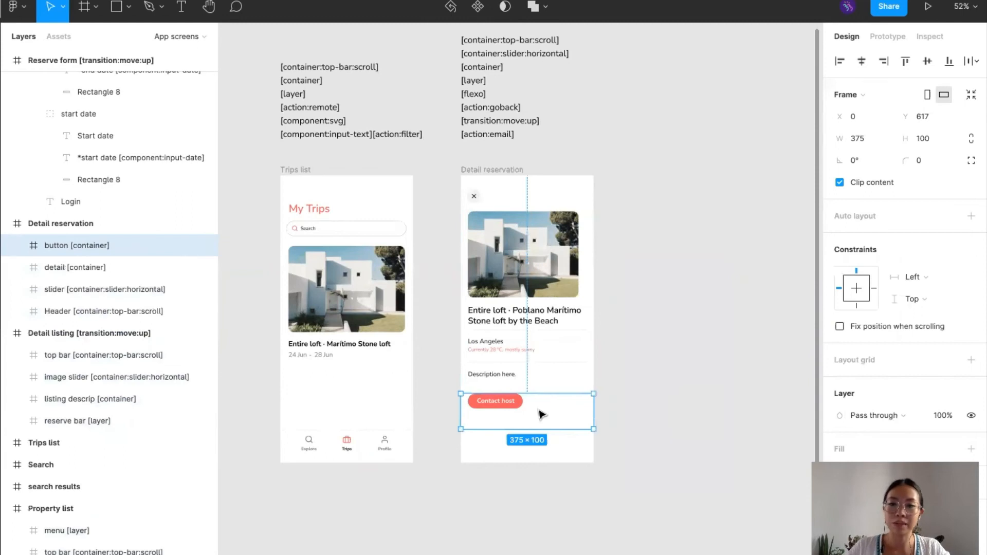
left_click(629, 411)
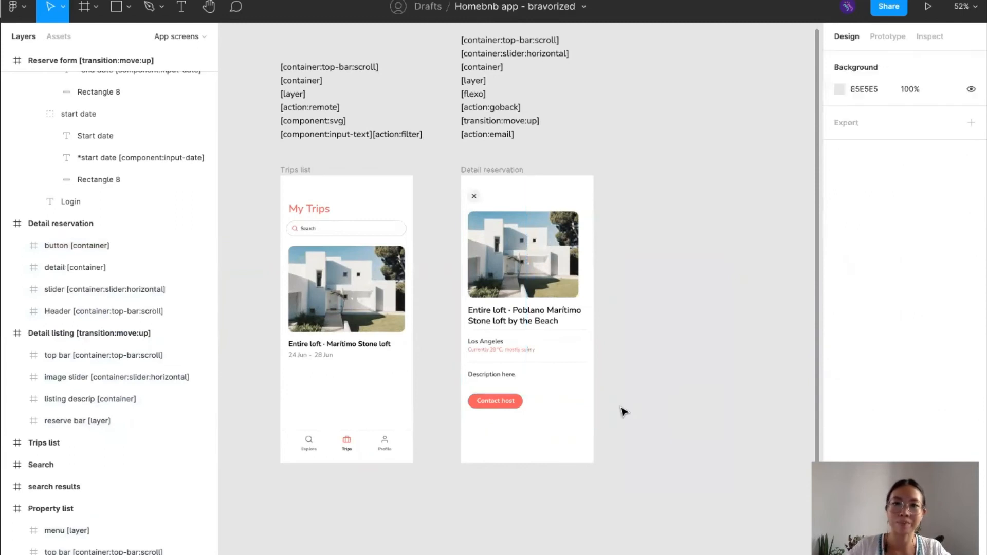
left_click(514, 417)
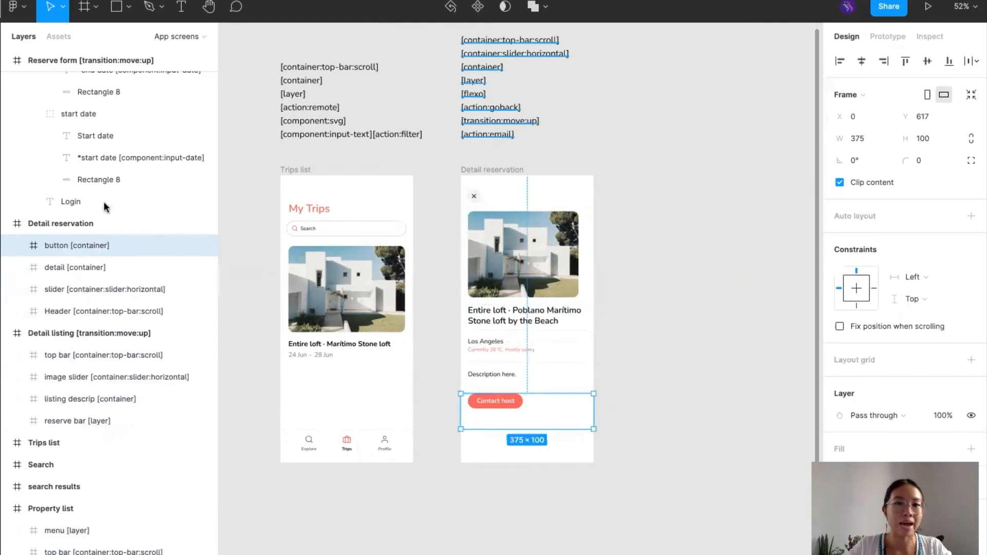
left_click(516, 404)
left_click(18, 318)
left_click(34, 340)
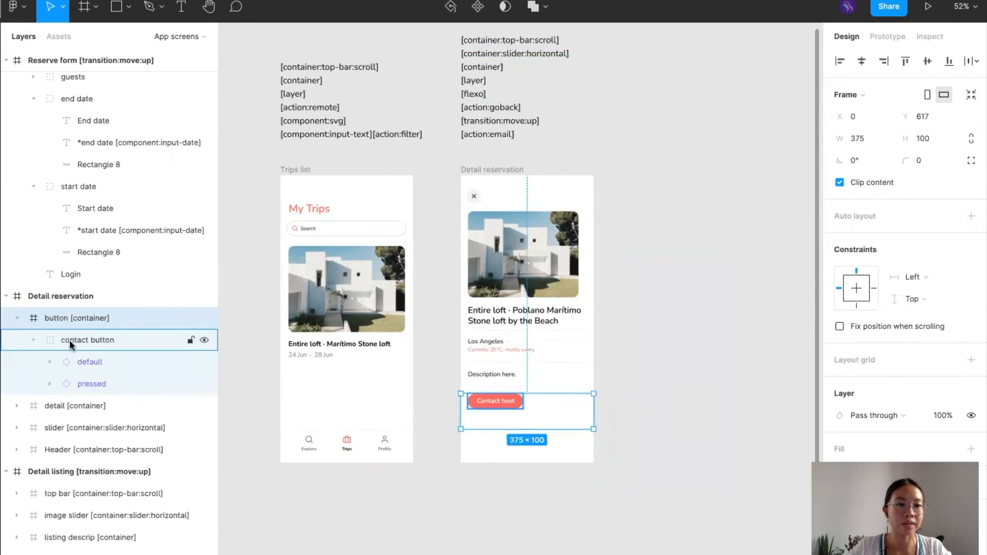
Append the [action:email] tag from the notes to the contact button's default layer name and collapse the Detail reservation layers.
double_click(479, 136)
left_click_drag(533, 134, 453, 134)
key("ctrl+c")
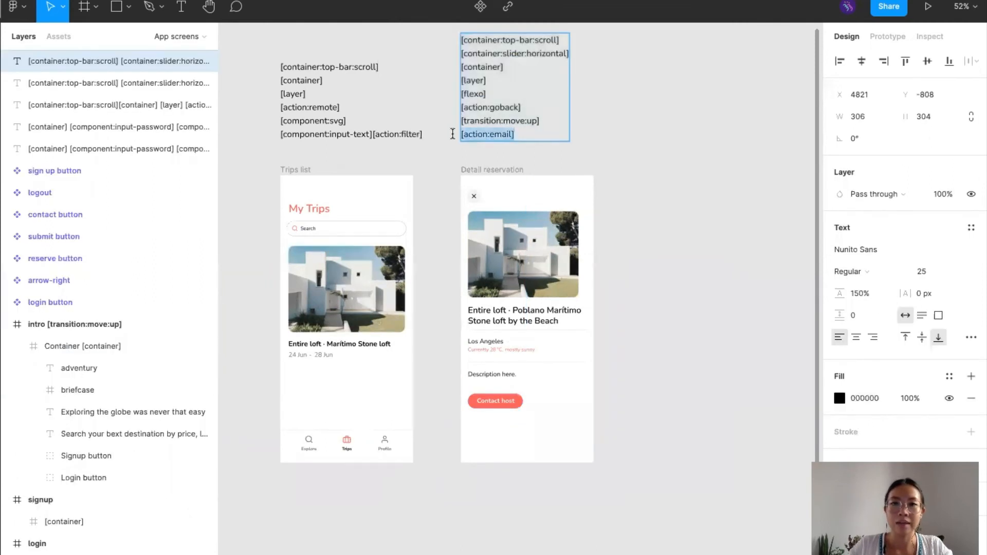
left_click(514, 401)
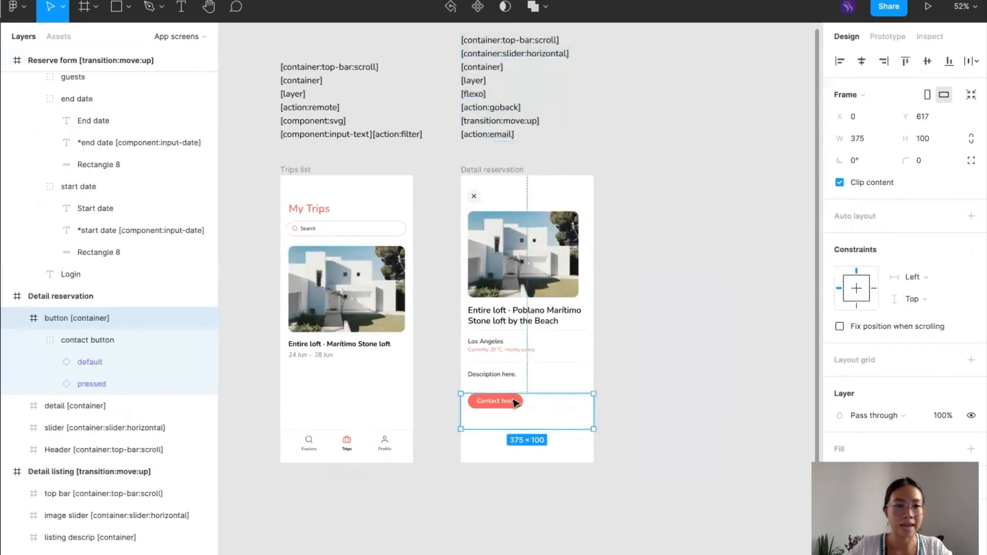
double_click(103, 362)
key("Right")
key("ctrl+v")
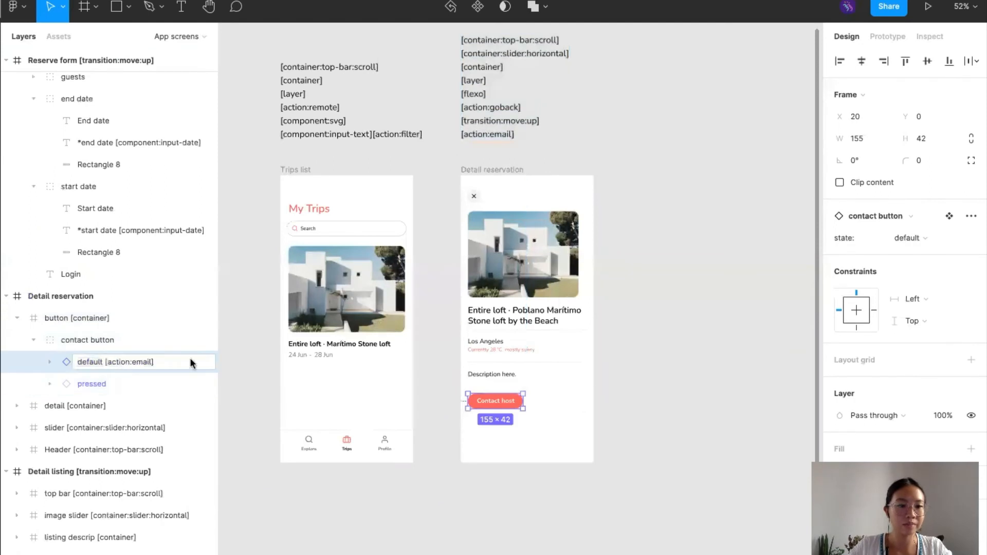
left_click(234, 366)
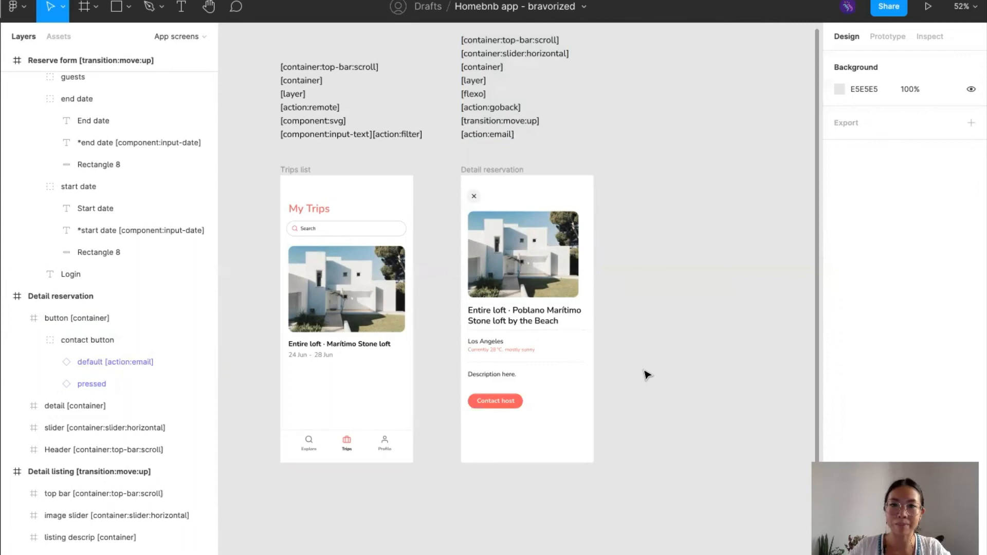
left_click(17, 319)
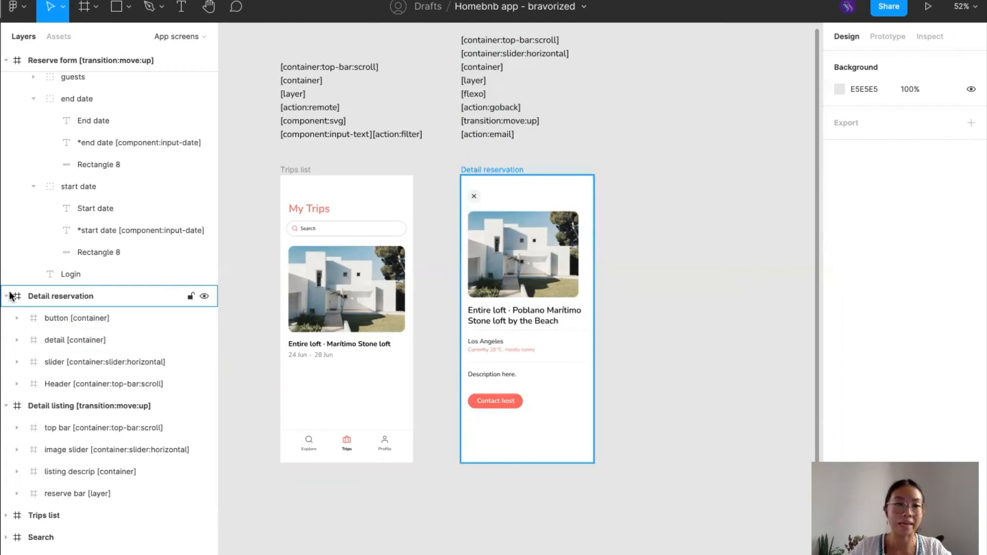
left_click(7, 297)
Examine the Search and search results screens with their tag notes, including the search icon in the Property list header.
scroll(612, 337, "right", 1)
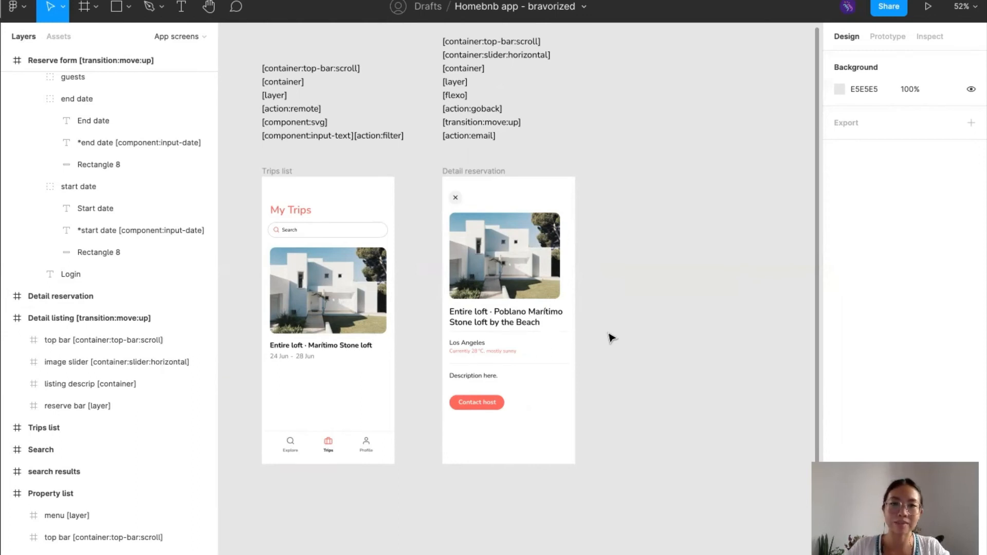
scroll(609, 334, "right", 9)
scroll(609, 334, "up", 3)
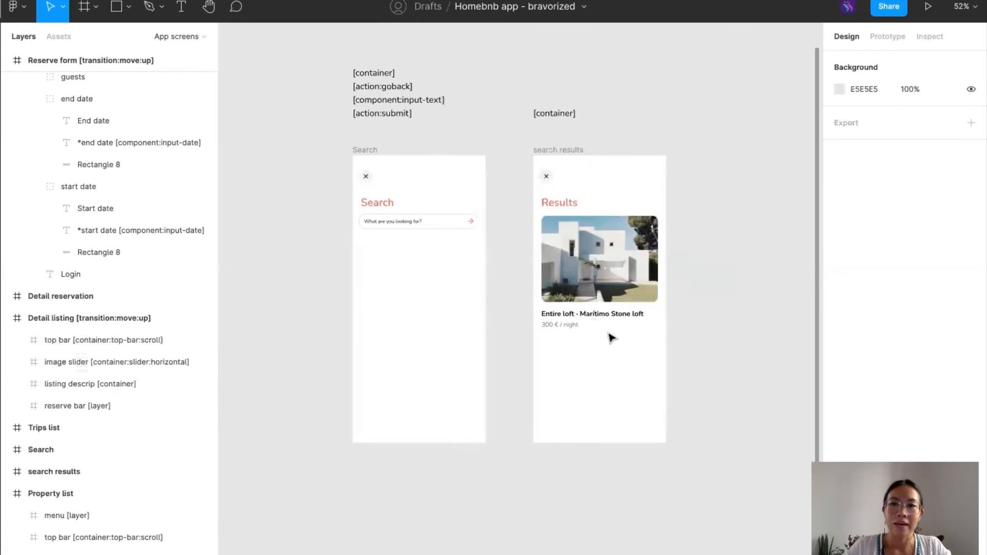
scroll(610, 337, "down", 3)
scroll(565, 339, "up", 1)
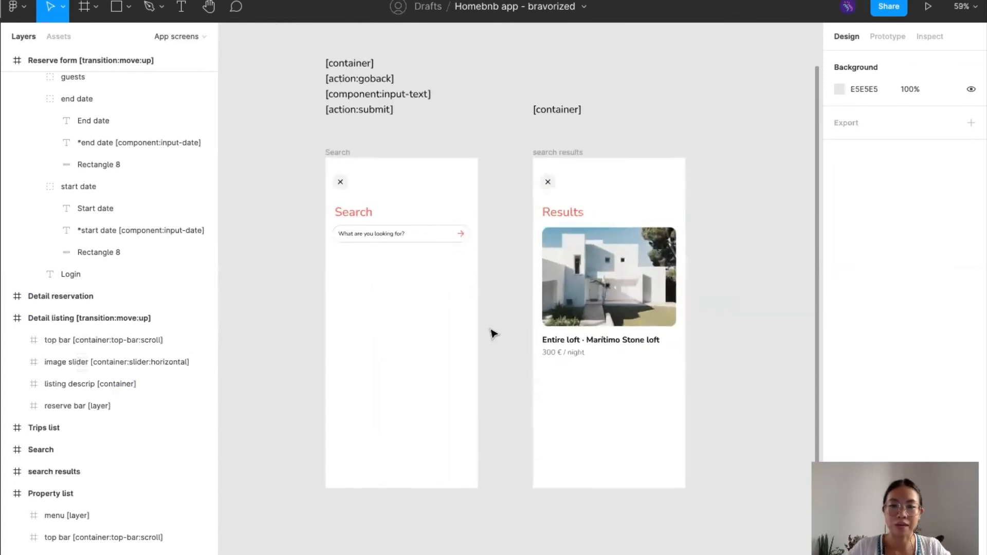
scroll(465, 246, "down", 3)
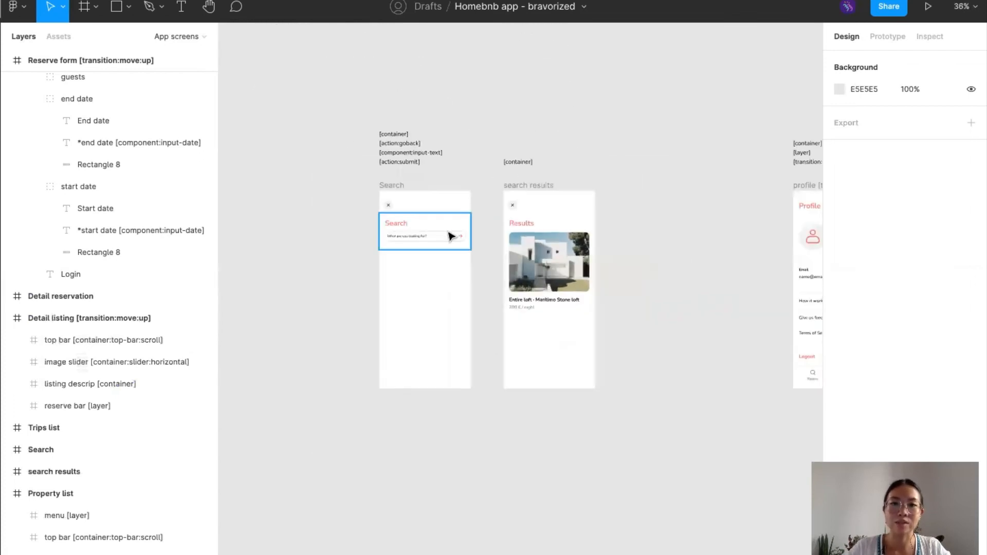
scroll(450, 236, "up", 4)
scroll(335, 359, "down", 1)
scroll(335, 358, "right", 1)
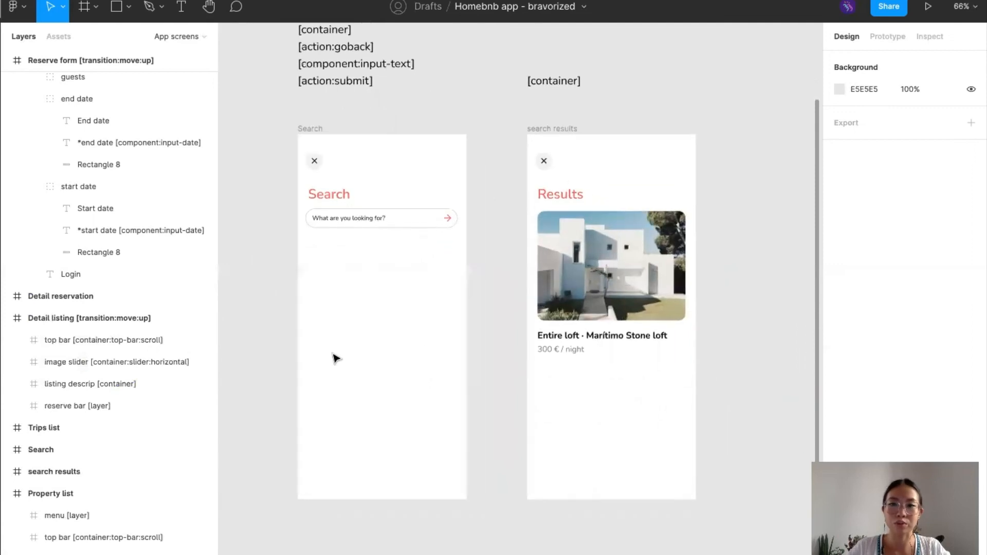
scroll(335, 358, "down", 3)
scroll(335, 358, "left", 10)
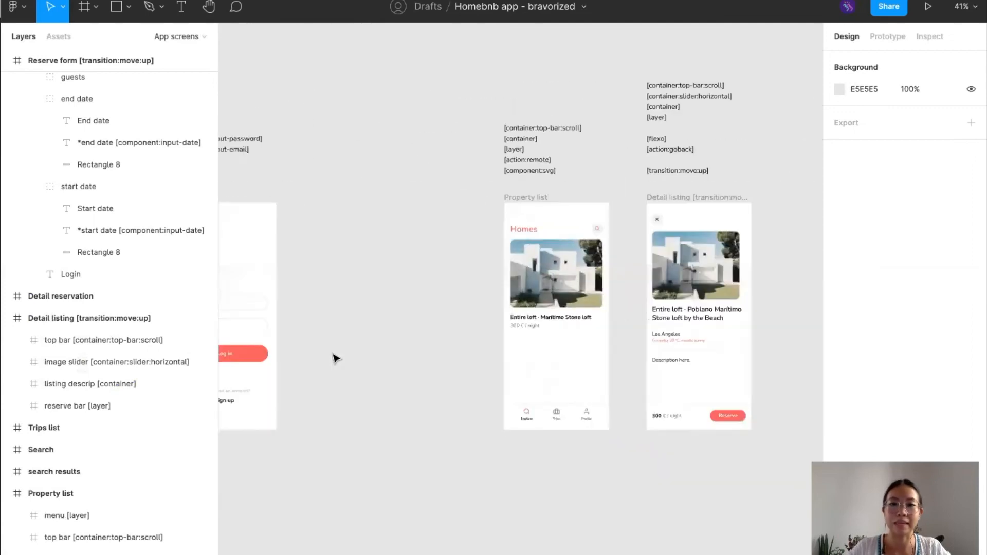
scroll(523, 265, "up", 5)
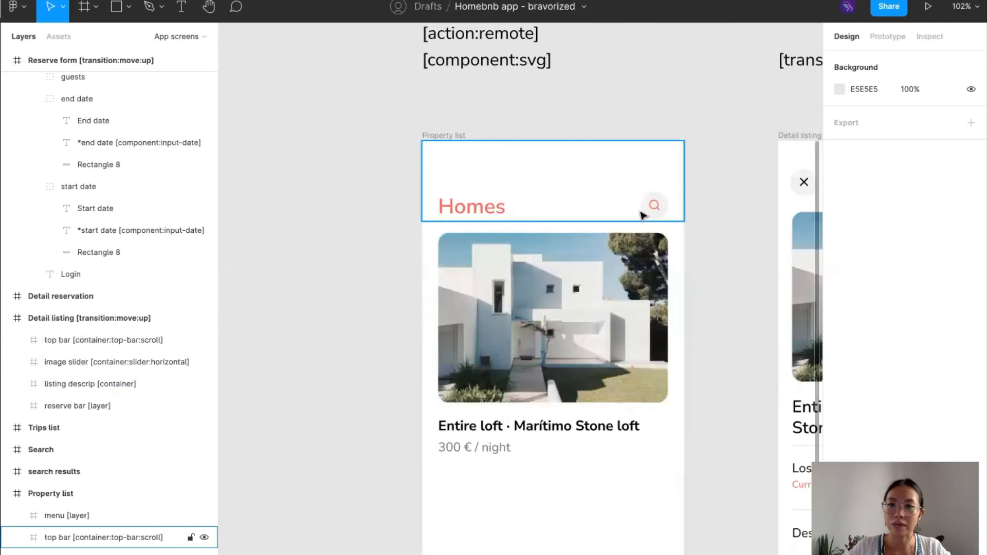
scroll(641, 214, "down", 3)
scroll(642, 215, "right", 10)
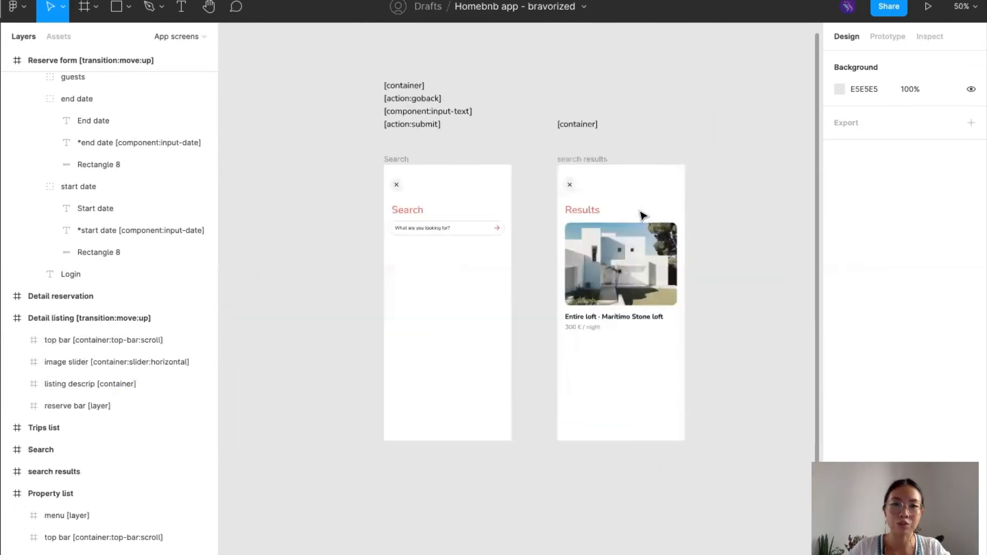
scroll(641, 215, "up", 1)
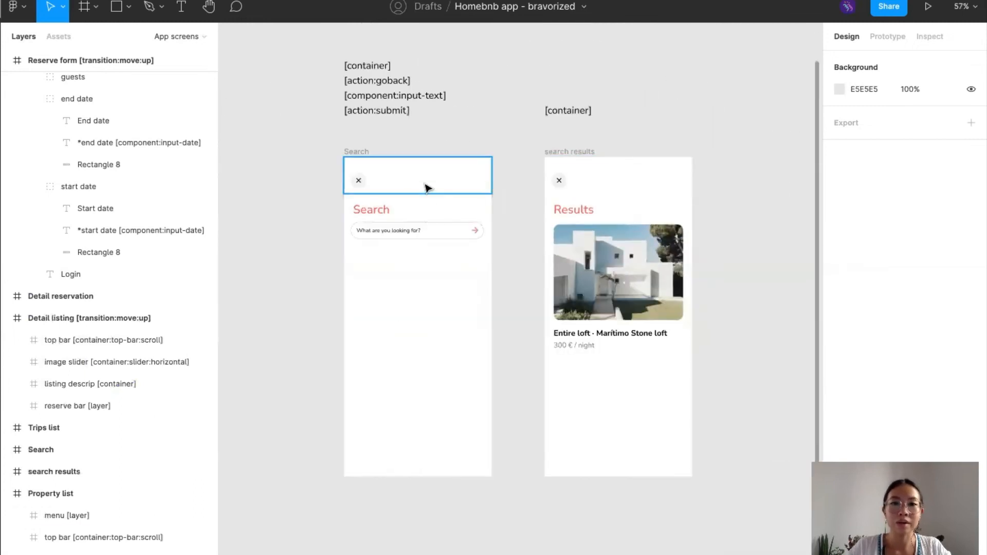
Inspect the header and search bar containers of Search and the header and place list containers of search results.
left_click(421, 220)
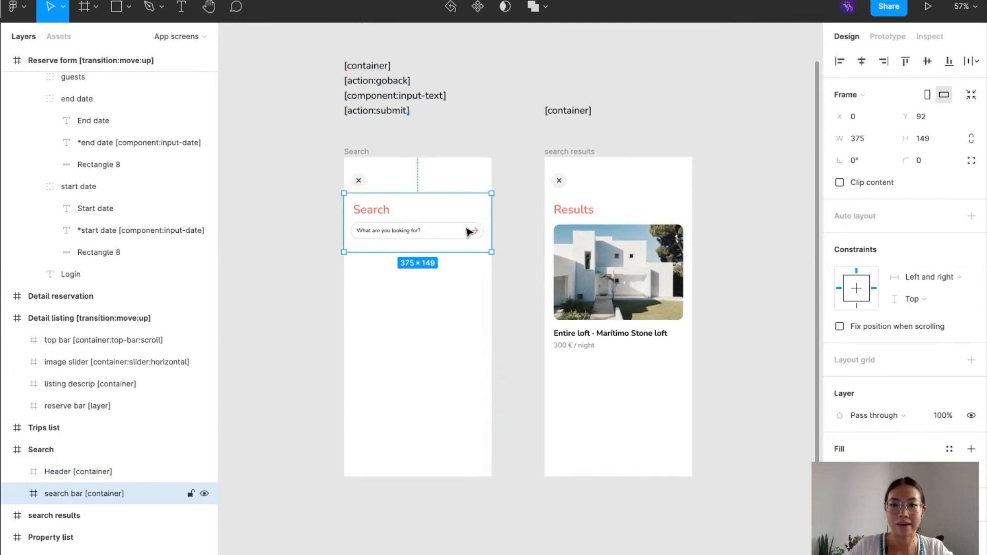
left_click(429, 181)
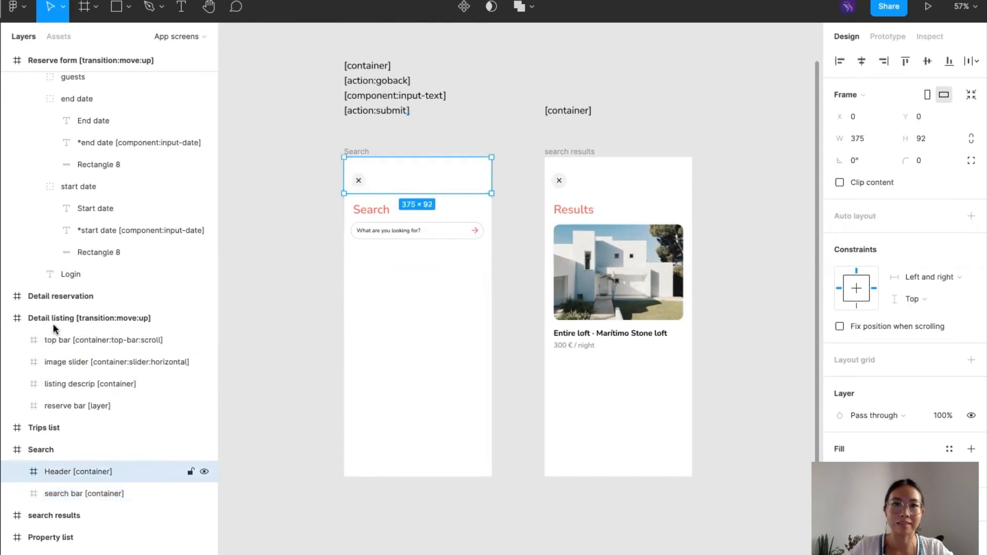
left_click(405, 233)
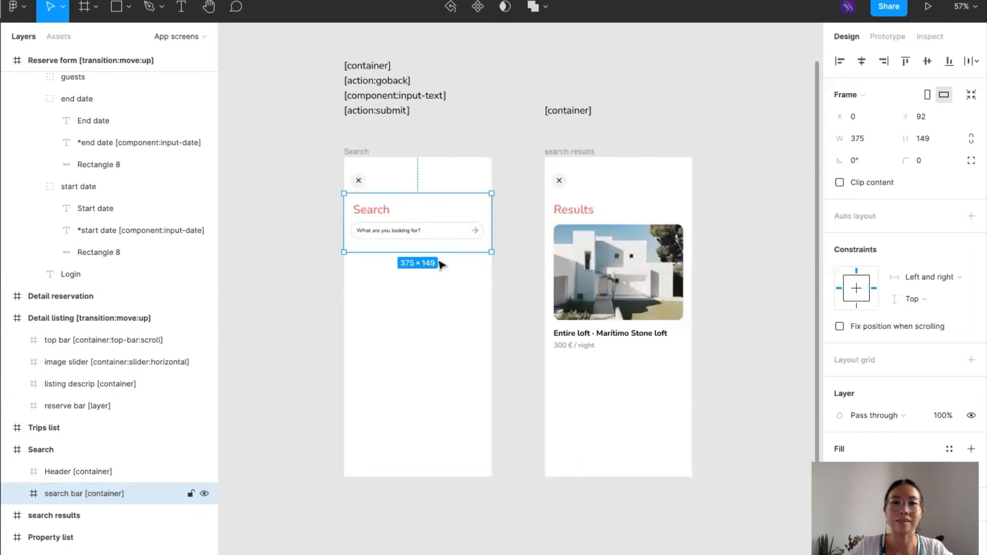
scroll(423, 341, "right", 3)
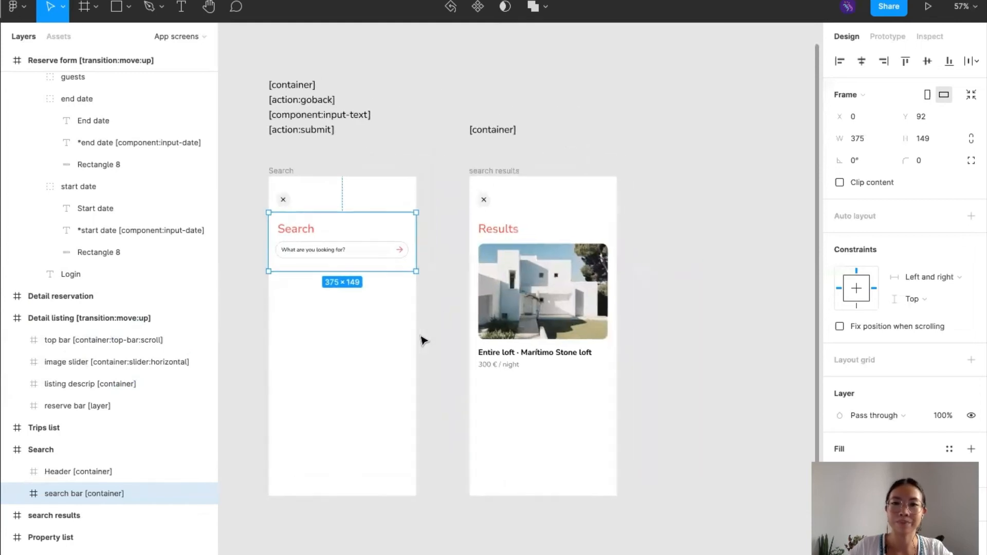
left_click(581, 217)
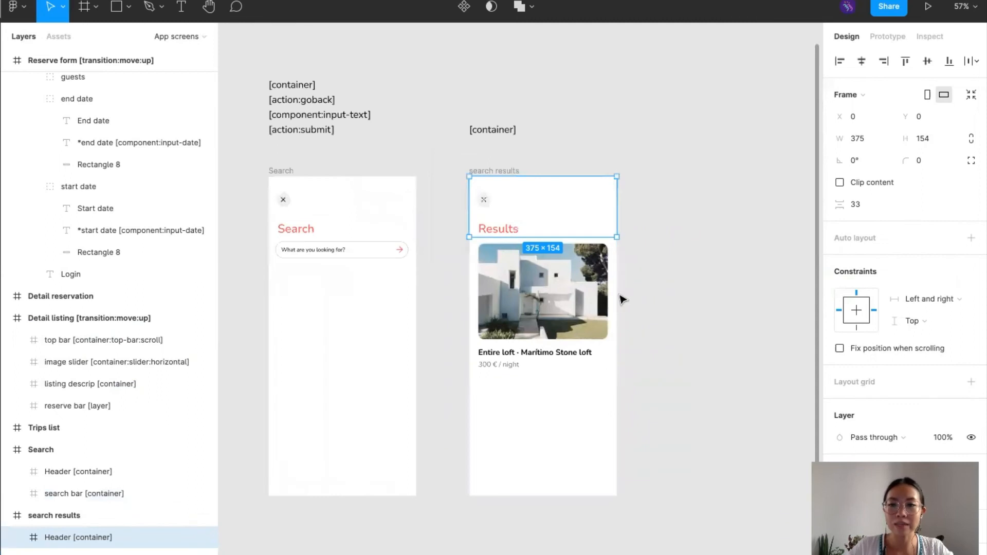
left_click(592, 311)
scroll(594, 314, "down", 2)
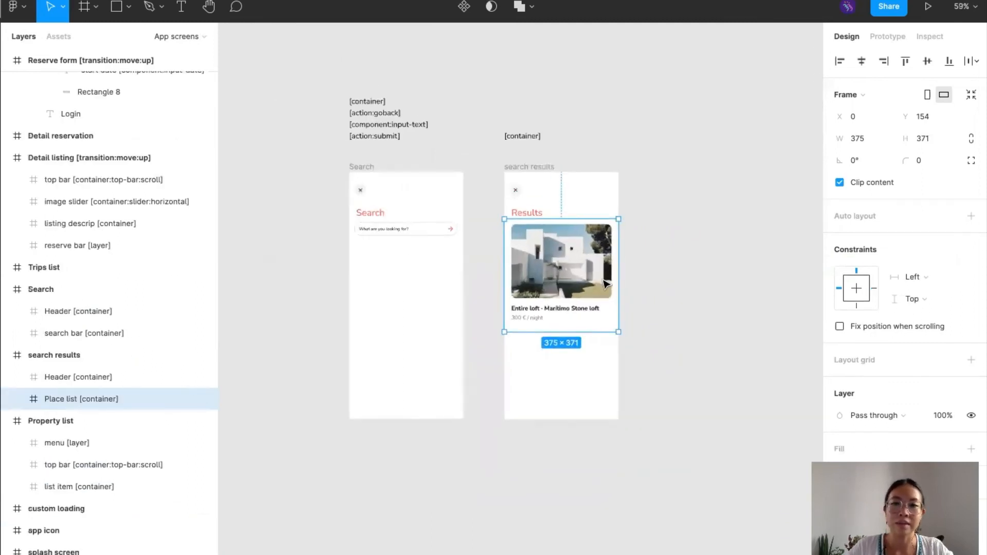
Look back over the Detail reservation, Trips list, Reserve form and Pricing detail screens and return to Search and search results.
scroll(607, 282, "left", 5)
scroll(606, 284, "right", 5)
scroll(606, 284, "left", 12)
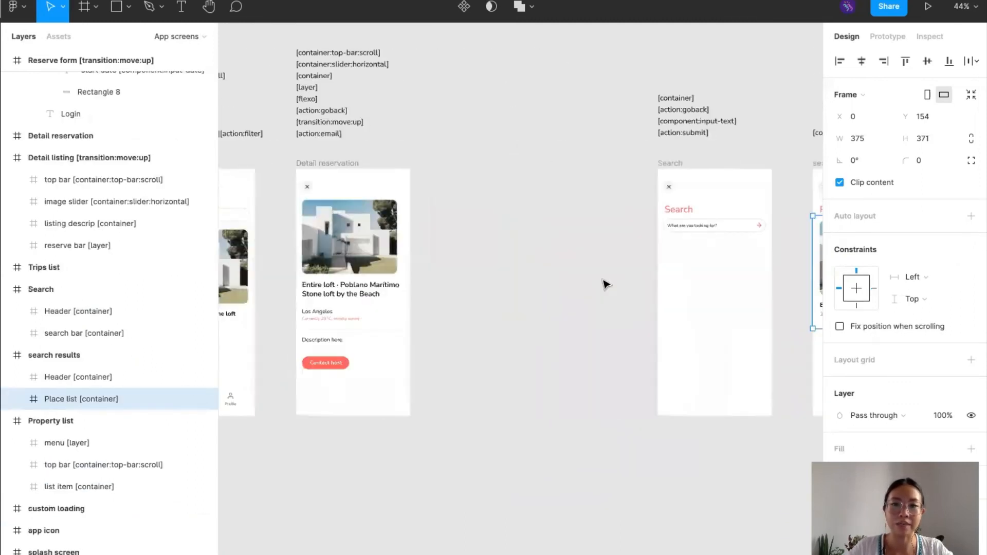
scroll(606, 284, "right", 3)
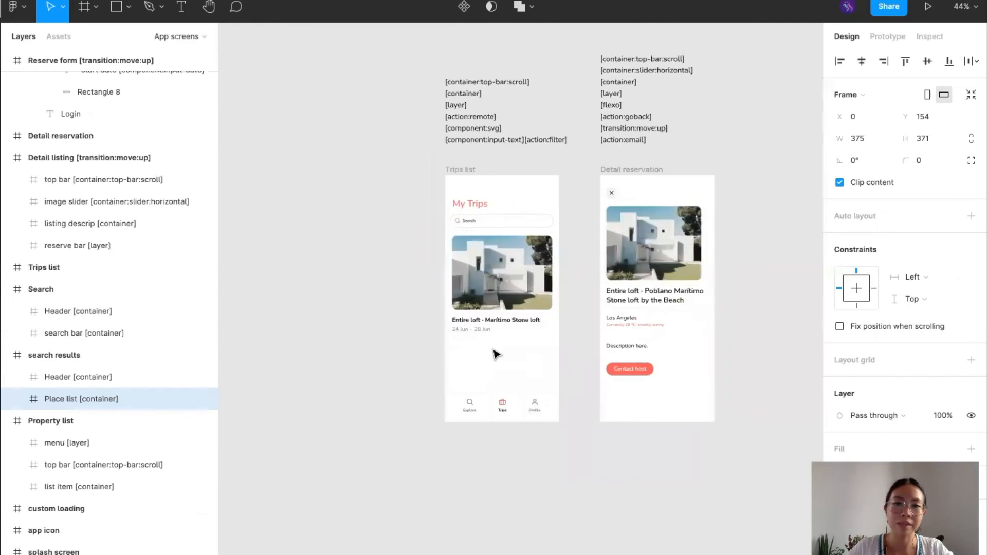
scroll(495, 353, "right", 10)
scroll(487, 349, "right", 10)
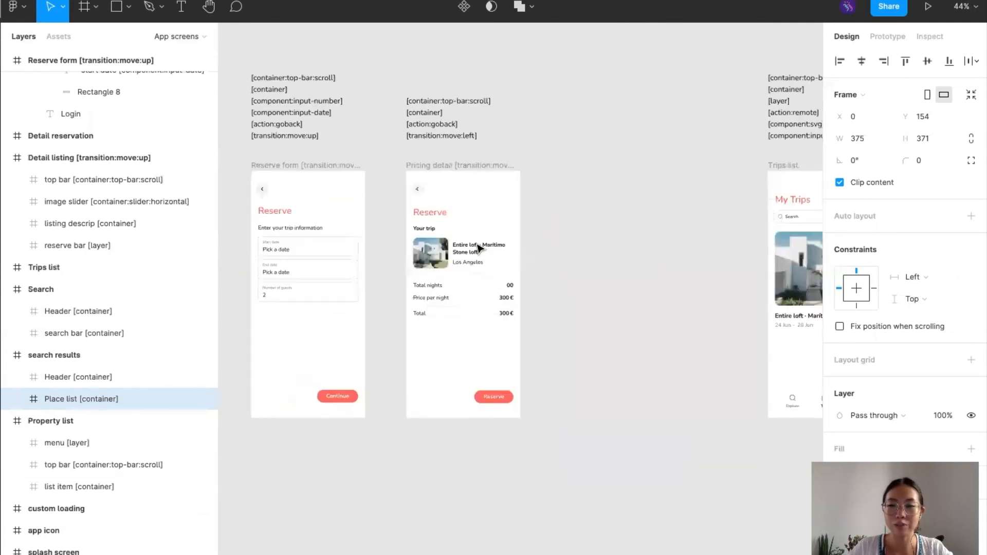
scroll(477, 249, "right", 3)
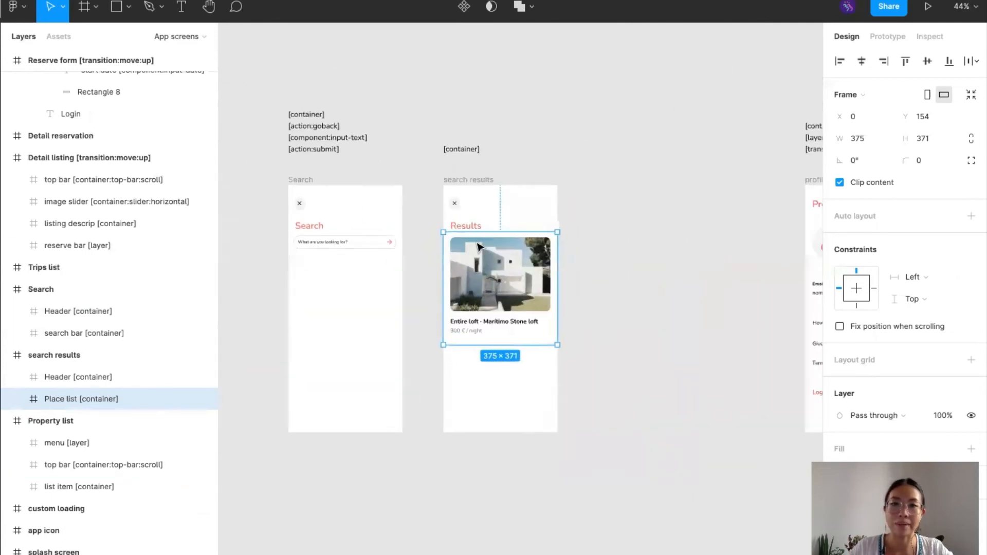
Examine the search results screen and the profile screen with its [container], [layer] and [transition:instant] tag notes.
left_click(475, 181)
scroll(474, 175, "up", 3)
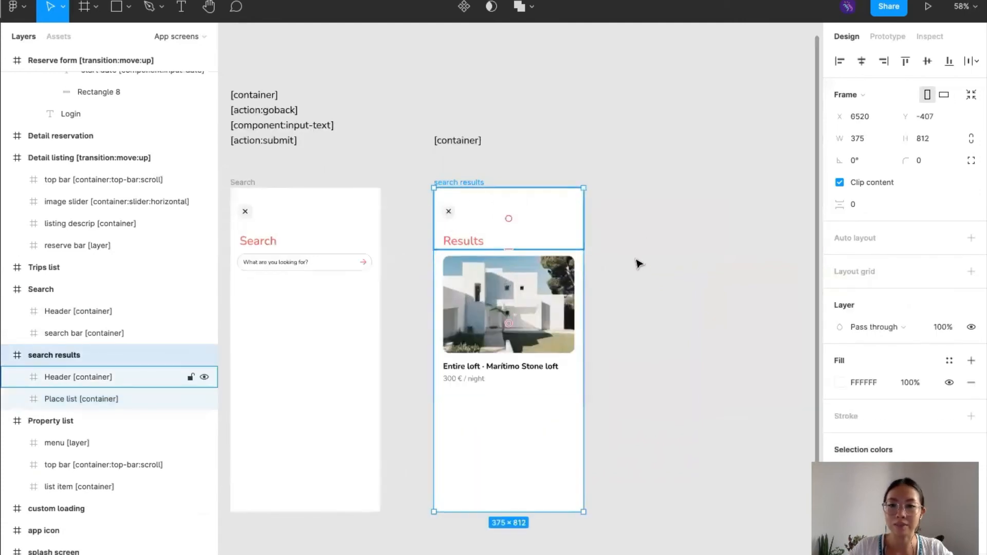
scroll(639, 264, "down", 2)
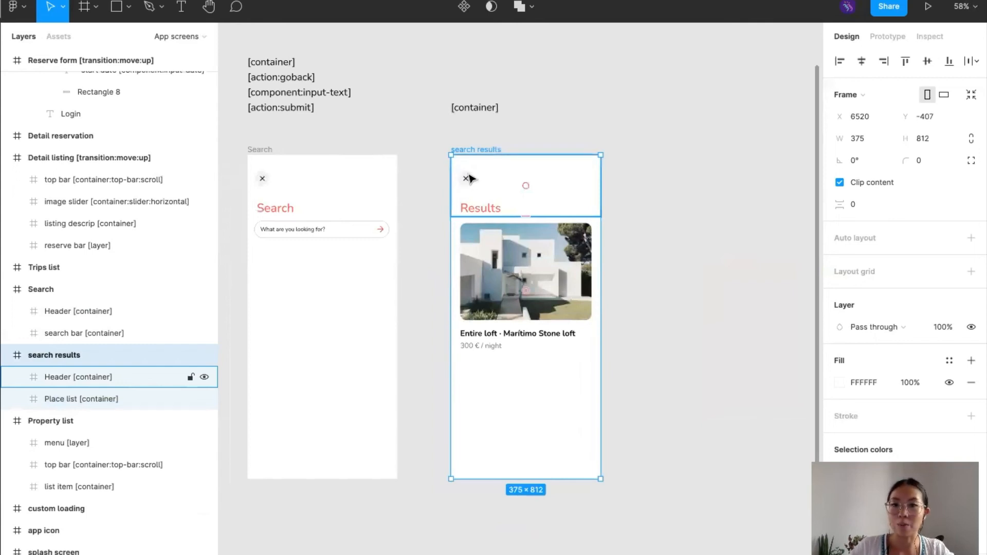
scroll(643, 293, "down", 2, "ctrl")
scroll(644, 294, "right", 10)
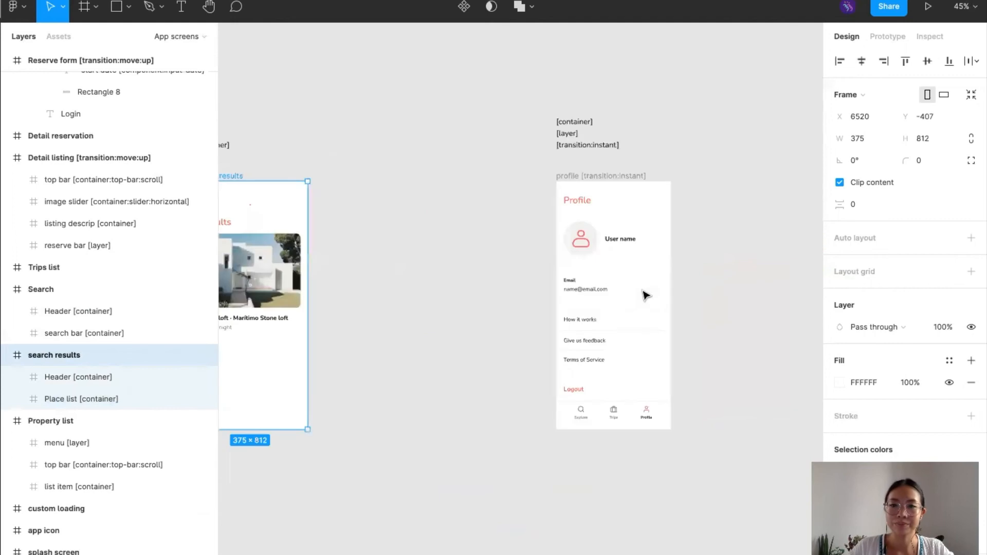
scroll(646, 294, "up", 3, "ctrl")
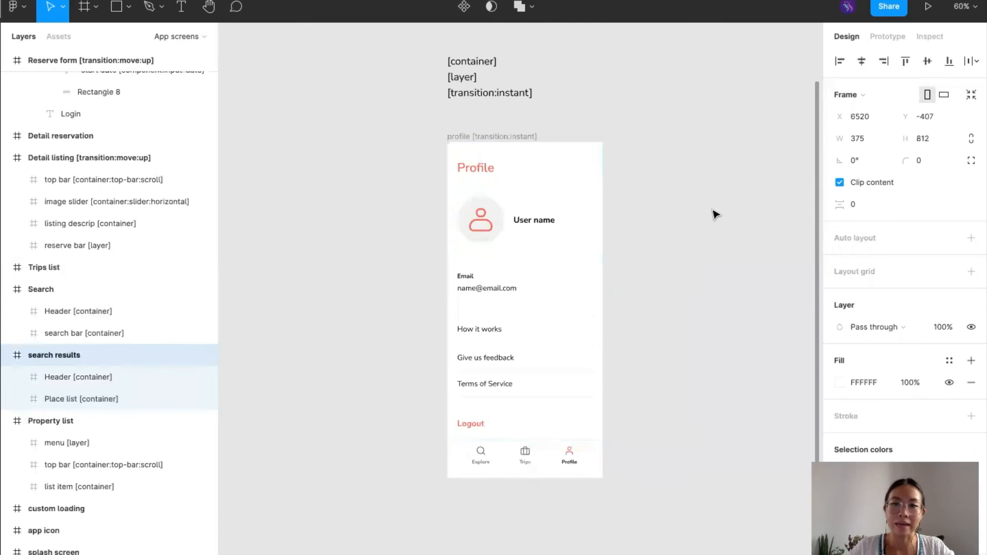
scroll(716, 214, "right", 2)
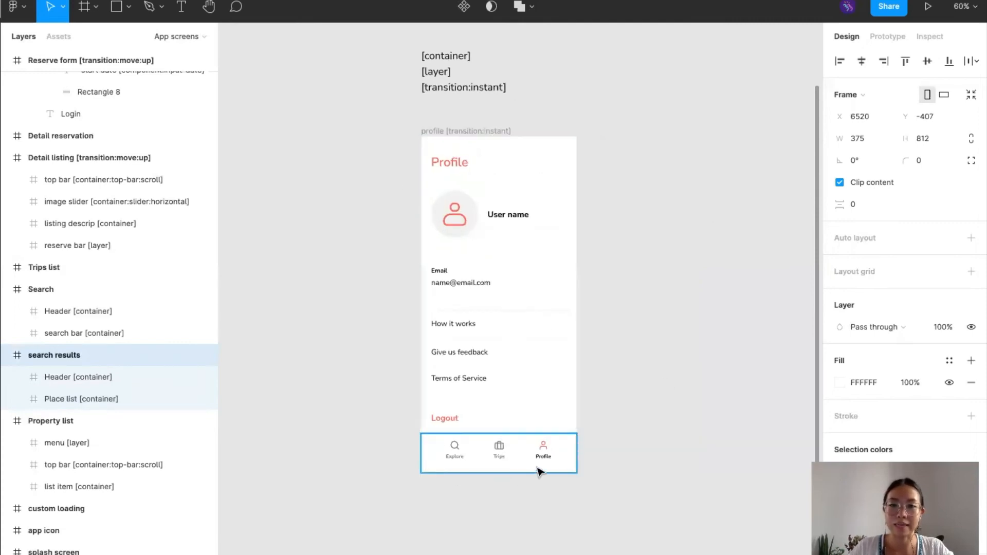
scroll(647, 335, "down", 2)
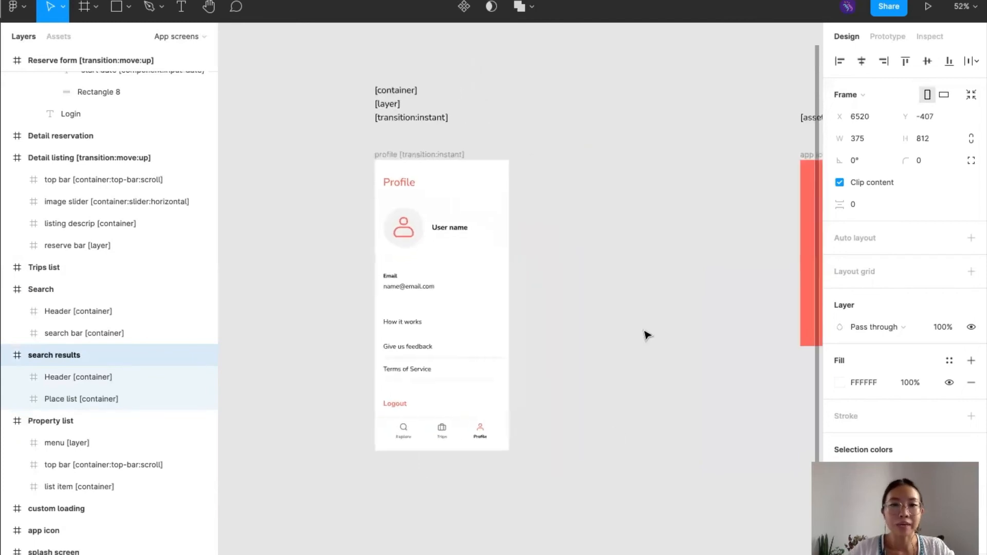
scroll(646, 335, "left", 7)
scroll(646, 336, "right", 8)
scroll(647, 336, "left", 2)
scroll(647, 335, "right", 3)
scroll(647, 336, "left", 4)
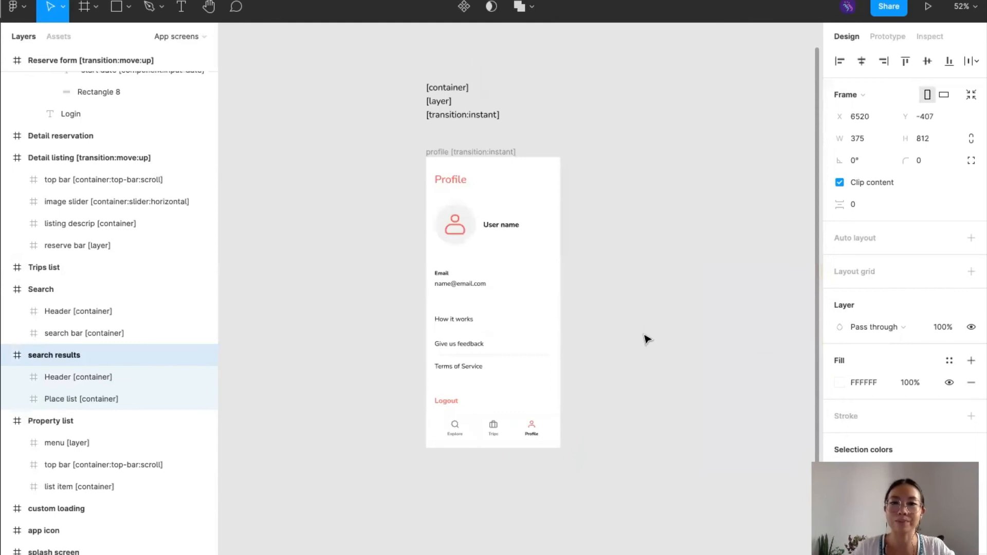
Inspect the app icon and splash screen frames together with their asset tag notes.
scroll(646, 340, "right", 12)
scroll(647, 339, "left", 4)
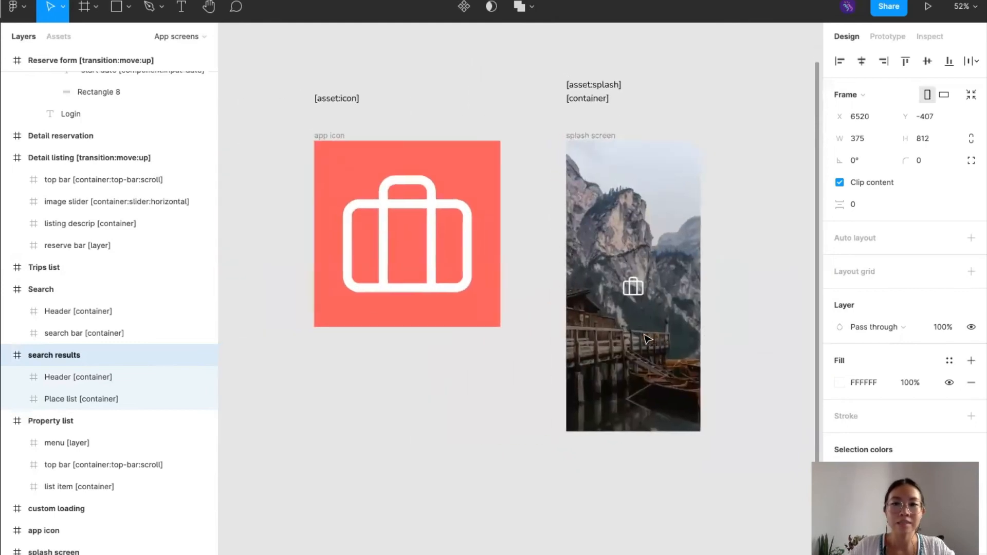
scroll(647, 339, "left", 1)
scroll(647, 340, "up", 1)
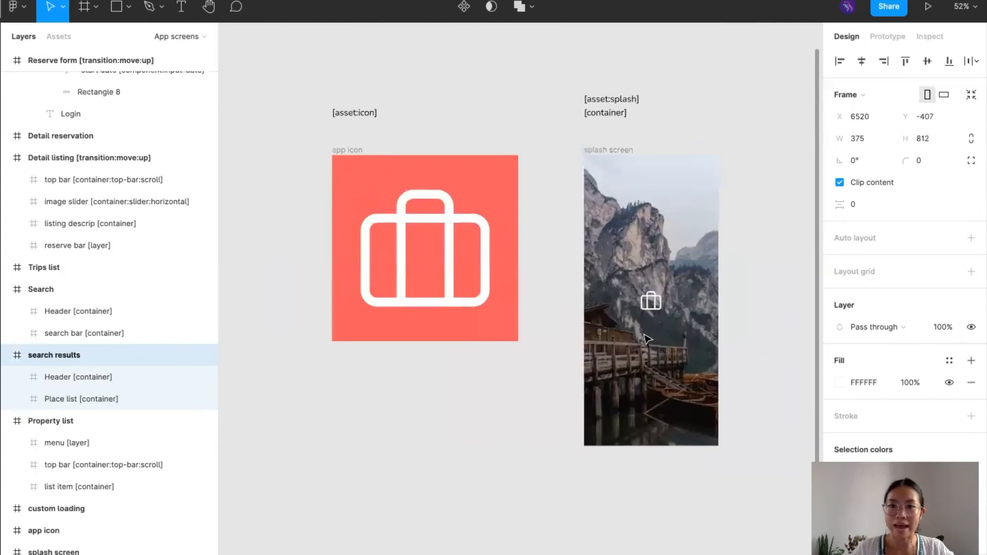
left_click(354, 152)
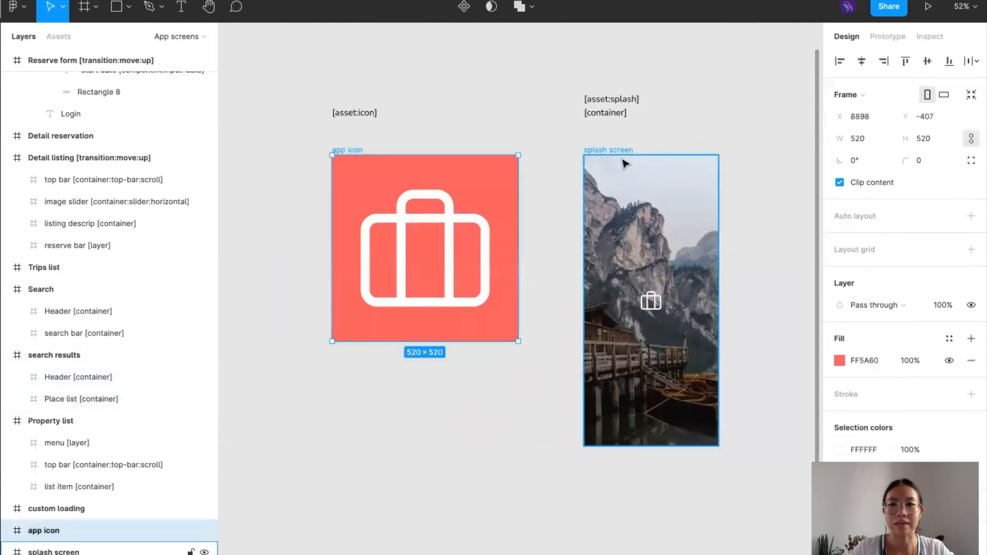
left_click(624, 163)
left_click(344, 153)
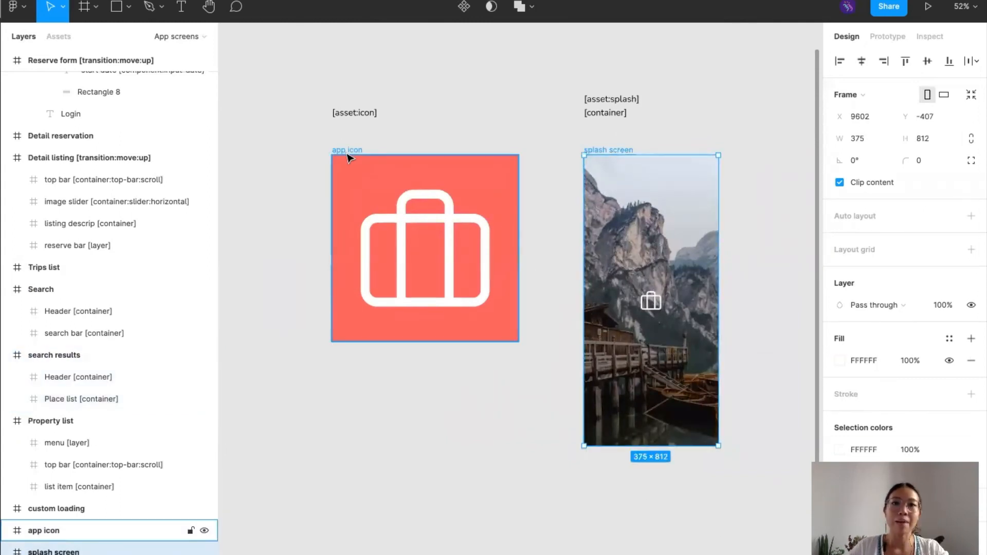
Copy the [asset:icon] tag from its note and append it to the app icon frame's name.
left_click(354, 113)
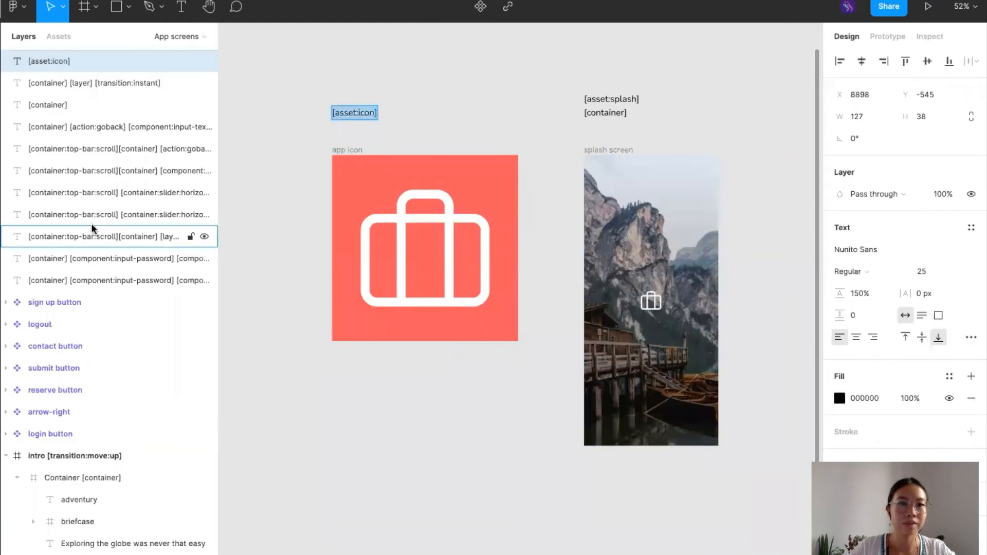
left_click(349, 150)
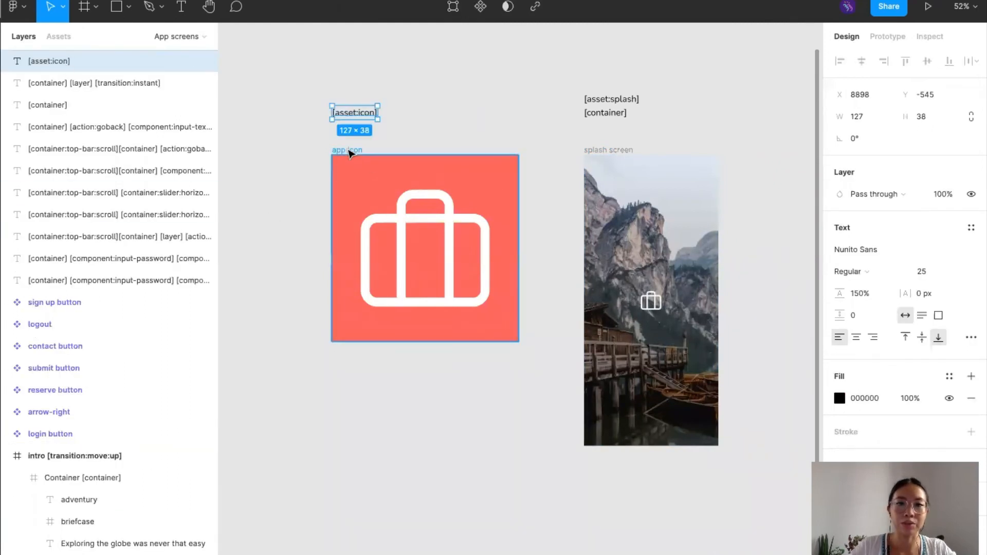
left_click(348, 150)
type("app [asset:icon]")
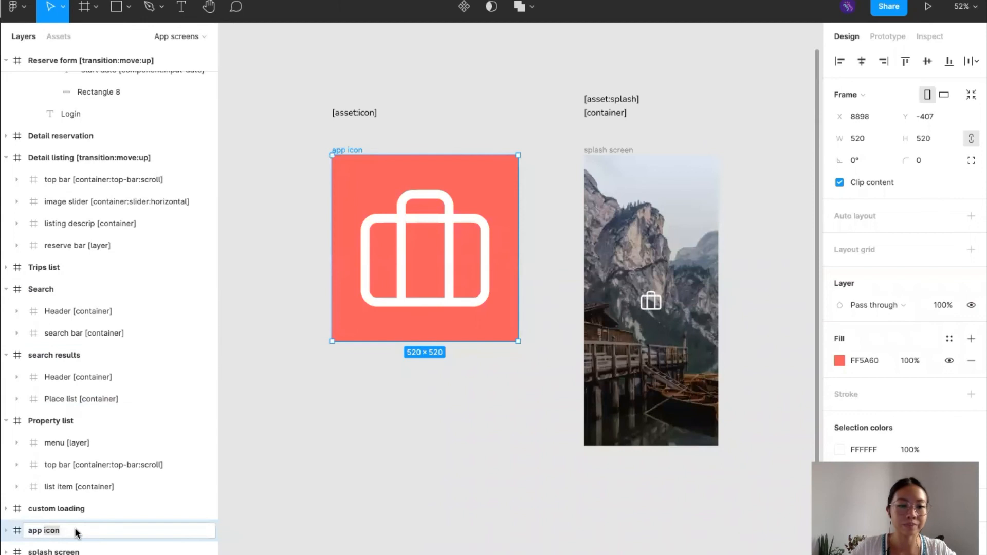
left_click(43, 531)
type("icon")
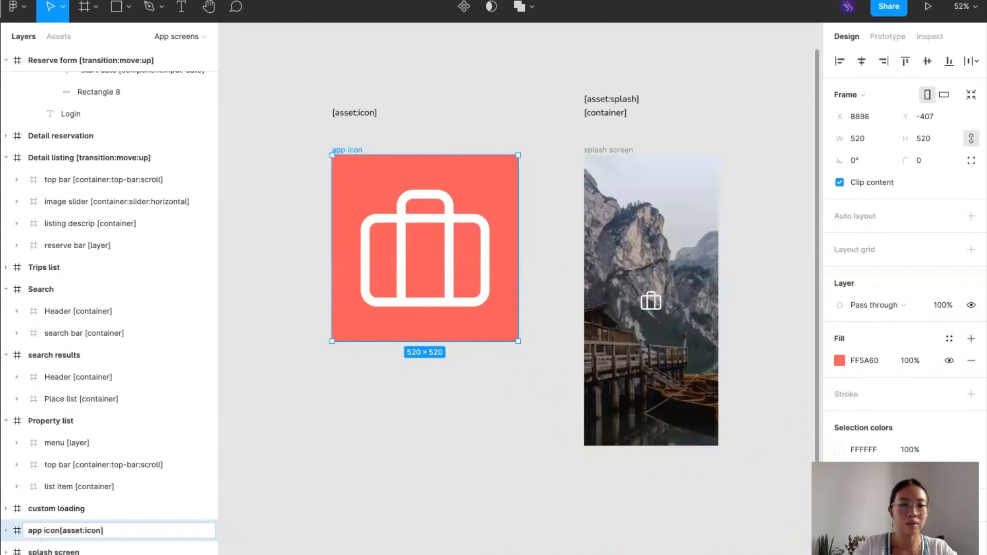
left_click(323, 448)
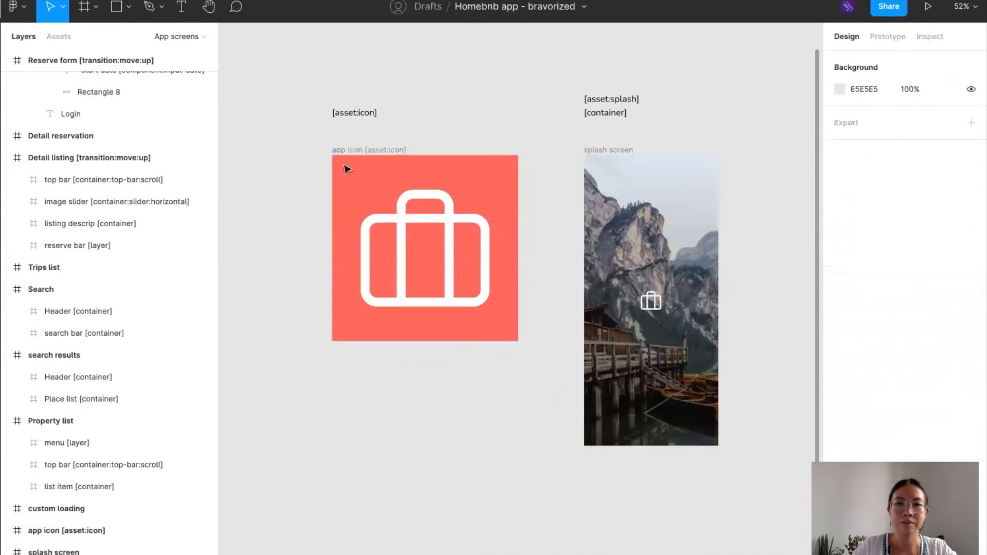
Copy the [asset:splash] tag from its note and append it to the splash screen frame's name.
left_click(608, 98)
double_click(608, 99)
key("super+c")
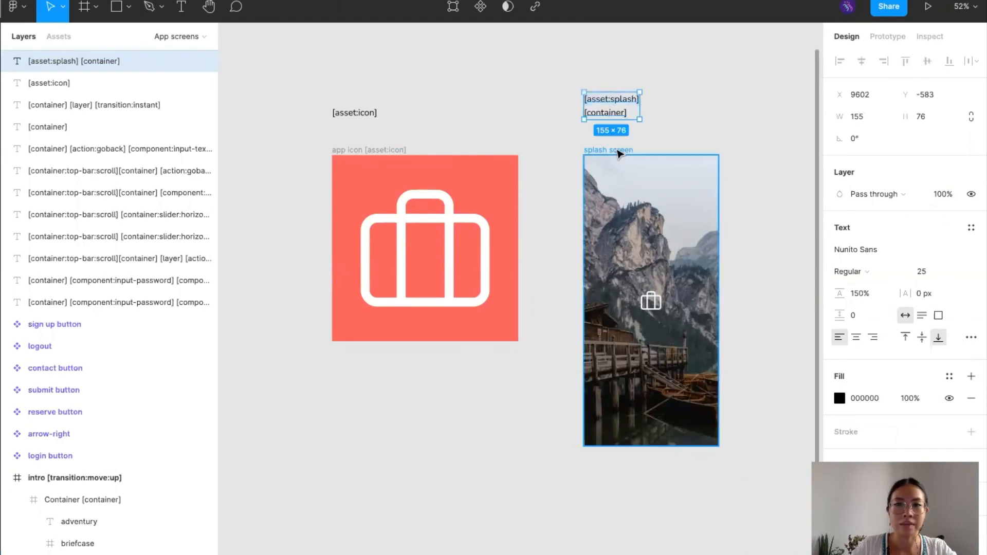
left_click(619, 152)
double_click(52, 551)
left_click(81, 552)
key("super+v")
left_click(254, 507)
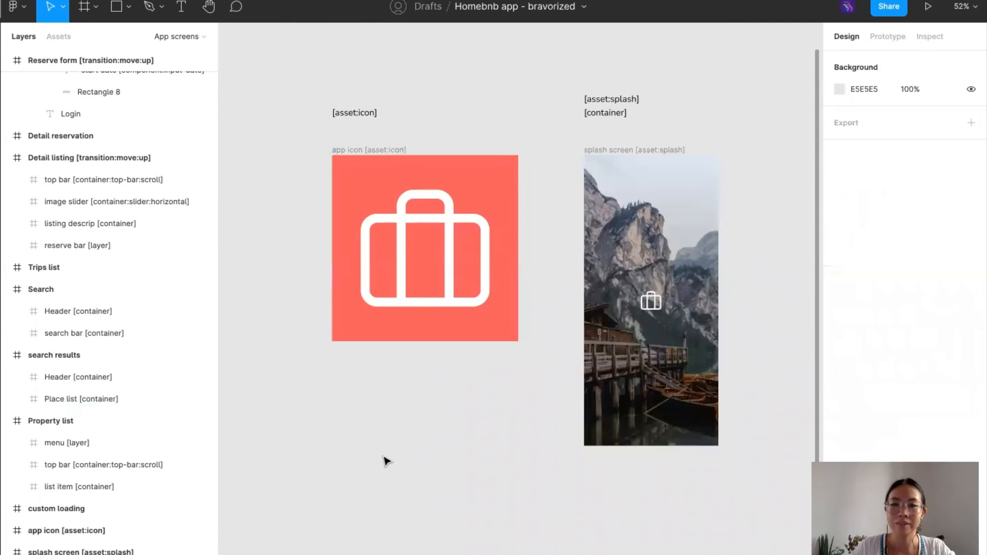
Switch to Bravo Studio and browse the full project list to examine the app icons of existing projects.
left_click(396, 150)
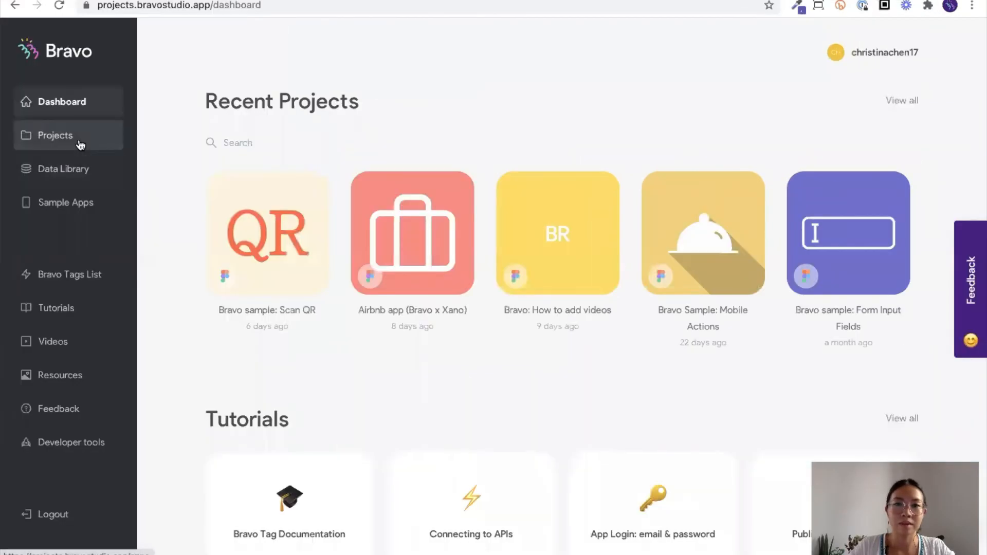
left_click(80, 143)
scroll(426, 359, "down", 2)
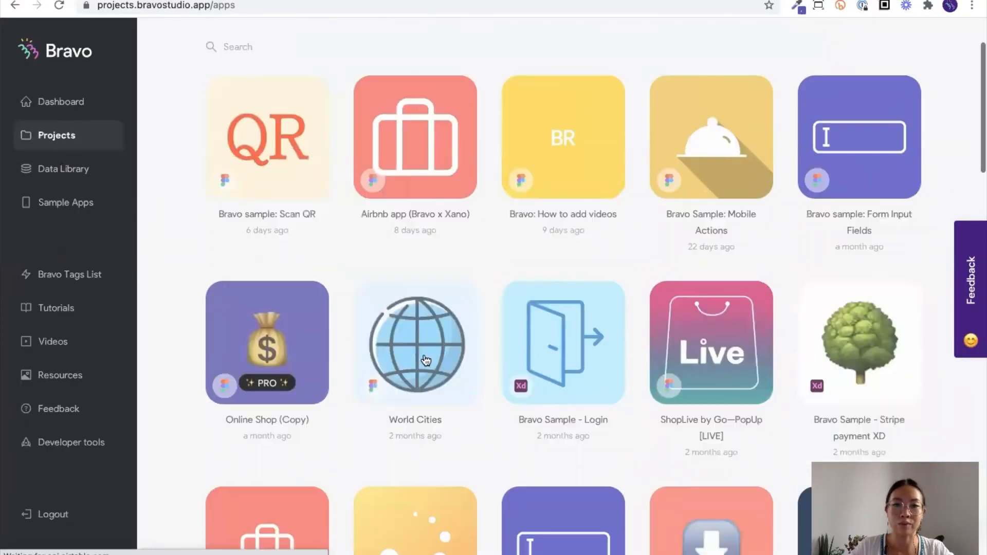
scroll(426, 360, "down", 3)
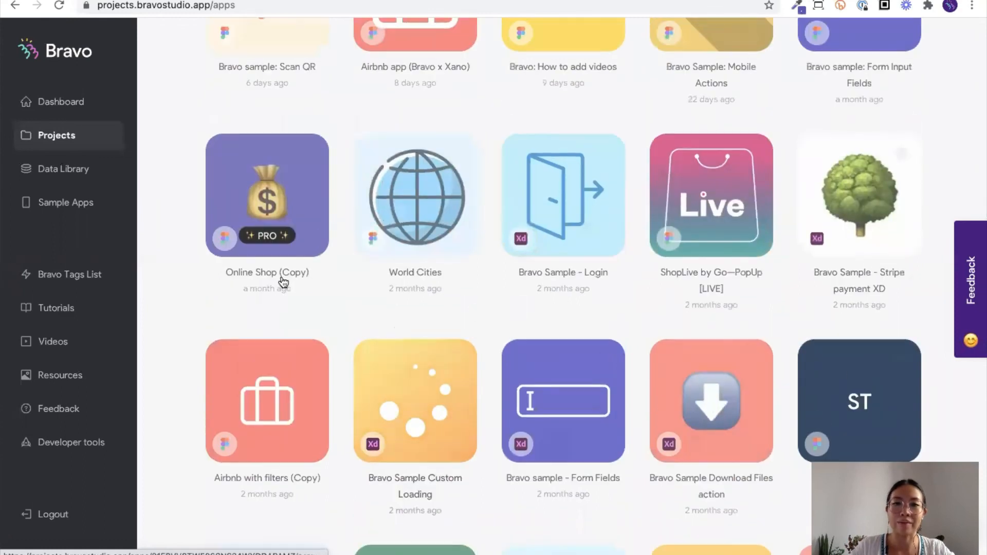
scroll(283, 282, "down", 4)
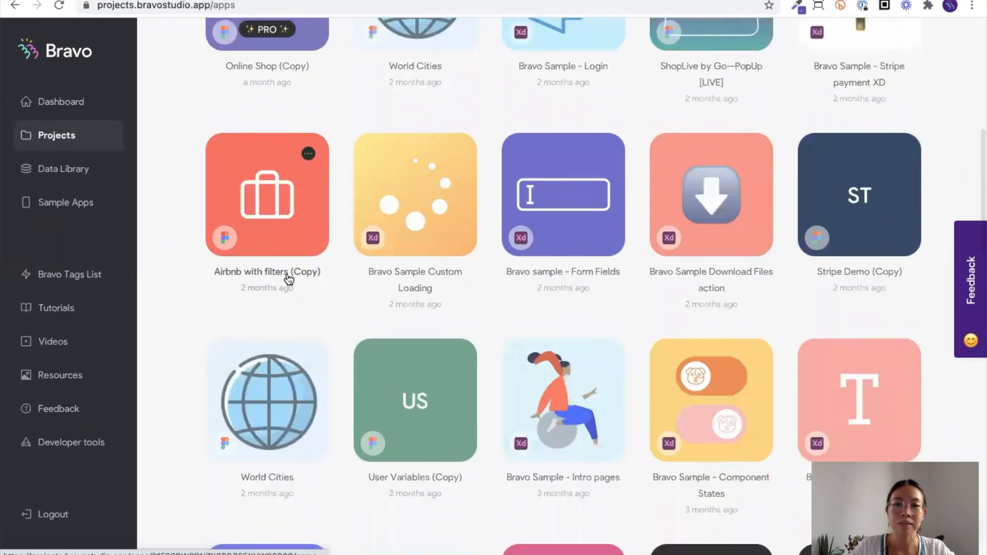
scroll(288, 279, "down", 2)
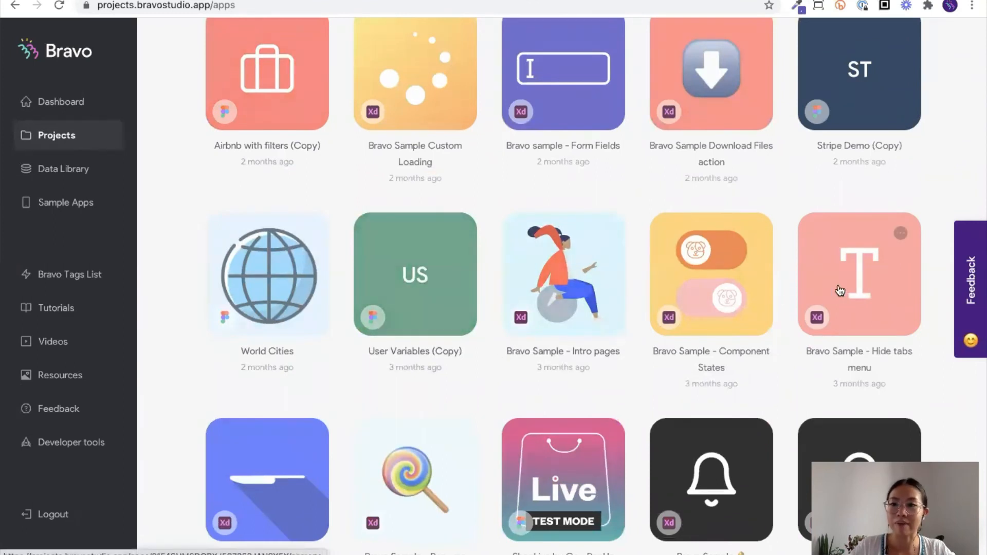
scroll(466, 410, "down", 1)
scroll(467, 409, "down", 3)
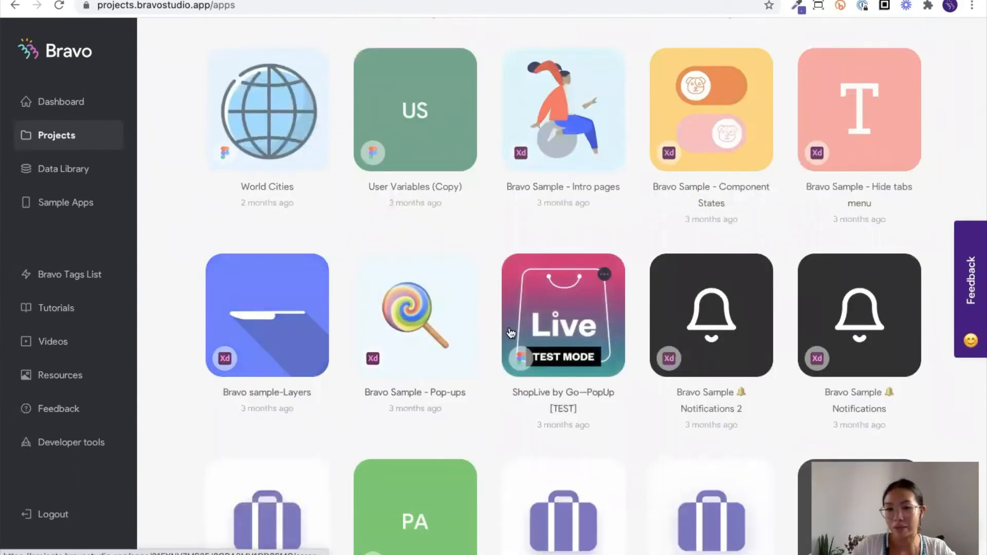
scroll(450, 311, "up", 5)
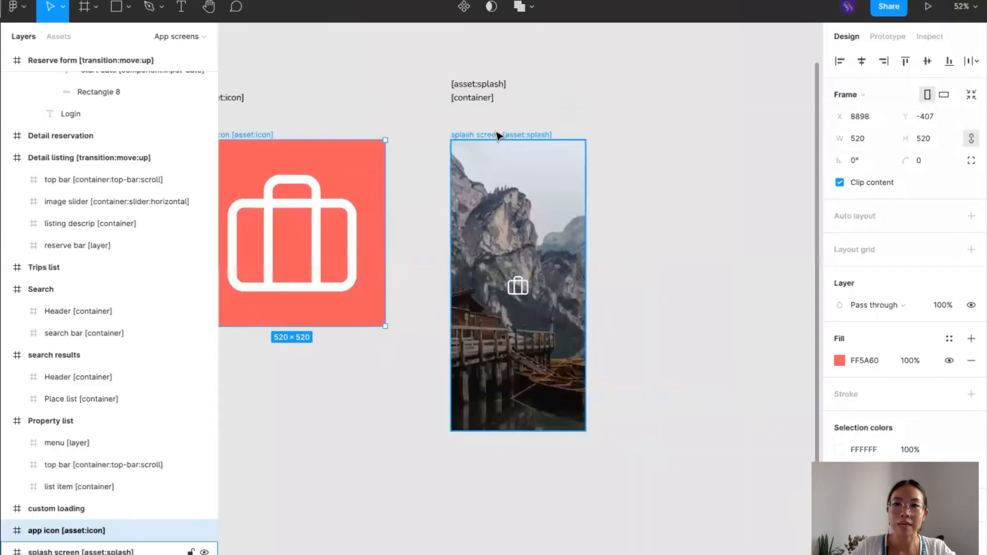
Switch back to Figma and review the splash screen, Trips list, Detail reservation and remaining screens, ending on a close view of the splash screen.
left_click(497, 136)
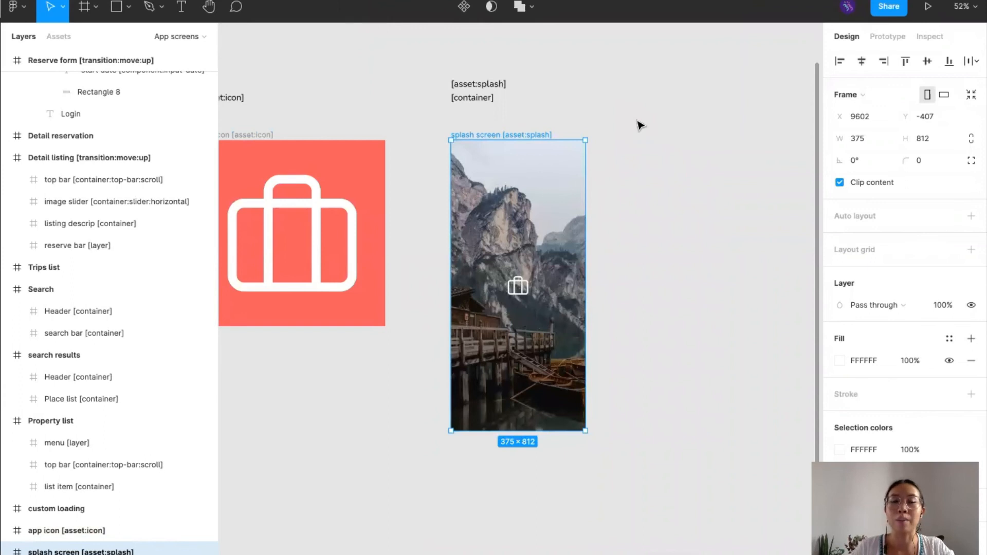
scroll(641, 125, "left", 5)
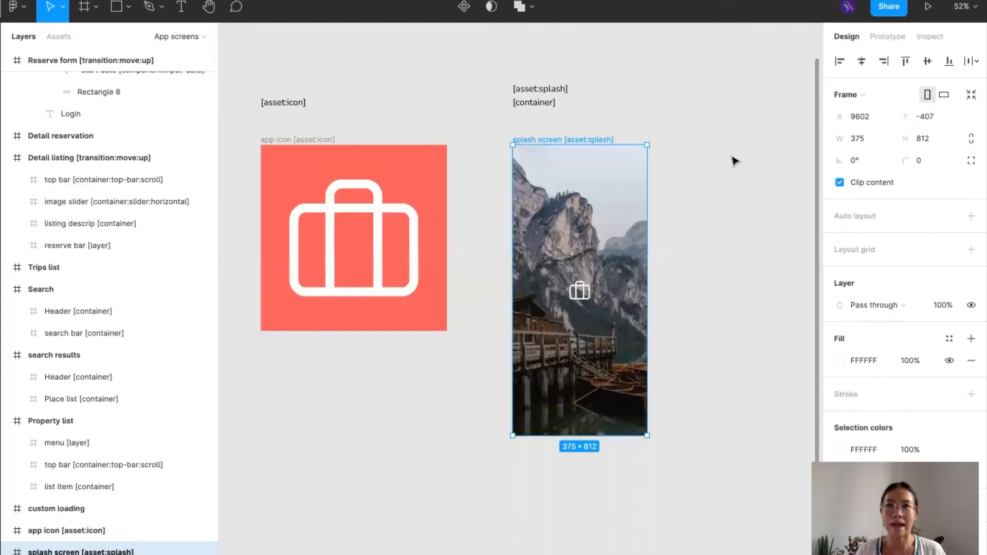
scroll(735, 161, "down", 5)
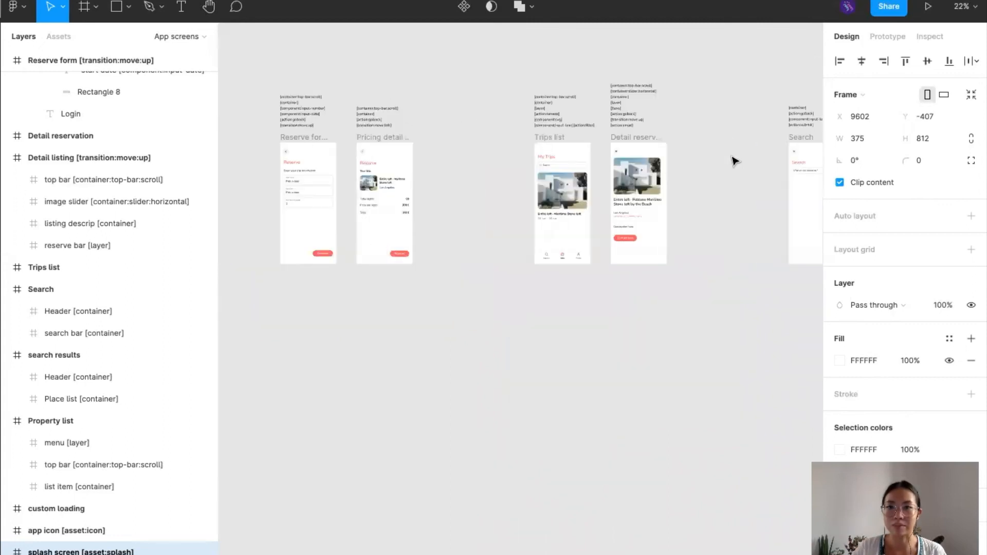
scroll(735, 161, "right", 5)
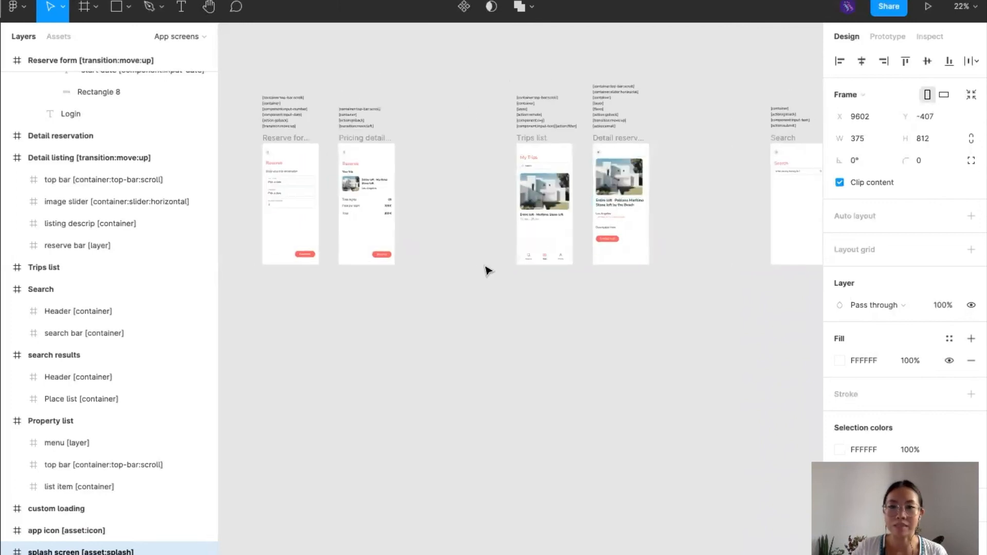
scroll(487, 269, "right", 3)
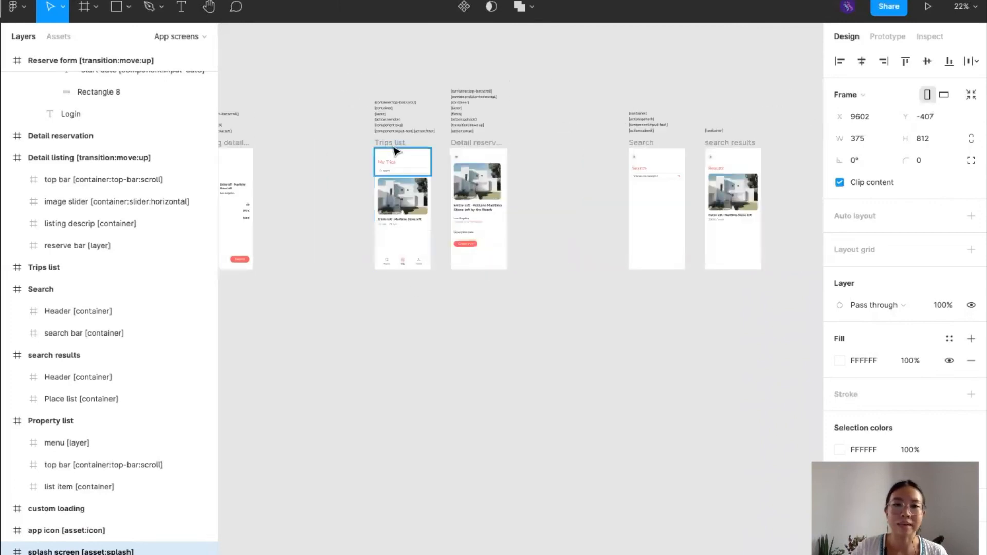
scroll(403, 271, "up", 3)
scroll(402, 271, "up", 2)
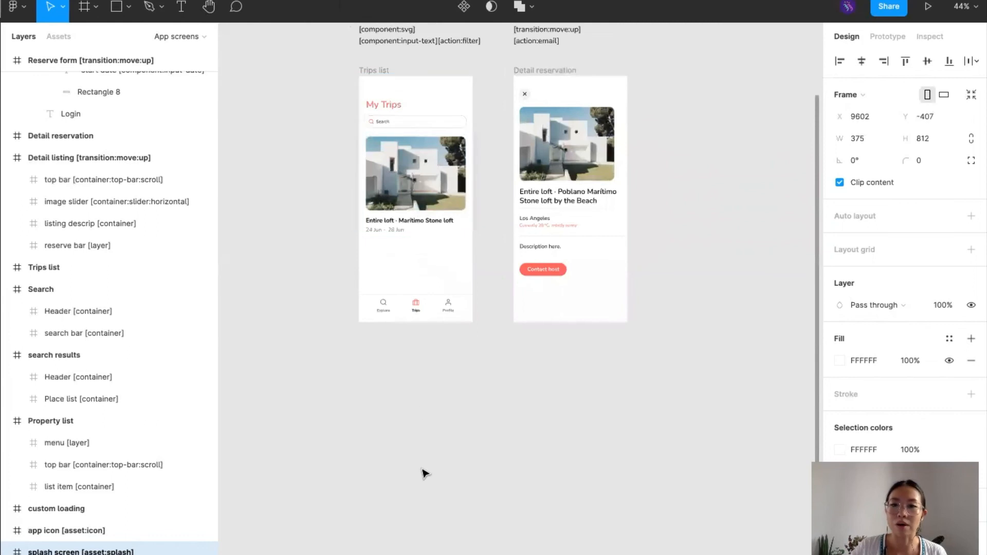
scroll(498, 377, "down", 3)
scroll(498, 377, "right", 5)
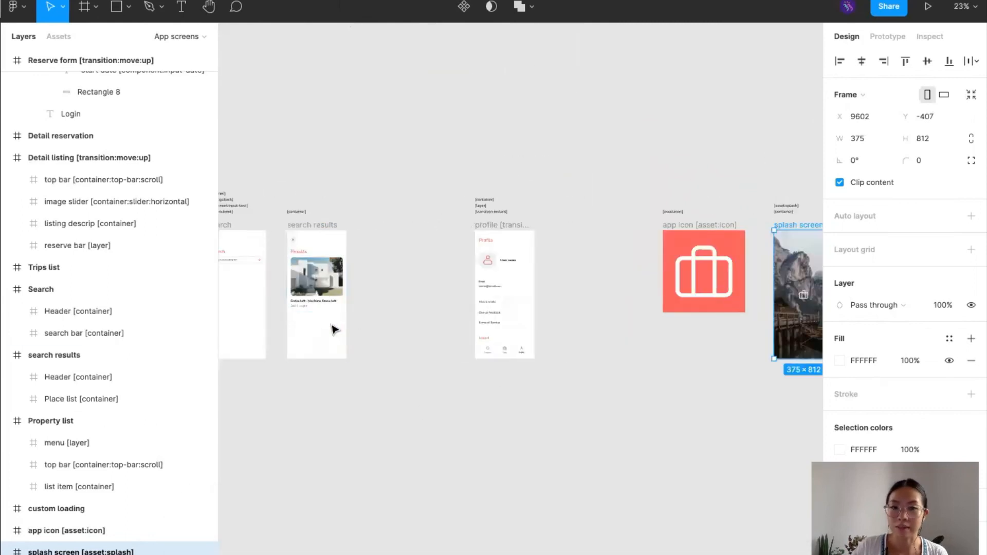
scroll(364, 319, "right", 5)
scroll(403, 307, "up", 3)
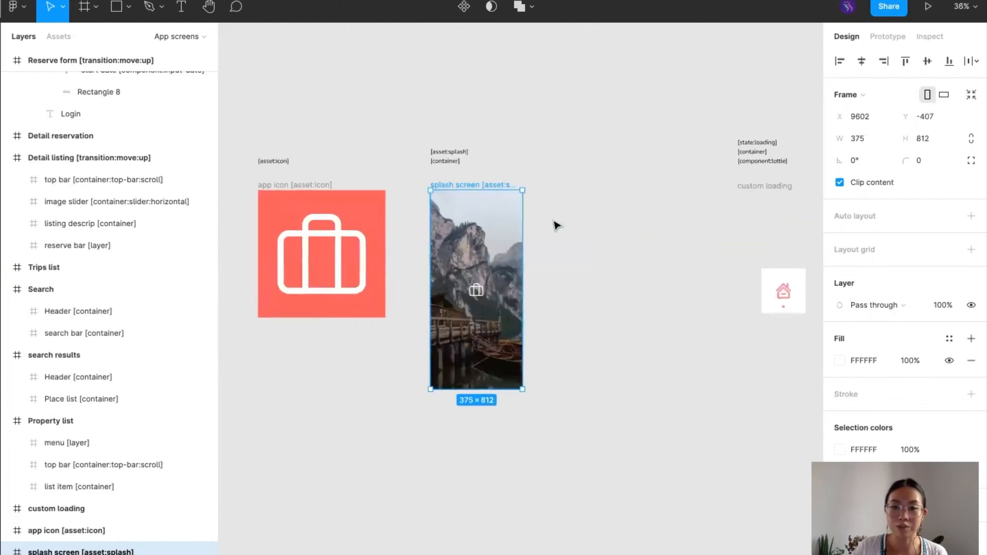
scroll(555, 223, "left", 2)
scroll(555, 224, "up", 2)
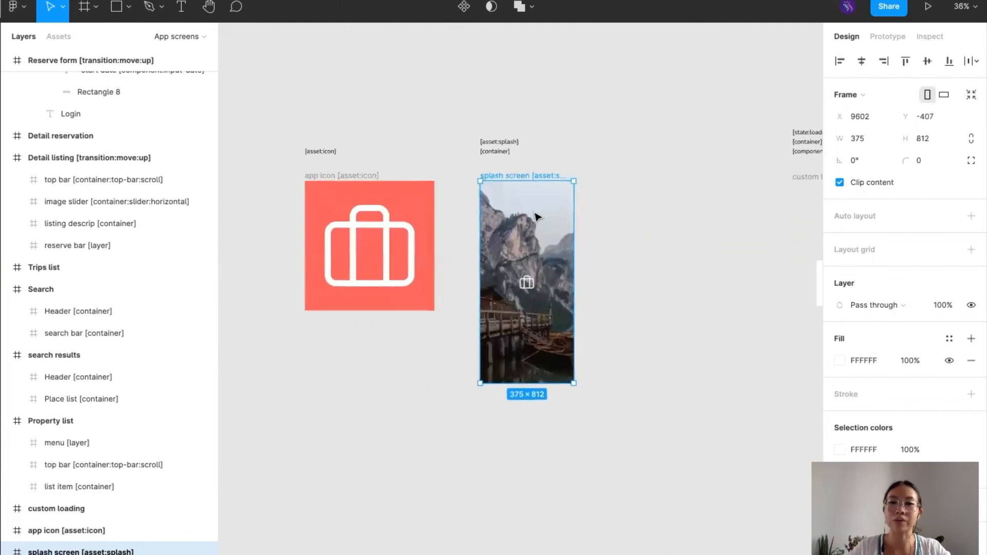
scroll(671, 356, "up", 4)
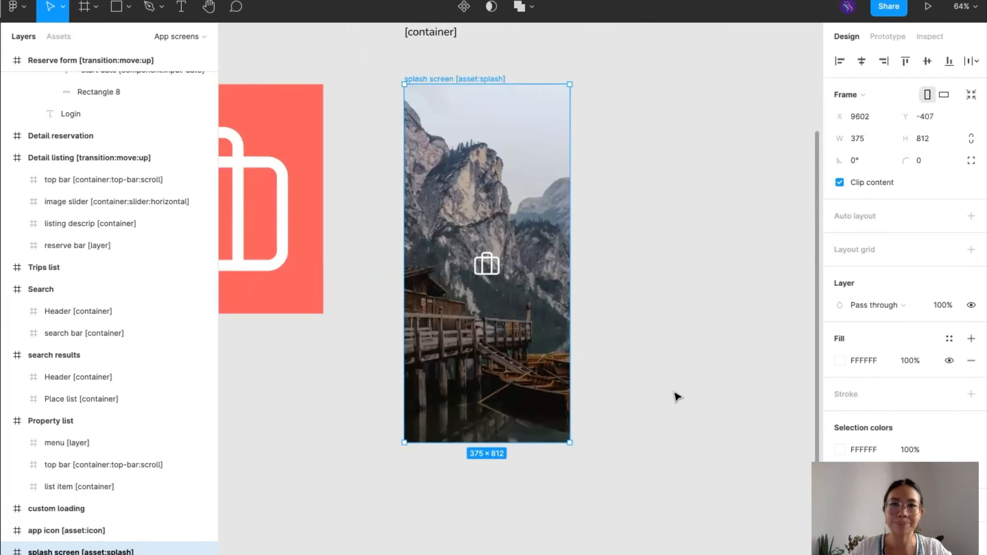
Copy the [state:loading] tag from the note above the custom loading frame and append it to that frame's name.
scroll(675, 393, "down", 3)
scroll(675, 394, "right", 5)
scroll(540, 196, "right", 2)
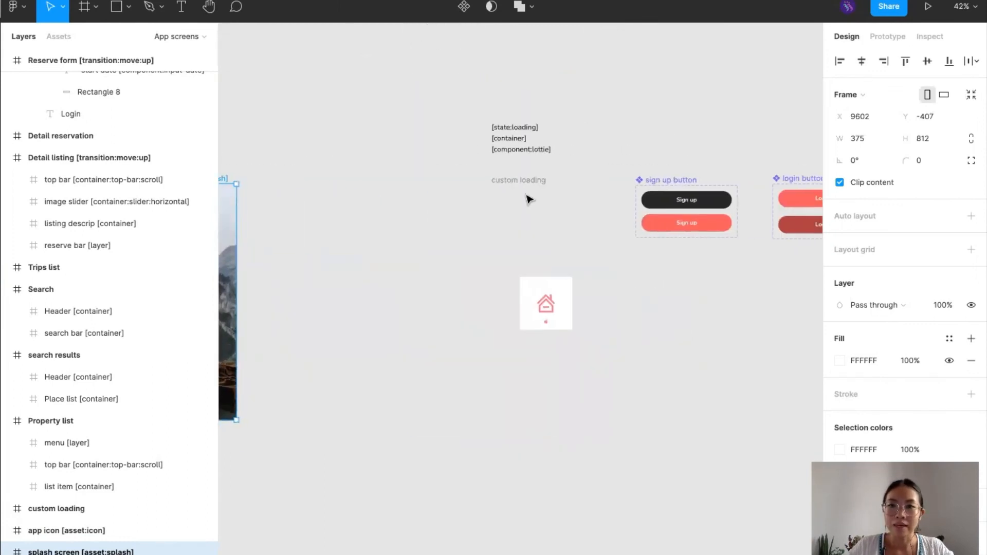
scroll(529, 198, "down", 3)
scroll(427, 215, "right", 2)
scroll(430, 214, "right", 3)
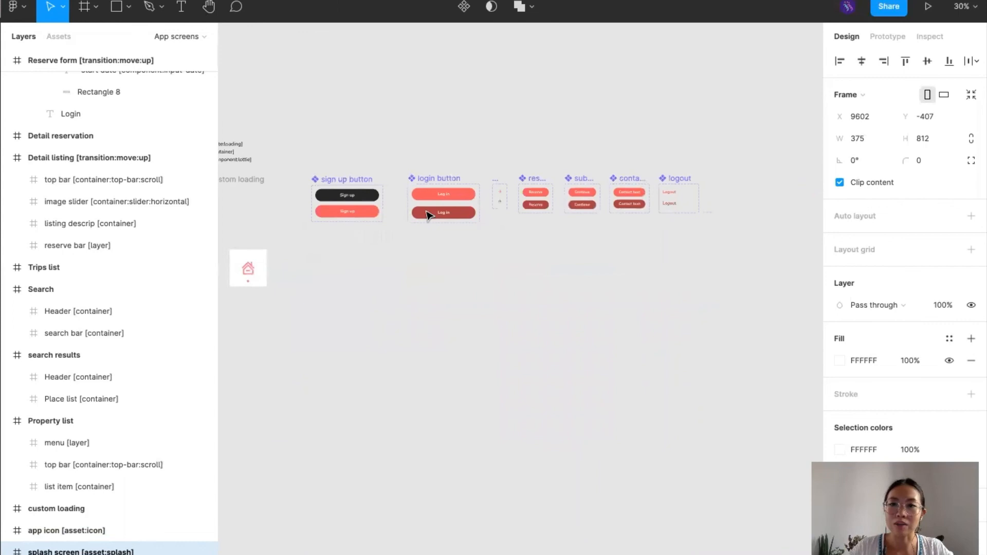
scroll(425, 214, "left", 4)
left_click(348, 181)
scroll(348, 182, "up", 3)
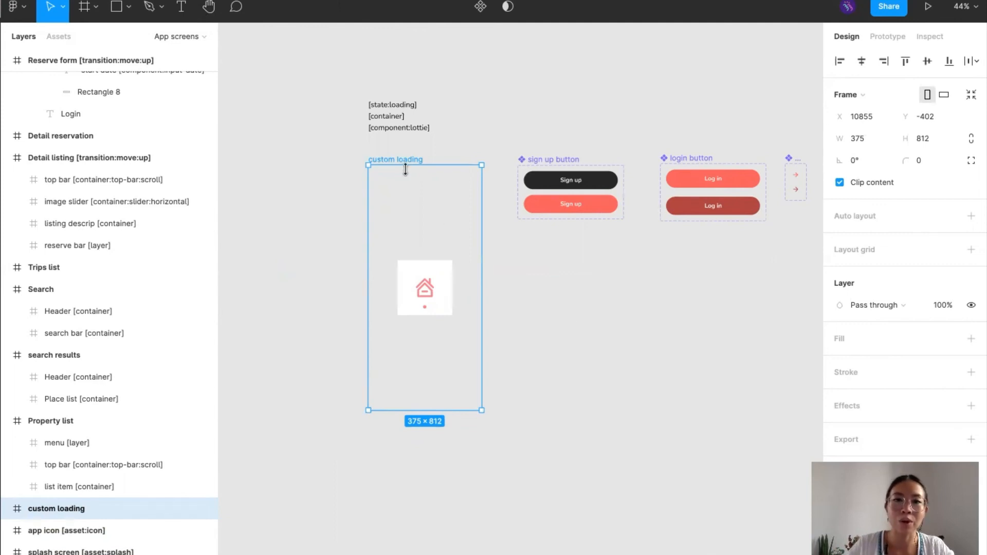
scroll(406, 159, "up", 3)
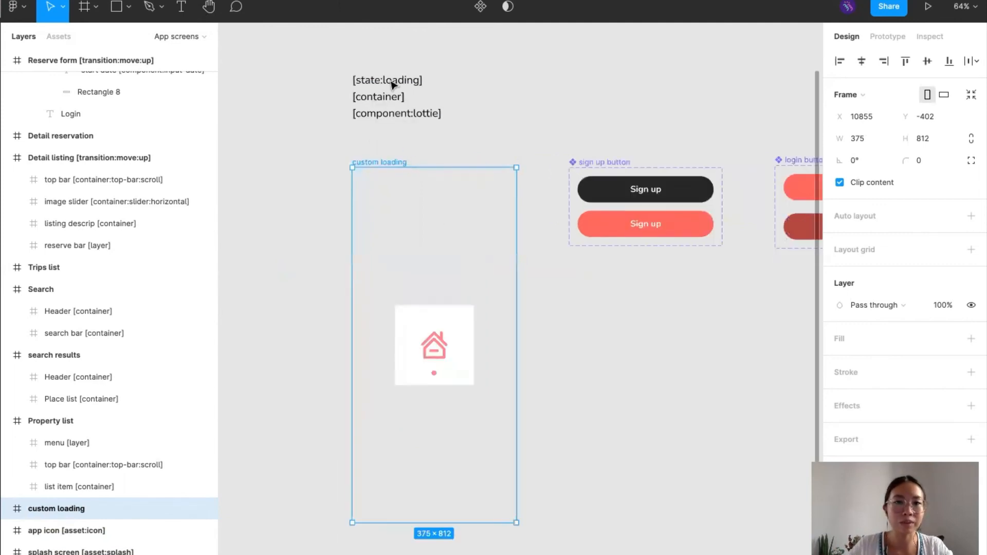
left_click(407, 78)
left_click_drag(423, 80, 353, 80)
key("ctrl+c")
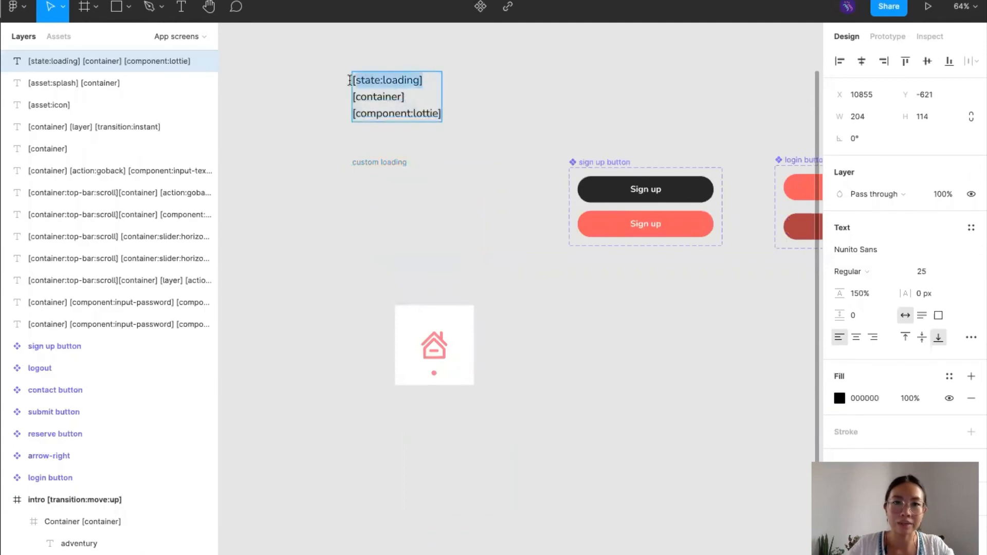
left_click(367, 167)
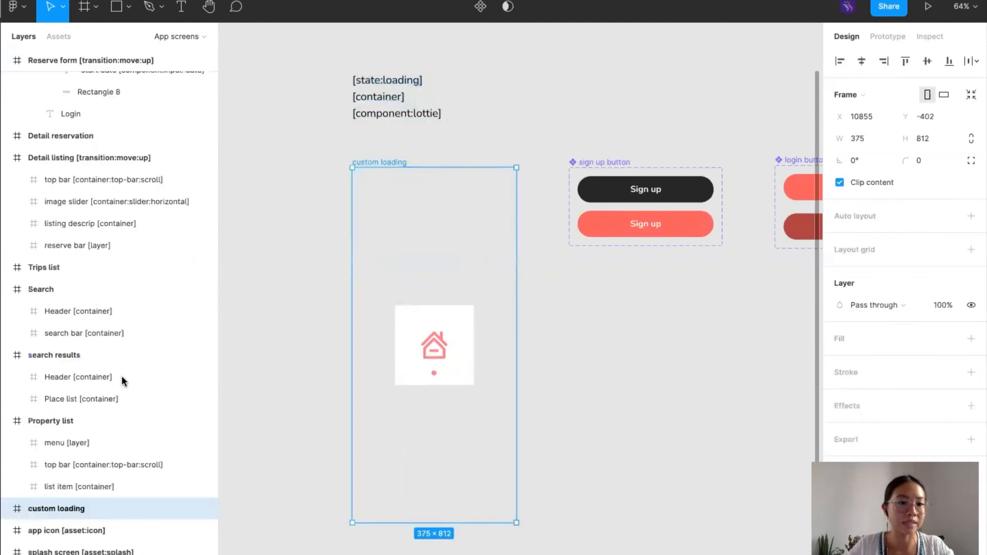
double_click(57, 509)
key("ctrl+v")
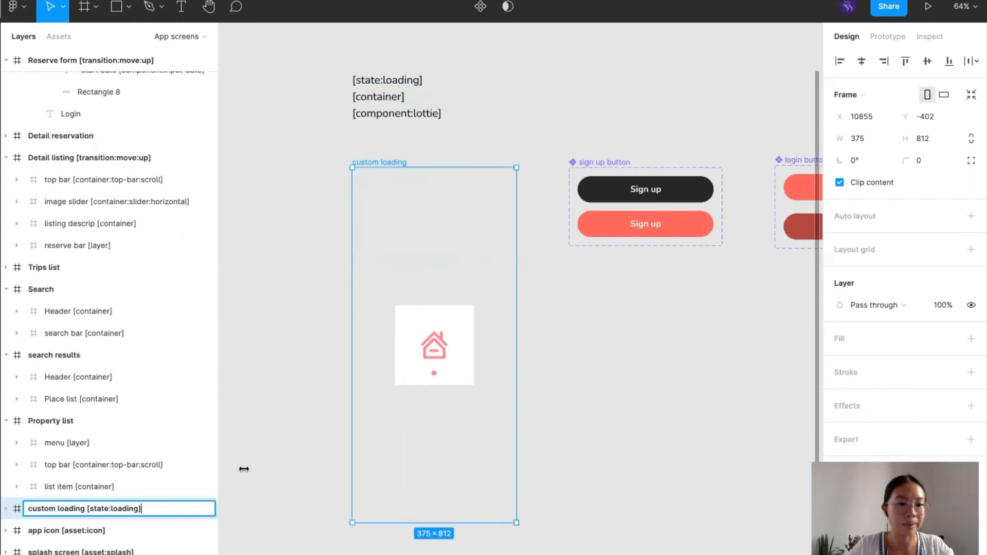
left_click(281, 453)
left_click(421, 163)
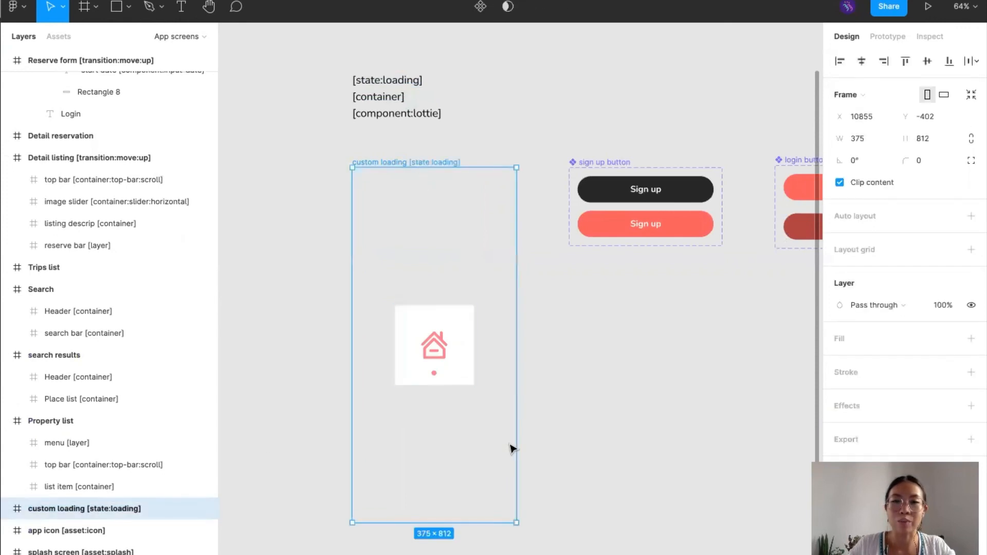
Inspect the GIF layer inside the custom loading frame and its [component:lottie] name containing the animation URL.
scroll(511, 450, "down", 1)
scroll(511, 450, "up", 1)
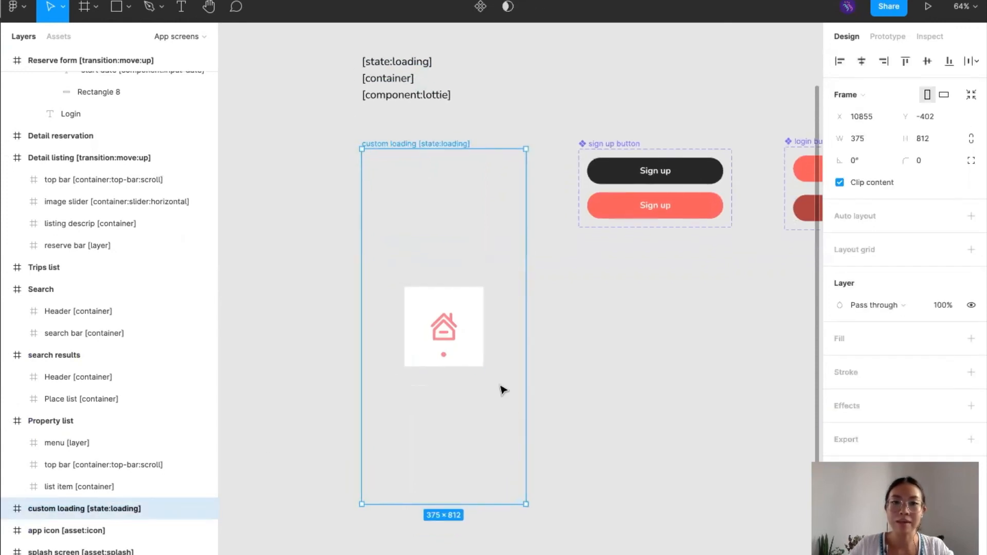
left_click(450, 335)
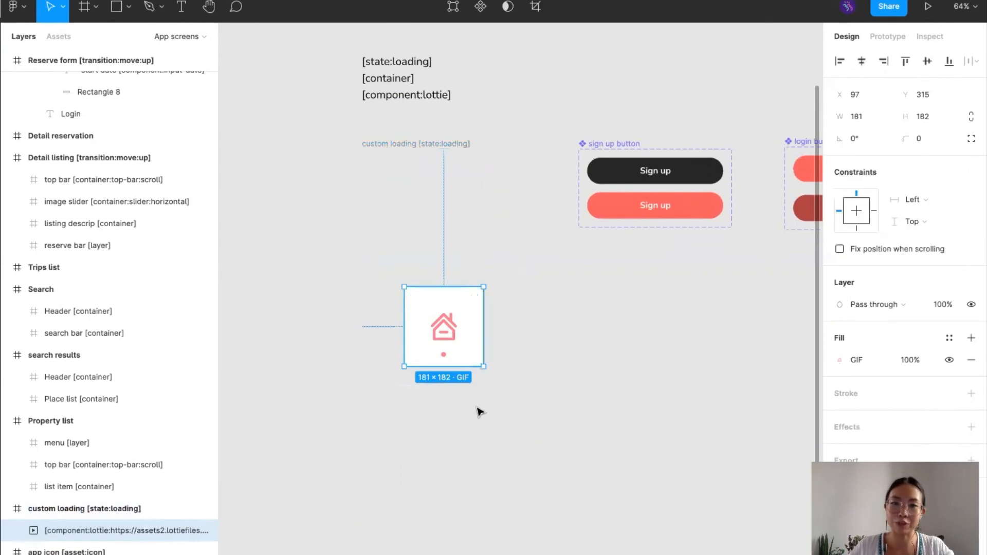
left_click(478, 398)
left_click(433, 146)
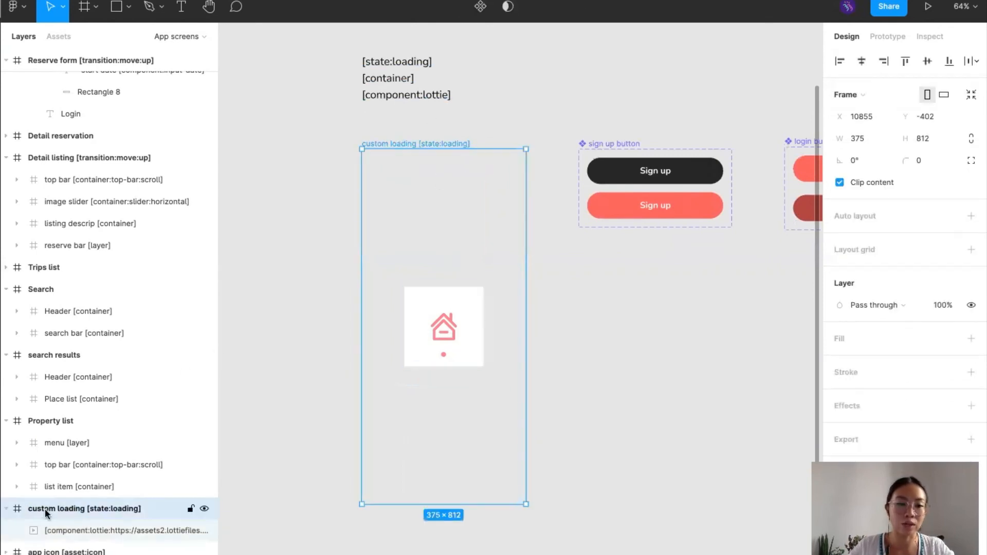
scroll(49, 514, "down", 1)
left_click(97, 508)
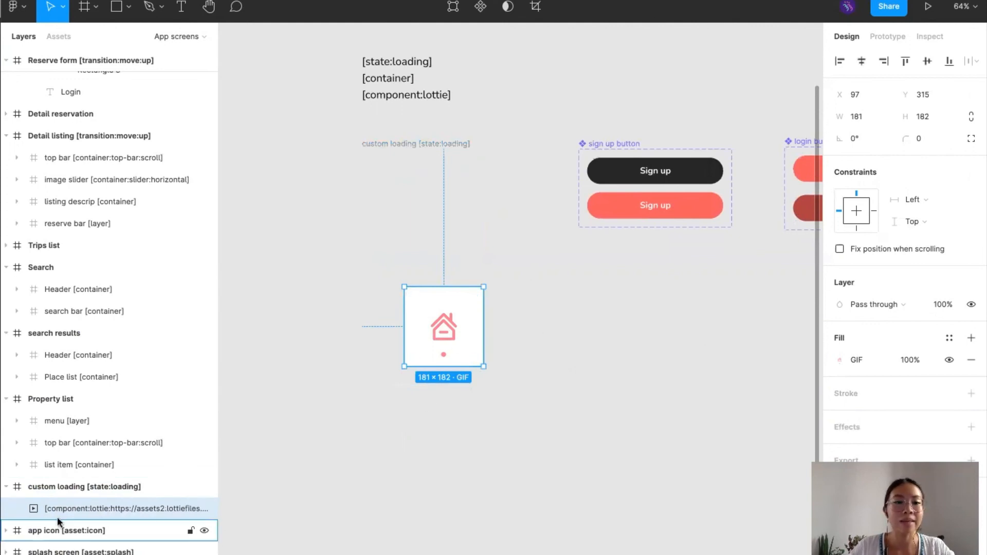
double_click(76, 507)
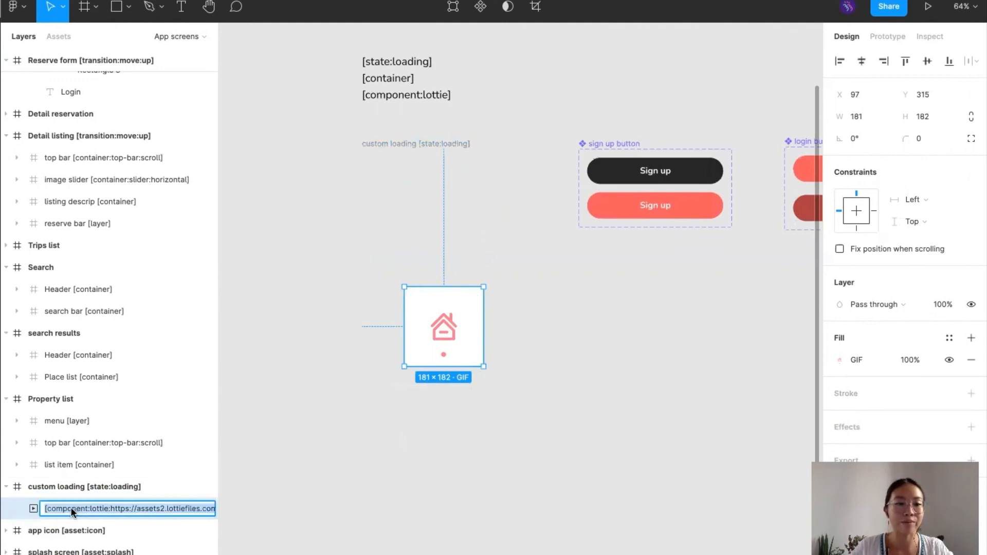
left_click(611, 431)
left_click(466, 144)
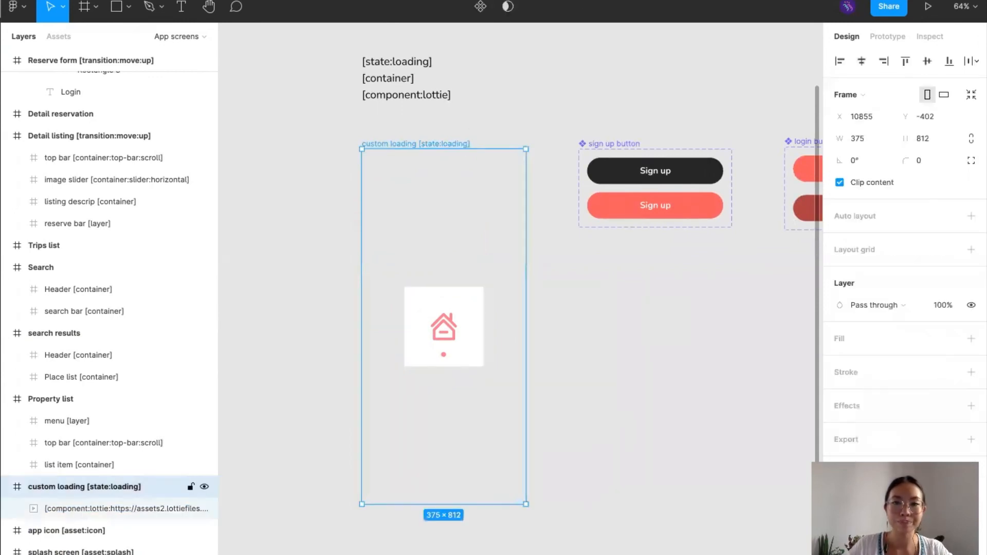
Review the row of button components from sign up and login through reserve, submit, contact and logout.
scroll(588, 369, "right", 5)
scroll(589, 368, "down", 5, "ctrl")
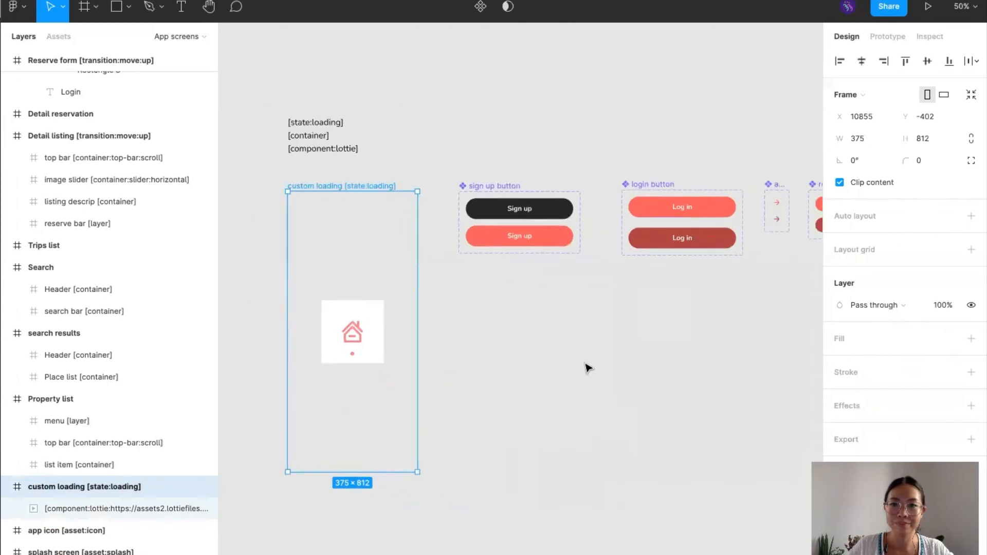
scroll(589, 368, "right", 5)
scroll(589, 368, "right", 3)
scroll(589, 369, "down", 1)
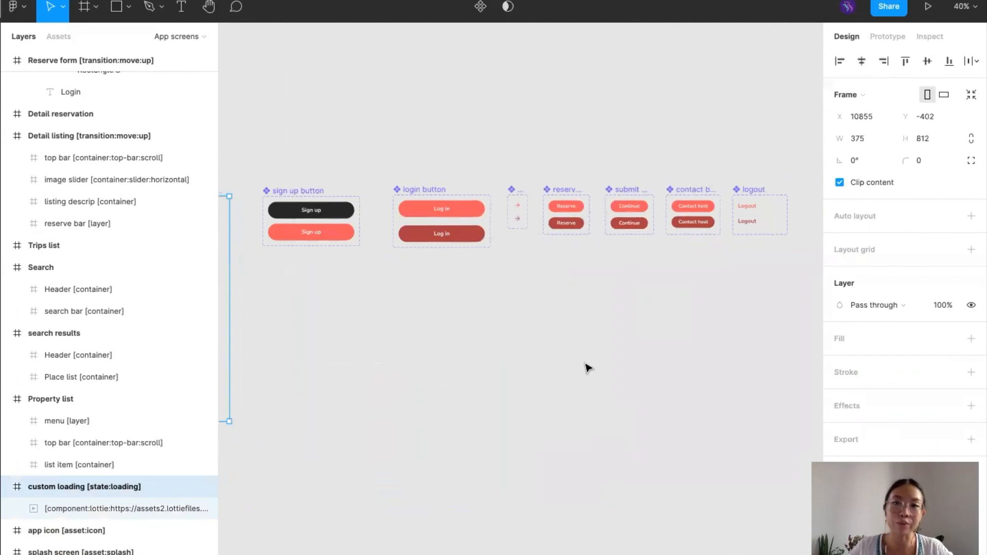
scroll(443, 319, "up", 2)
scroll(443, 320, "left", 1)
scroll(443, 320, "up", 4, "ctrl")
scroll(443, 320, "down", 4, "ctrl")
scroll(376, 294, "right", 3)
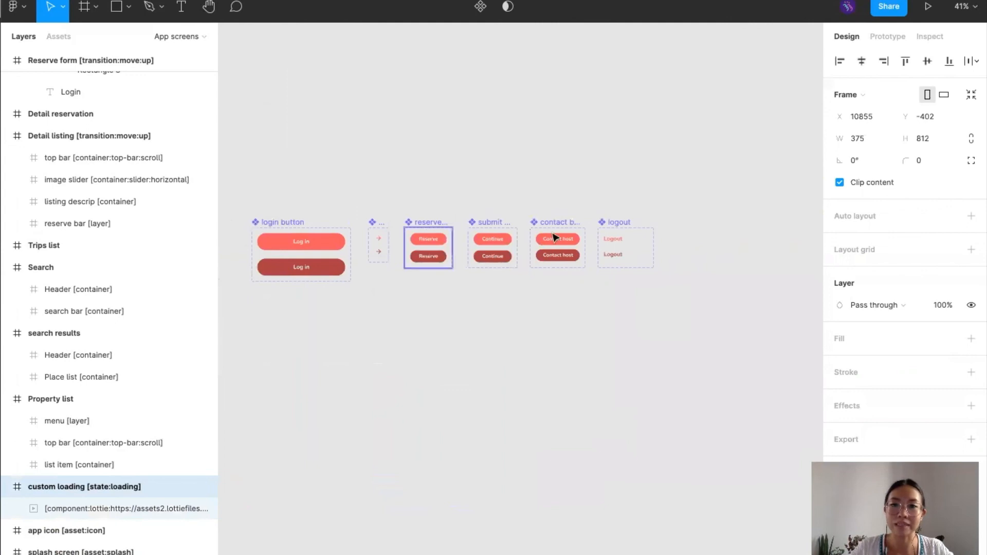
scroll(410, 248, "left", 1)
scroll(410, 249, "down", 1)
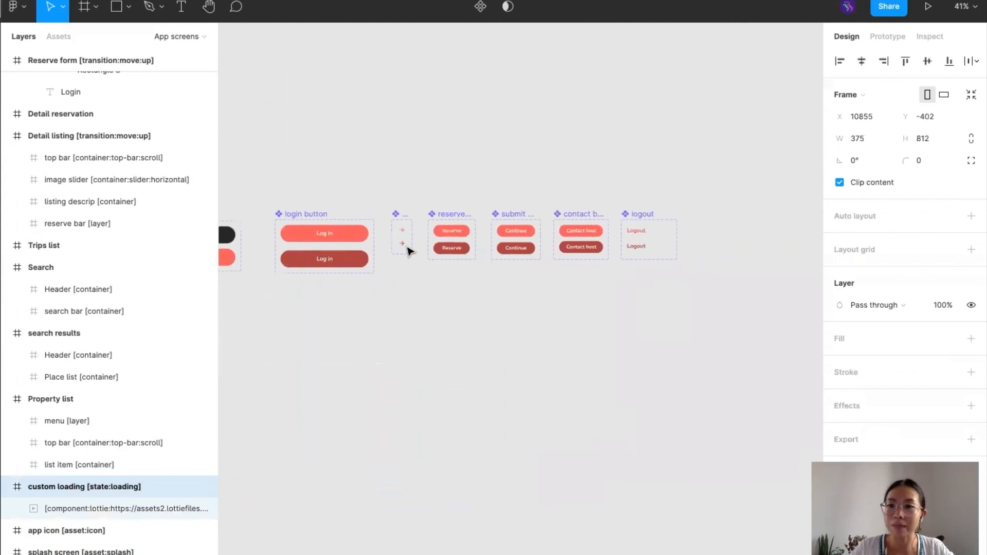
scroll(403, 242, "left", 3)
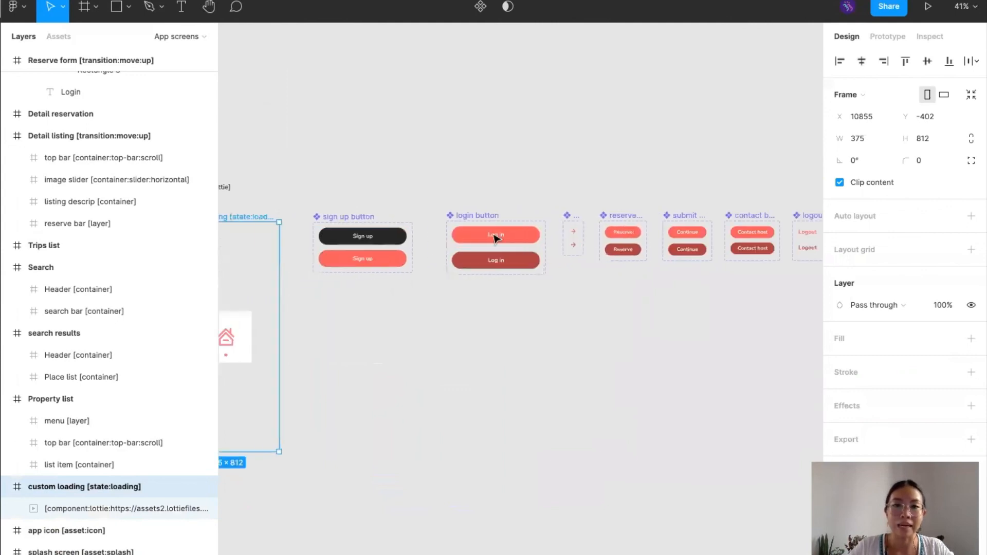
Compare the default and pressed variants of the login button component.
left_click(515, 263)
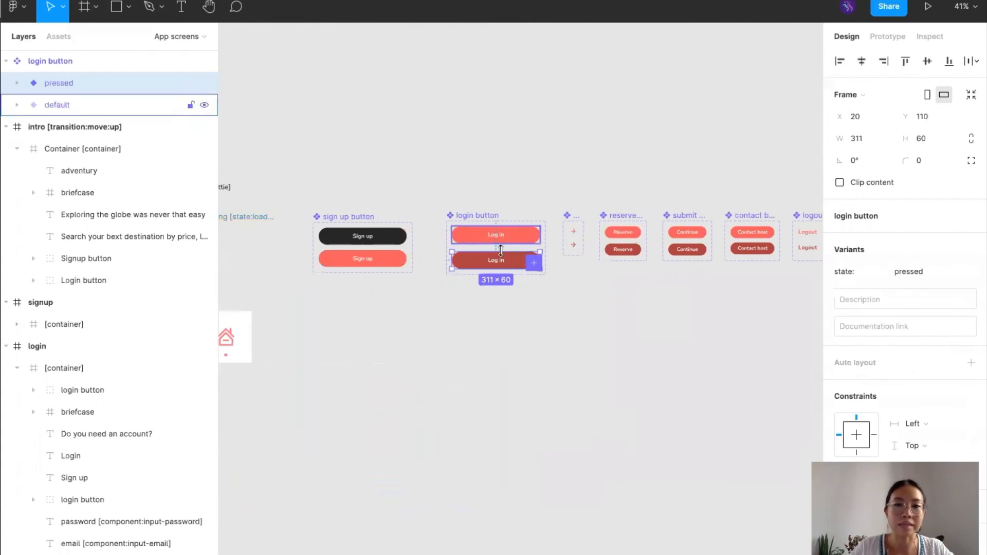
left_click(504, 241)
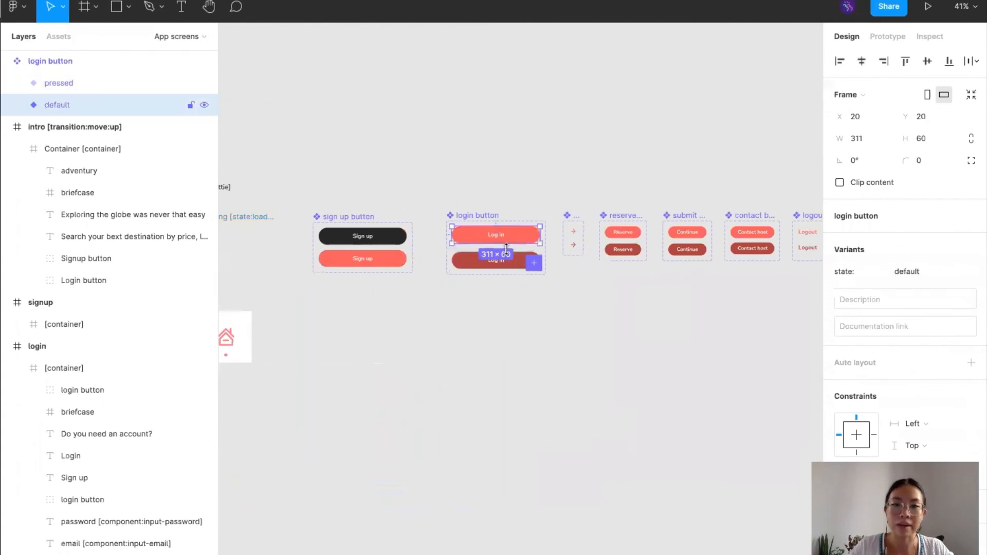
left_click(516, 262)
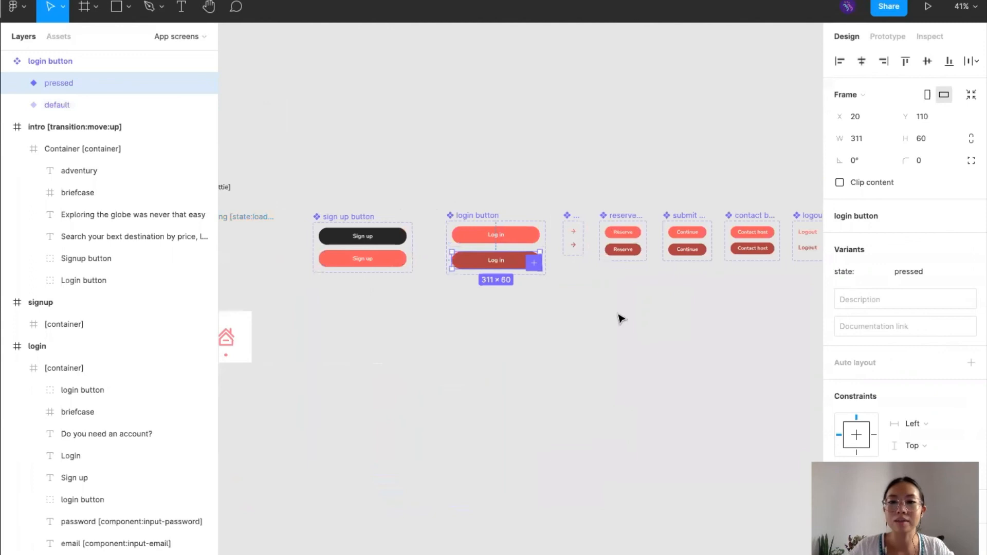
left_click(556, 318)
scroll(554, 315, "down", 2)
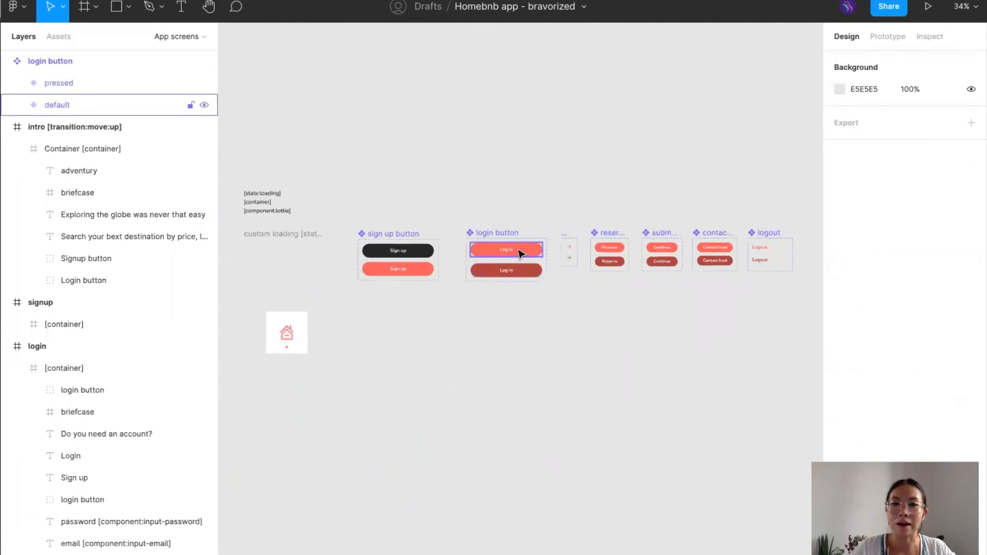
left_click(521, 254)
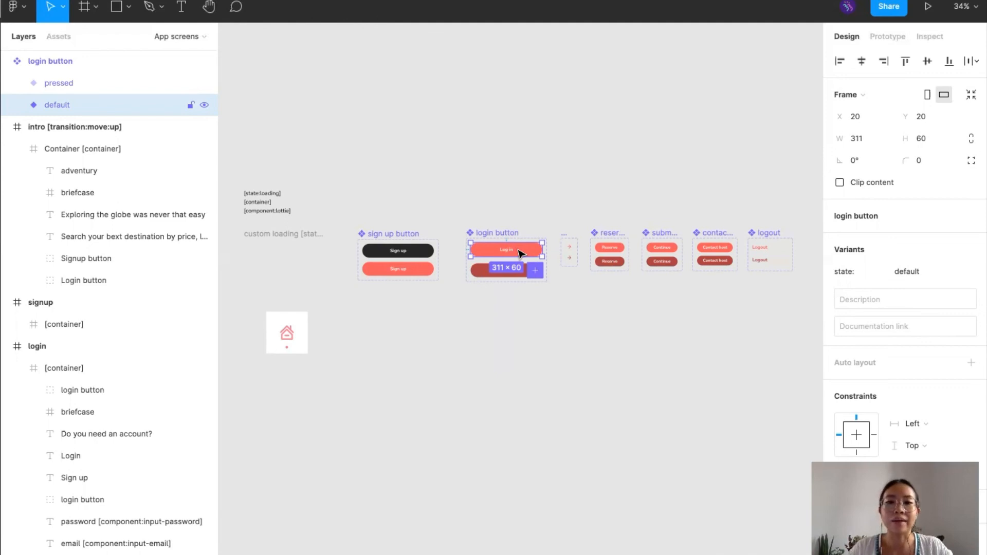
left_click(491, 270, "shift")
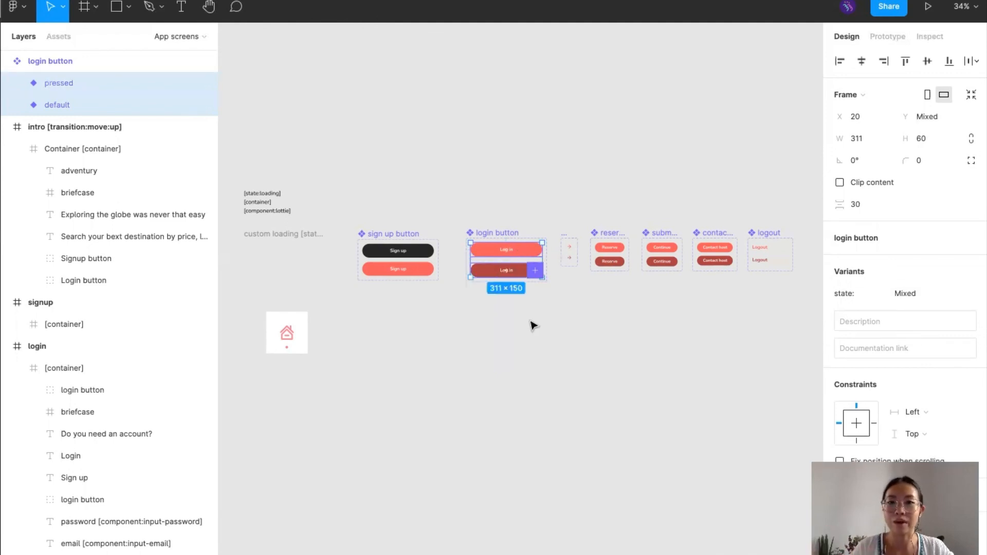
Find the login button group on the login screen and expand it to inspect its default [action:submit] and pressed layers.
scroll(530, 322, "left", 10)
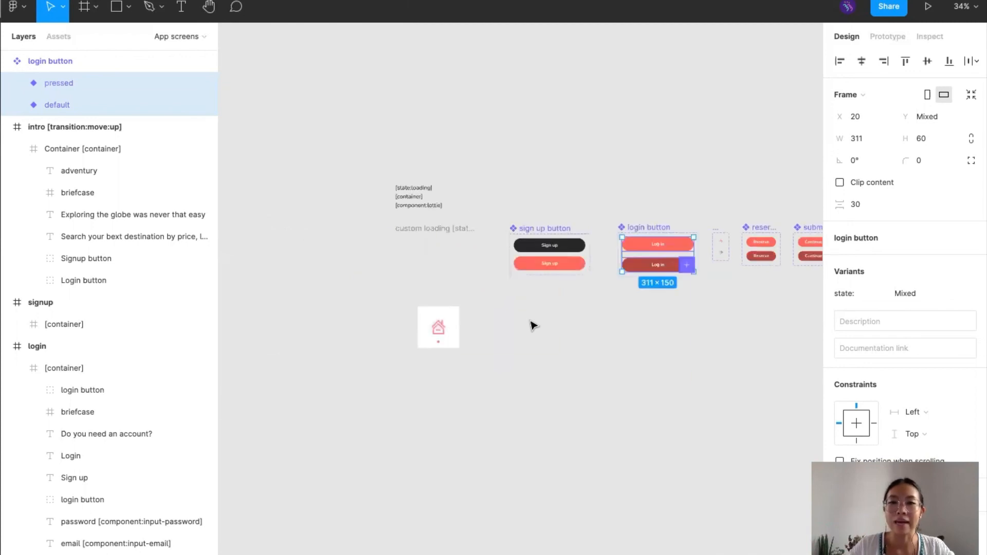
scroll(530, 321, "down", 5)
scroll(521, 323, "left", 5)
scroll(375, 353, "up", 3)
scroll(378, 355, "left", 5)
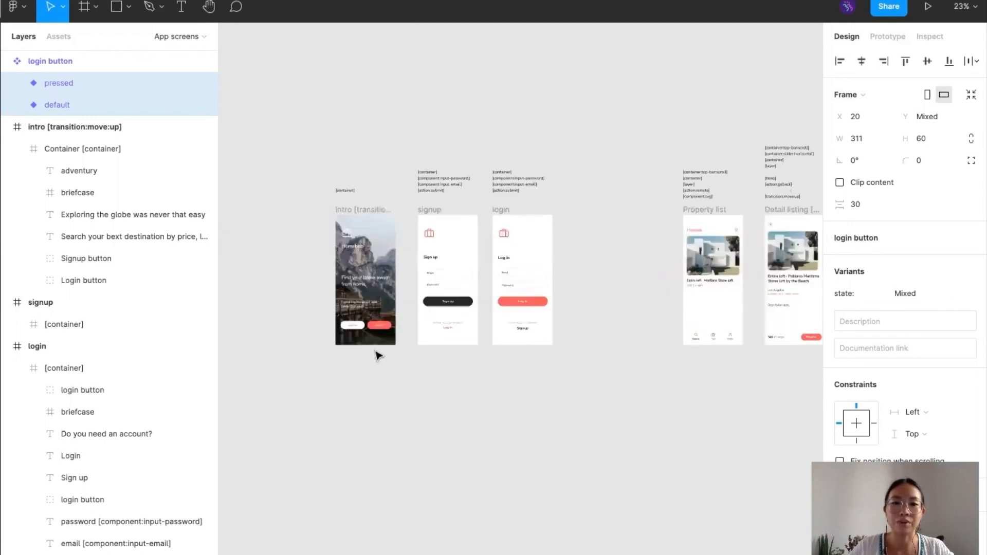
scroll(501, 294, "up", 5)
scroll(501, 295, "right", 2)
left_click(514, 312)
double_click(504, 308)
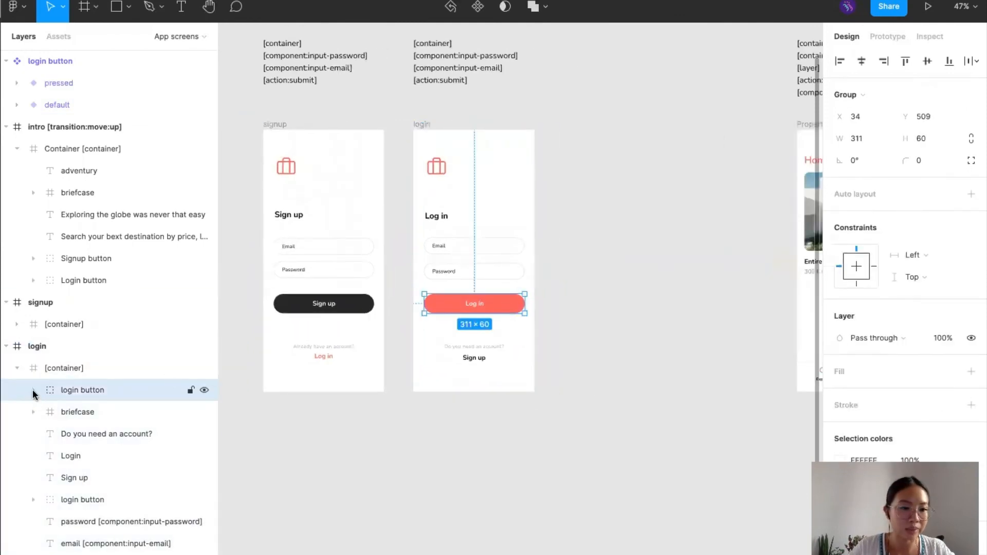
left_click(33, 390)
left_click(112, 413)
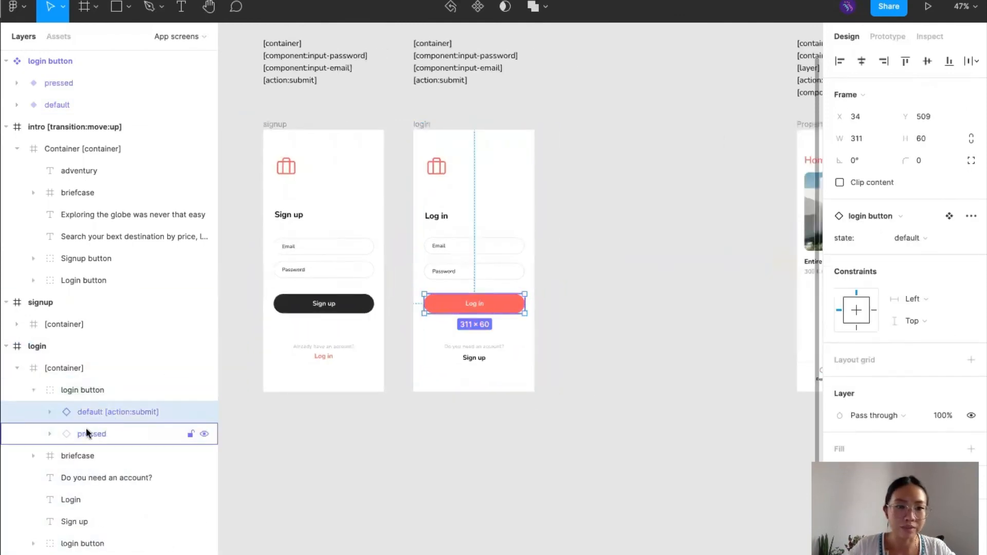
Preview the login button's pressed state by temporarily hiding its default [action:submit] layer, and collapse the group.
left_click(204, 411)
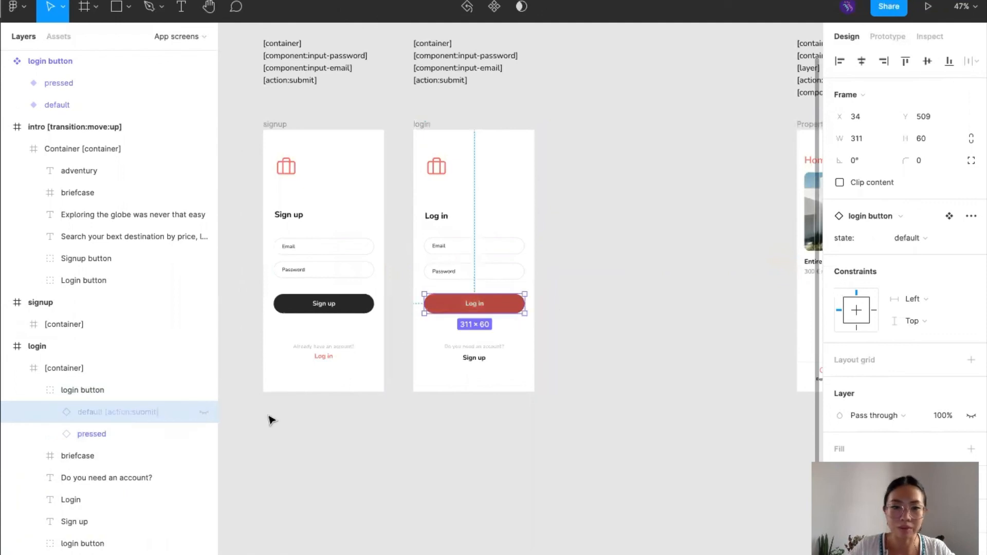
left_click(204, 412)
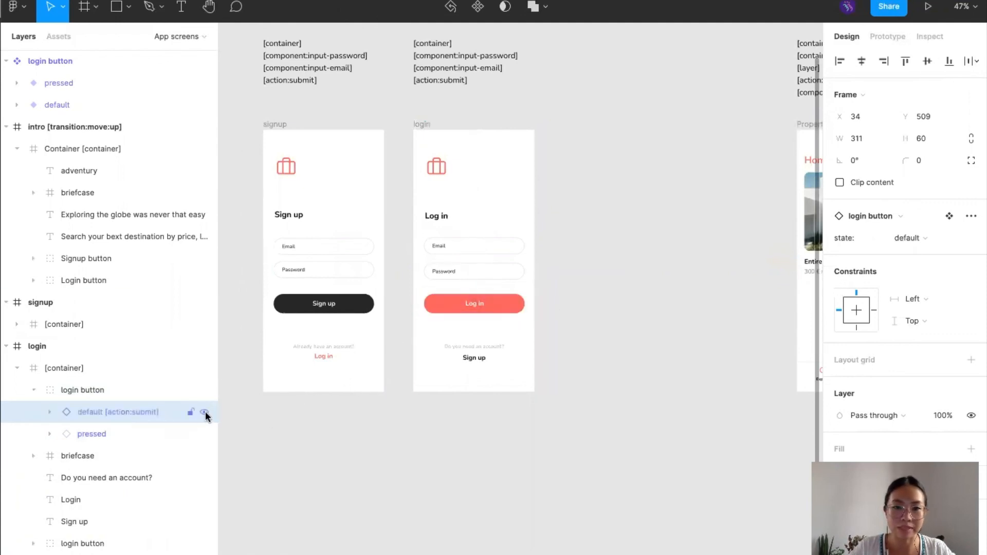
left_click(33, 390)
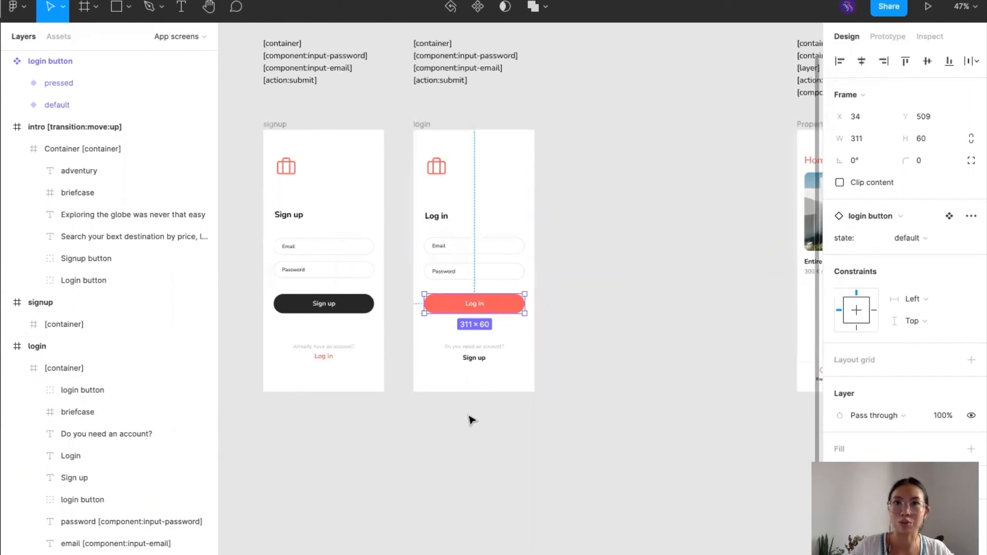
scroll(472, 420, "down", 5)
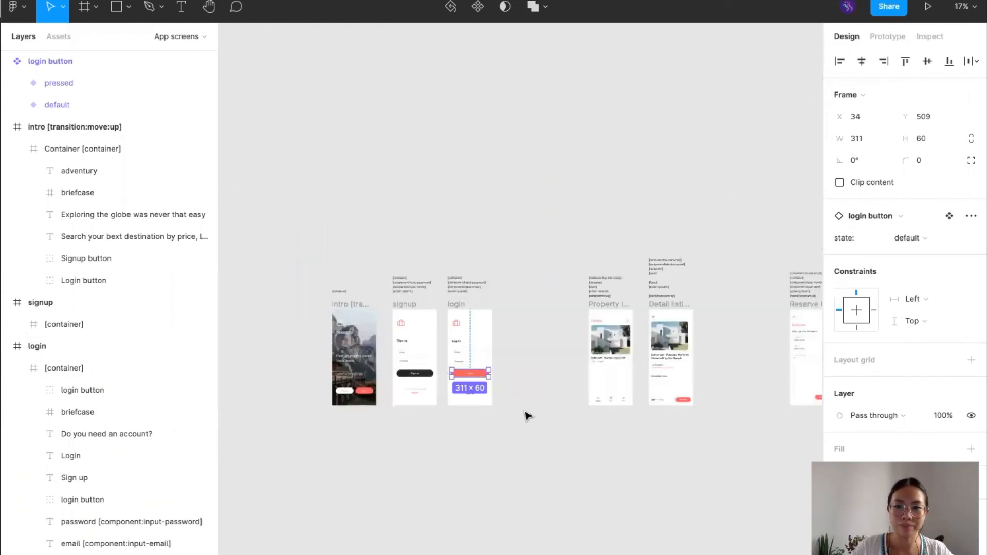
left_click(528, 414)
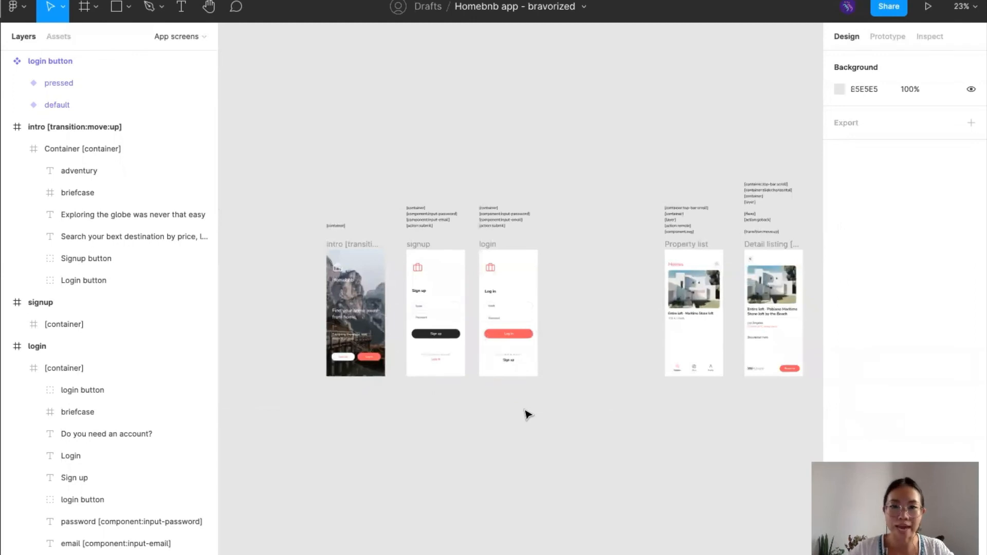
scroll(528, 414, "up", 2)
scroll(528, 414, "left", 3)
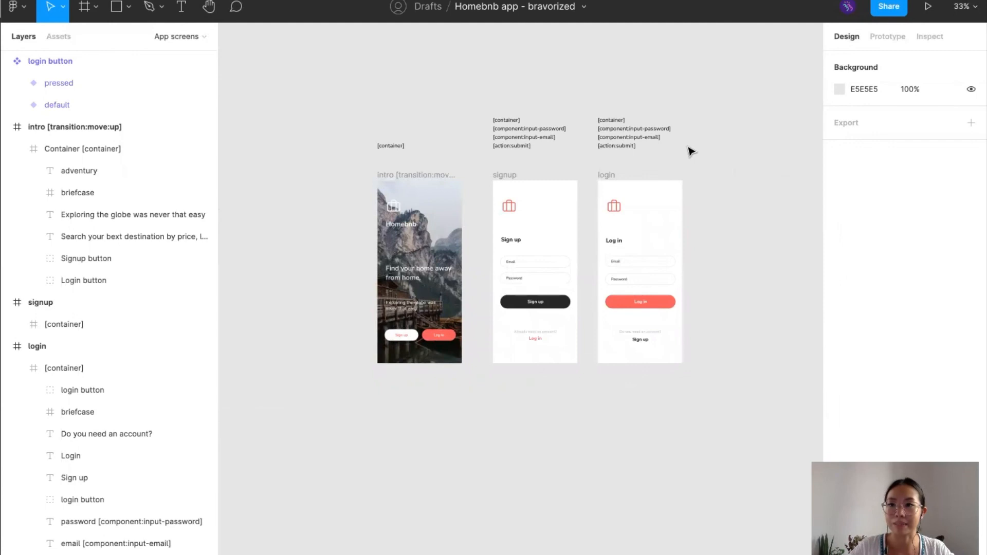
Show the prototype connections and examine how the signup and login screens link to each other.
scroll(746, 129, "right", 2)
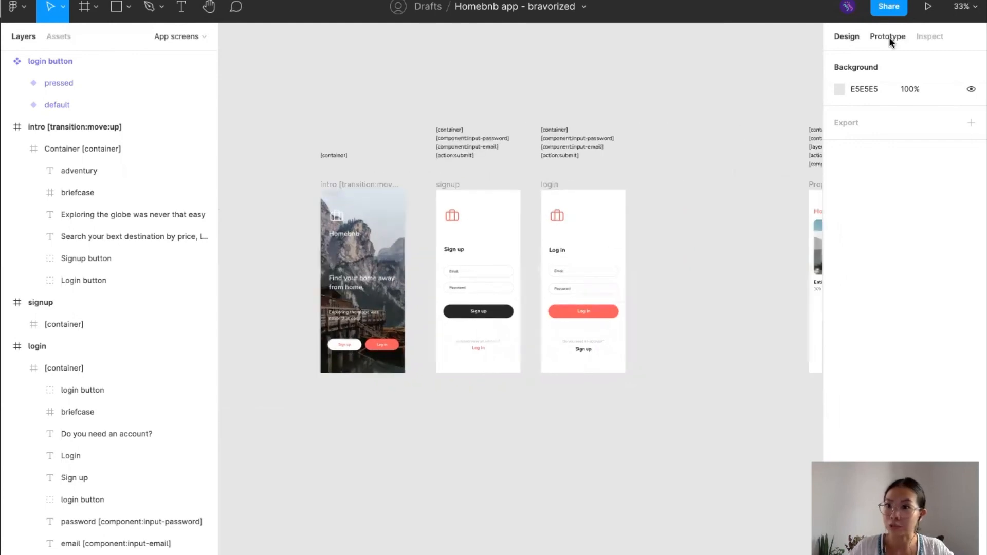
left_click(890, 37)
scroll(702, 171, "down", 2)
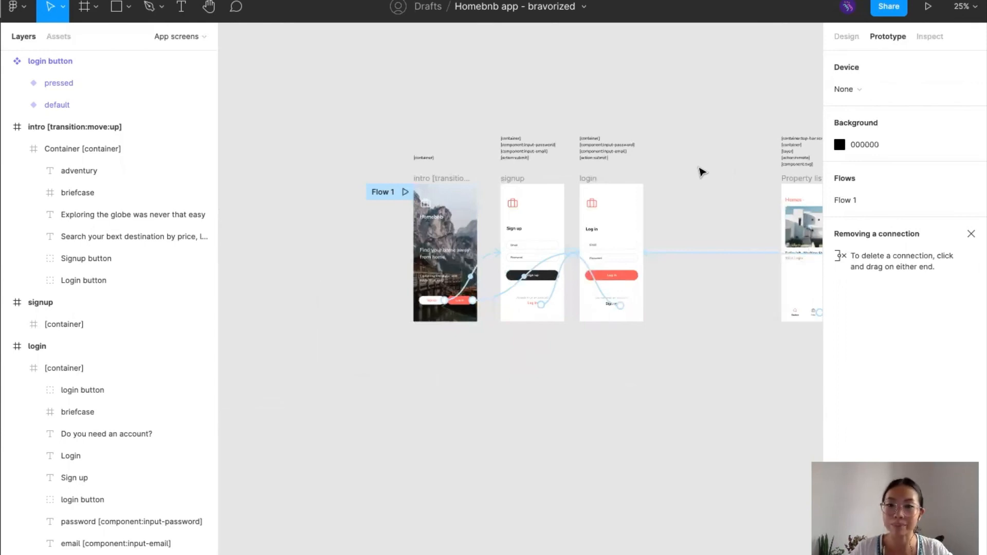
scroll(550, 226, "right", 3)
scroll(550, 227, "left", 2)
scroll(548, 224, "up", 5)
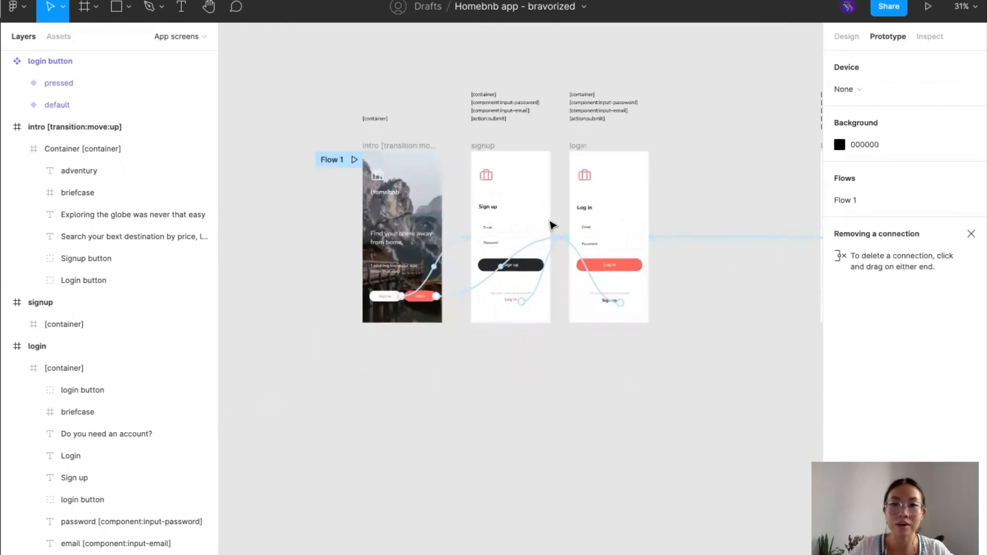
left_click(546, 222)
scroll(761, 267, "right", 3)
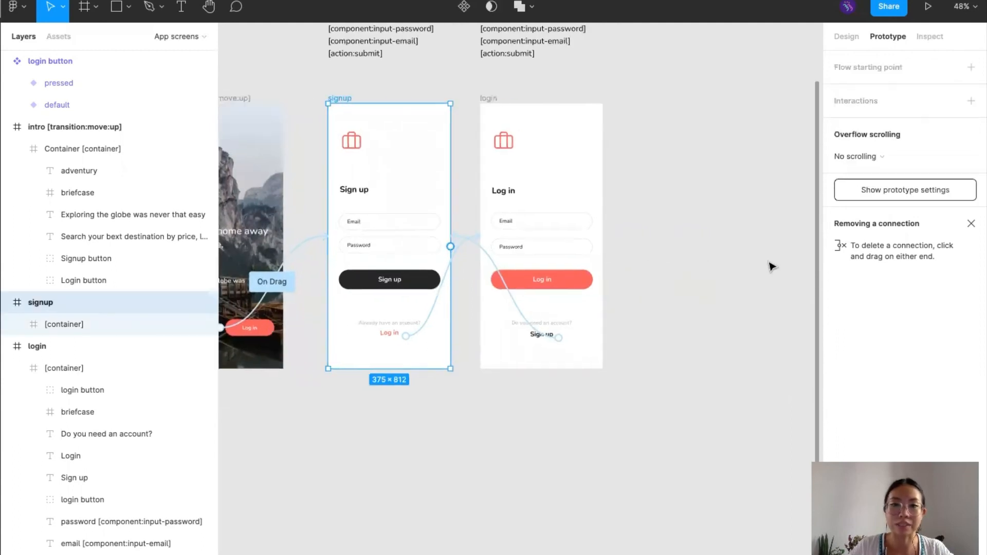
scroll(722, 277, "left", 8)
scroll(714, 276, "right", 8)
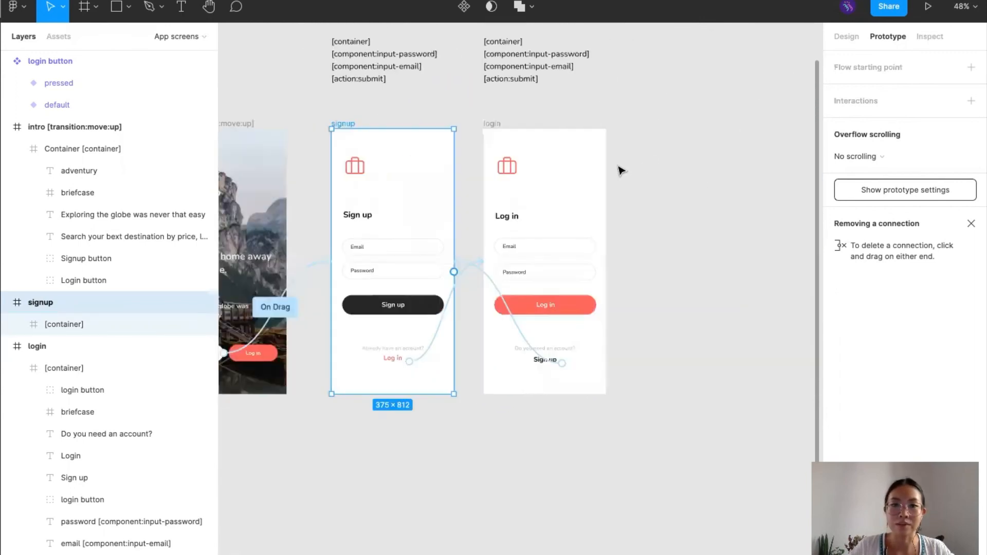
Examine the connections from the intro screen's Sign up and Log in buttons to their target screens.
left_click(711, 186)
scroll(711, 186, "right", 2)
scroll(412, 98, "left", 4)
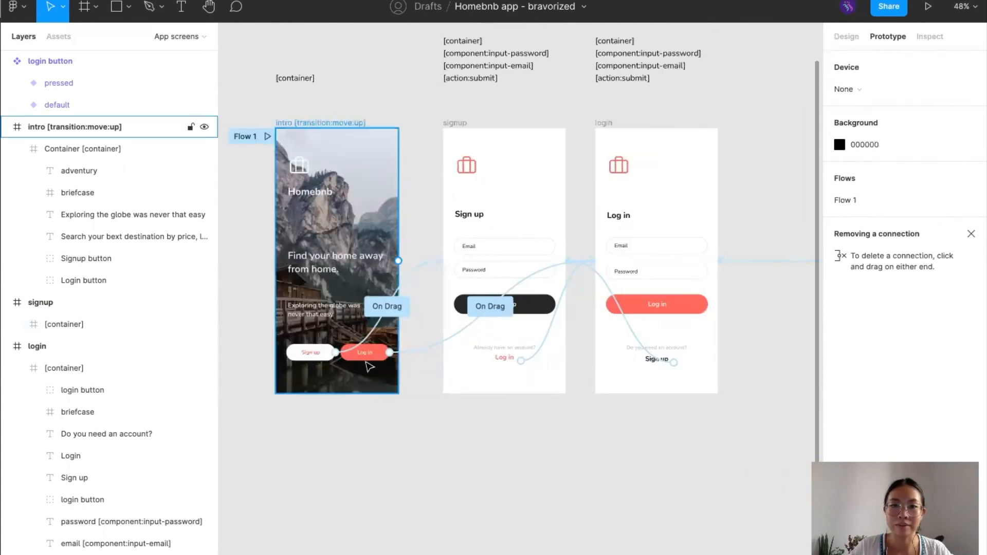
scroll(565, 345, "right", 2)
scroll(567, 345, "left", 3)
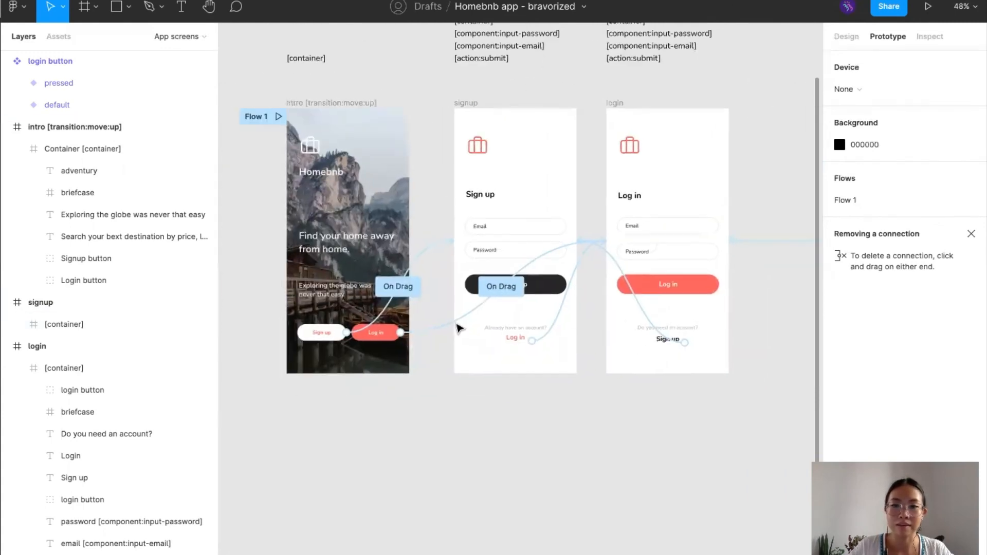
scroll(669, 335, "right", 1)
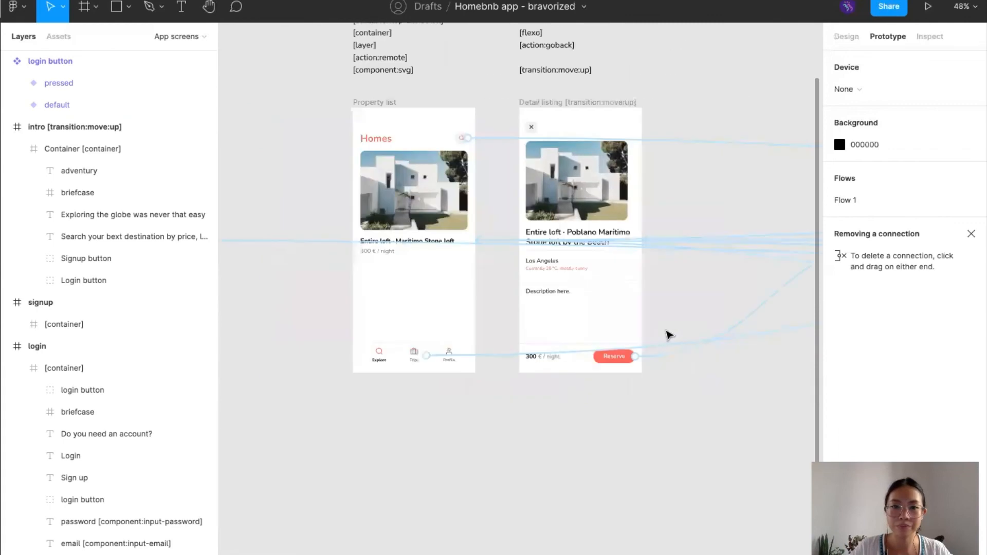
Examine the connections of the Property list screen, selecting its list item container and the whole frame.
scroll(668, 331, "right", 3)
left_click(323, 240)
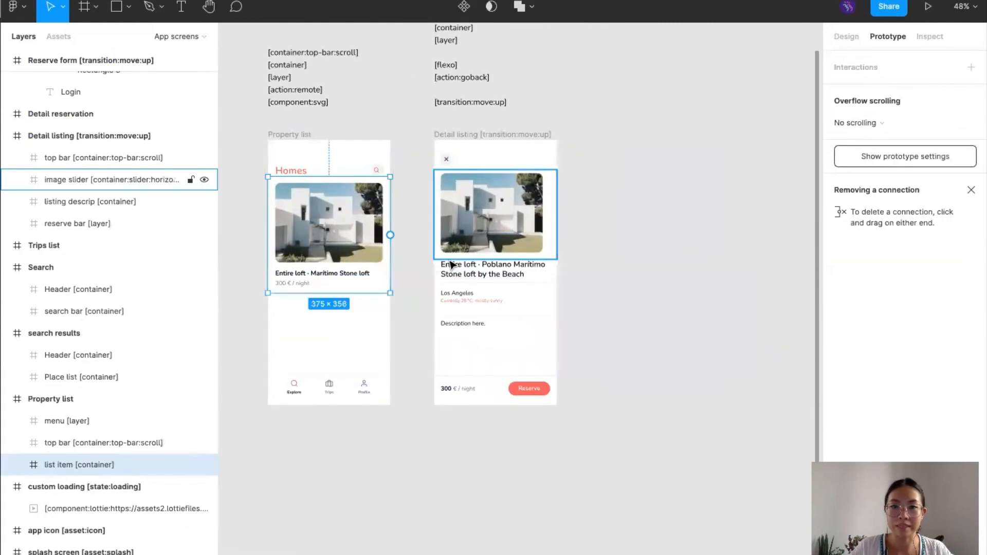
left_click(296, 137)
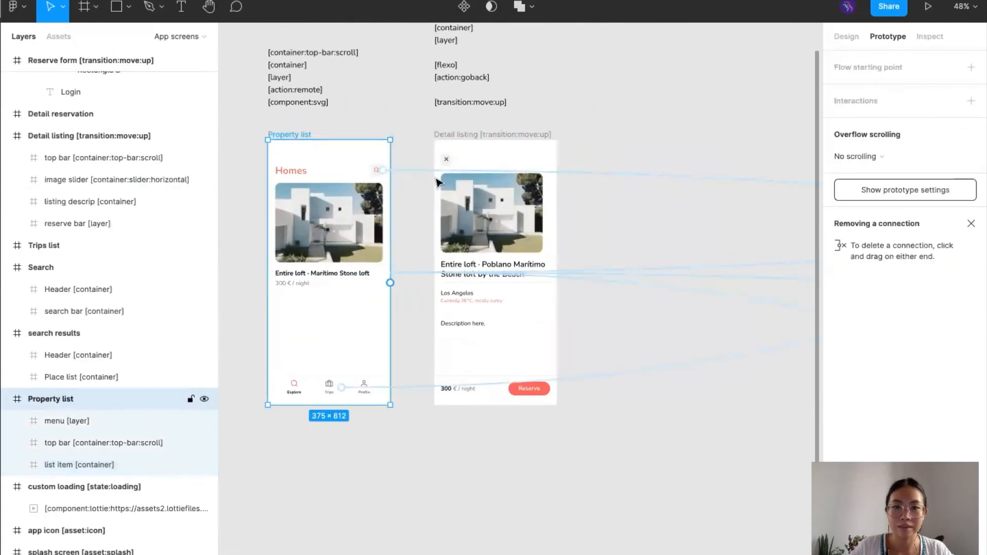
scroll(555, 282, "down", 5)
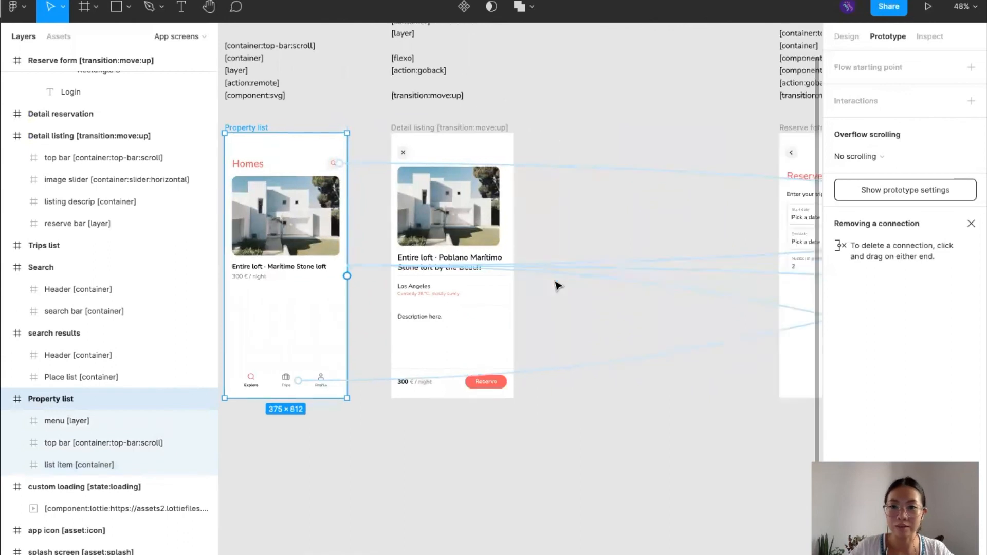
scroll(558, 286, "right", 5)
scroll(556, 287, "left", 10)
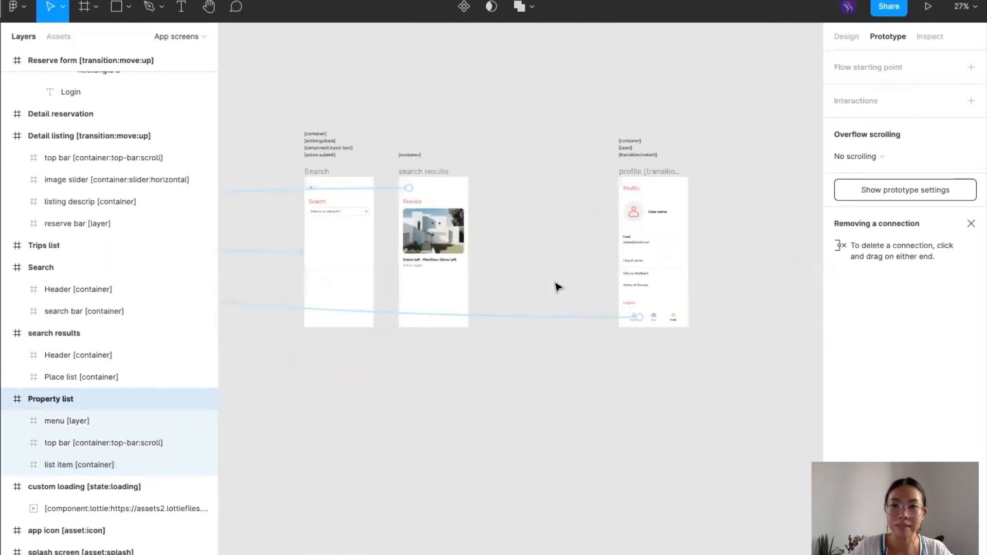
scroll(453, 445, "left", 7)
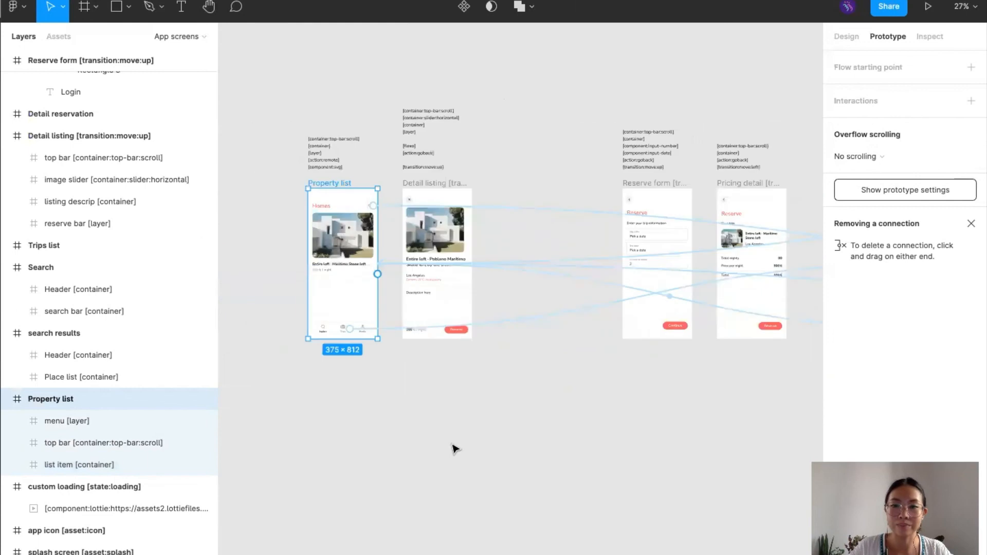
Trace the Property list's prototype connections across the reservation, trips, search and profile screens.
scroll(453, 445, "right", 2)
scroll(452, 445, "down", 3)
scroll(453, 446, "right", 6)
scroll(452, 448, "right", 8)
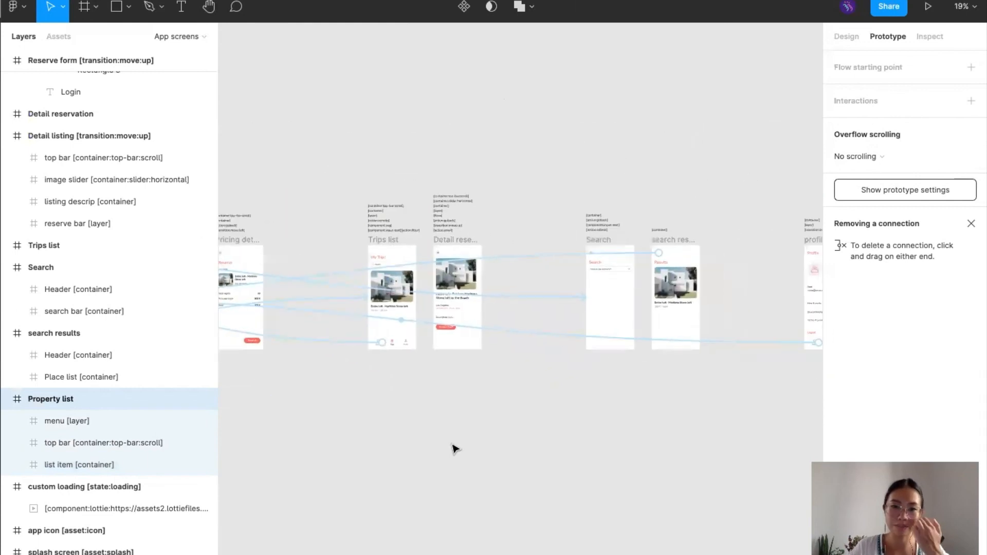
scroll(452, 449, "down", 3)
scroll(452, 449, "left", 8)
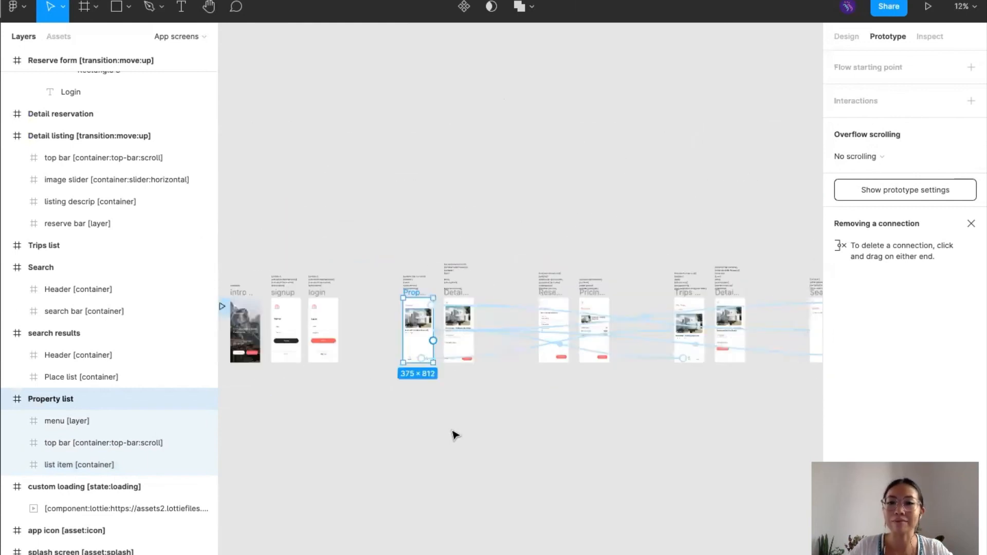
scroll(453, 448, "up", 3)
scroll(453, 437, "up", 4)
scroll(448, 454, "left", 6)
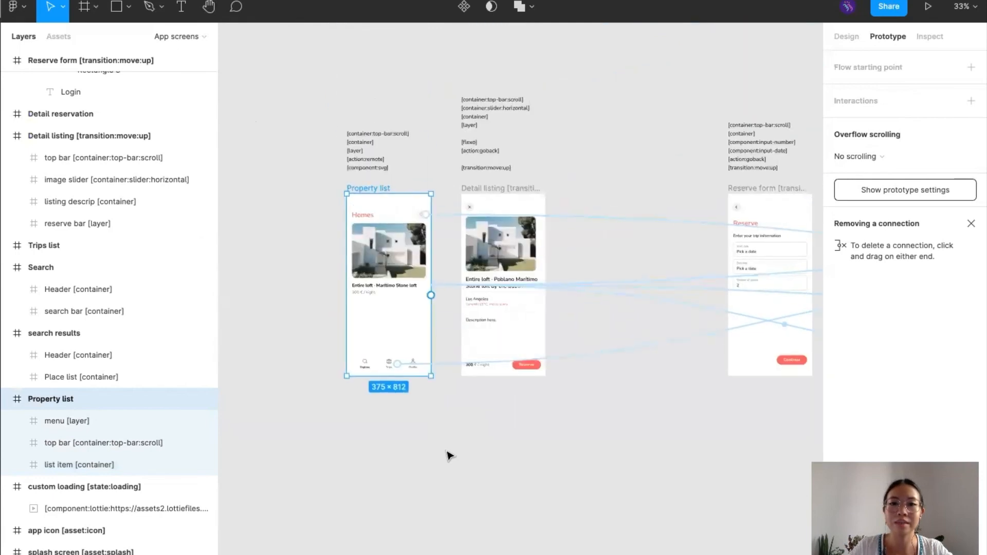
Inspect the Flow 1 starting point on the intro screen.
left_click(448, 454)
scroll(447, 454, "down", 2)
scroll(447, 454, "left", 3)
scroll(448, 454, "down", 2)
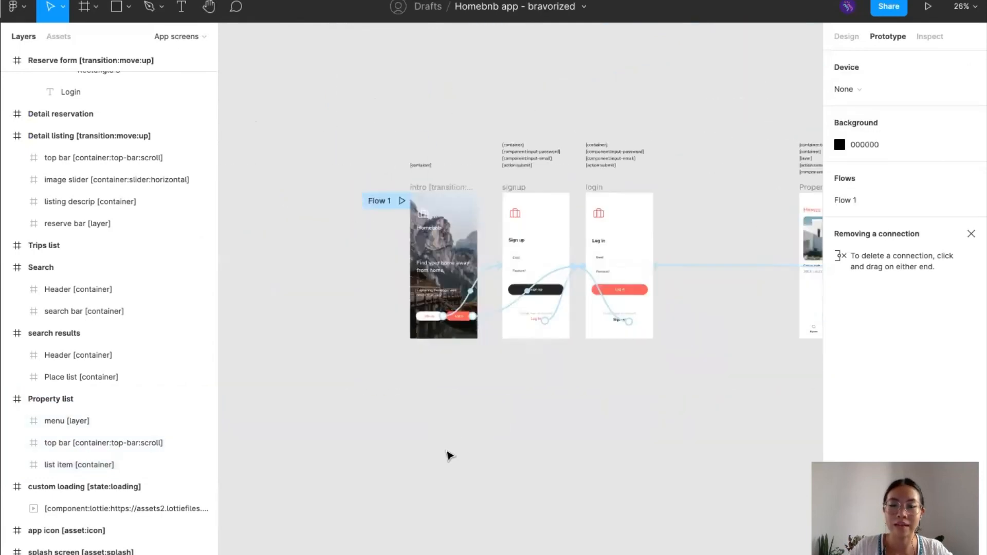
scroll(447, 456, "up", 4)
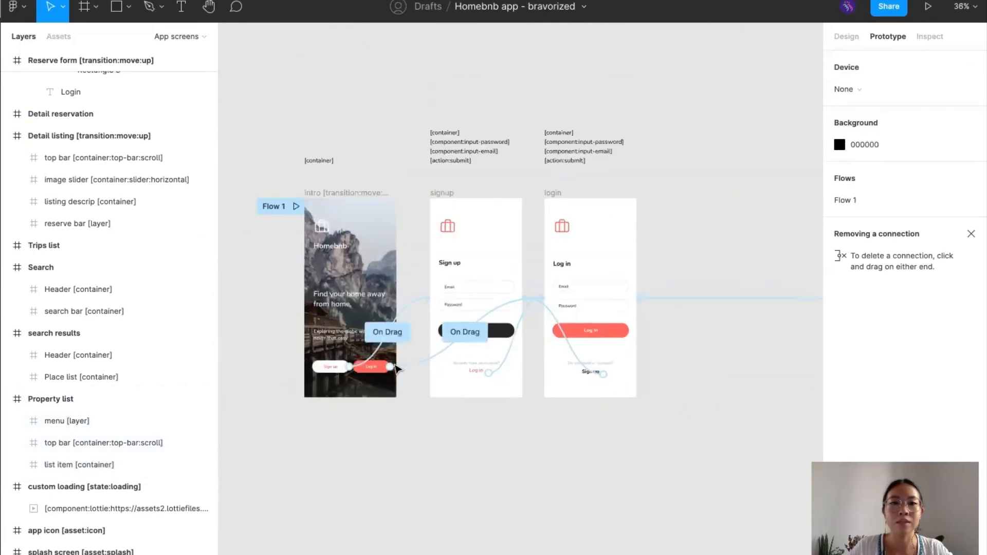
left_click(272, 210)
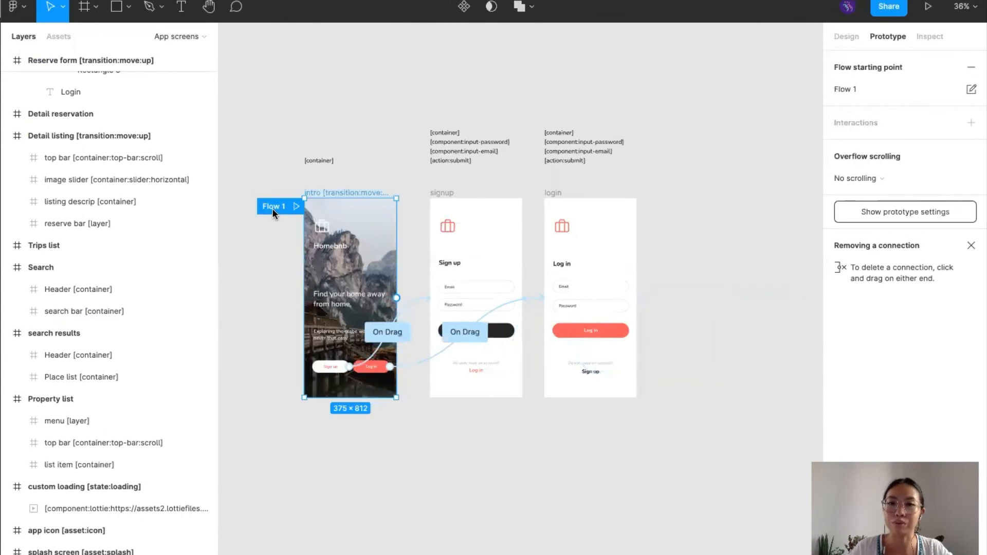
Look over the full row of app screens and return to the design view without prototype connections.
scroll(434, 213, "down", 3)
scroll(434, 213, "right", 5)
scroll(434, 213, "right", 1)
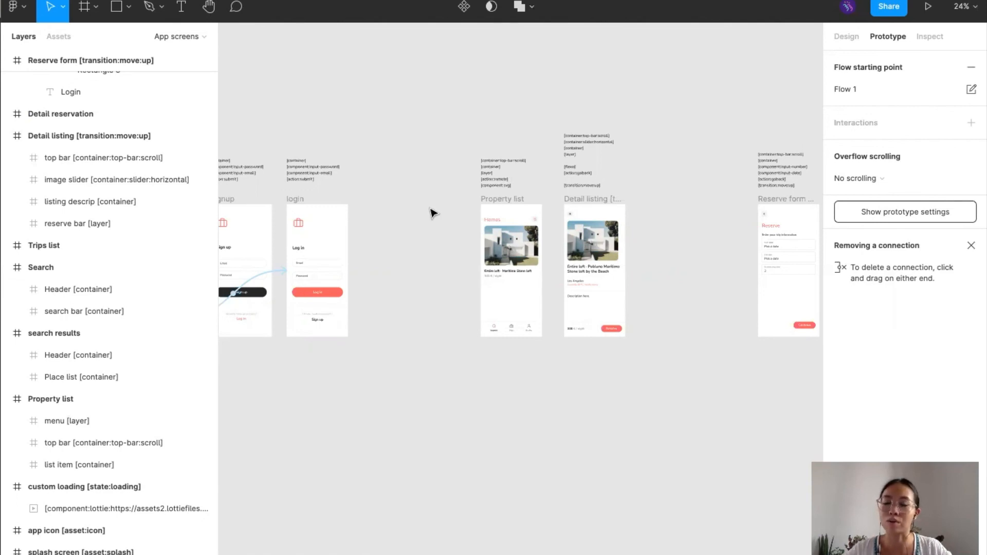
scroll(432, 212, "up", 5)
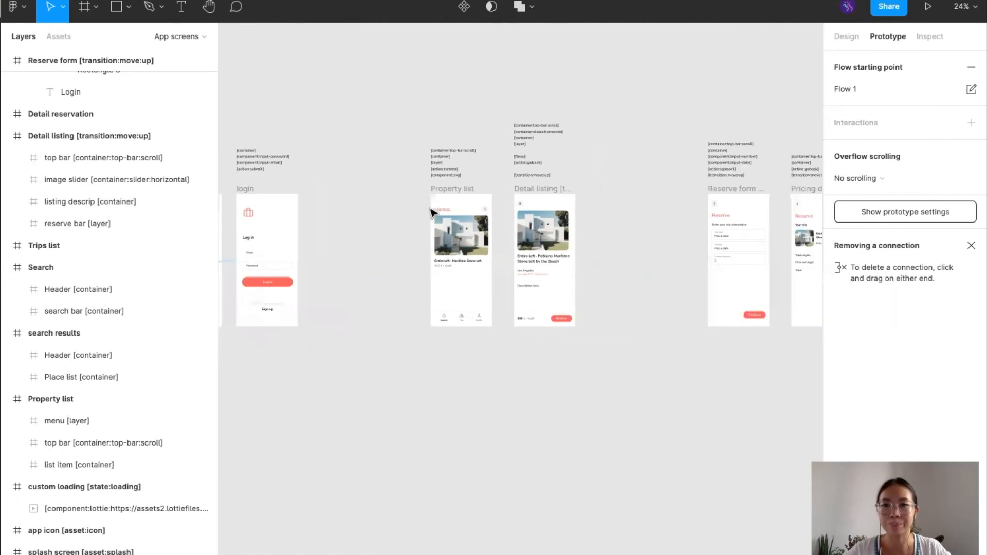
scroll(432, 212, "right", 4)
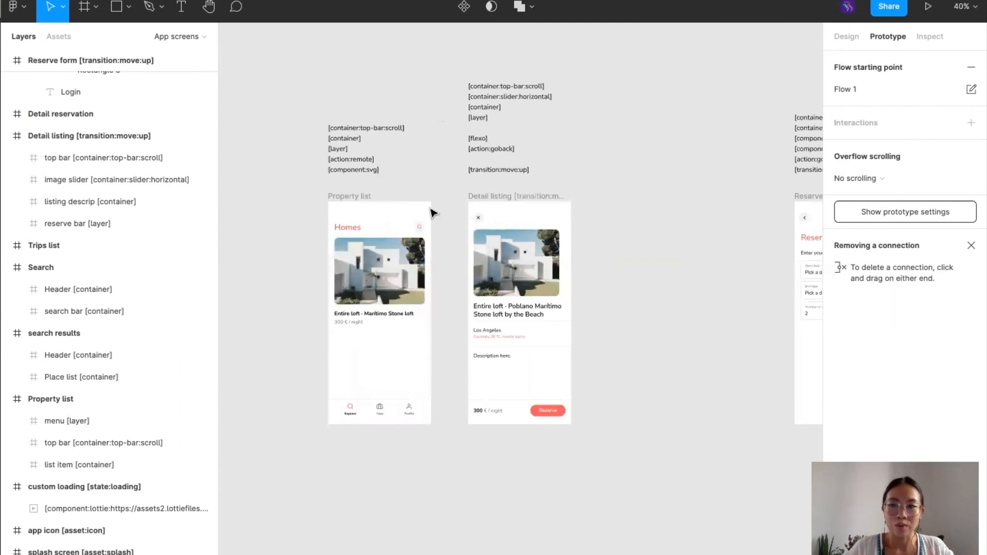
key("shift+1")
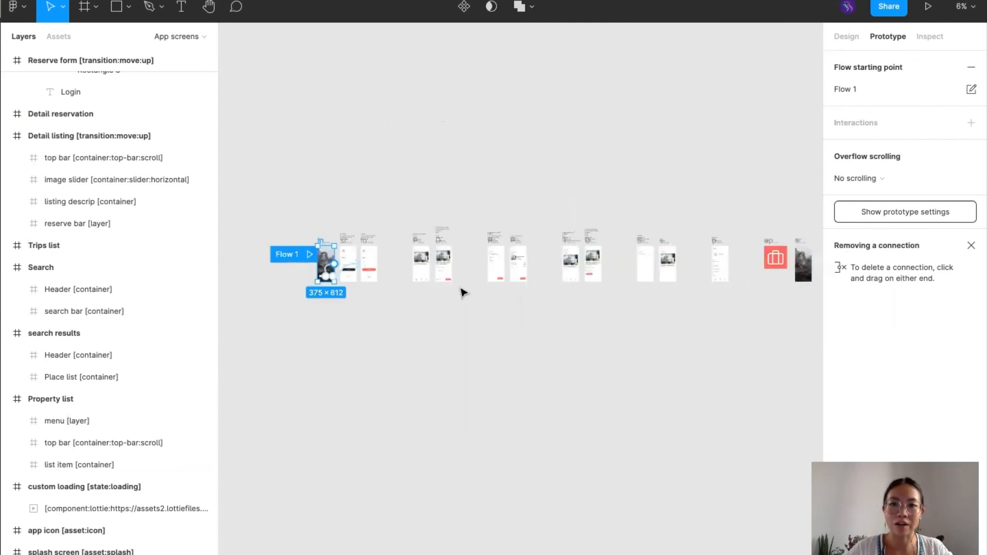
left_click(459, 312)
scroll(514, 257, "up", 2)
left_click(846, 36)
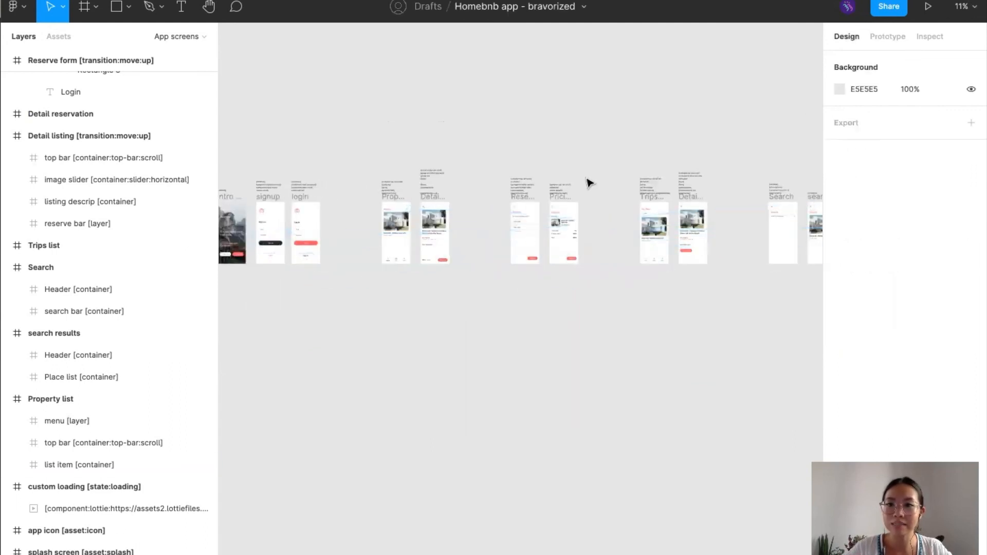
scroll(590, 183, "left", 3)
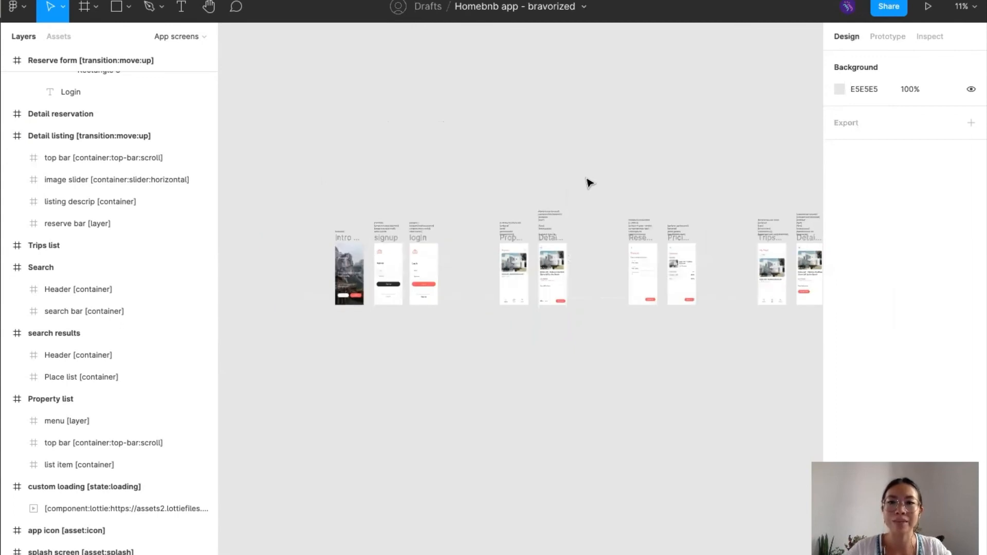
Copy the share link of the Homebnb app - bravorized file and close the sharing dialog.
left_click(886, 7)
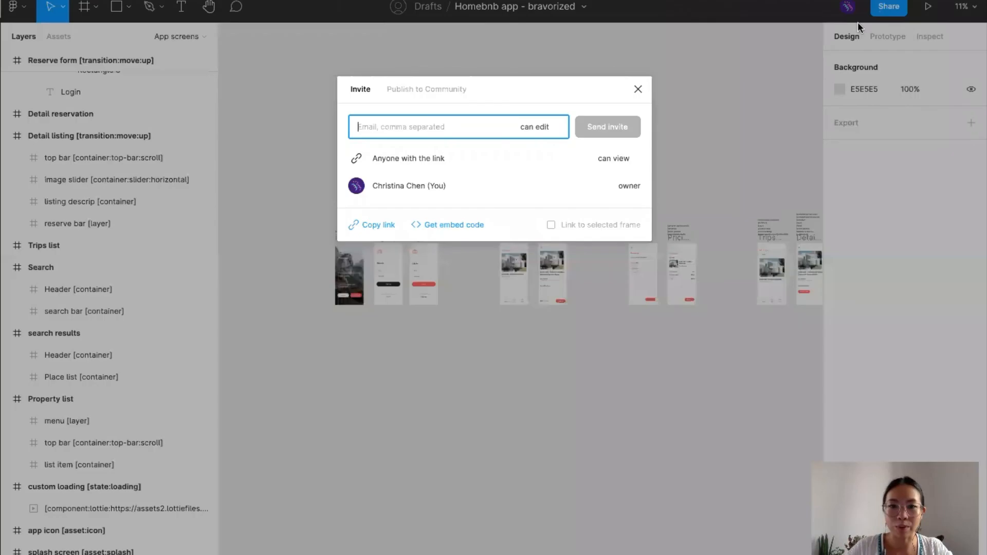
left_click(359, 226)
left_click(493, 383)
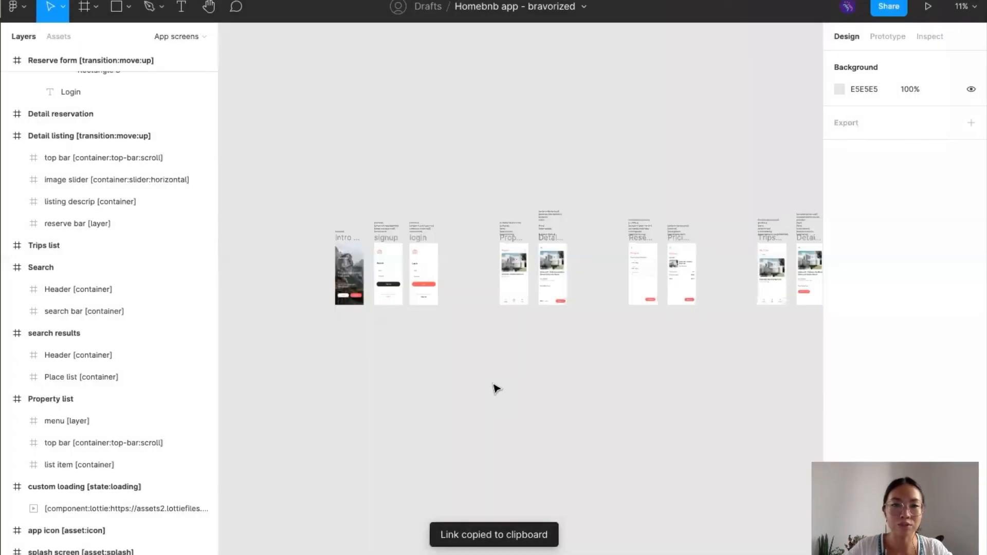
Switch to Bravo Studio in the browser and create a new project from the copied Figma file link.
key("ctrl+Up")
left_click(619, 194)
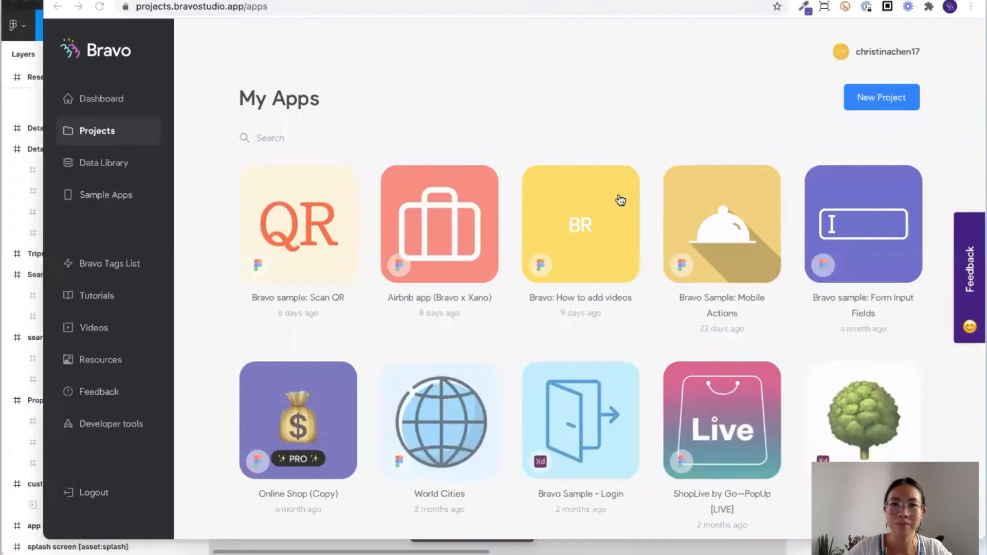
left_click(879, 101)
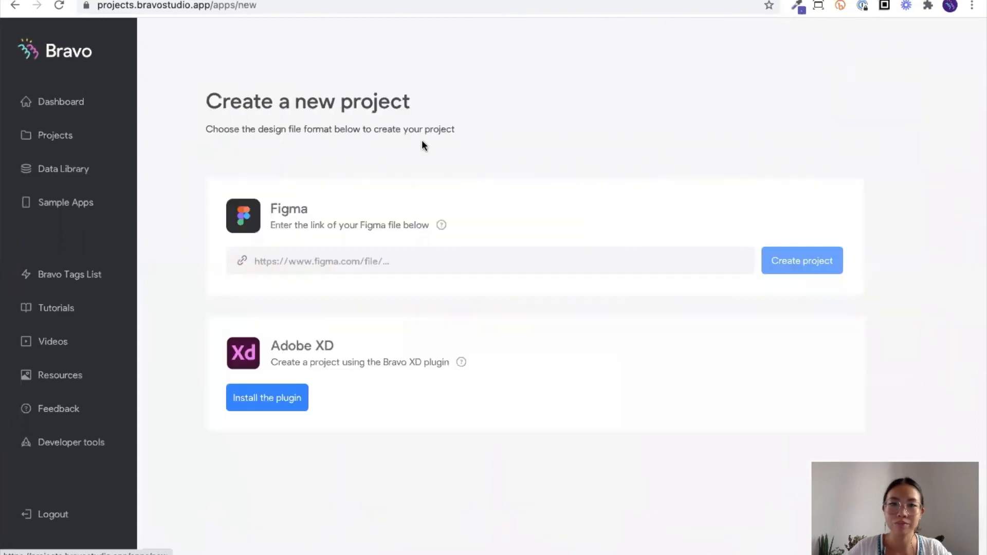
left_click(409, 261)
key("super+v")
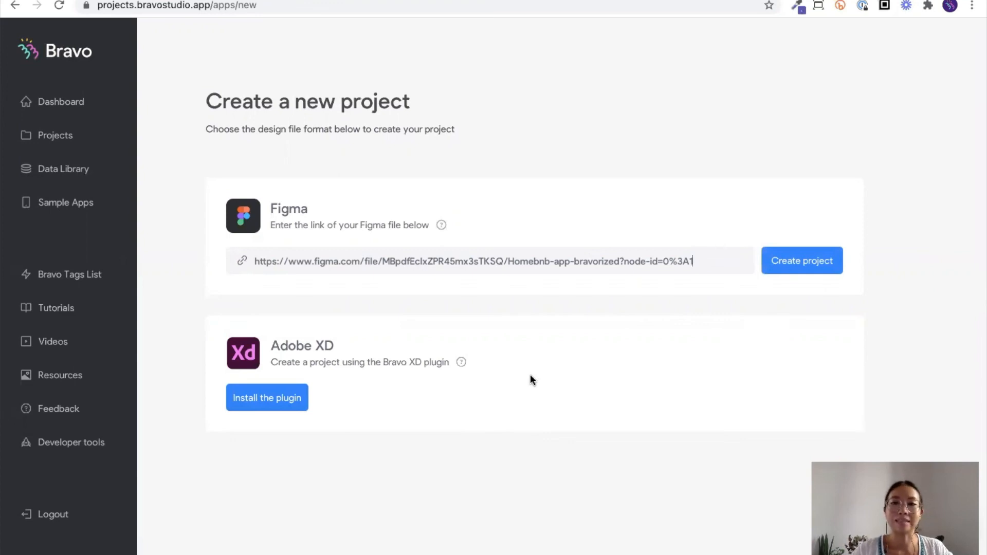
left_click(782, 266)
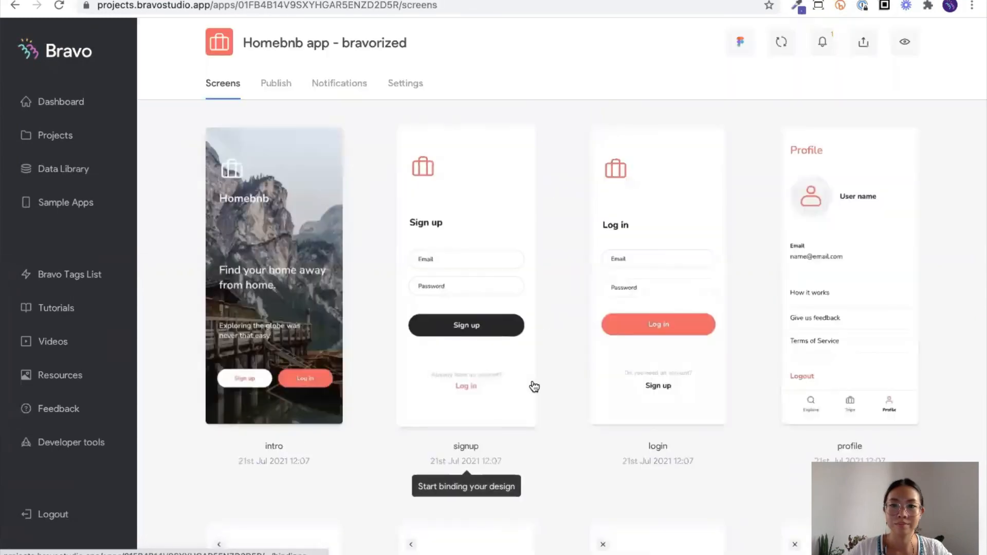
Review all the imported screens of the Homebnb app - bravorized project.
scroll(557, 378, "down", 15)
scroll(560, 378, "up", 15)
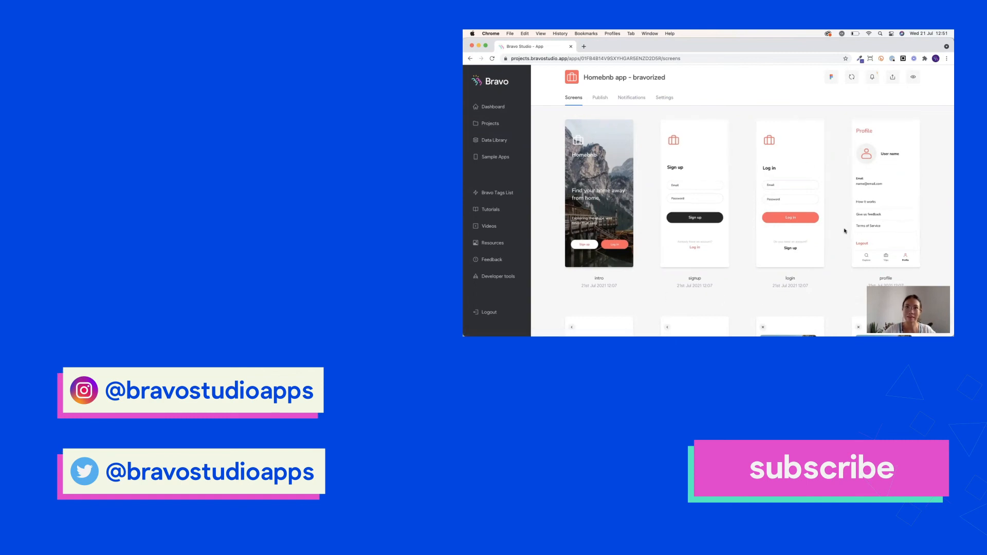
scroll(844, 231, "down", 15)
scroll(844, 231, "up", 15)
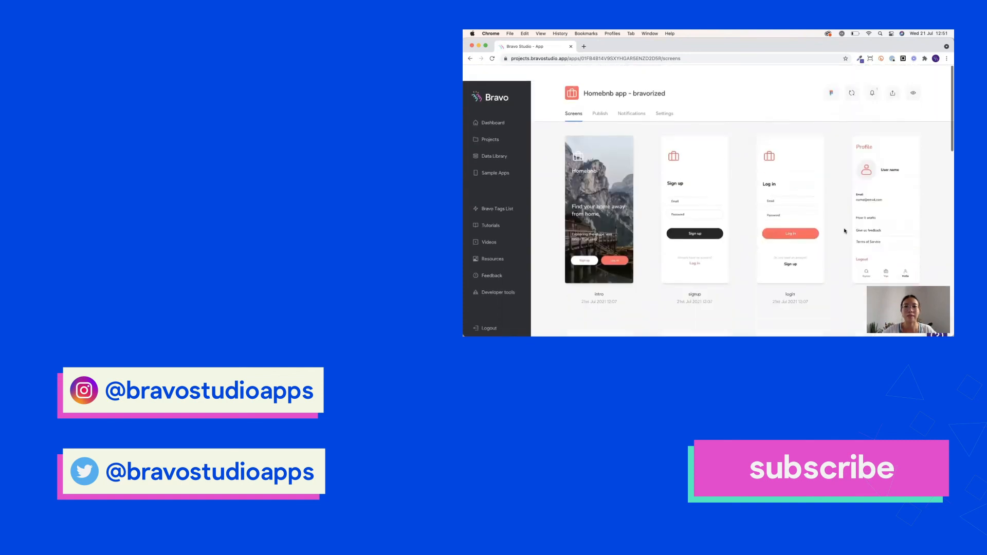